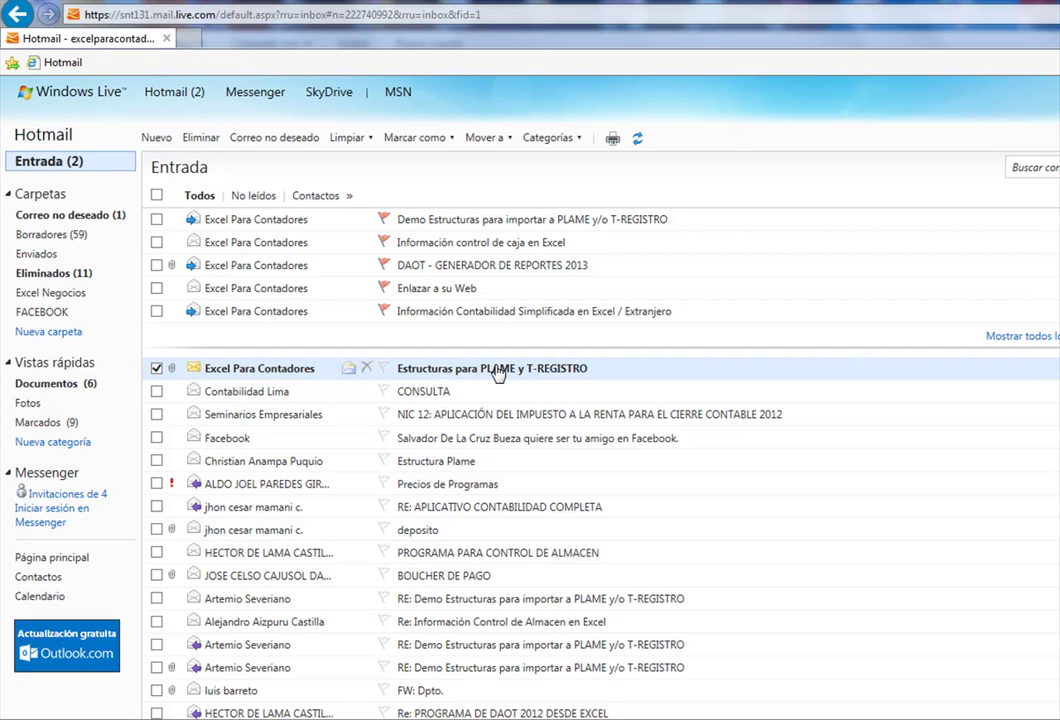
Step: Open the Hotmail message 'Estructuras para PLAME y T-REGISTRO' to reach its two .rar attachments
left_click(260, 370)
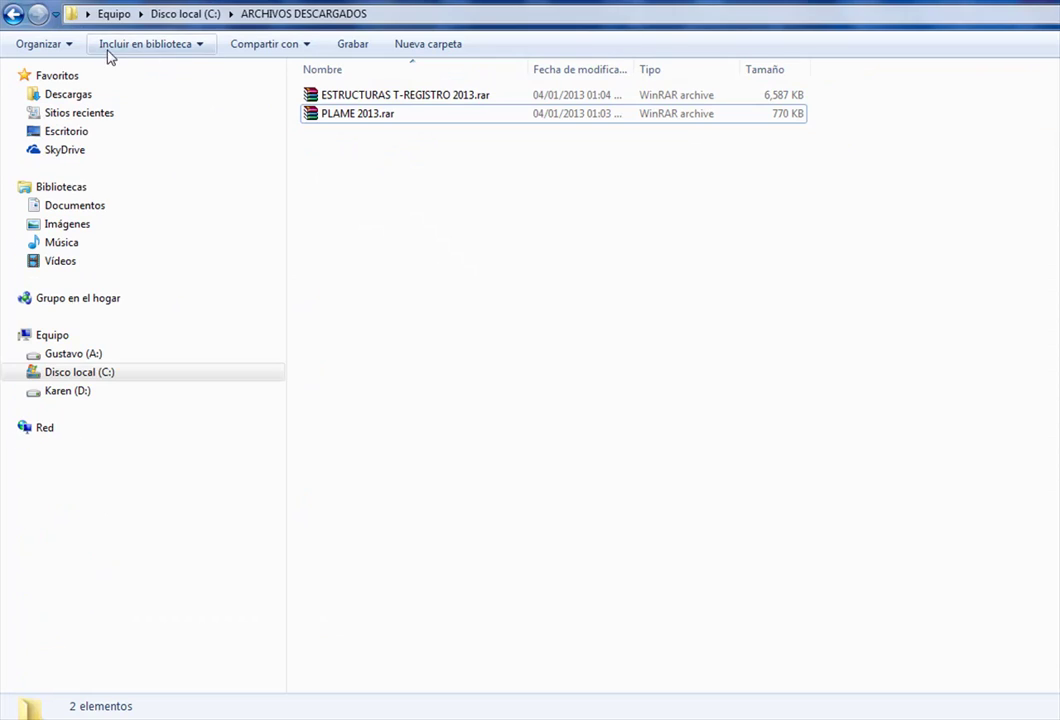
Step: Create a new folder named PLAME in ARCHIVOS DESCARGADOS
right_click(372, 180)
mouse_move(418, 408)
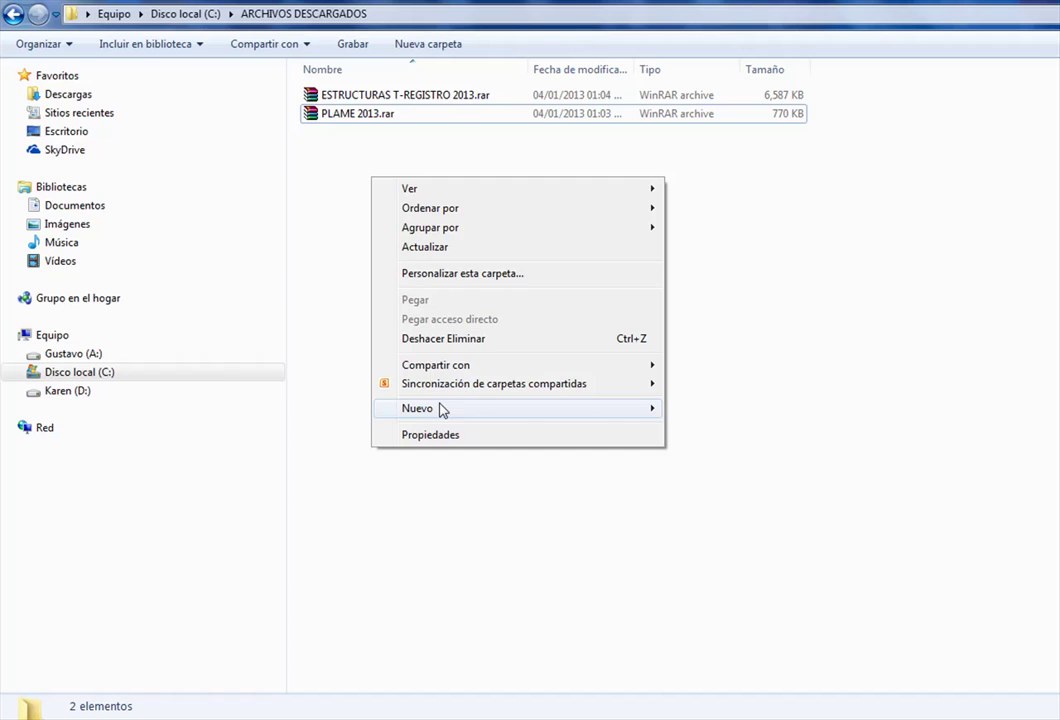
left_click(685, 415)
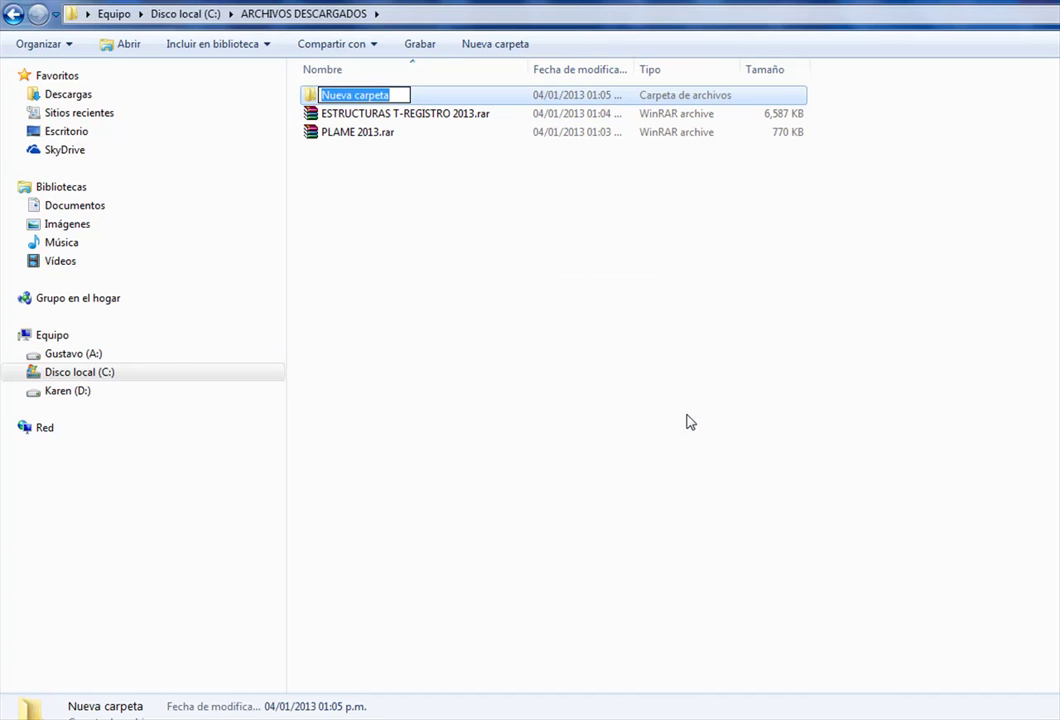
type("PLAME")
left_click(512, 253)
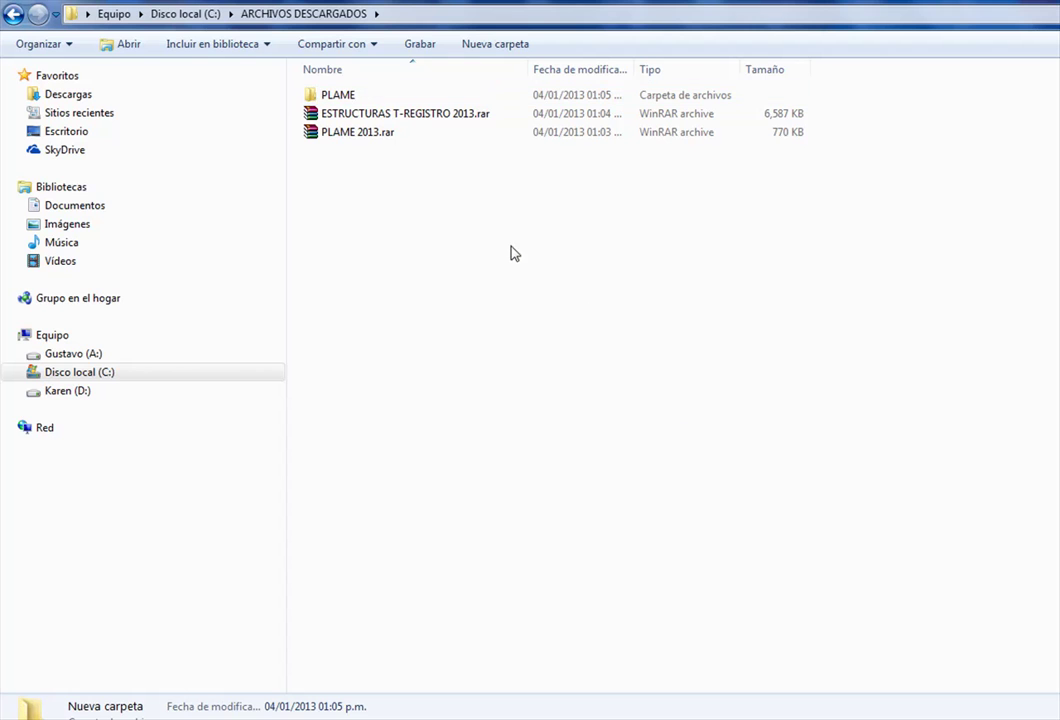
Step: Create a second folder named T-REGISTRO and move PLAME 2013.rar into the PLAME folder
right_click(512, 253)
left_click(848, 478)
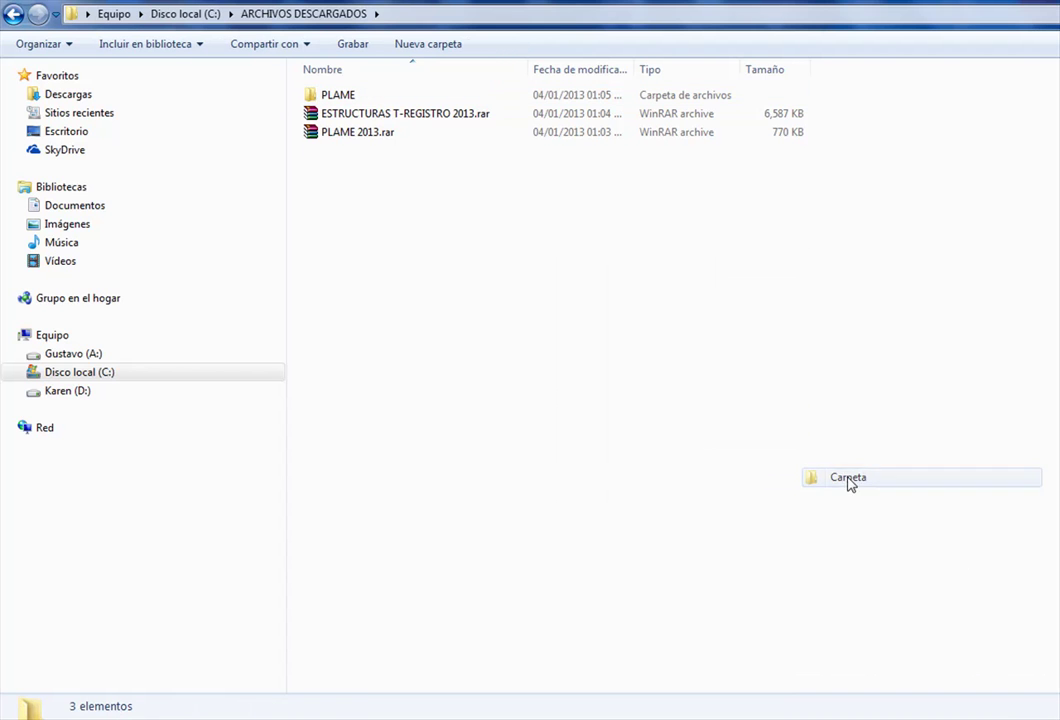
type("T-REGISTRO")
key("Return")
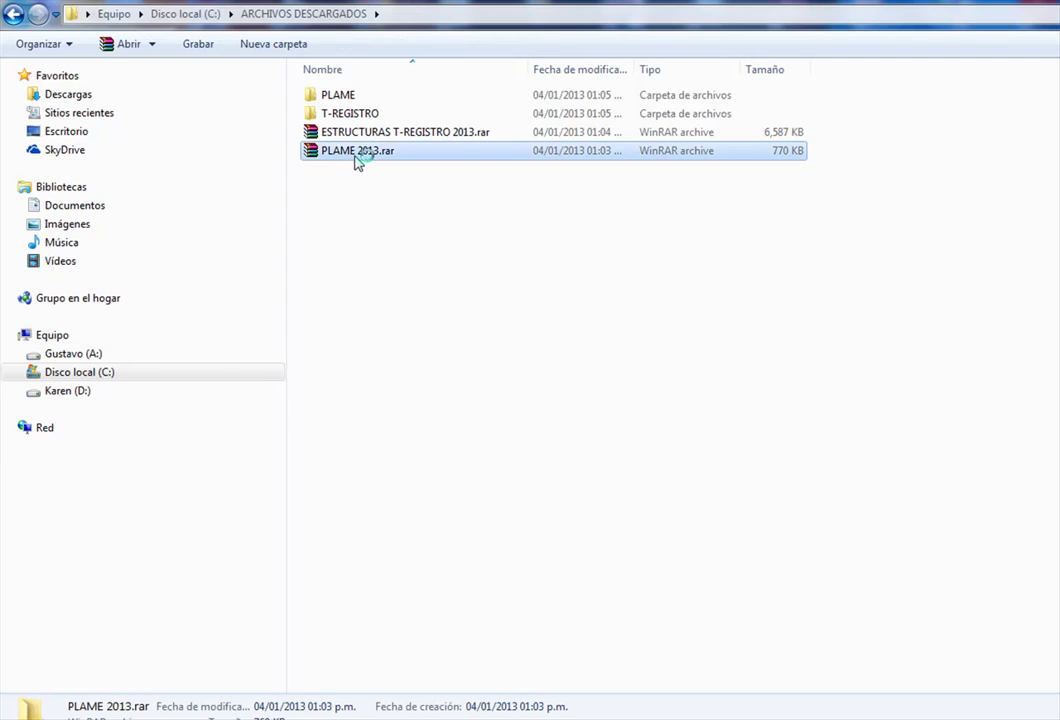
mouse_move(353, 152)
left_mouse_down()
mouse_move(352, 97)
mouse_move(357, 117)
left_mouse_up()
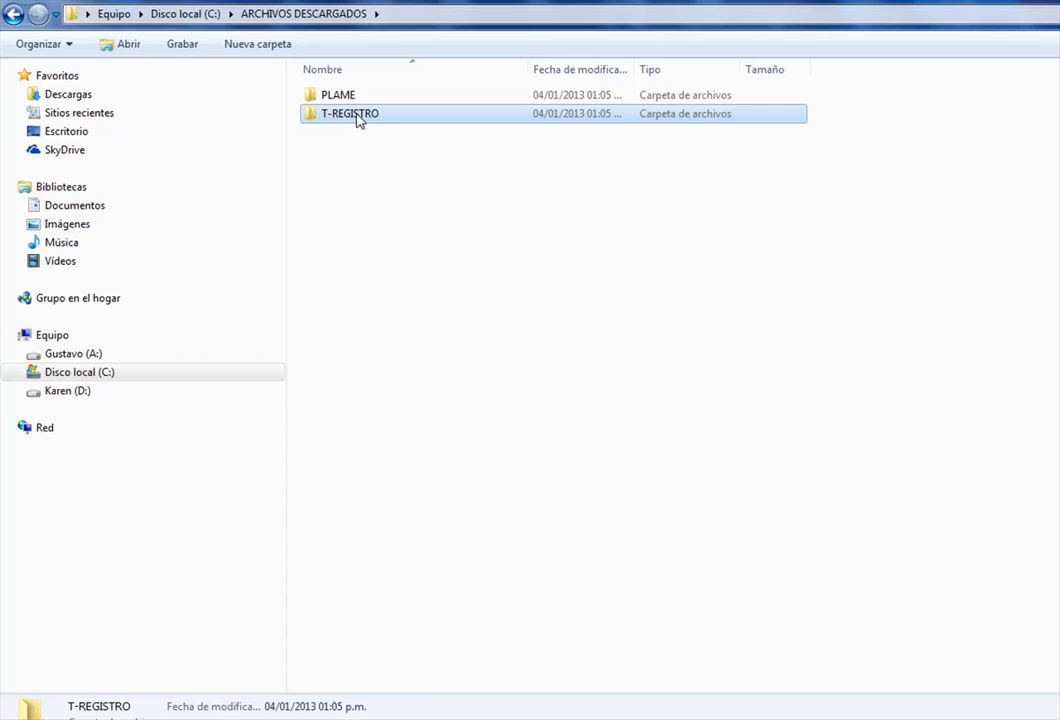
Step: Extract the T-REGISTRO archive inside its folder, then delete the .rar file
double_click(358, 118)
right_click(356, 100)
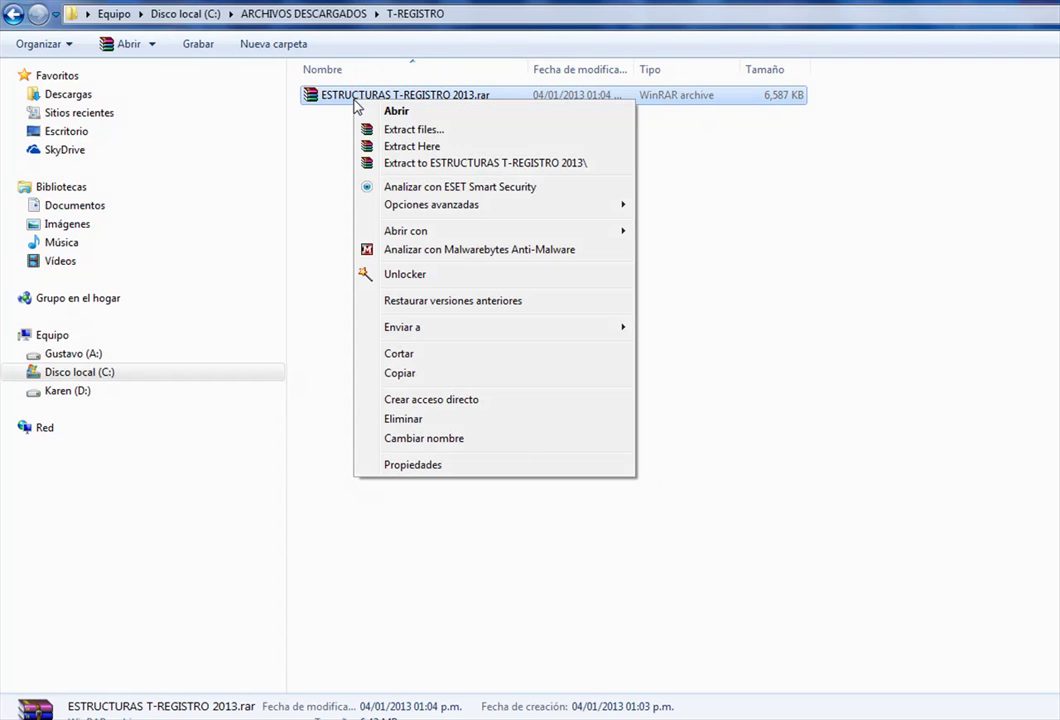
left_click(414, 147)
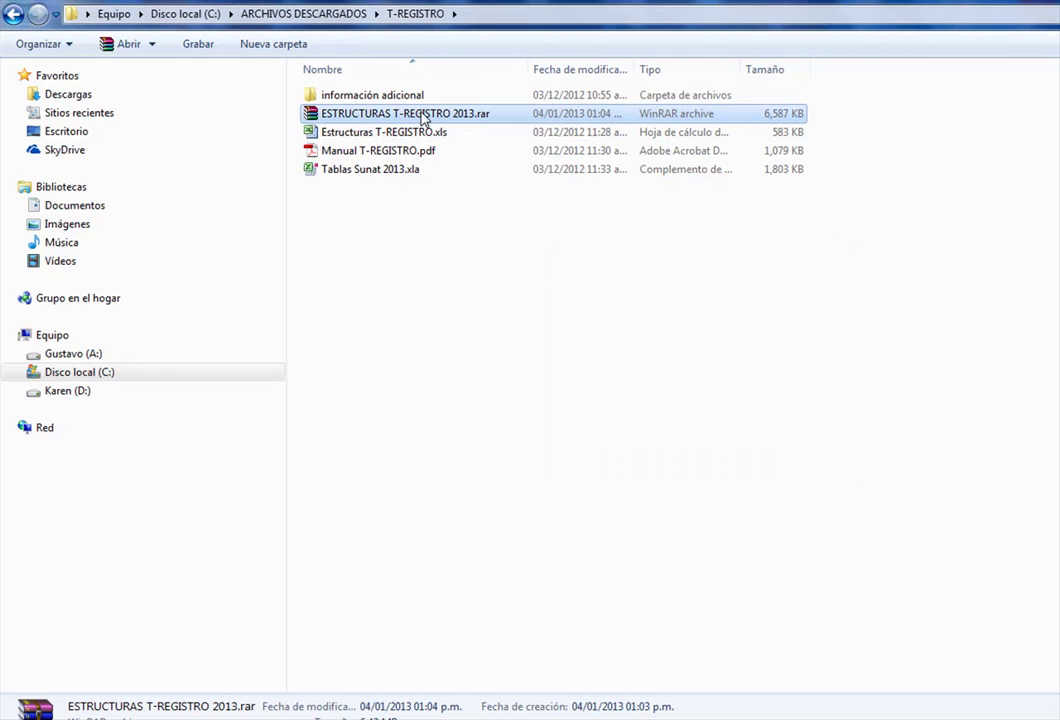
key("Escape")
key("Delete")
left_click(759, 436)
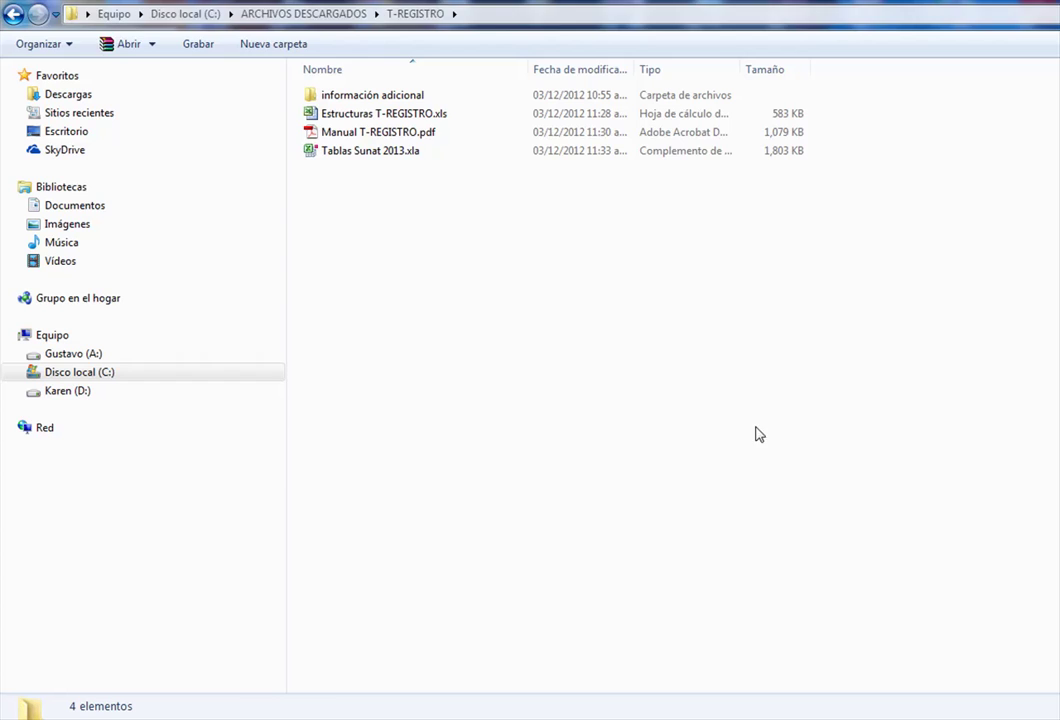
key("BackSpace")
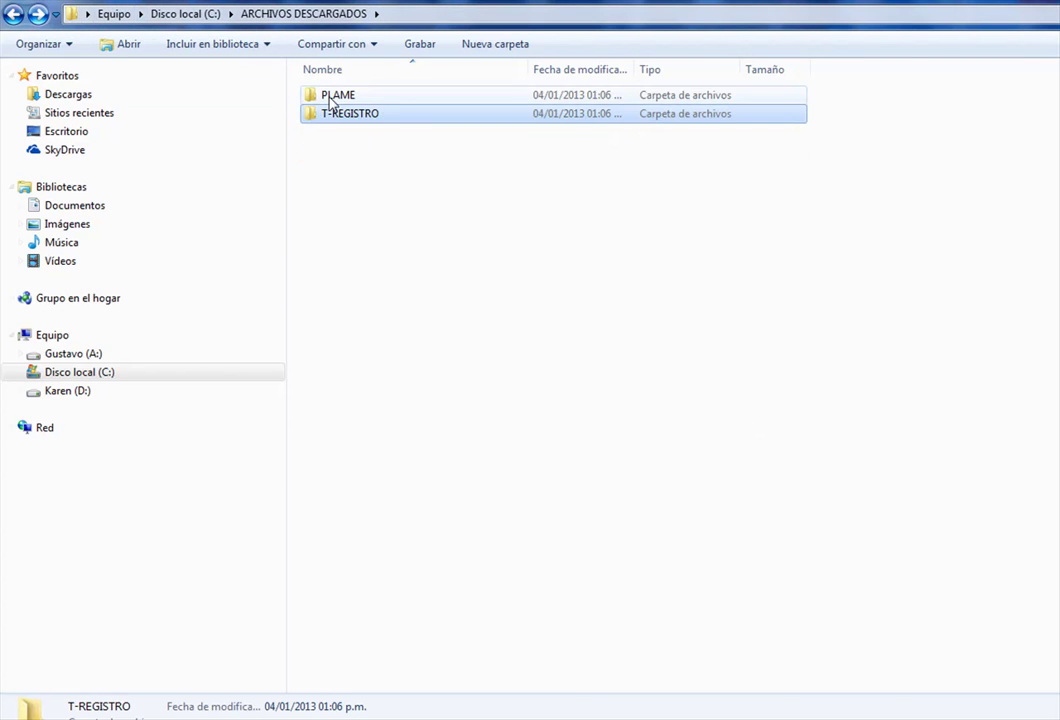
Step: Extract PLAME 2013.rar inside the PLAME folder, delete the archive, and return to ARCHIVOS DESCARGADOS
double_click(331, 100)
left_click(331, 99)
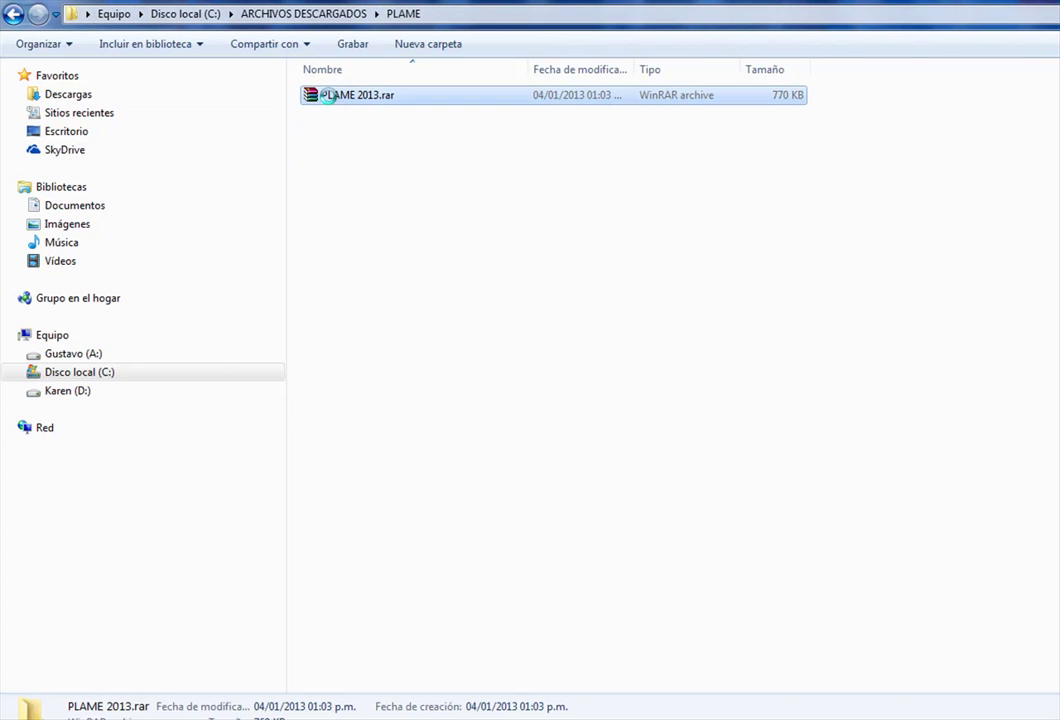
right_click(328, 96)
left_click(388, 144)
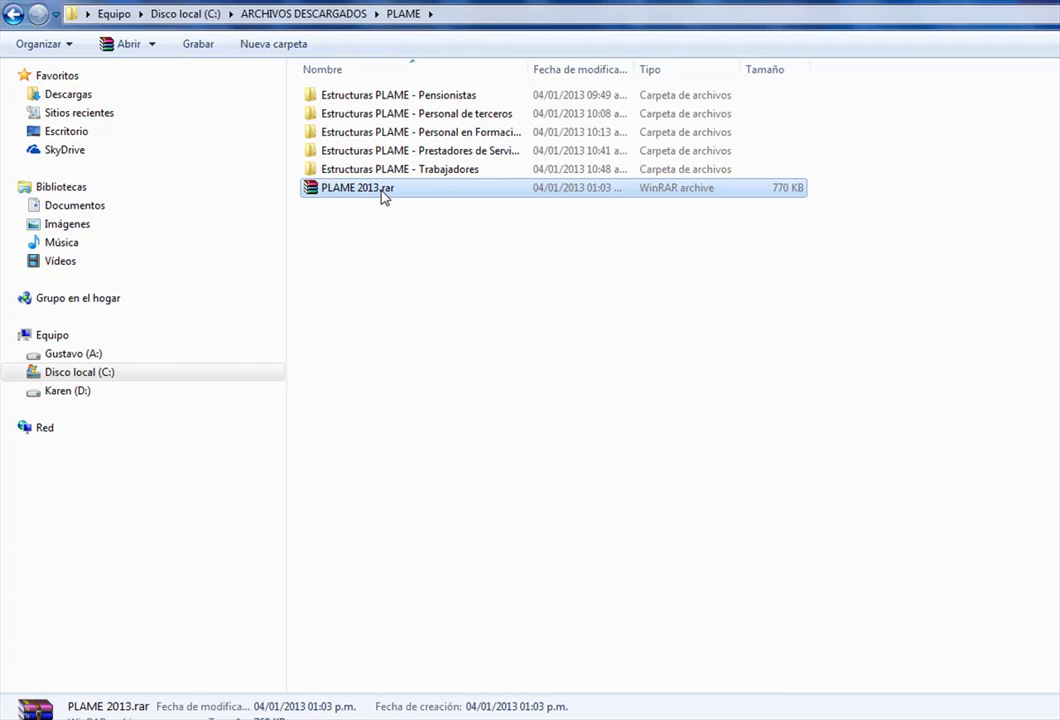
key("Delete")
left_click(738, 438)
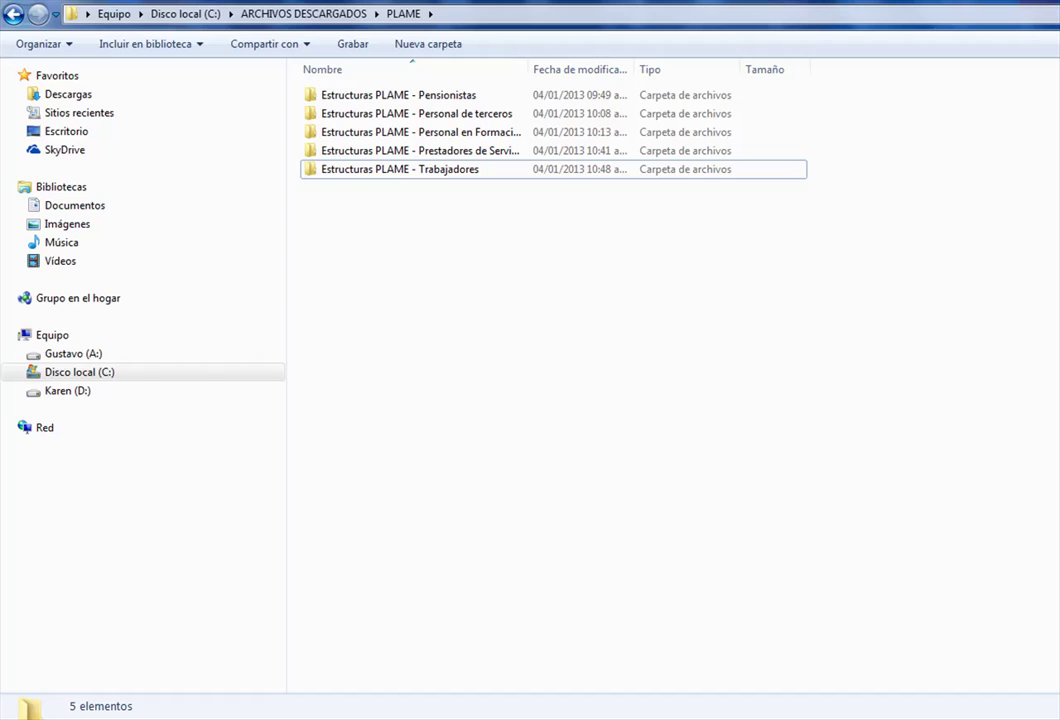
left_click(14, 17)
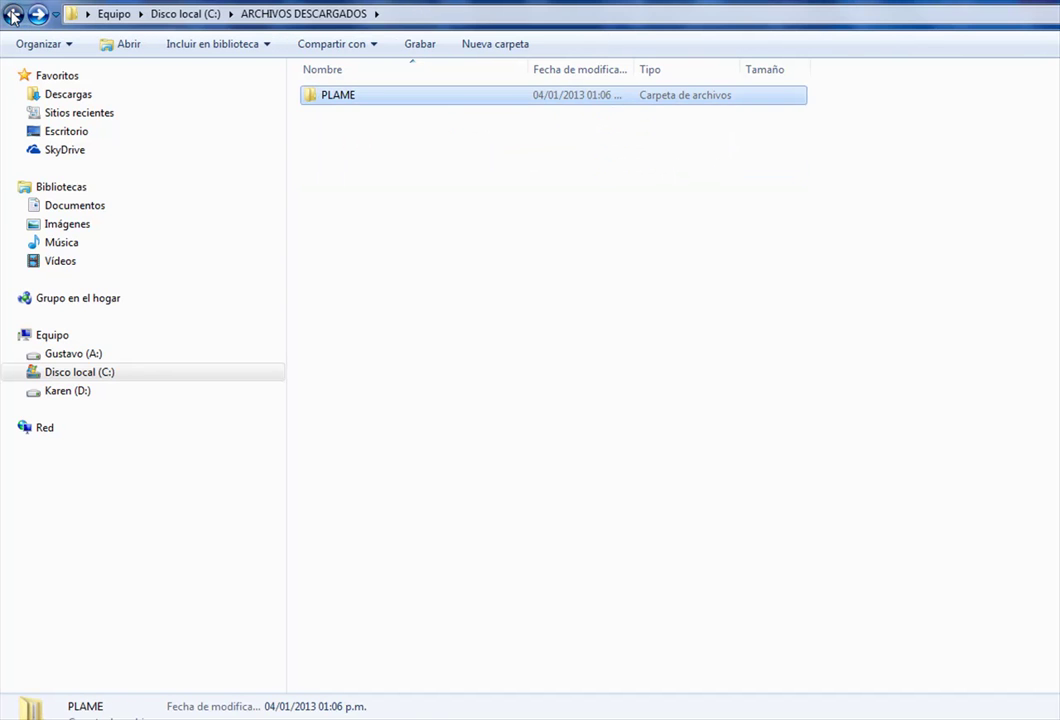
Step: Go from C: through ARCHIVOS DESCARGADOS into T-REGISTRO and open Manual T-REGISTRO.pdf
left_click(14, 17)
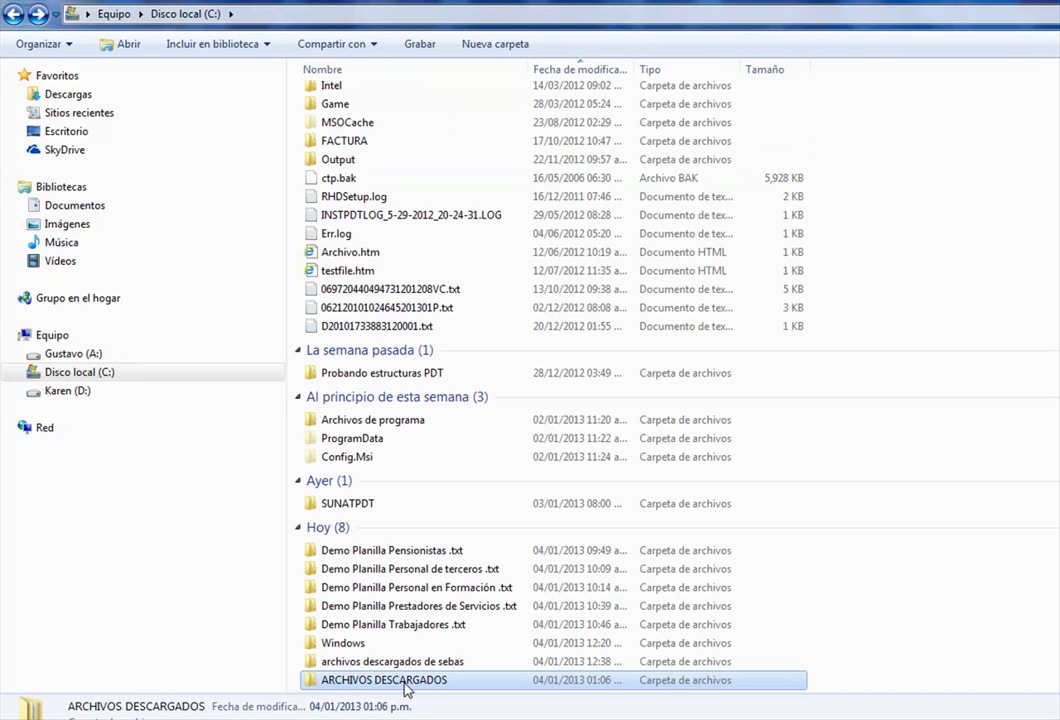
double_click(405, 681)
left_click(366, 116)
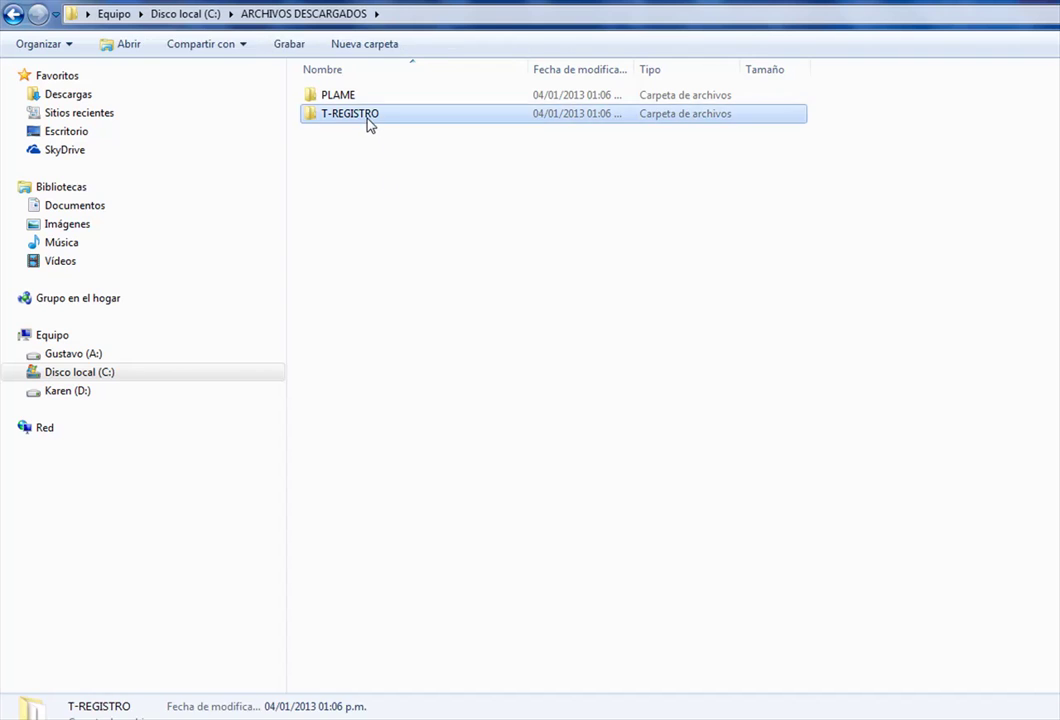
double_click(370, 116)
left_click(396, 160)
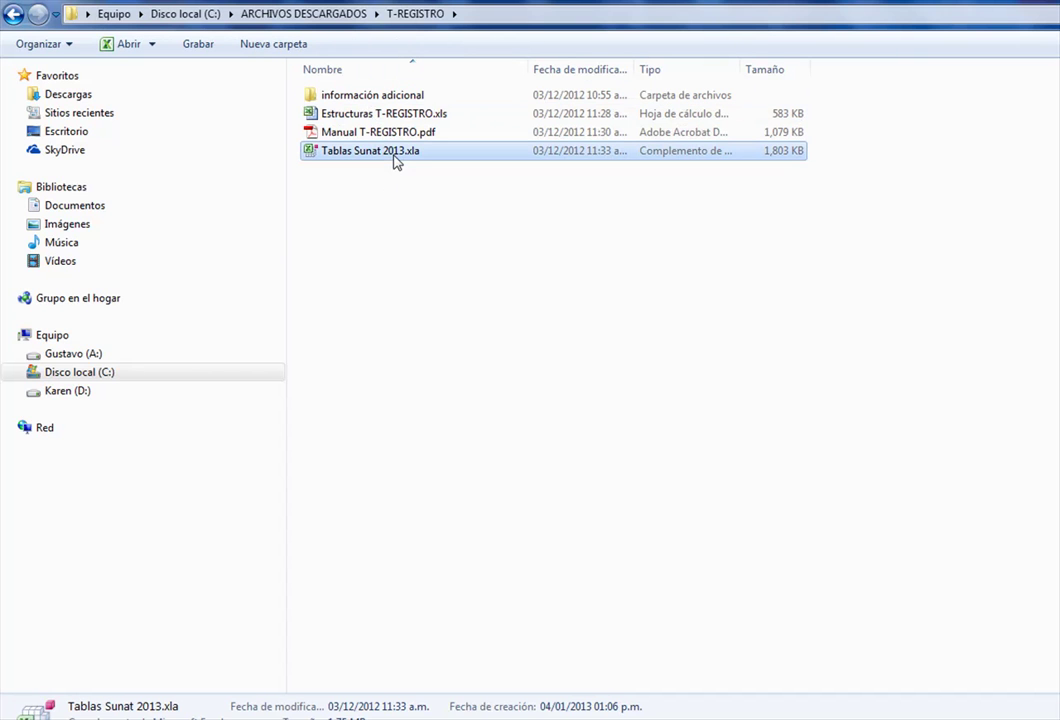
left_click(343, 196)
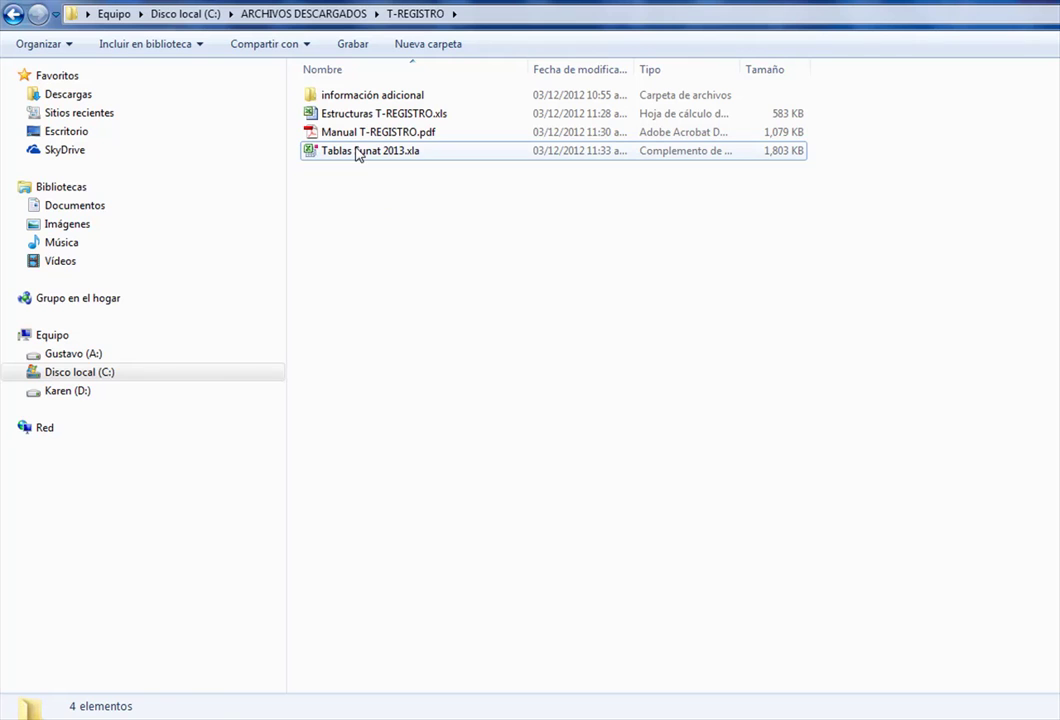
left_click(351, 153)
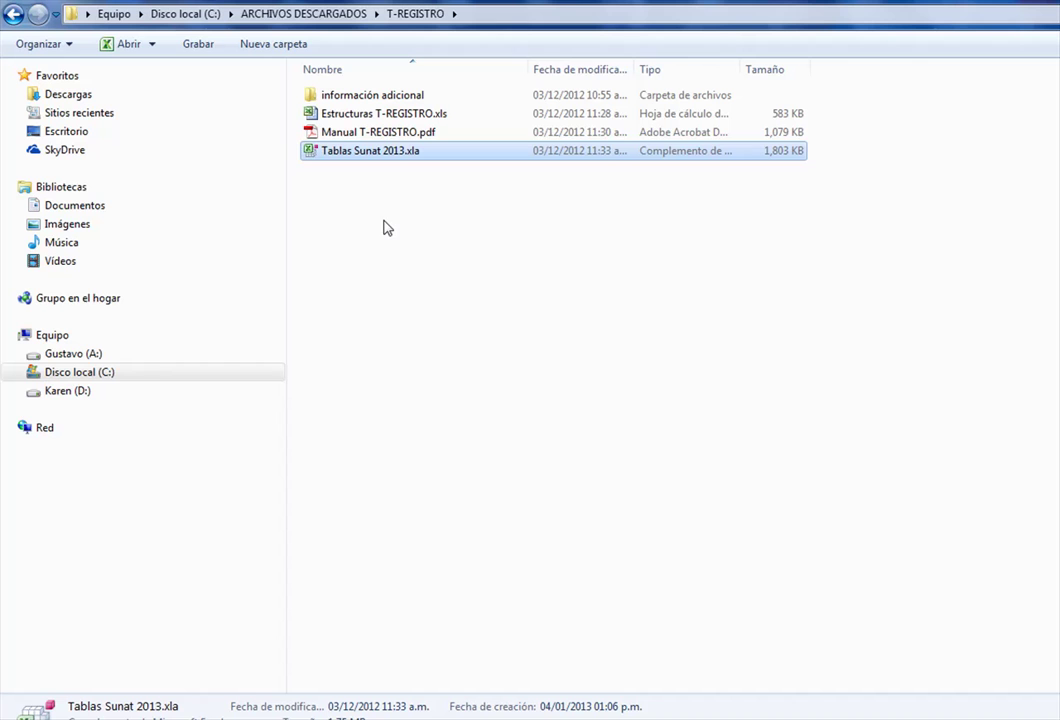
left_click(405, 136)
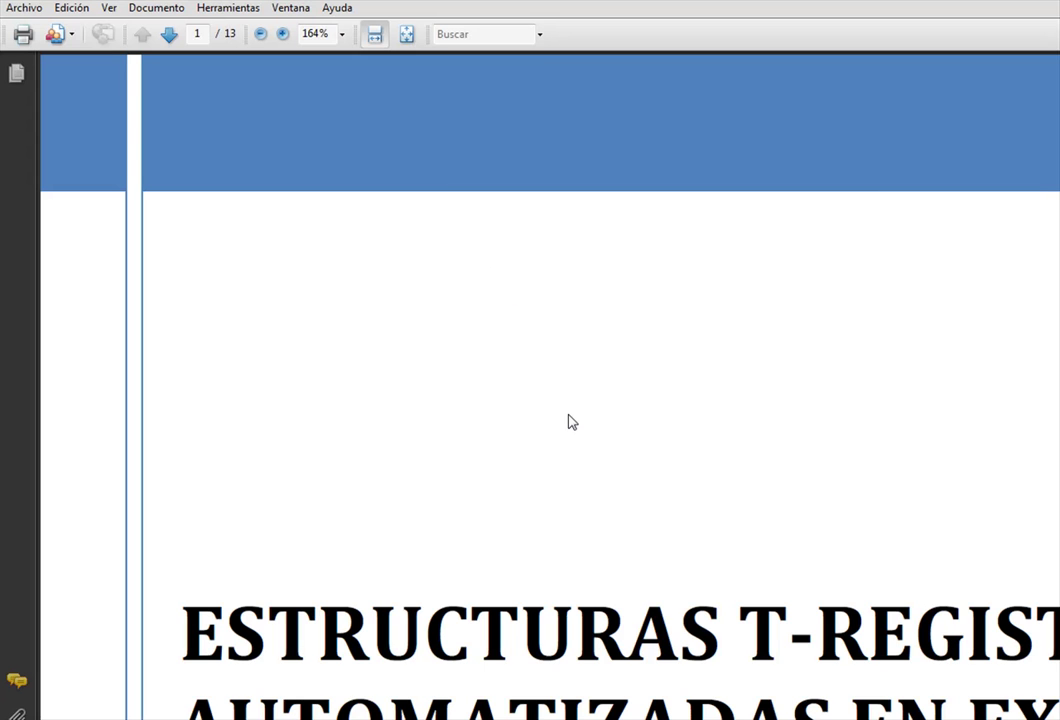
Step: Scroll to the manual's Instalación section and copy the %homepath%\Datos de programa\Microsoft\complementos path
scroll(568, 415, "down", 5)
scroll(568, 415, "down", 3)
scroll(568, 414, "down", 4)
scroll(568, 413, "down", 2)
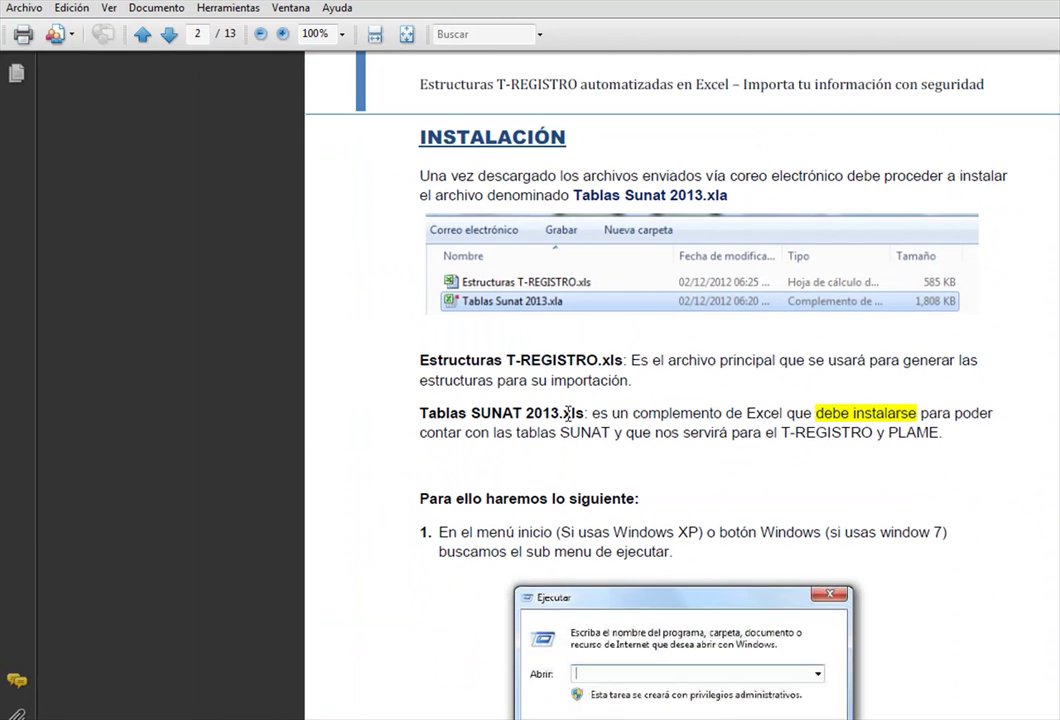
scroll(568, 413, "down", 3)
scroll(568, 413, "down", 1)
scroll(568, 413, "down", 1)
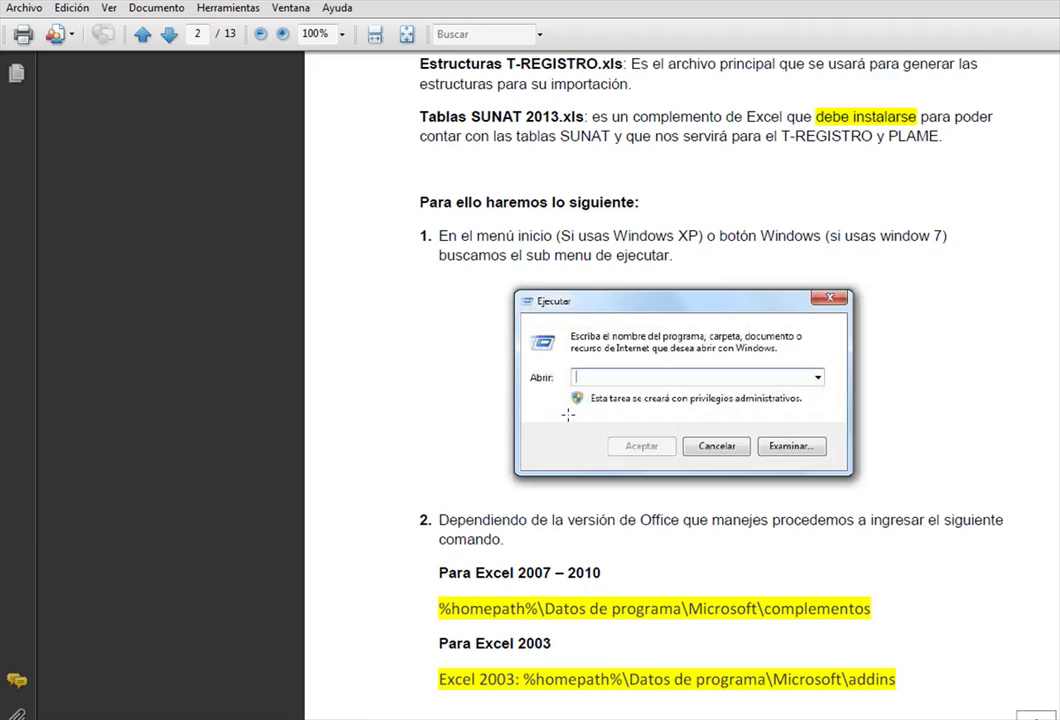
scroll(568, 413, "down", 3)
scroll(508, 449, "down", 1)
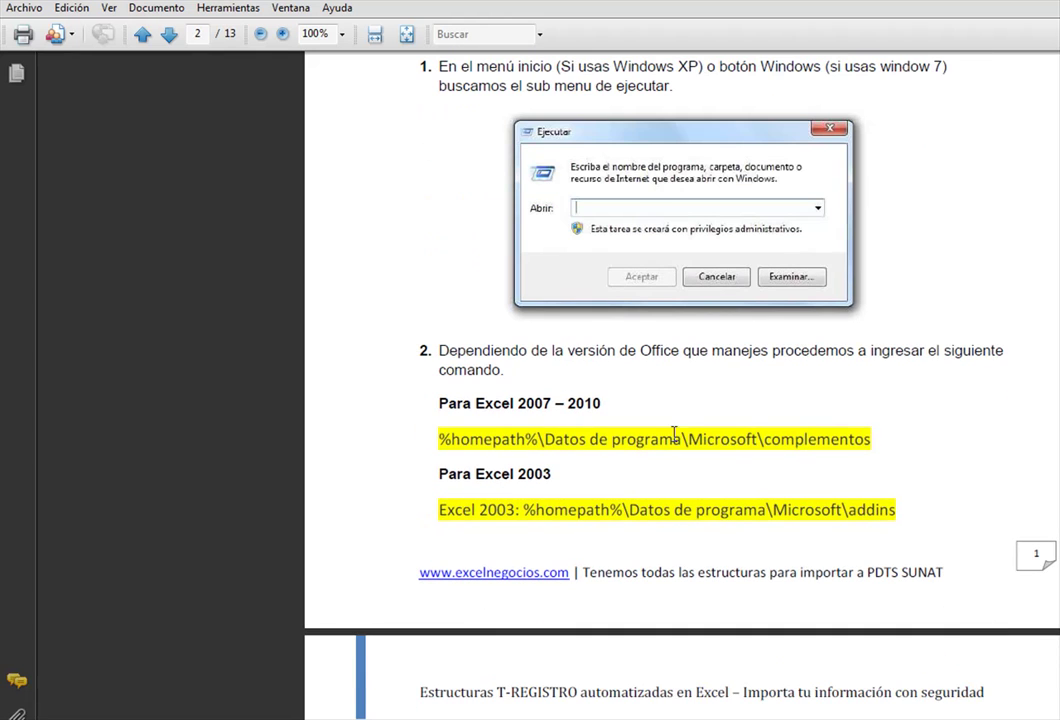
left_click_drag(884, 446, 440, 440)
right_click(463, 445)
left_click(468, 448)
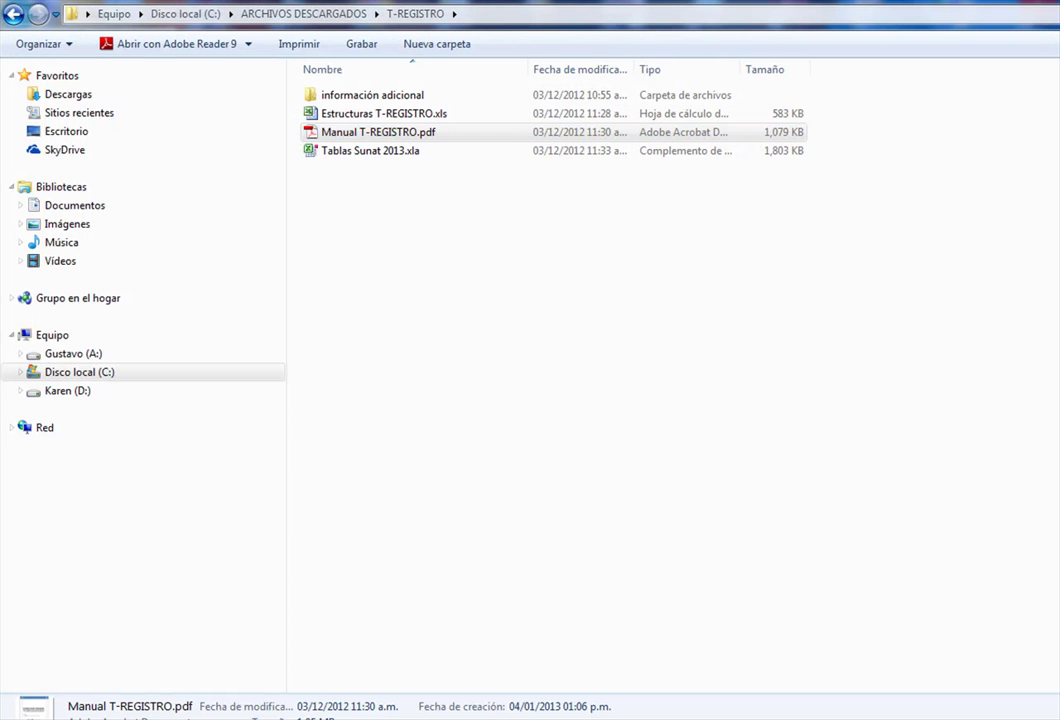
Step: Open the complementos add-ins folder by pasting the copied path into Ejecutar
key("super")
left_click(71, 714)
type("EJECUTA")
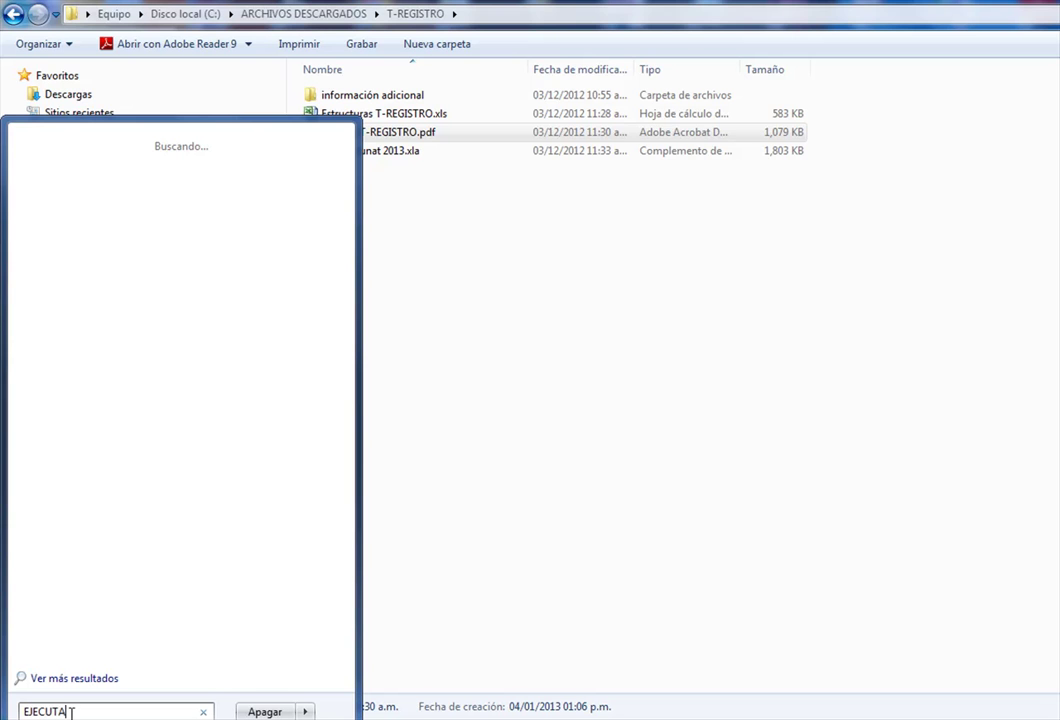
left_click(55, 168)
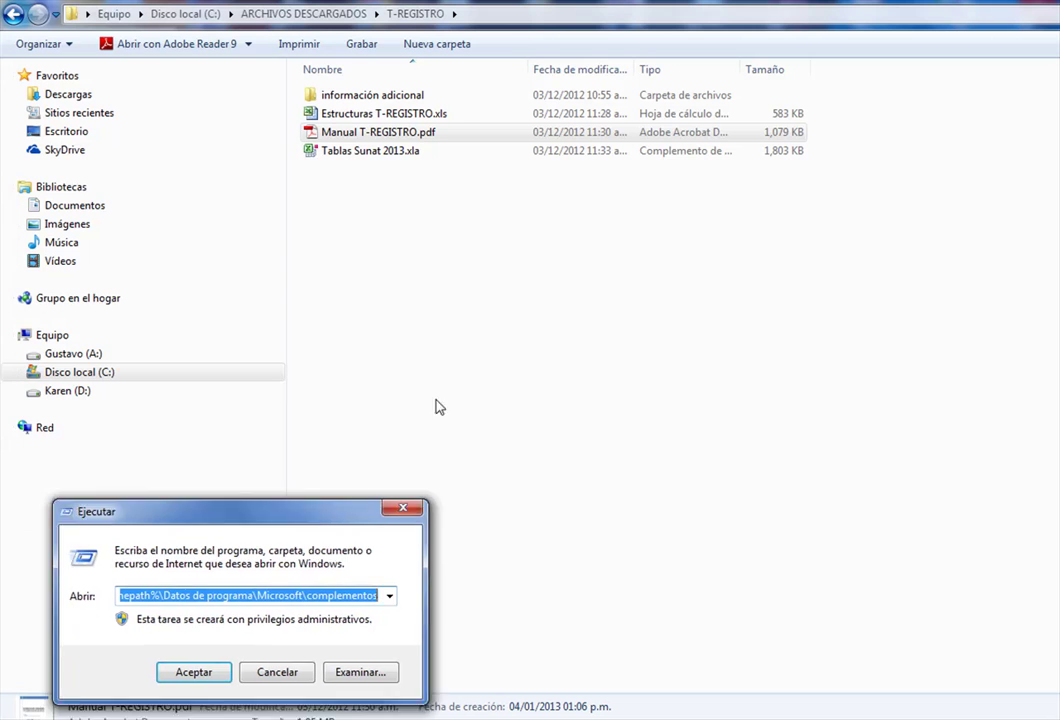
right_click(503, 369)
left_click(500, 441)
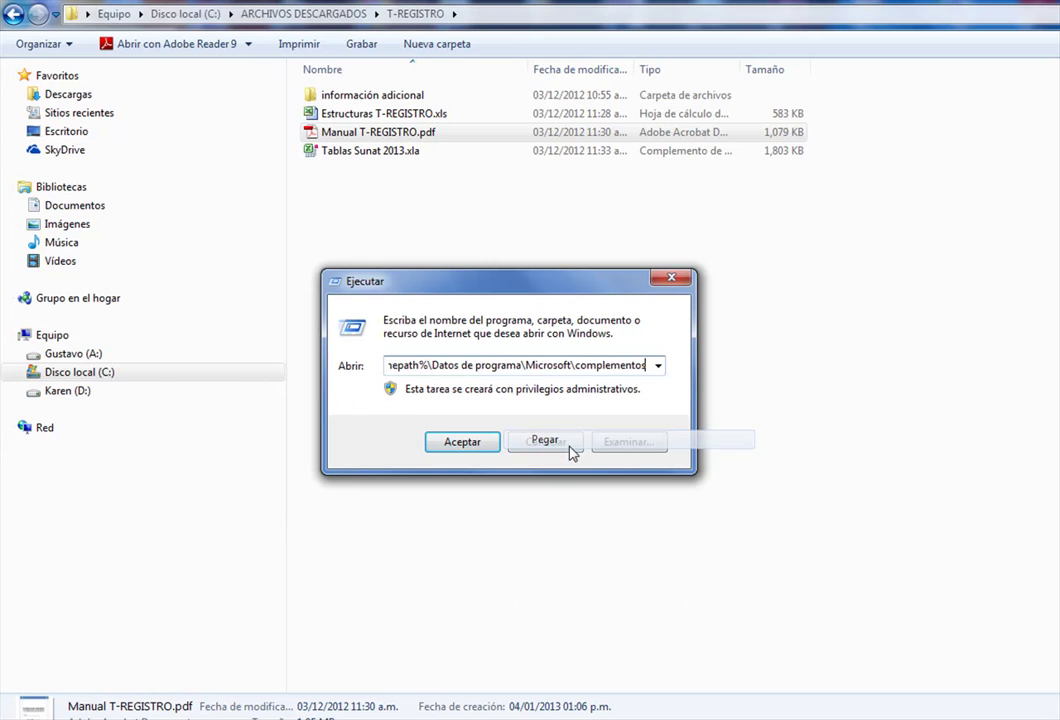
left_click(456, 443)
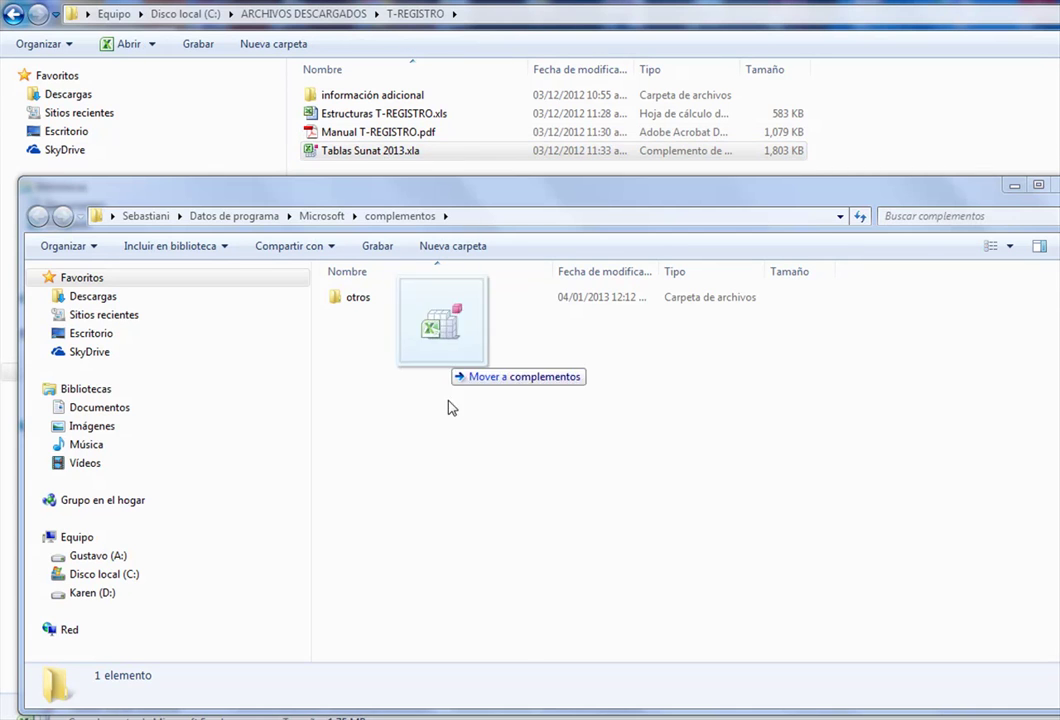
Step: Move Tablas Sunat 2013.xla into the complementos folder and close that window
left_click_drag(388, 152, 452, 426)
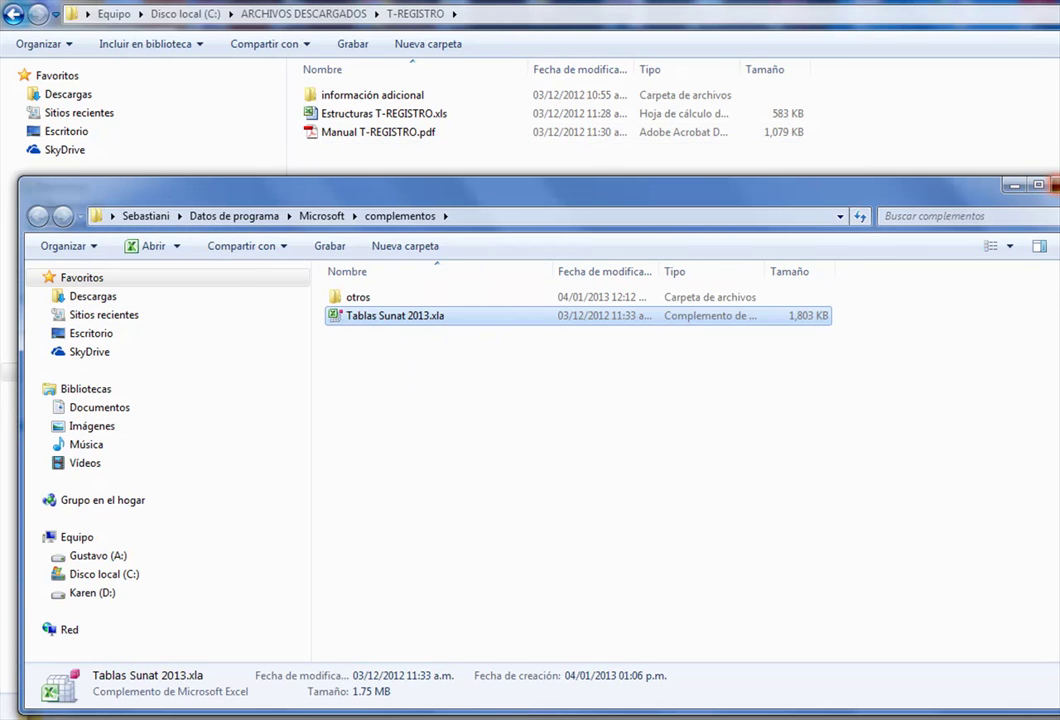
key("alt+F4")
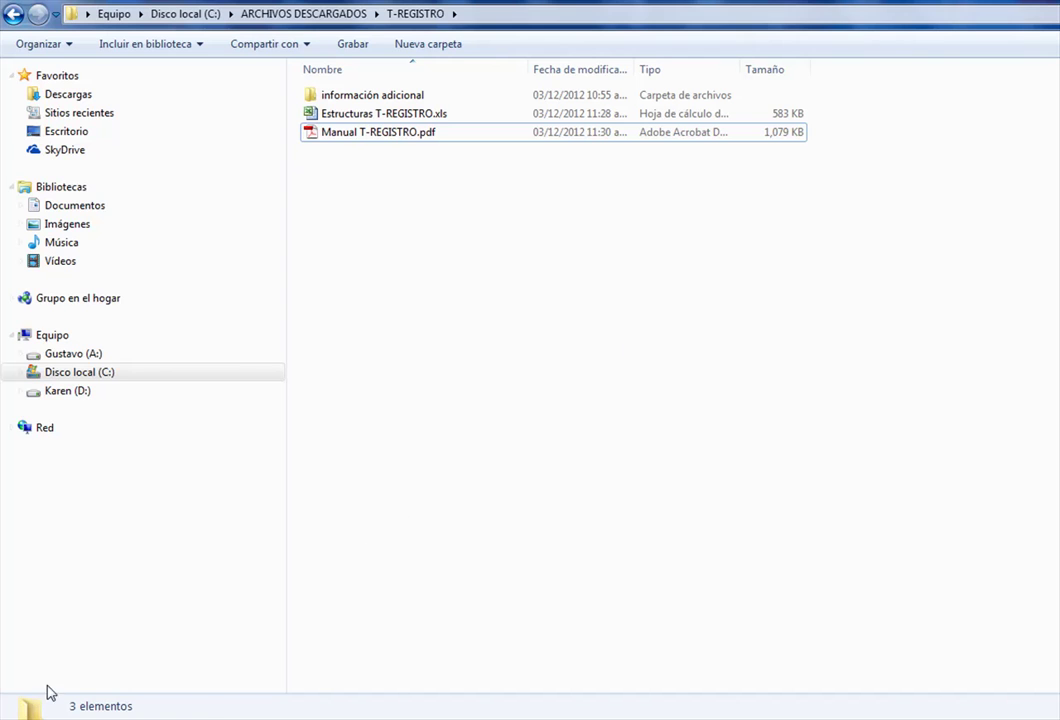
key("super")
Step: Launch and maximize Excel 2010, then tick Tablas Sunat 2013 in Opciones > Complementos
left_click(114, 347)
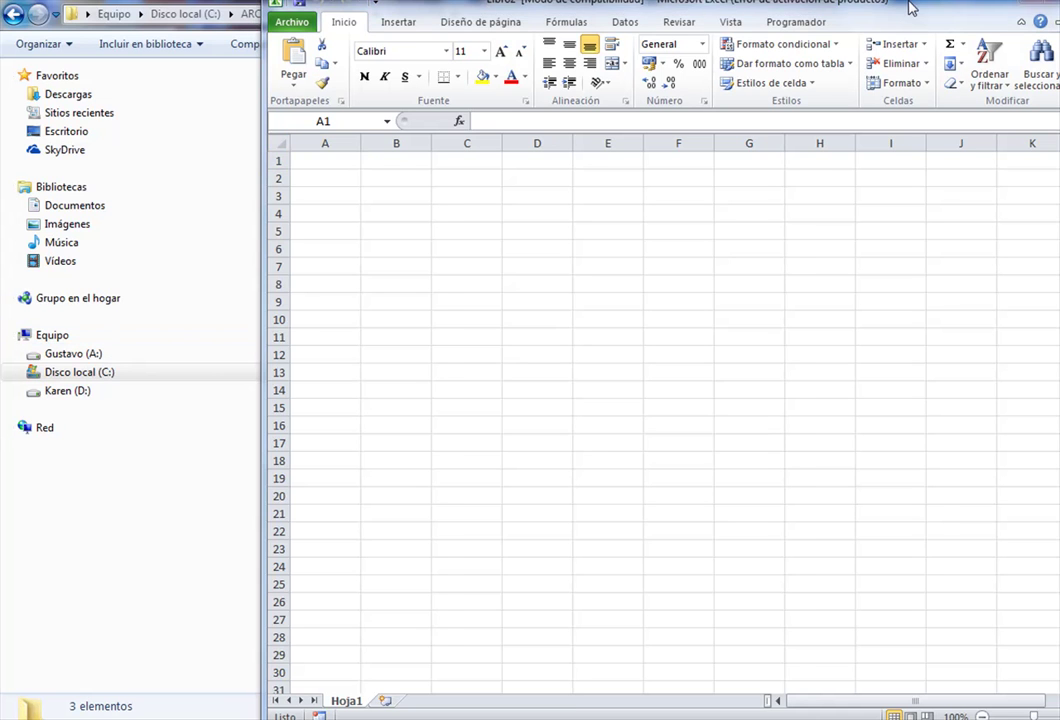
left_click_drag(910, 8, 910, 1)
left_click(24, 12)
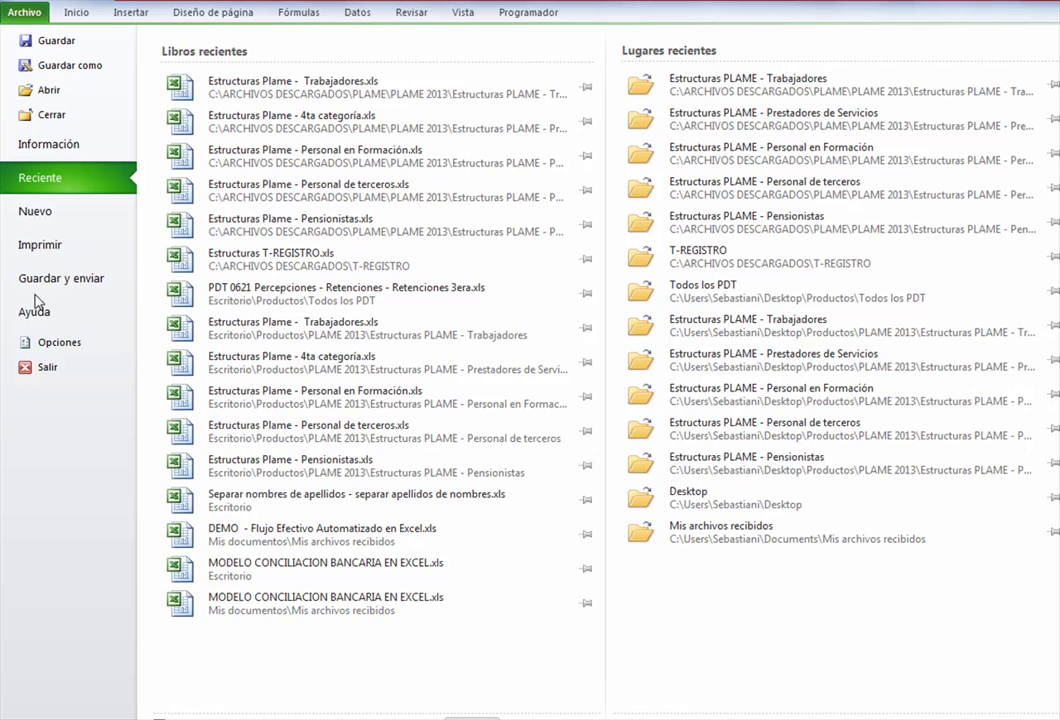
left_click(62, 345)
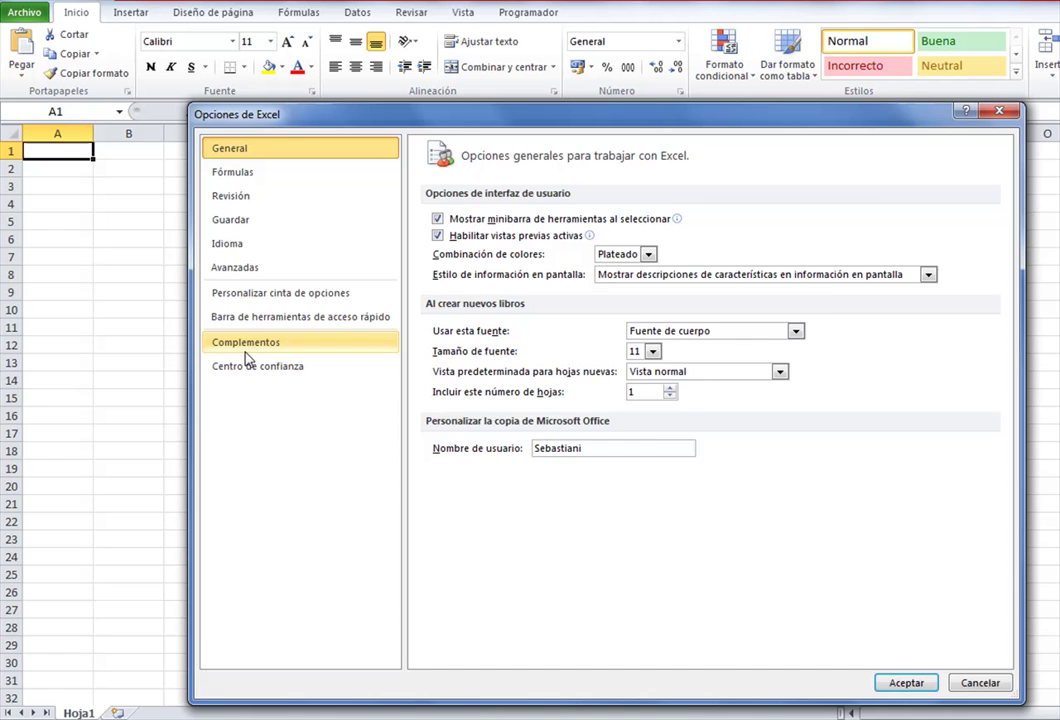
left_click(252, 345)
left_click(689, 648)
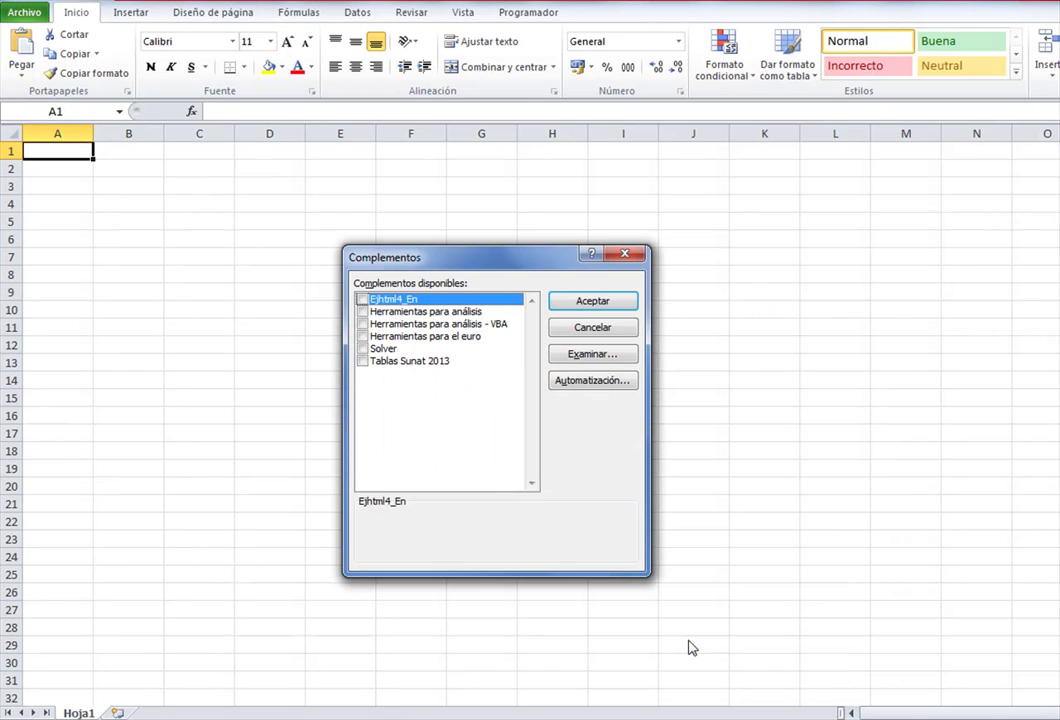
left_click(363, 362)
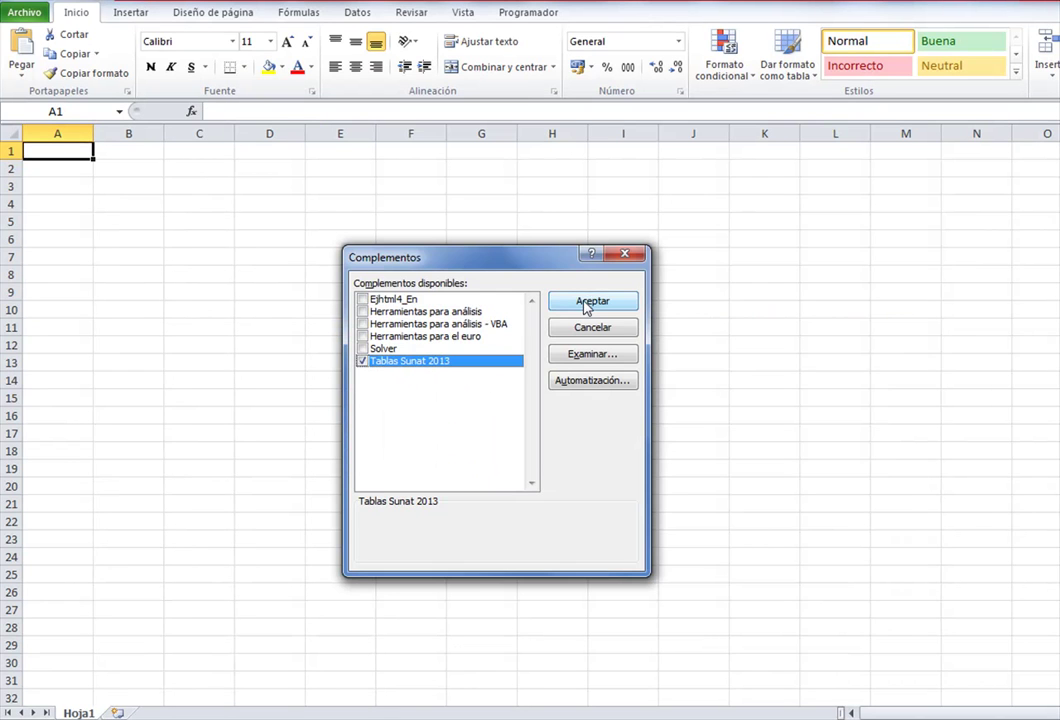
left_click(584, 302)
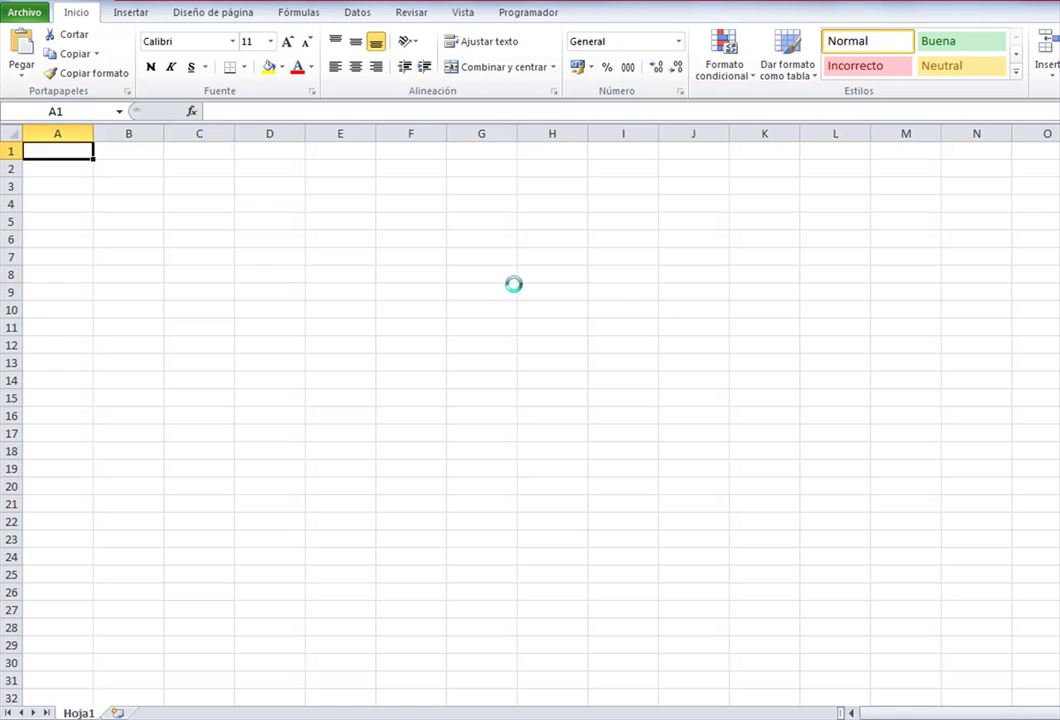
Step: Enter TABLA 1 in E3 to bring up the SUNAT activity-type table, then close it
left_click(332, 185)
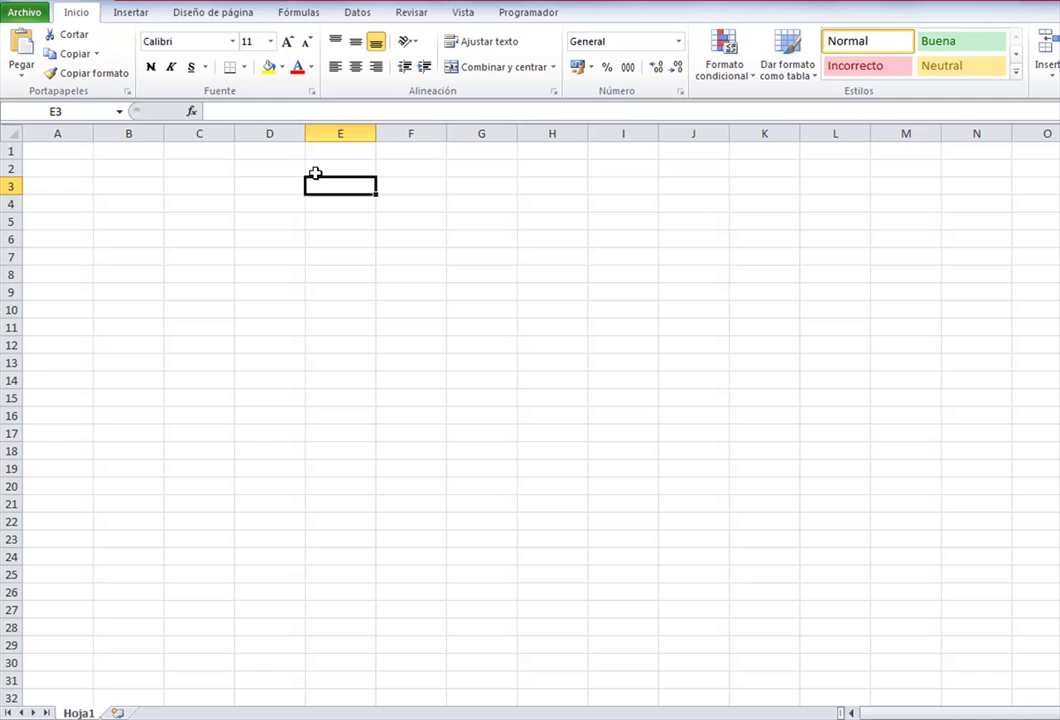
type("TAB")
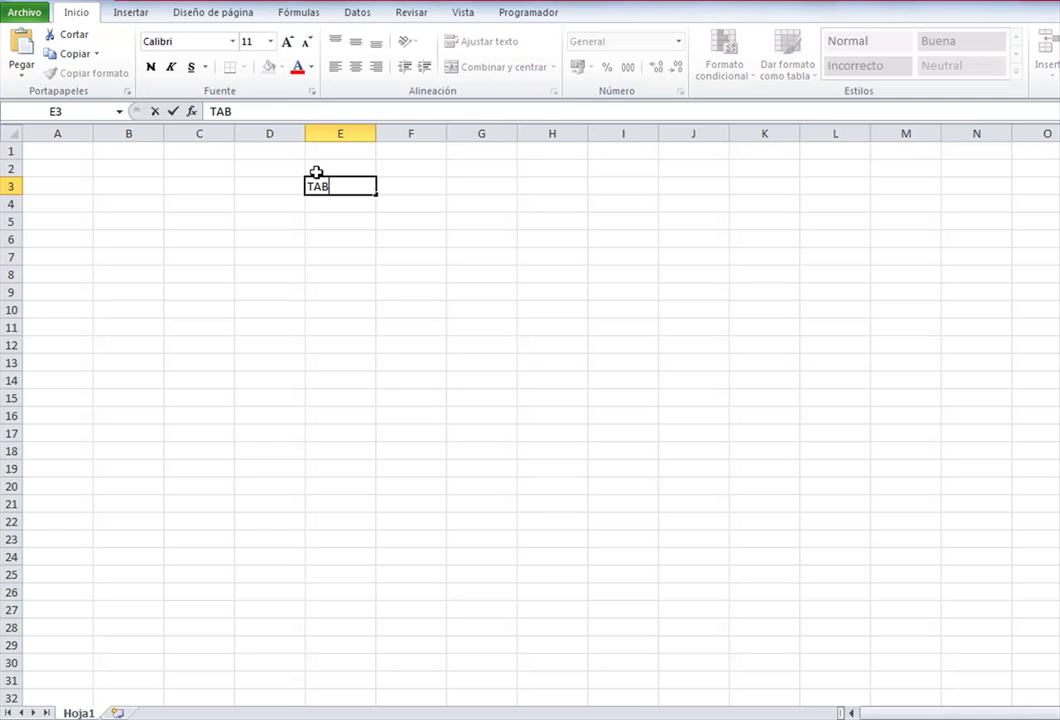
key("Return")
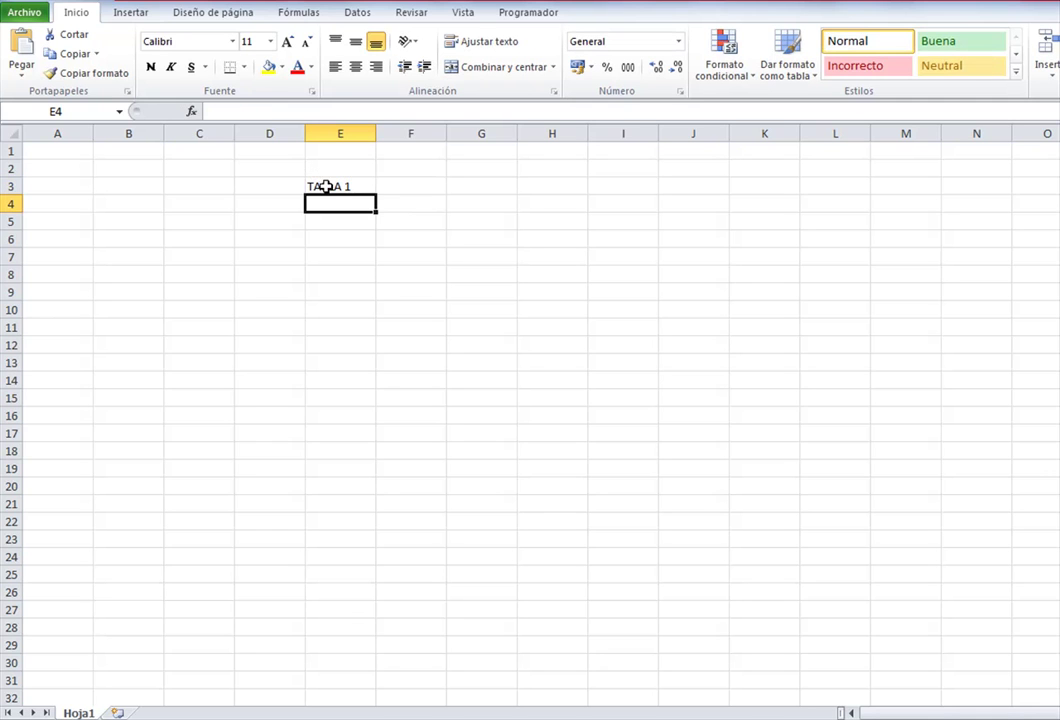
left_click(326, 185)
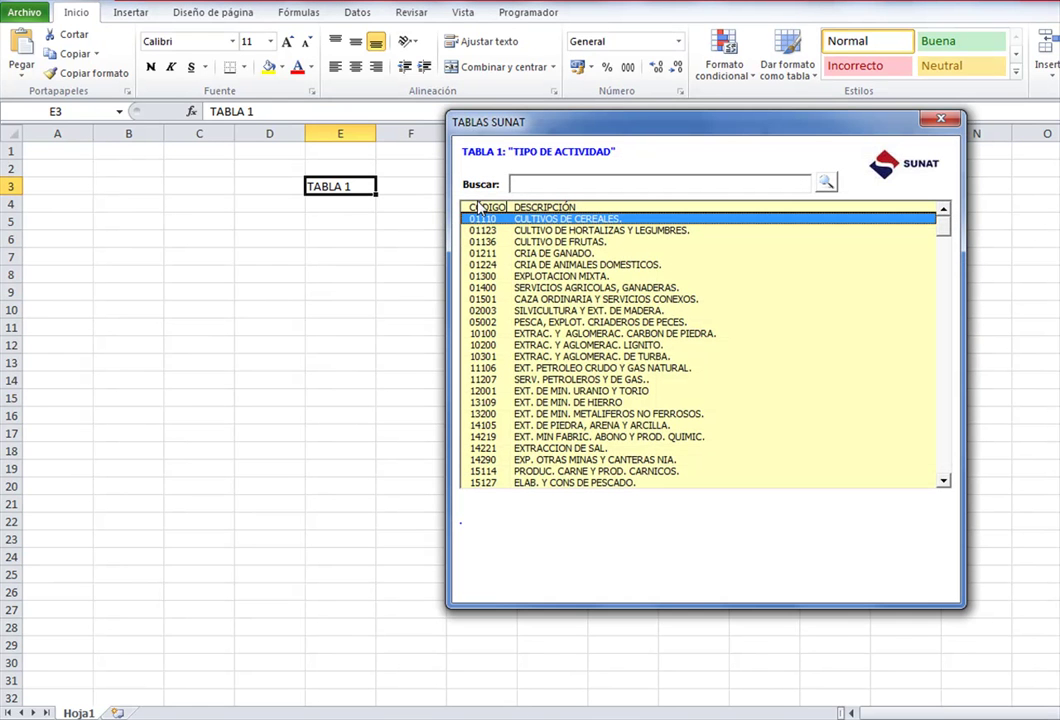
left_click_drag(656, 132, 605, 168)
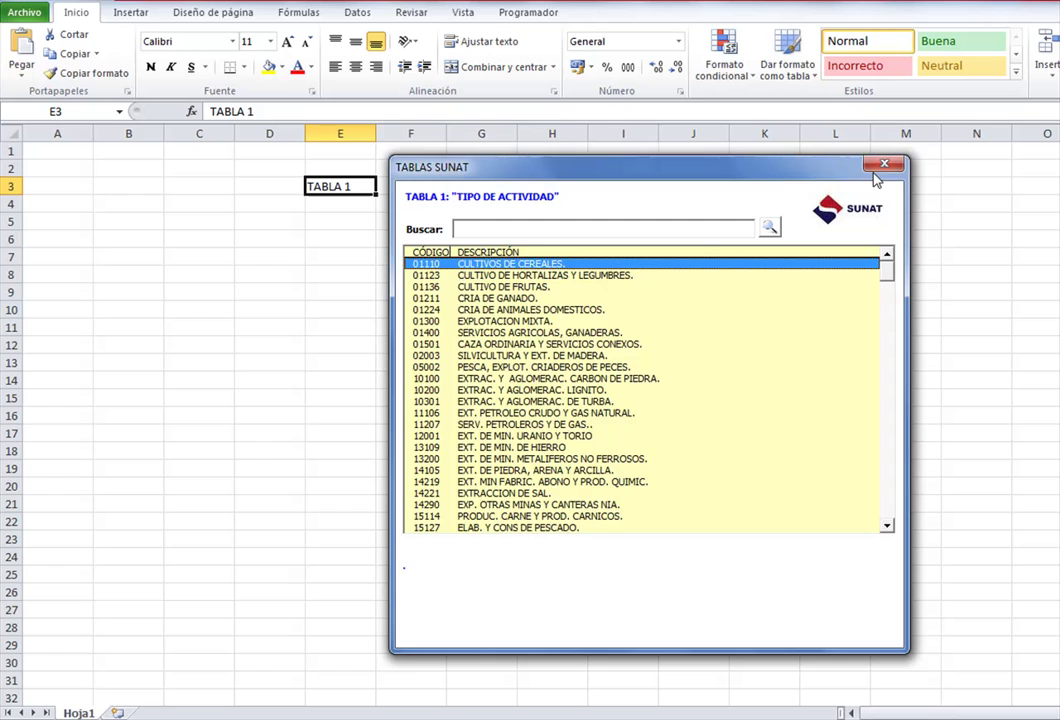
left_click(880, 168)
Step: Change E3 to TABLA 11 to view the pension-regime table, then close it
double_click(358, 185)
type("1")
left_click(383, 226)
left_click(348, 187)
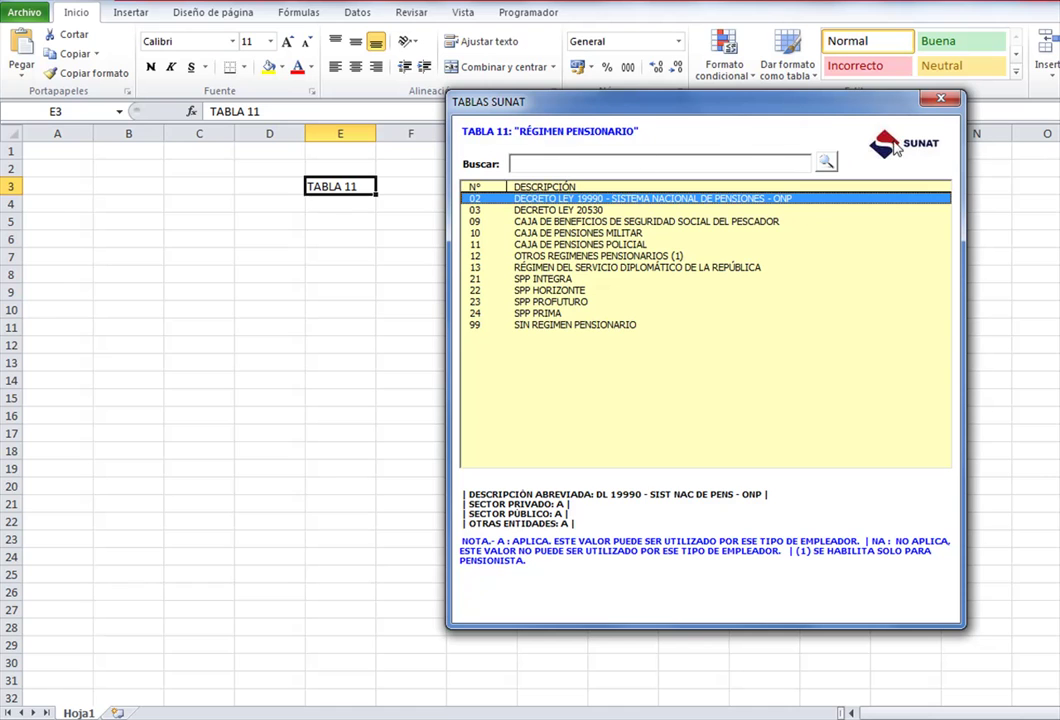
left_click(940, 98)
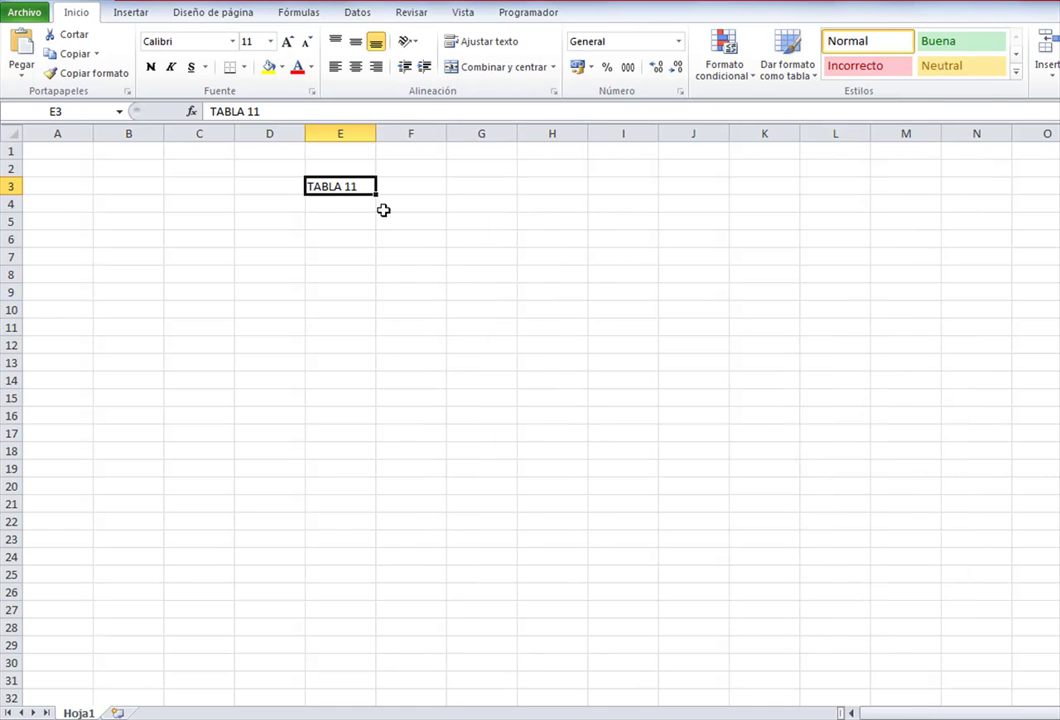
Step: Change E3 to TABLA 20, pick HIJO ADQUIERE MAYORÍA DE EDAD, and close the window
double_click(369, 186)
key("BackSpace")
key("BackSpace")
type("20")
left_click(355, 220)
left_click(344, 186)
left_click(590, 271)
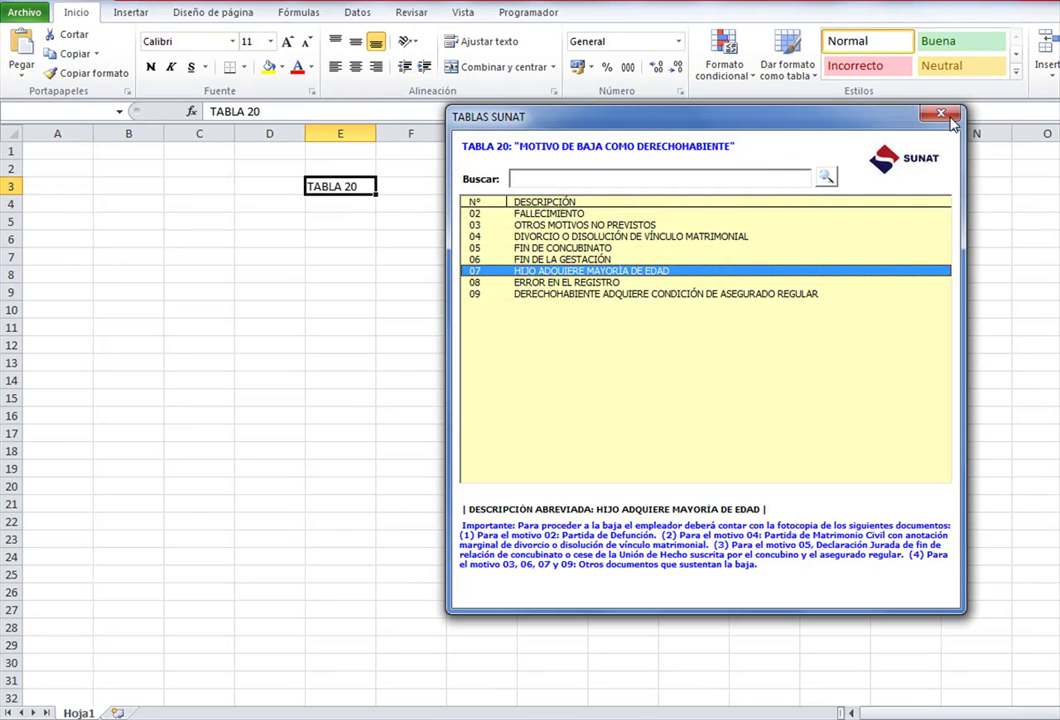
left_click(941, 114)
Step: Clear cells E2:E6 and close the test workbook with Ctrl+W
left_click_drag(340, 168, 334, 234)
key("Delete")
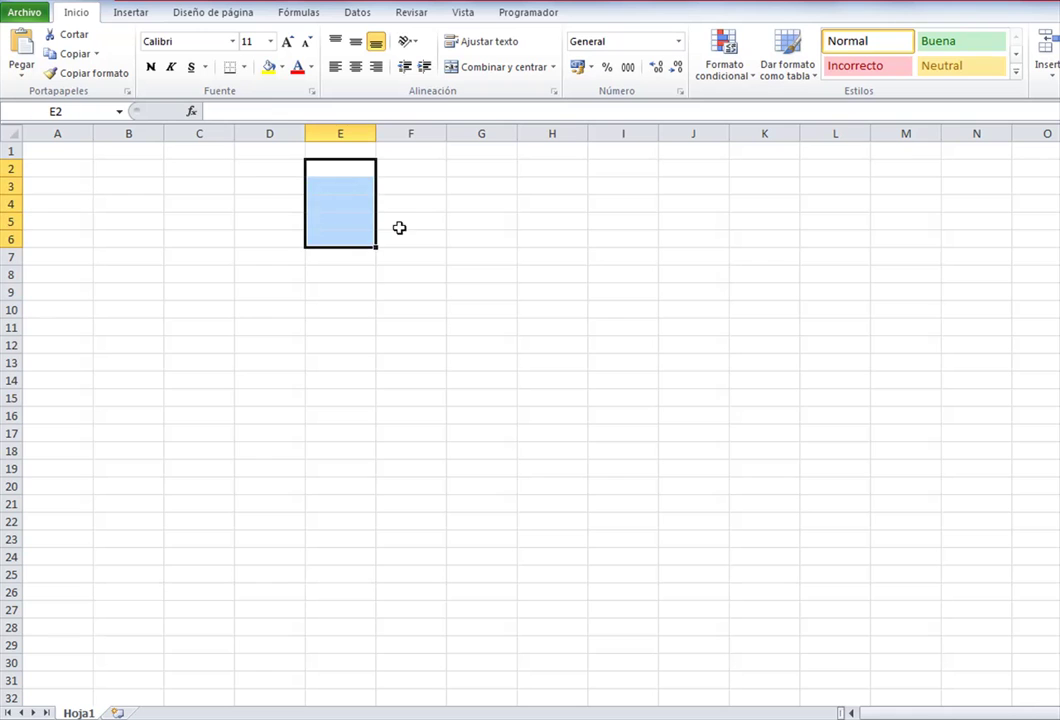
left_click(399, 228)
key("ctrl+w")
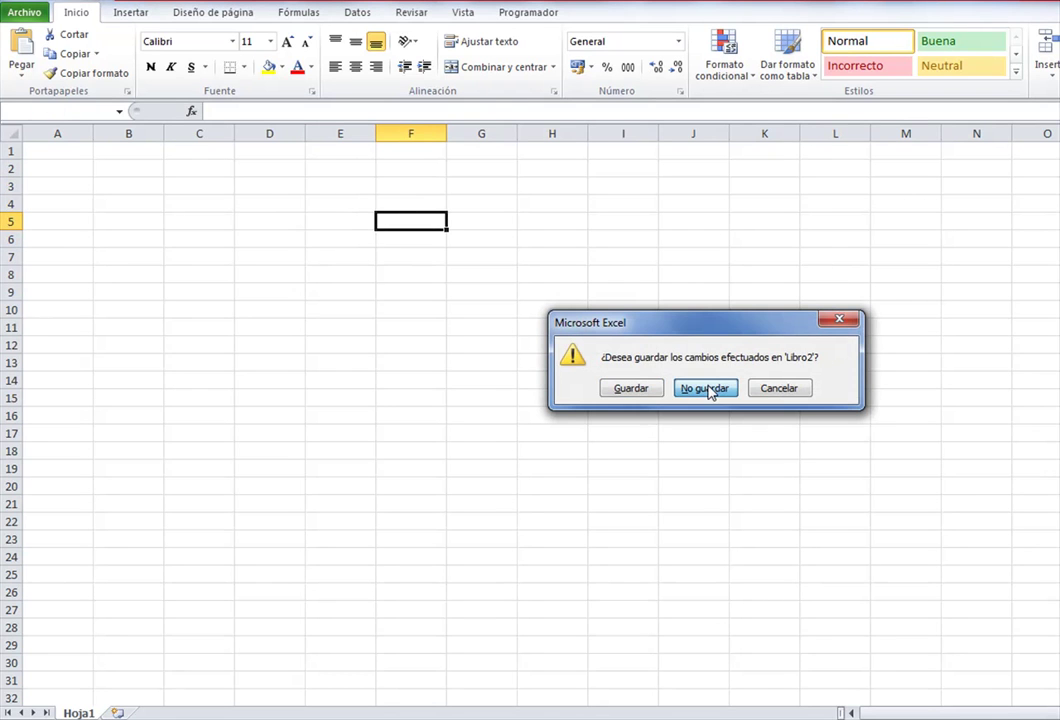
Step: Discard the test workbook without saving, then open and skim Manual T-REGISTRO.pdf before closing it
left_click(707, 386)
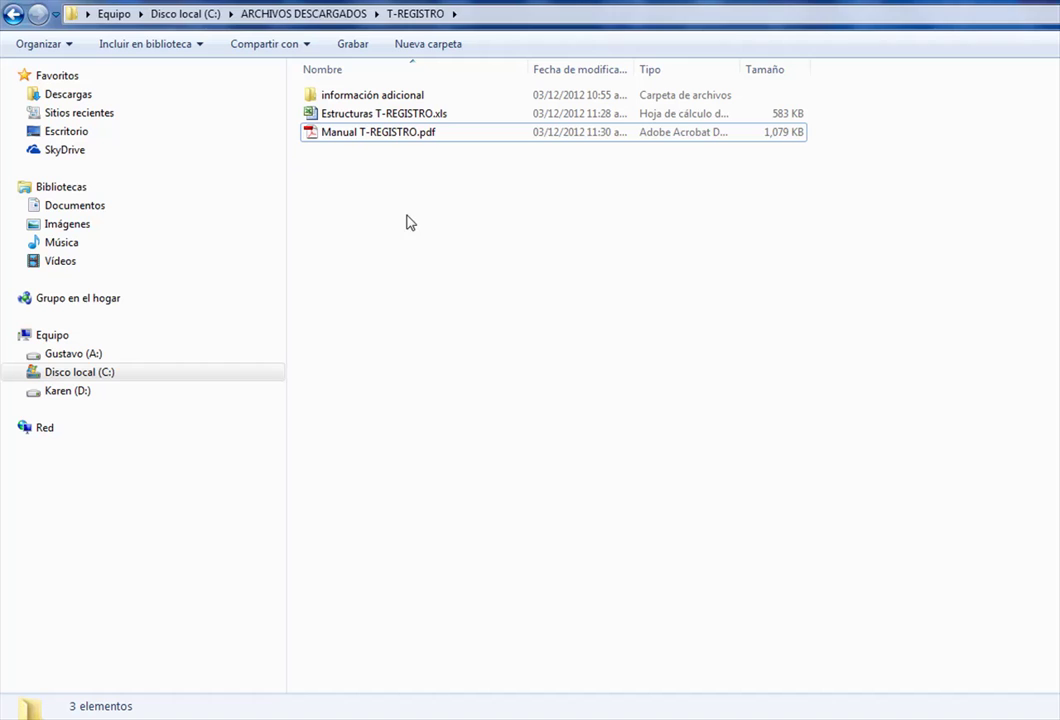
left_click(13, 15)
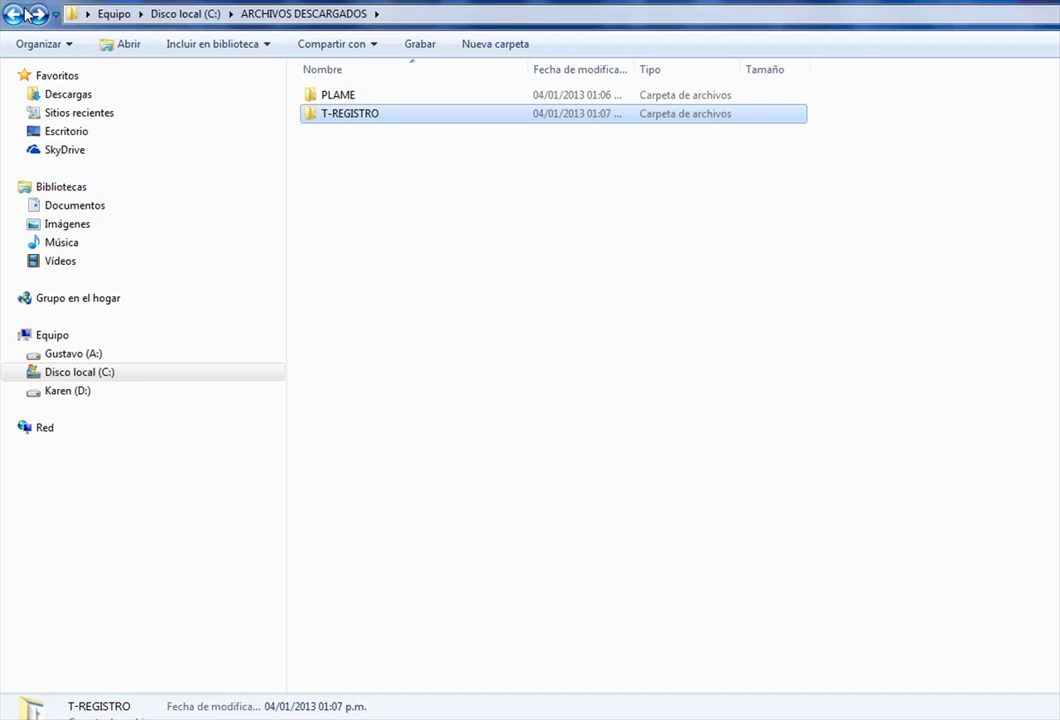
double_click(363, 115)
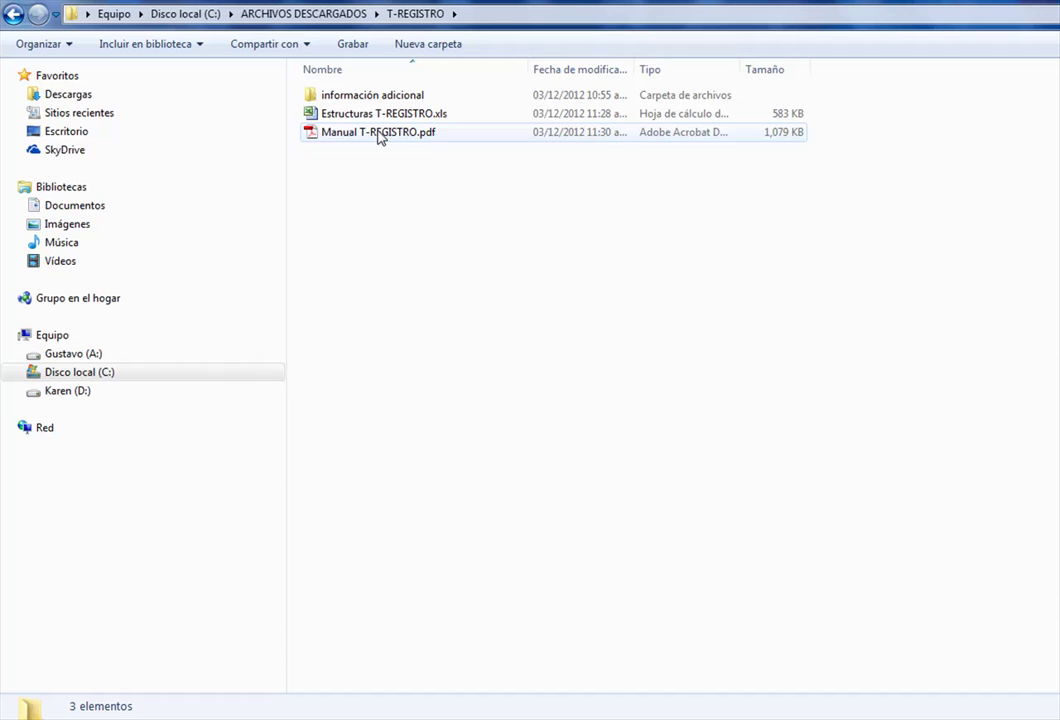
left_click(350, 137)
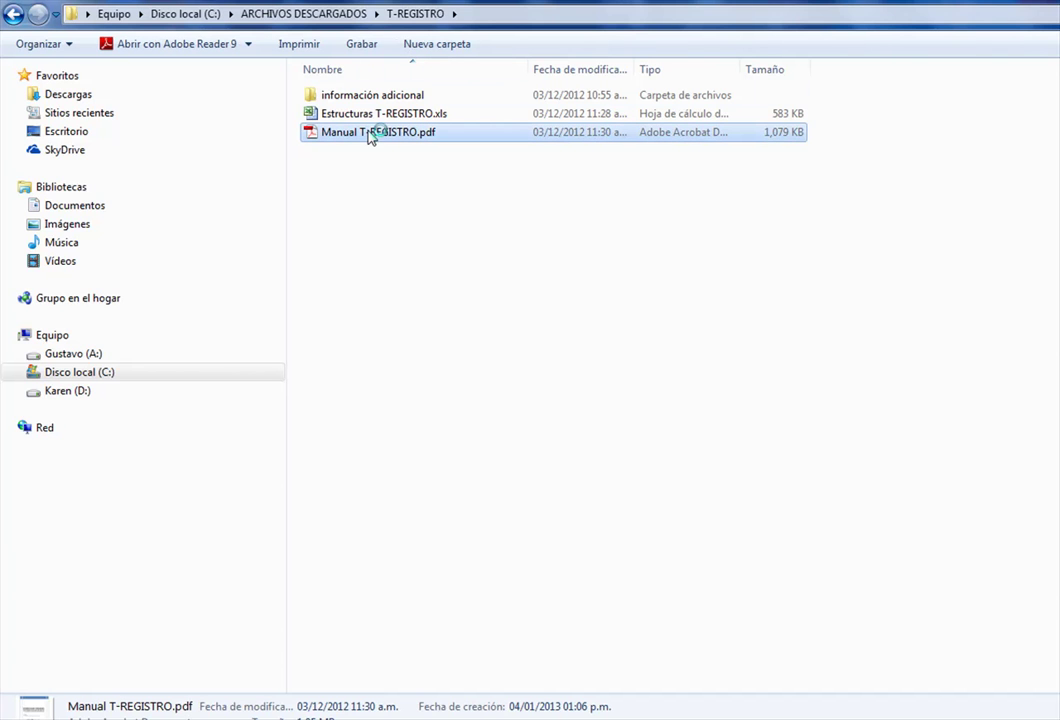
scroll(582, 286, "down", 10)
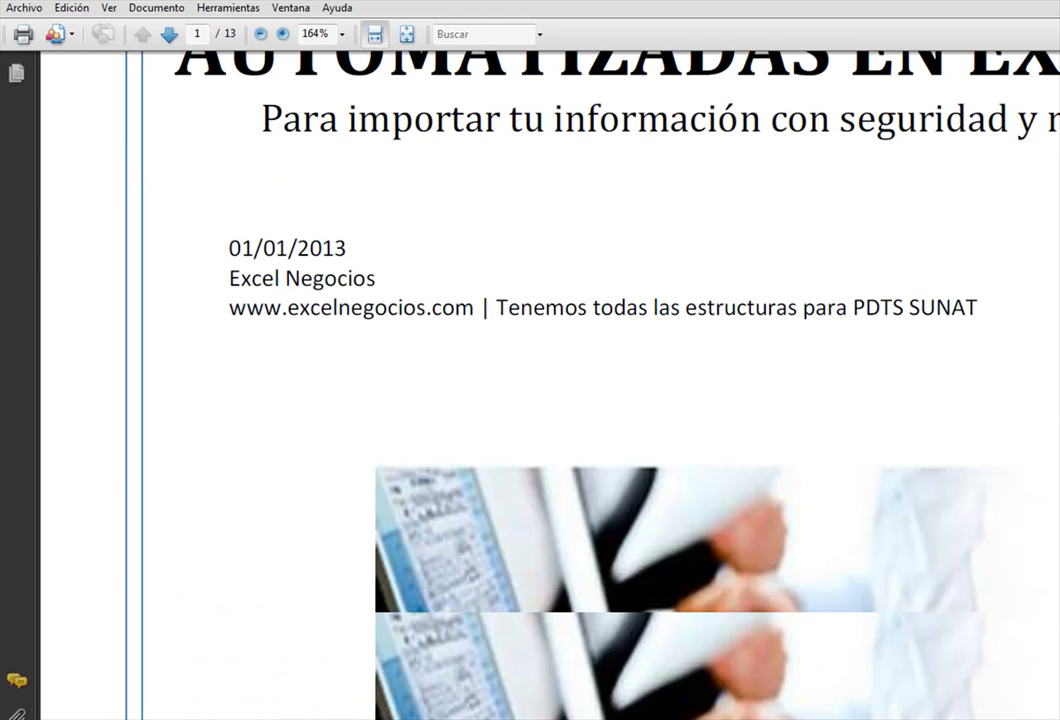
scroll(582, 286, "down", 1)
key("alt+F4")
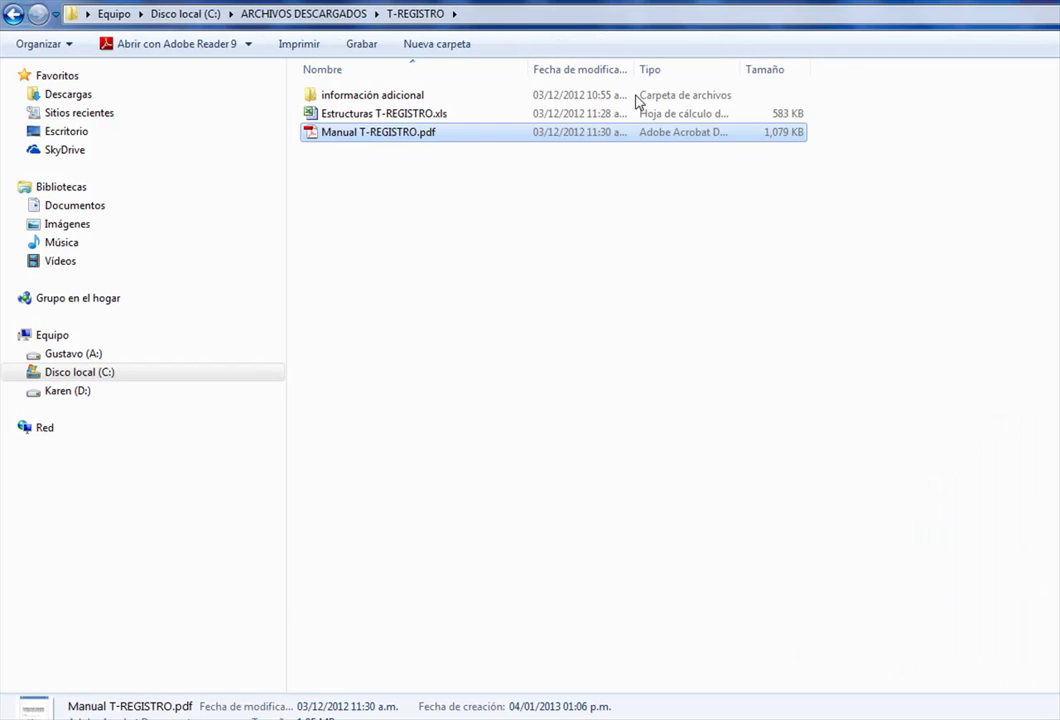
Step: Open ERRORES_FREC_CARGA.pdf from the información adicional folder and scroll through it
double_click(360, 97)
left_click(355, 97)
left_click(412, 263)
left_click(428, 97)
left_click(412, 114)
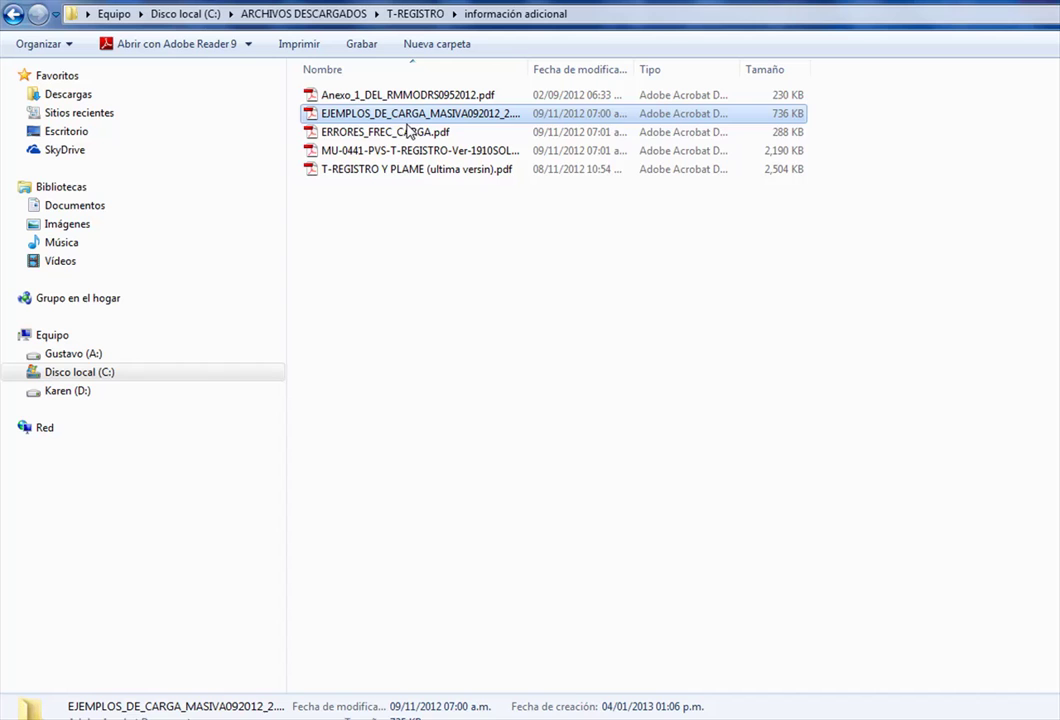
double_click(407, 135)
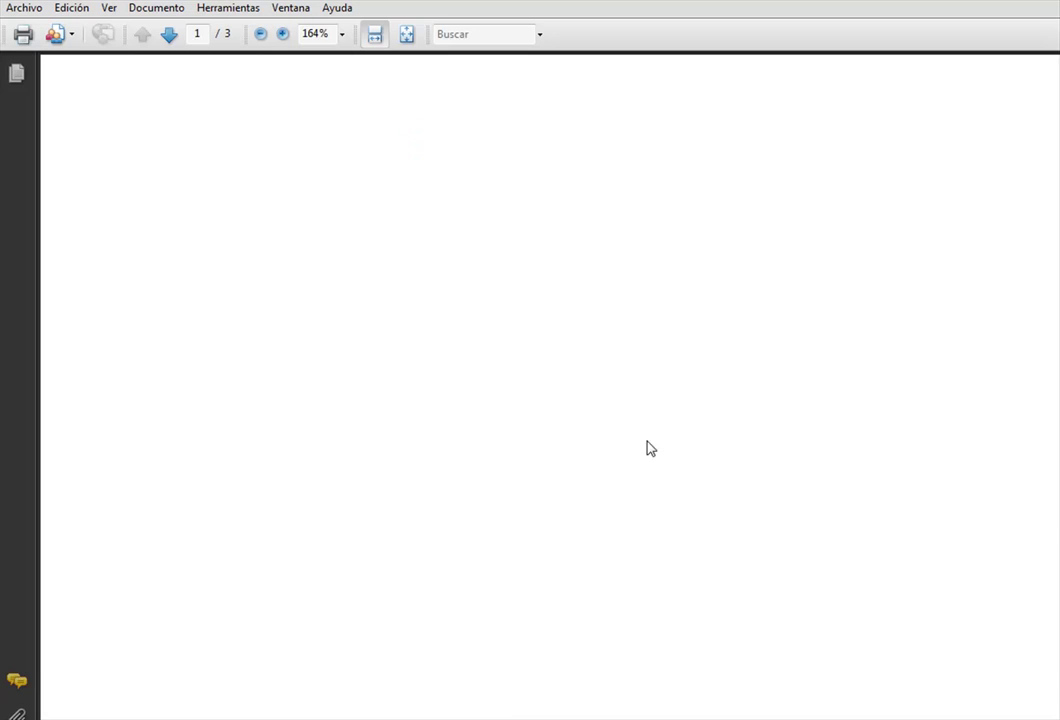
scroll(648, 482, "down", 5)
scroll(648, 482, "down", 3)
scroll(648, 482, "down", 3)
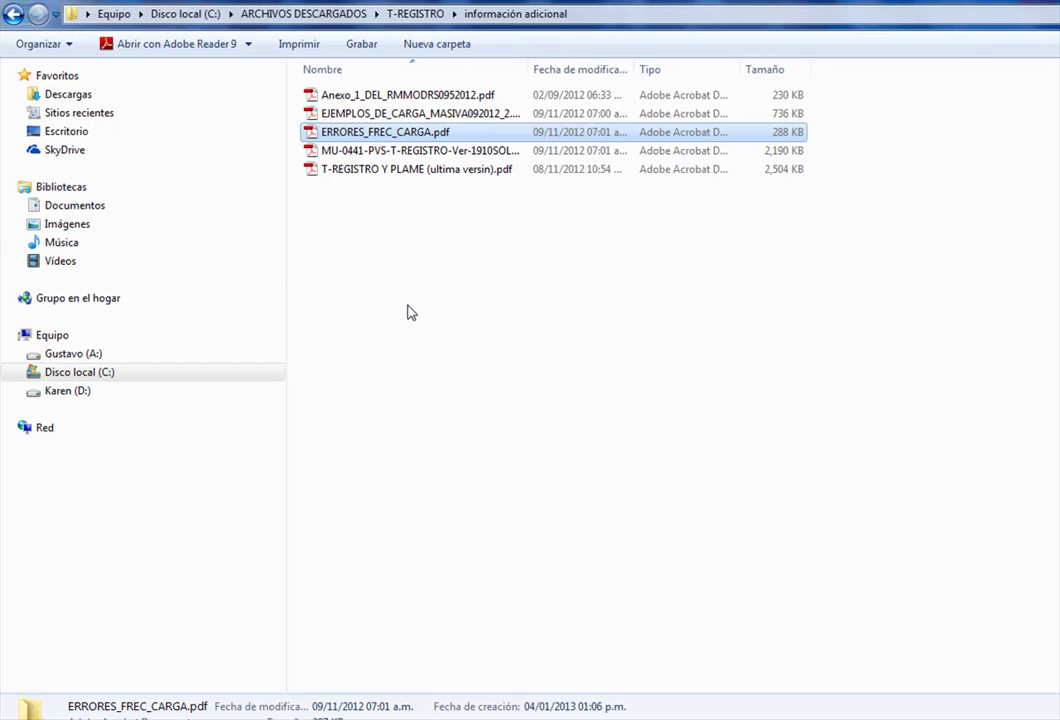
Step: Browse the other PDFs in información adicional, then return to the T-REGISTRO folder
left_click(405, 250)
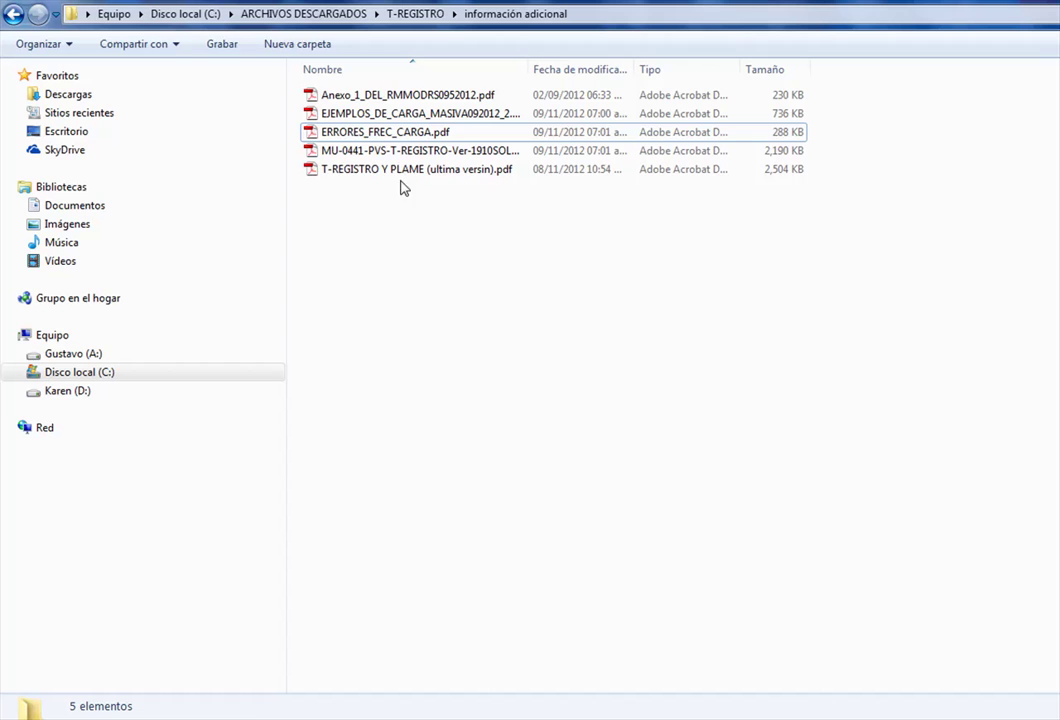
left_click(380, 95)
left_click(385, 113)
left_click(387, 150)
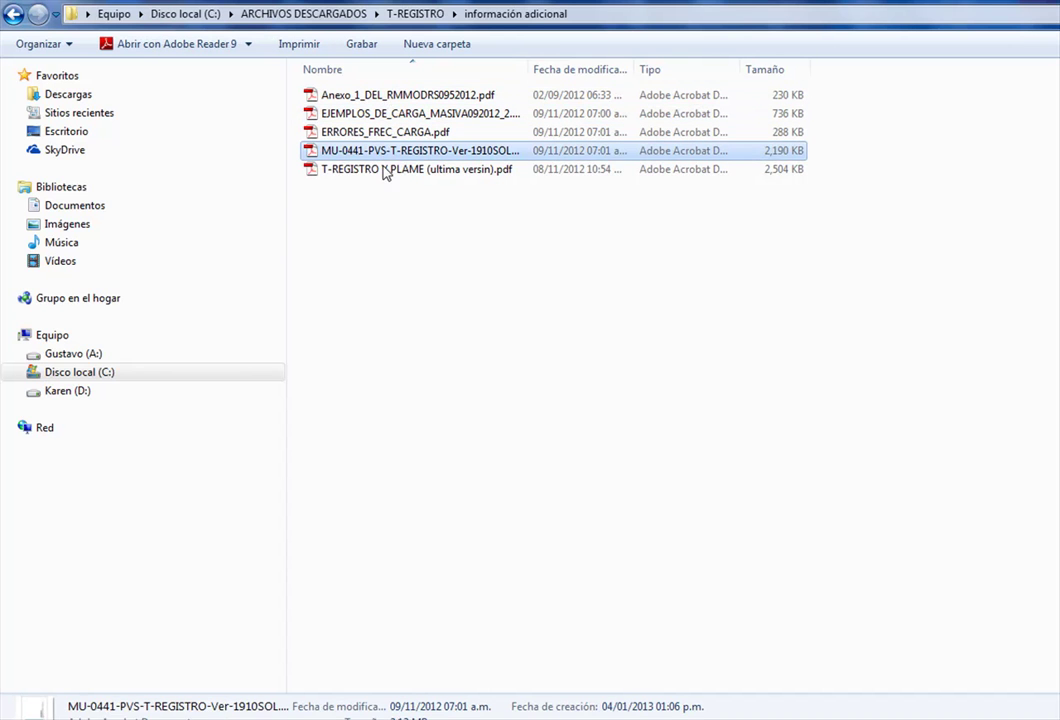
left_click(383, 170)
left_click(432, 201)
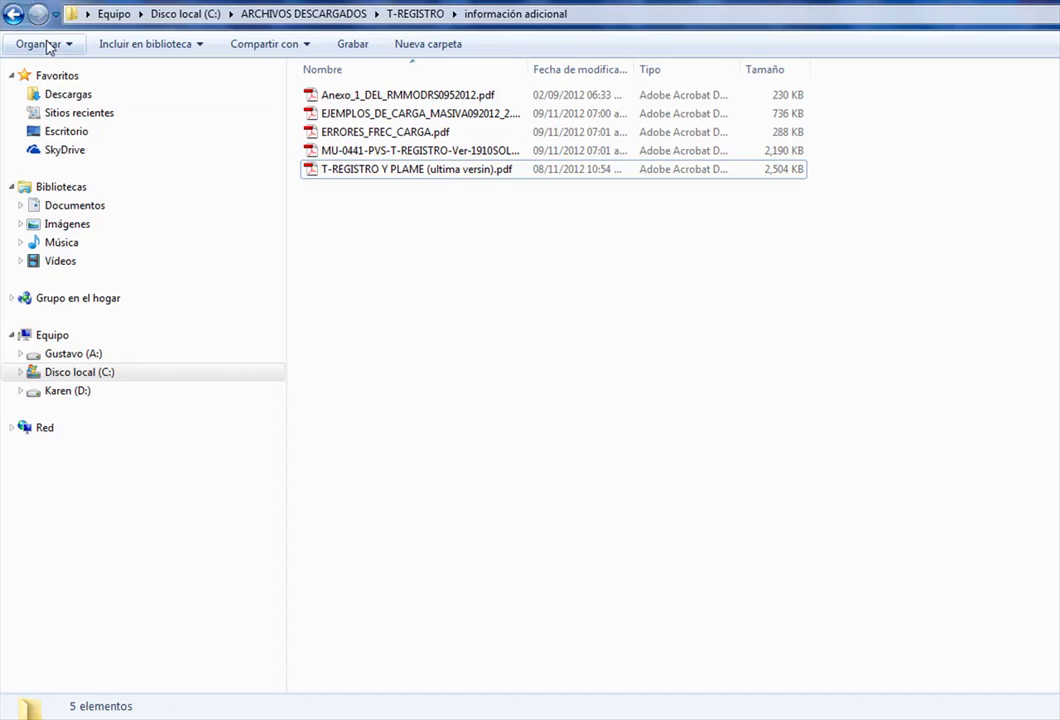
left_click(14, 16)
left_click(440, 230)
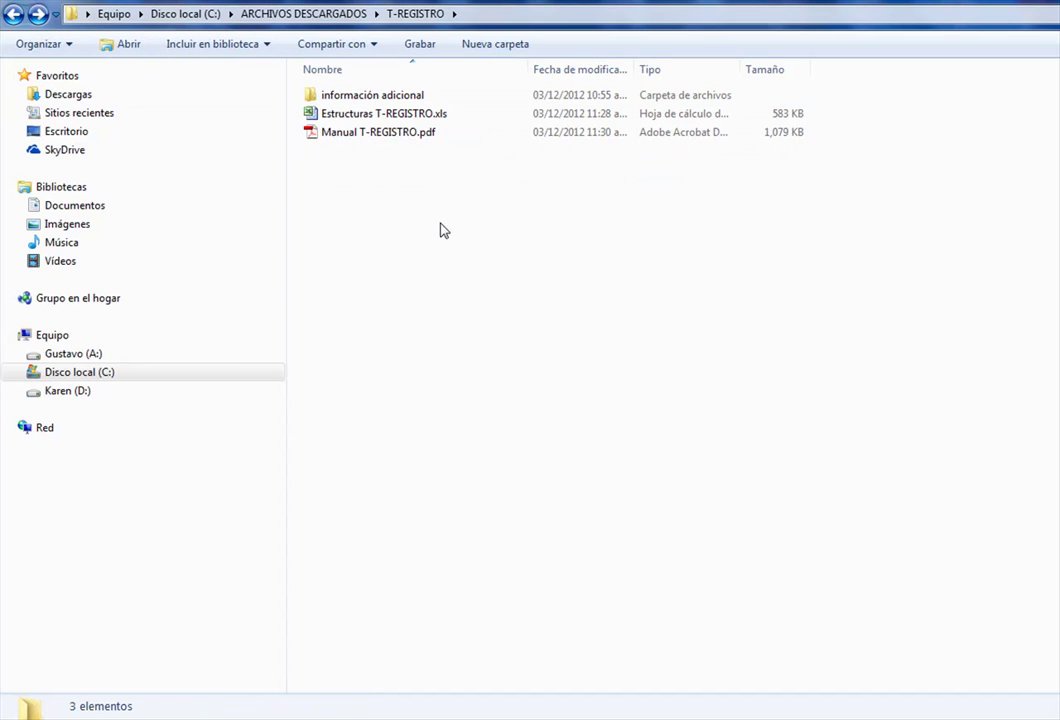
Step: Open Estructuras T-REGISTRO.xls in Excel to show its Inicio sheet asking for Serie and Contraseña
left_click(346, 119)
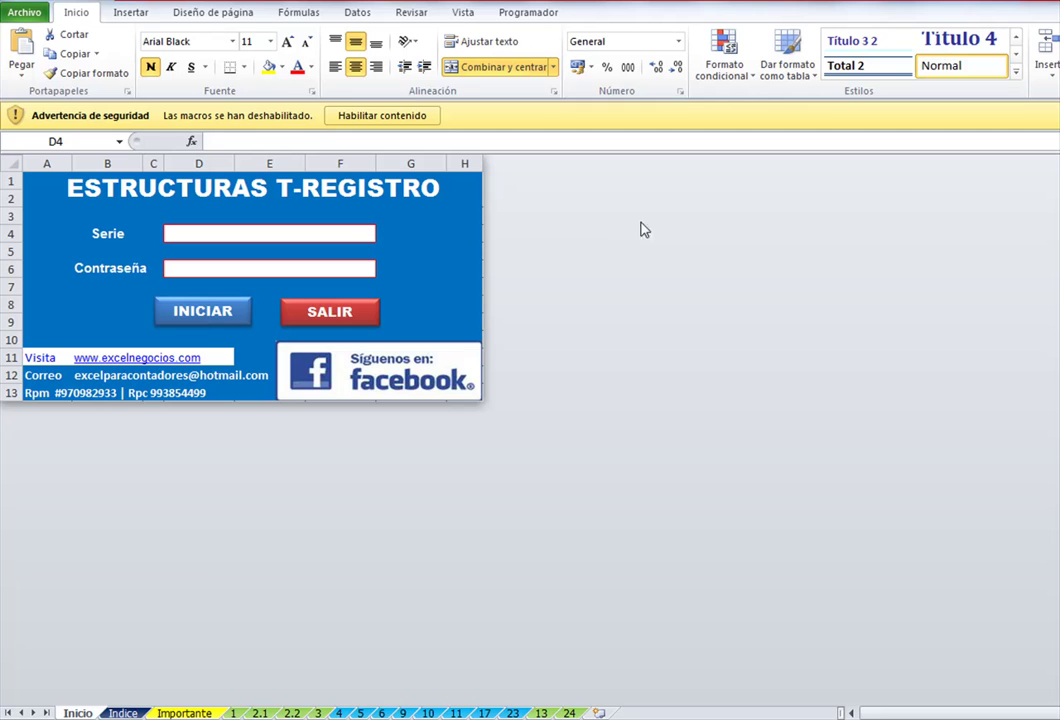
Step: Enable the workbook's macros and enter the serial number in the Serie field
left_click(375, 116)
left_click(269, 204)
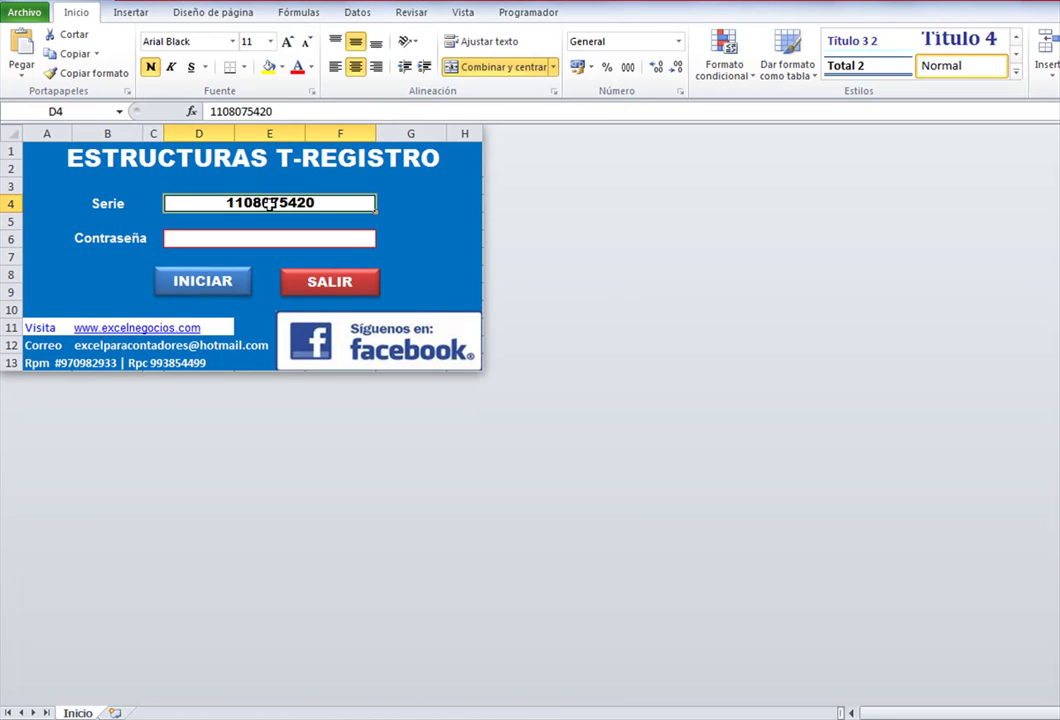
double_click(211, 205)
left_click_drag(318, 203, 128, 201)
key("Return")
key("Return")
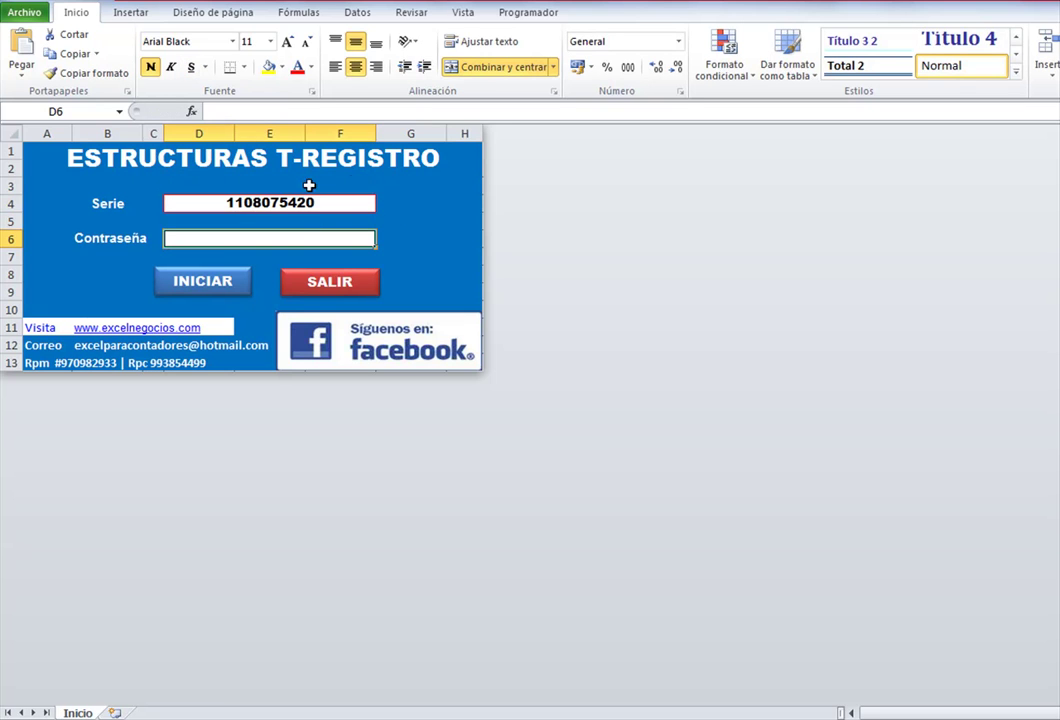
key("Return")
Step: Enter the password, sign in with INICIAR, and accept the welcome message to reach the Indice sheet
left_click(245, 238)
left_click(218, 283)
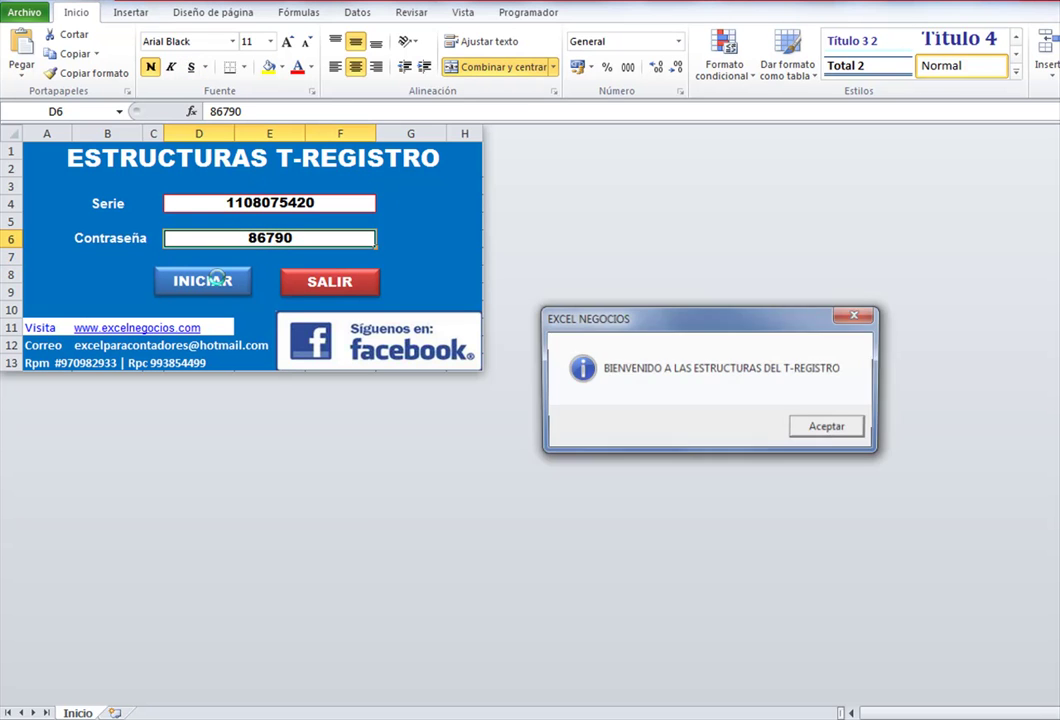
left_click(831, 429)
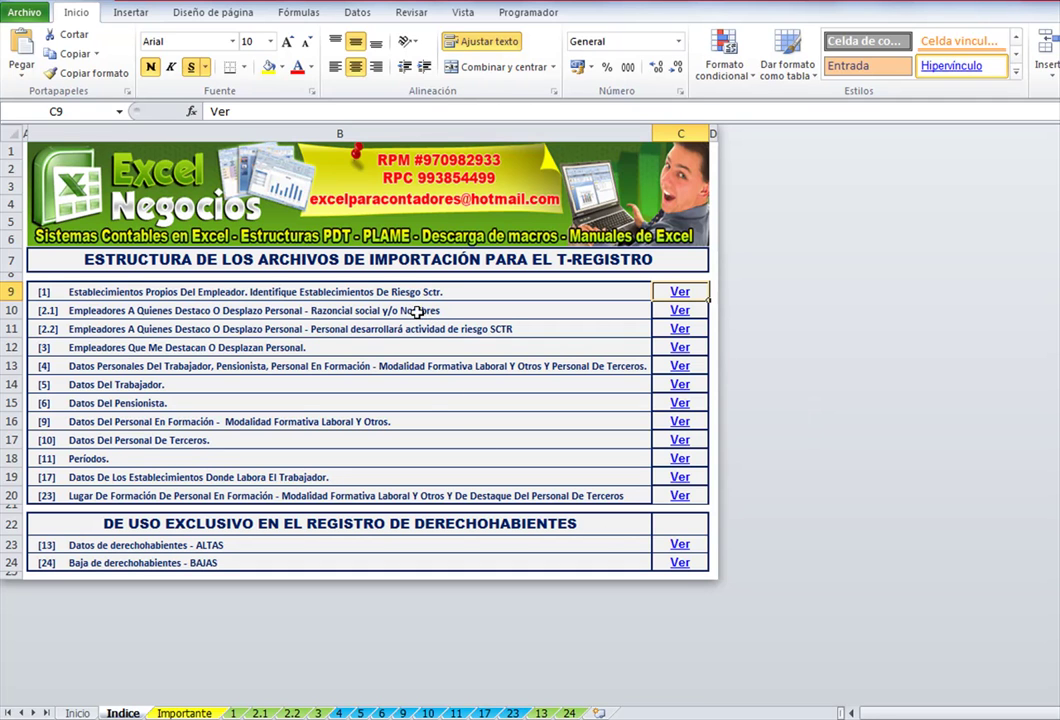
Step: Review the index of structures, then follow the Ver link for [1] Establecimientos Propios Del Empleador
left_click_drag(435, 313, 428, 419)
left_click(430, 419)
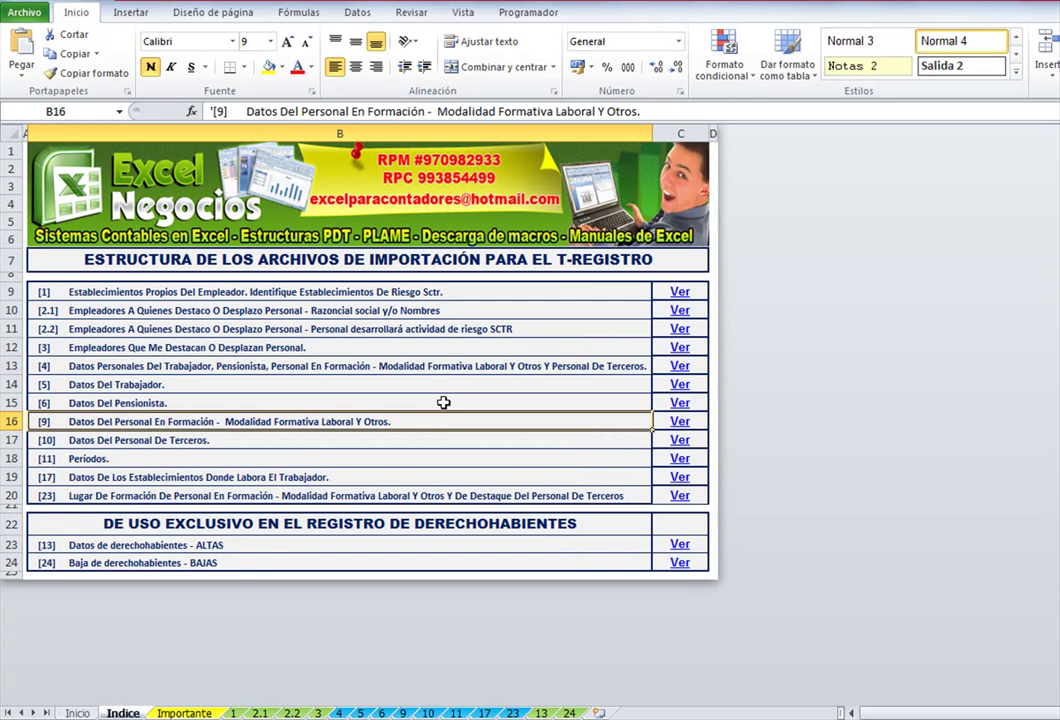
left_click(560, 277)
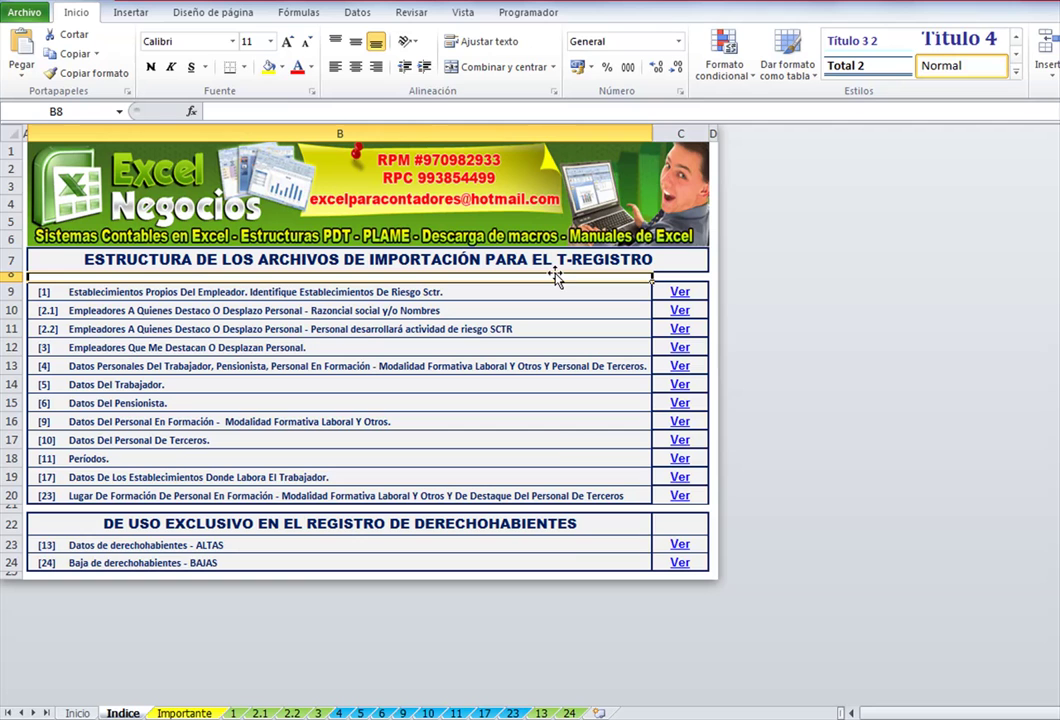
left_click(361, 543)
left_click(491, 527)
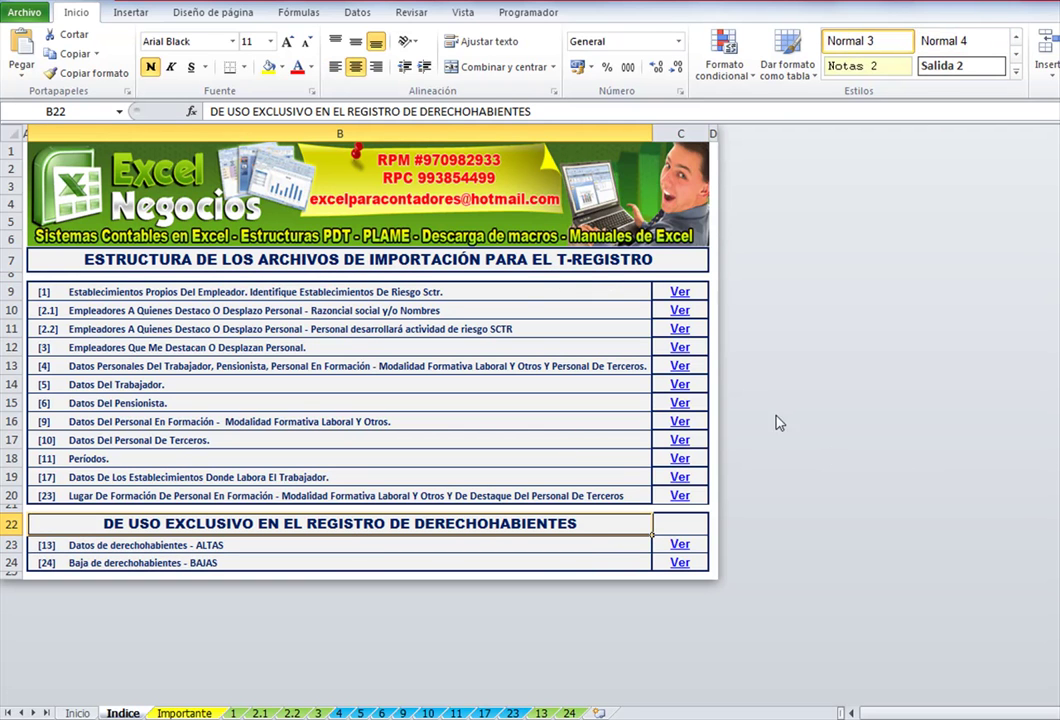
left_click(699, 291)
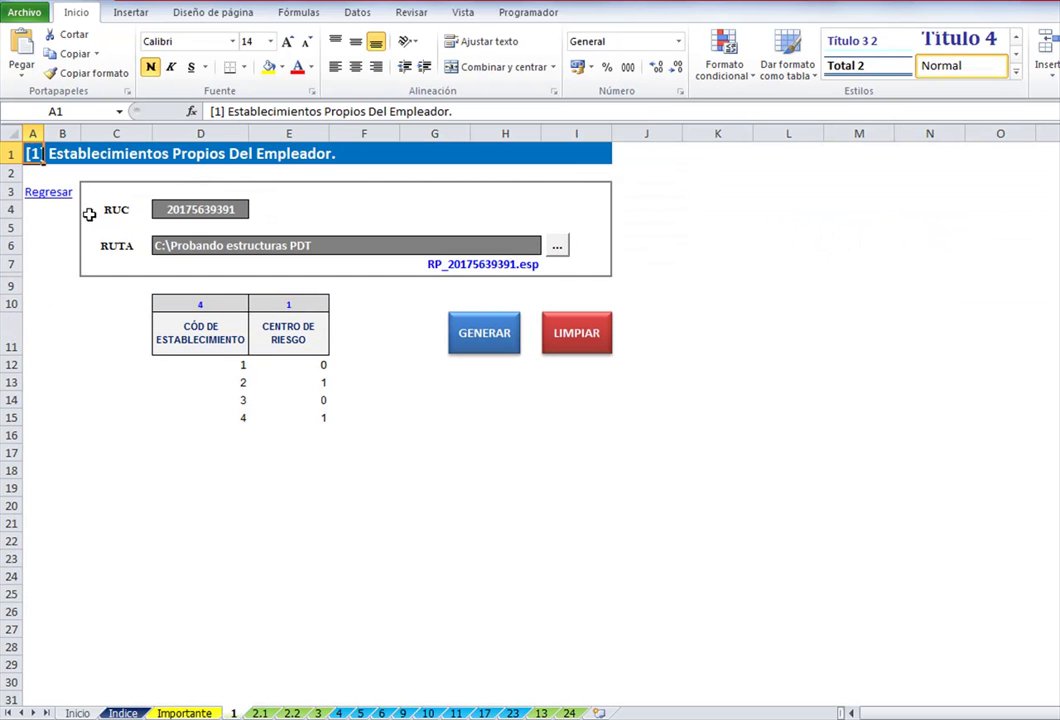
Step: Set the RUTA output path to Escritorio (the Desktop)
left_click(228, 243)
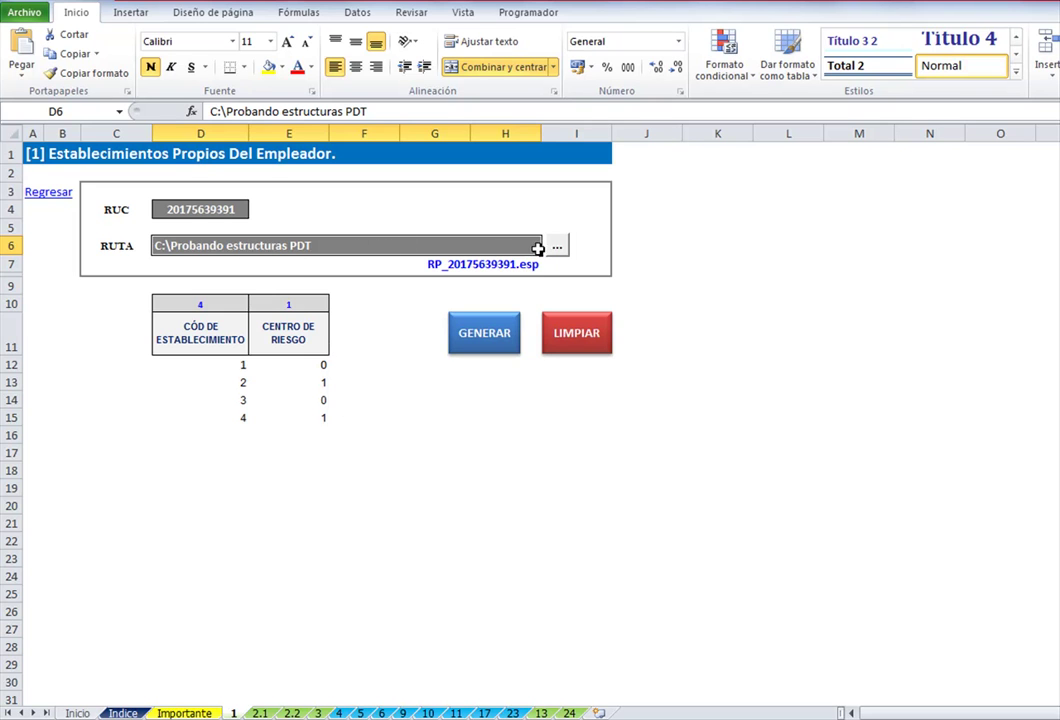
left_click(557, 246)
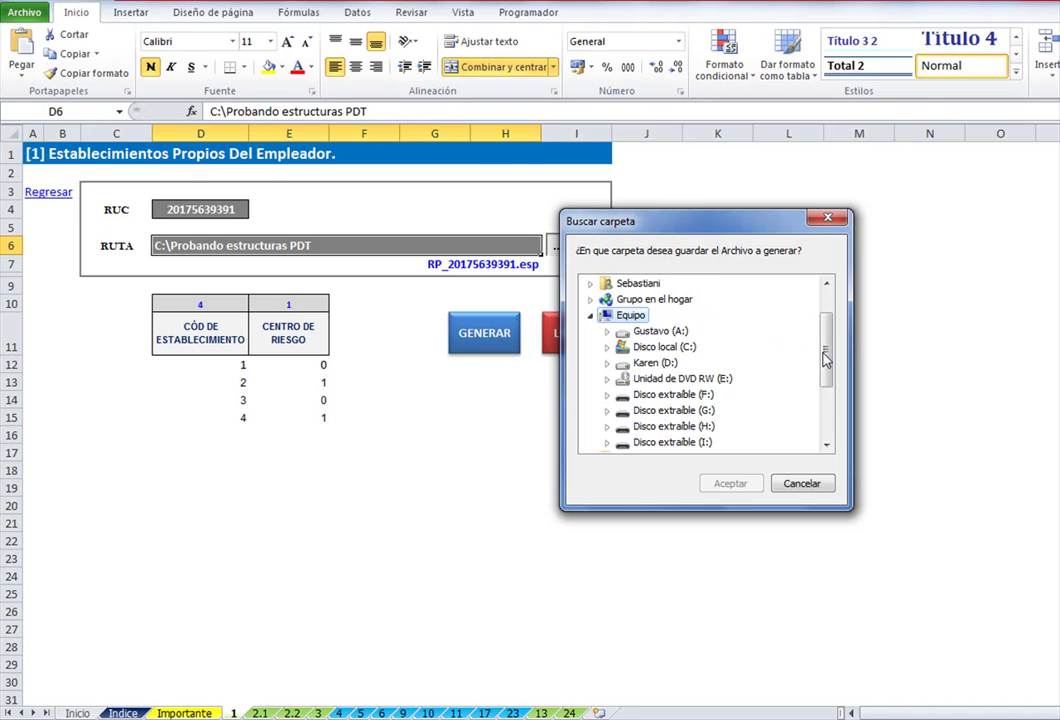
scroll(825, 358, "up", 1)
left_click(612, 279)
left_click(724, 484)
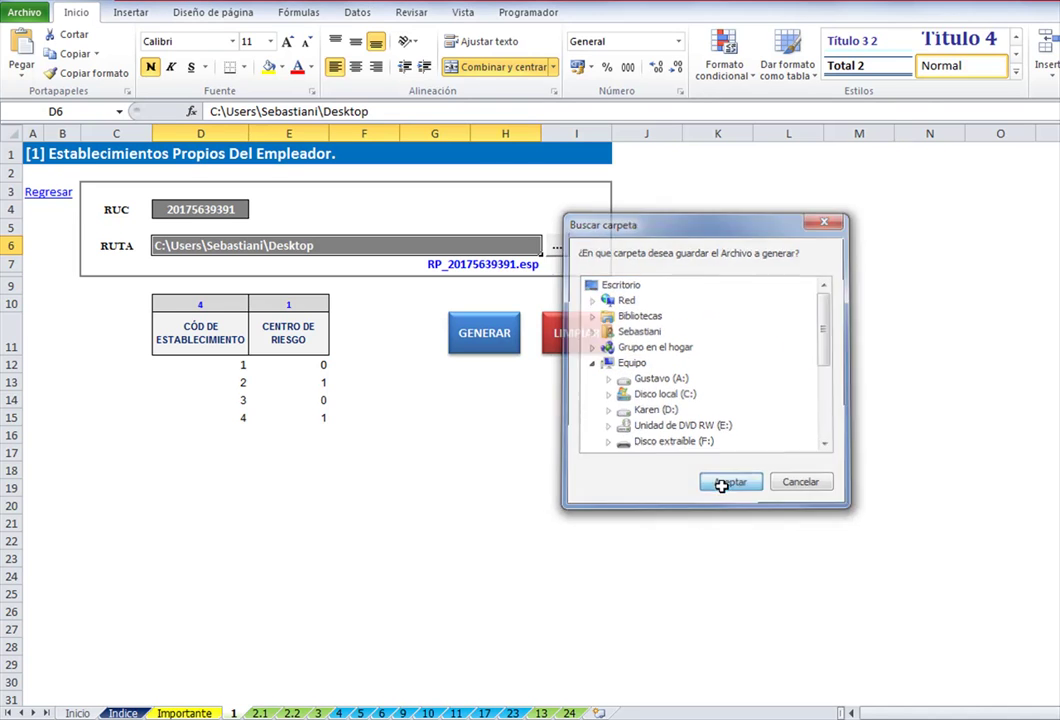
Step: Duplicate the four establishment rows D12:E15 at D16 and generate the .esp import file
left_click(203, 208)
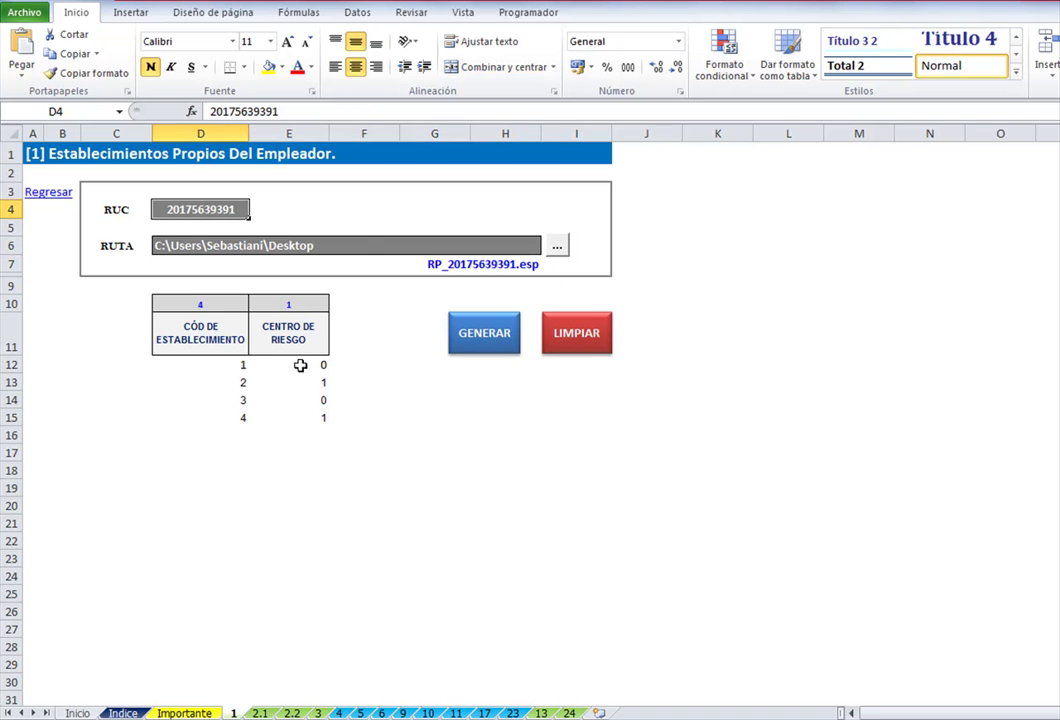
left_click_drag(213, 363, 289, 412)
key("ctrl+c")
right_click(292, 418)
left_click(340, 450)
left_click(234, 433)
key("ctrl+v")
left_click(461, 433)
left_click(477, 333)
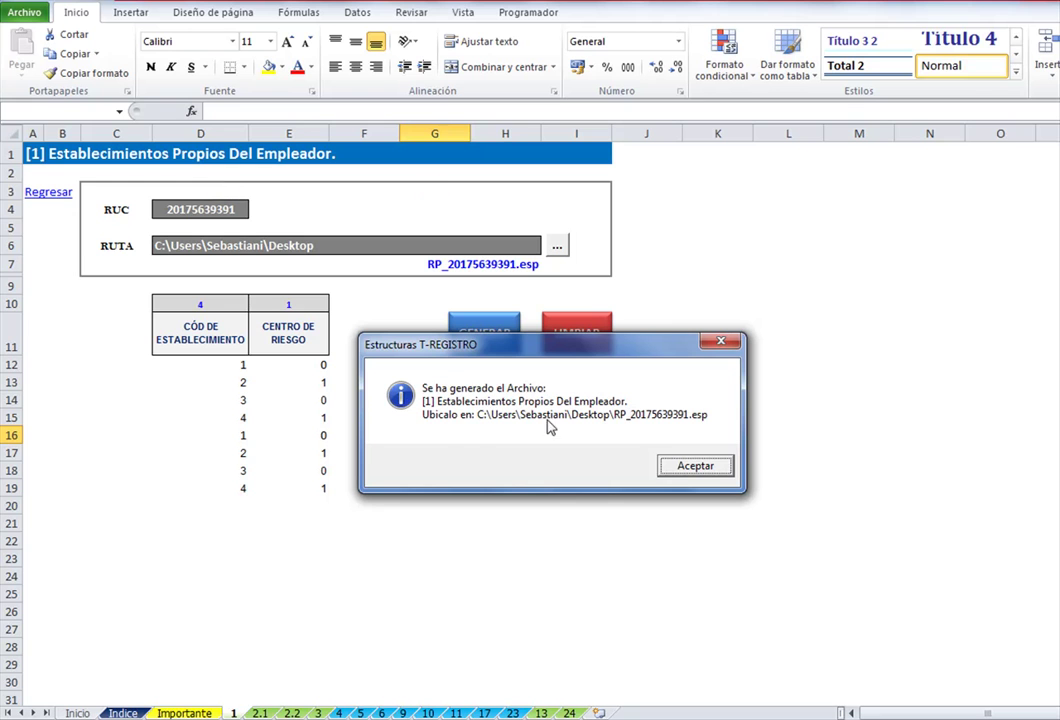
left_click(695, 467)
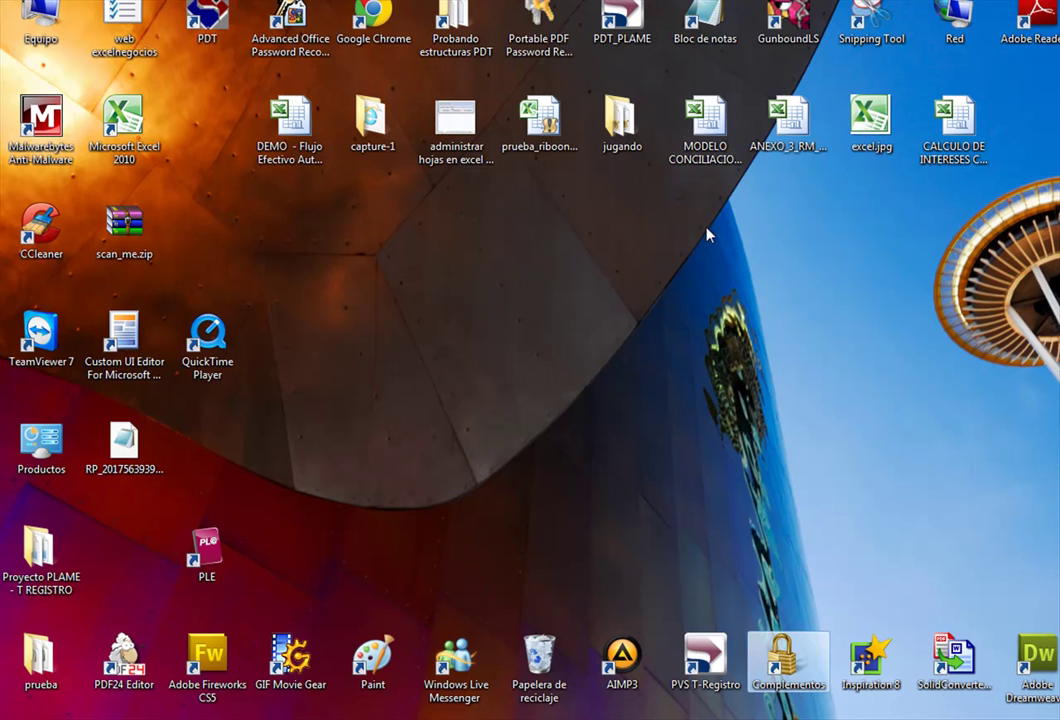
Step: Open the generated .esp file from the desktop in Notepad and select all its text
left_click_drag(152, 455, 735, 350)
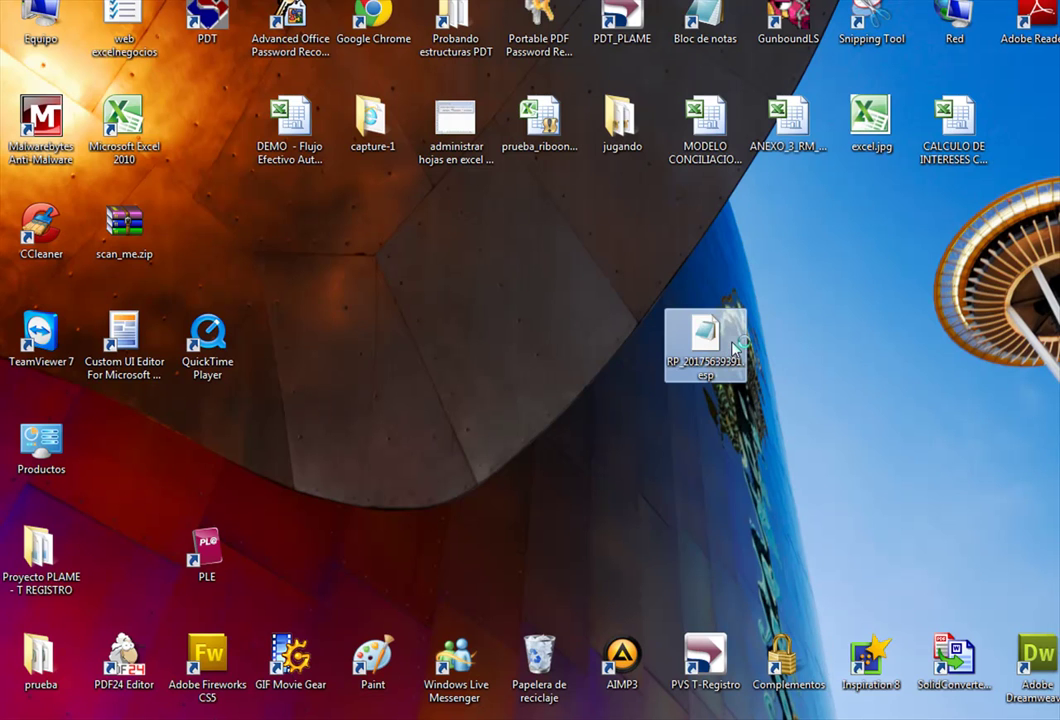
double_click(736, 348)
key("ctrl+e")
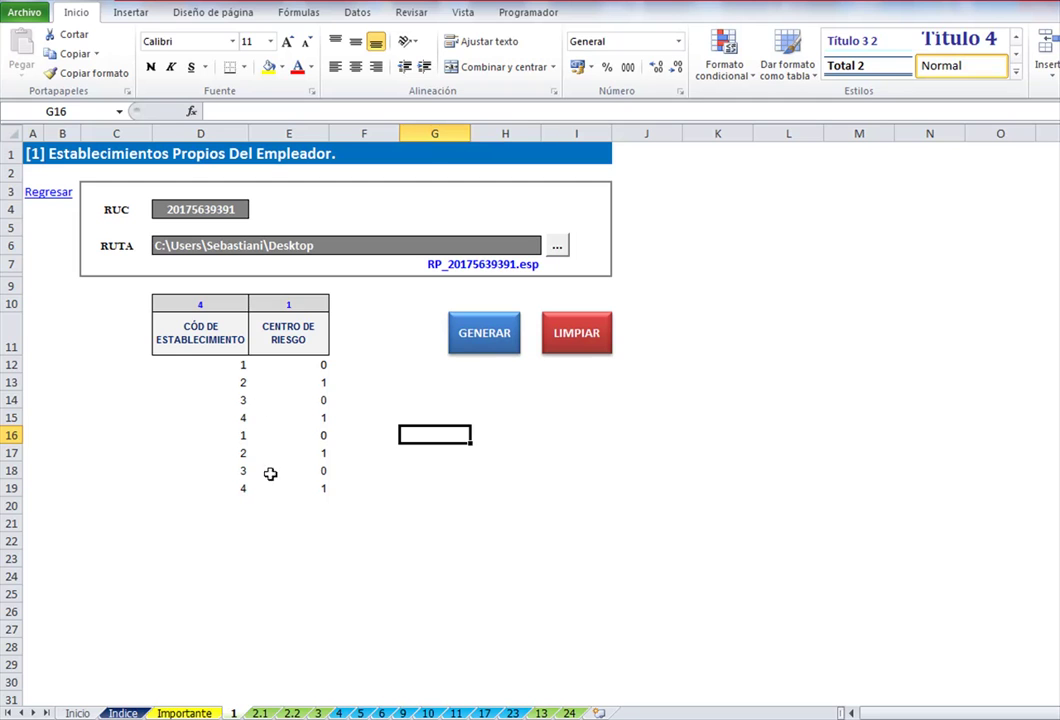
Step: Back in Excel, open sheet [2.1] and check its output path and RUC fields
left_click(285, 470)
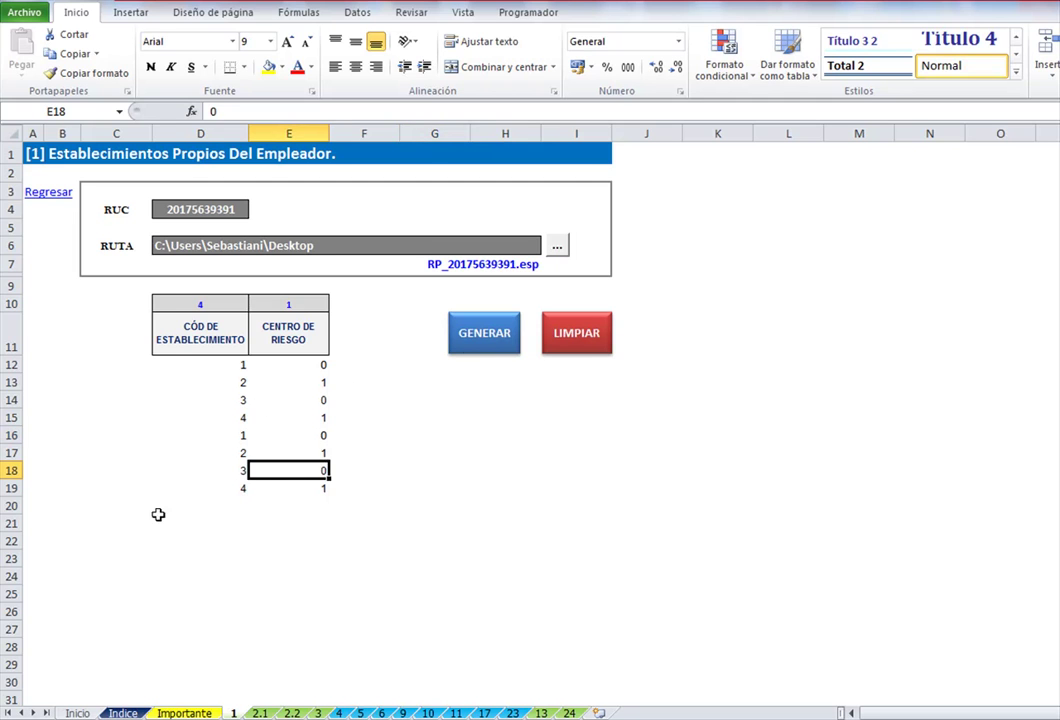
left_click(260, 713)
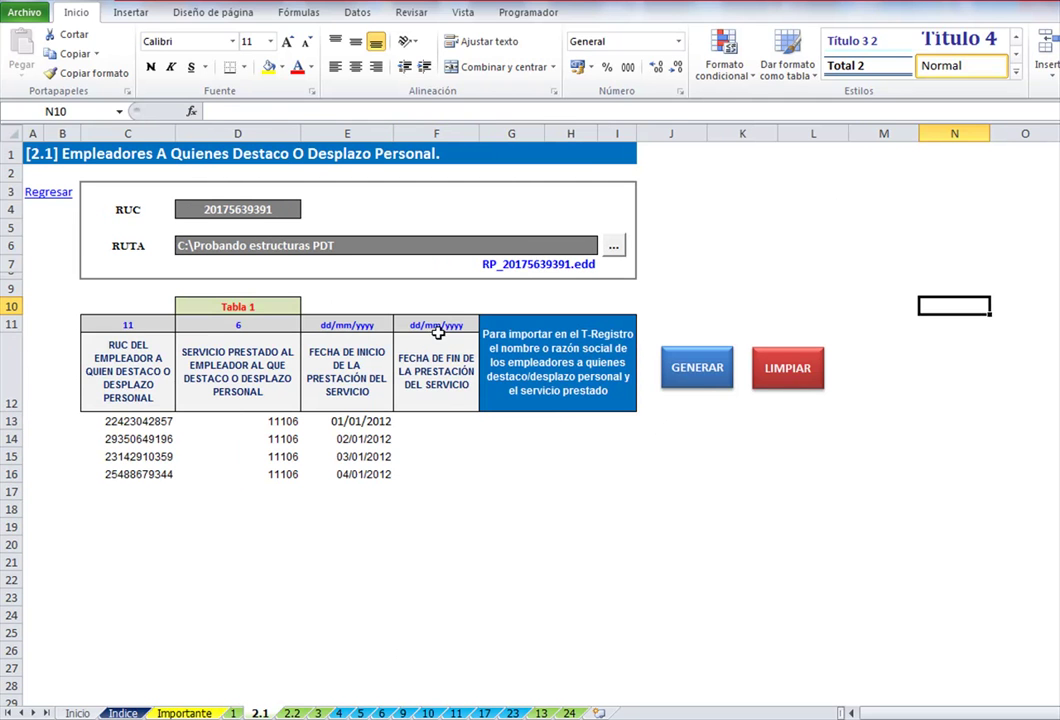
left_click(541, 512)
left_click(457, 245)
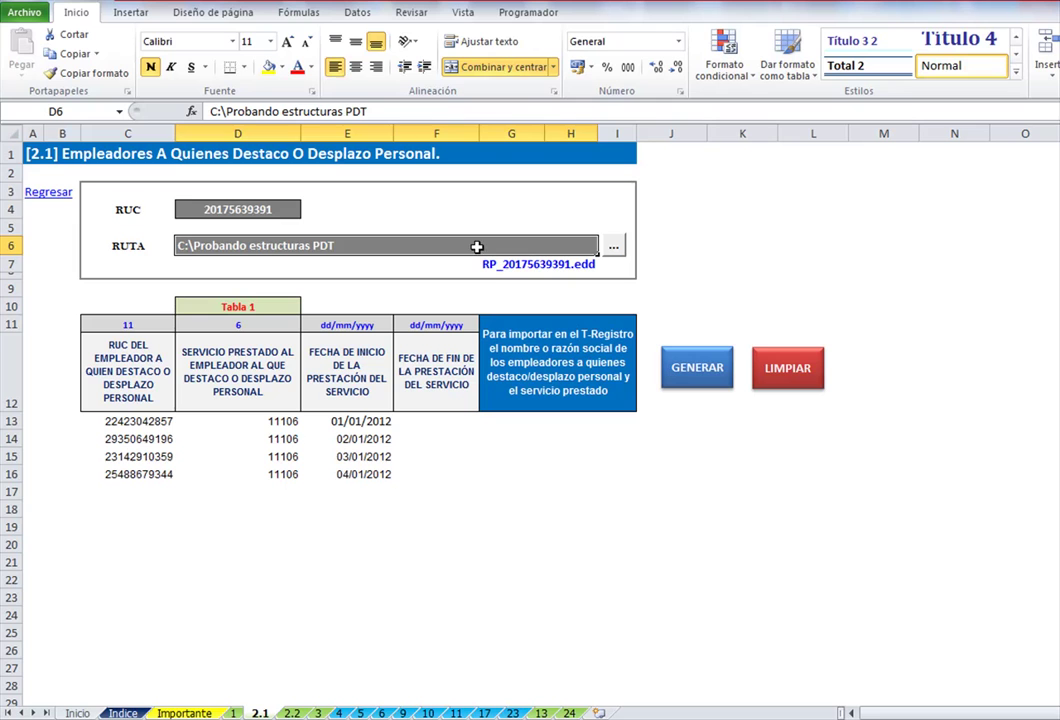
left_click(251, 209)
left_click(671, 562)
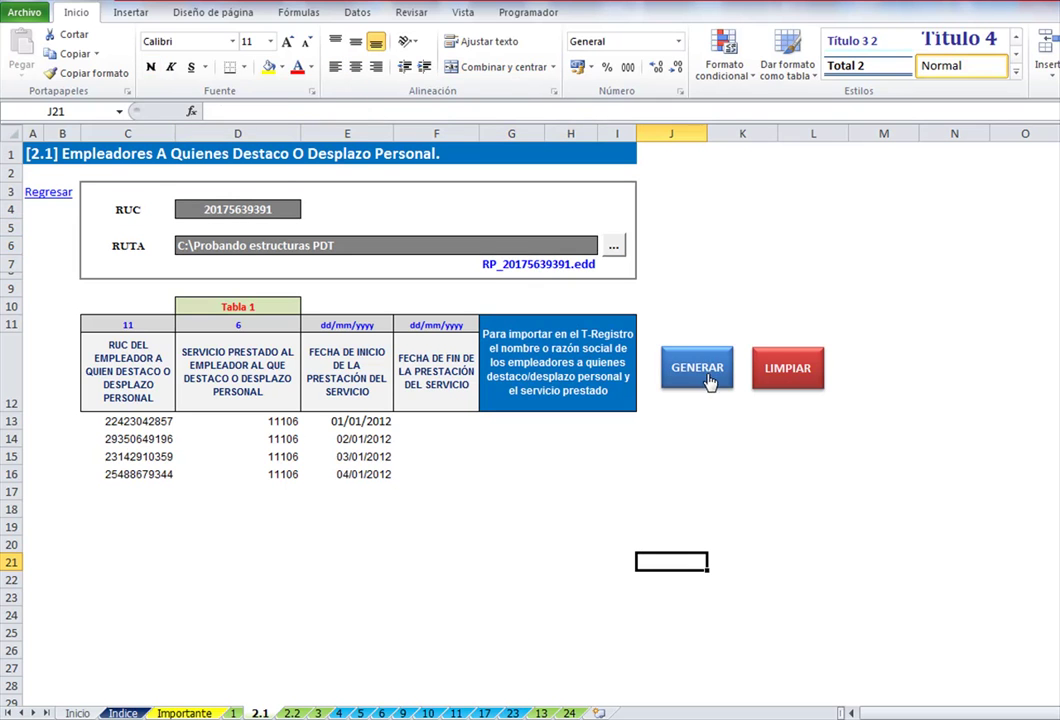
left_click(436, 527)
Step: Browse forward through the structure sheets from 3 to 4, 5, 17 and 23
left_click(292, 713)
left_click(318, 713)
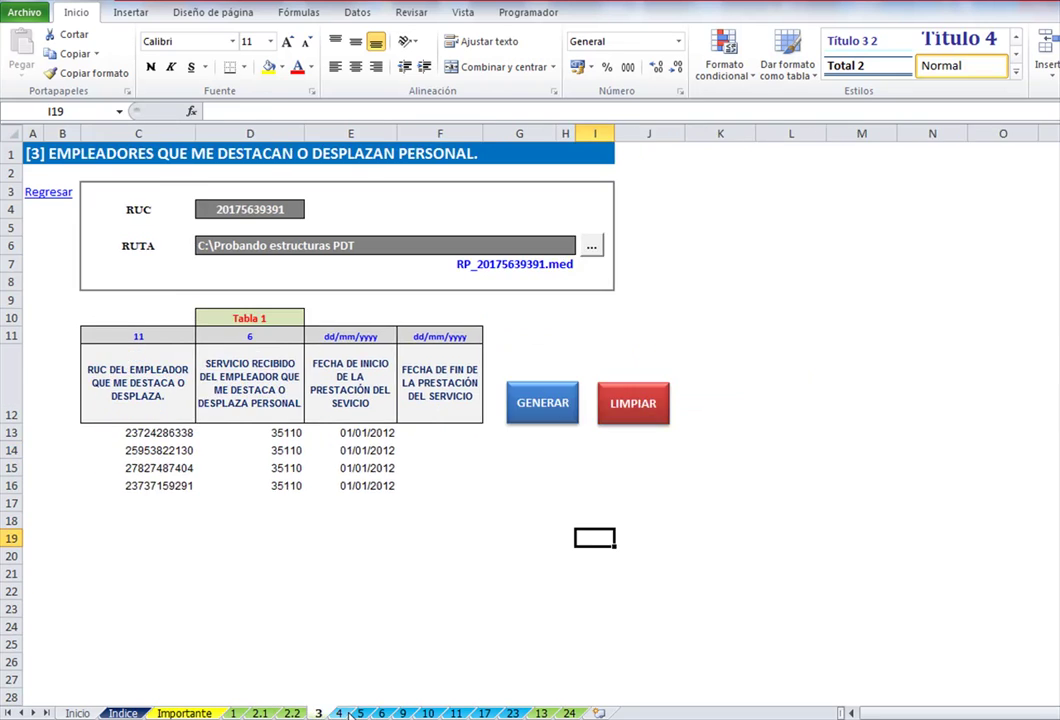
left_click(339, 713)
left_click(403, 713)
key("ctrl+Page_Down")
key("ctrl+Page_Down")
key("ctrl+Page_Down")
key("ctrl+Page_Down")
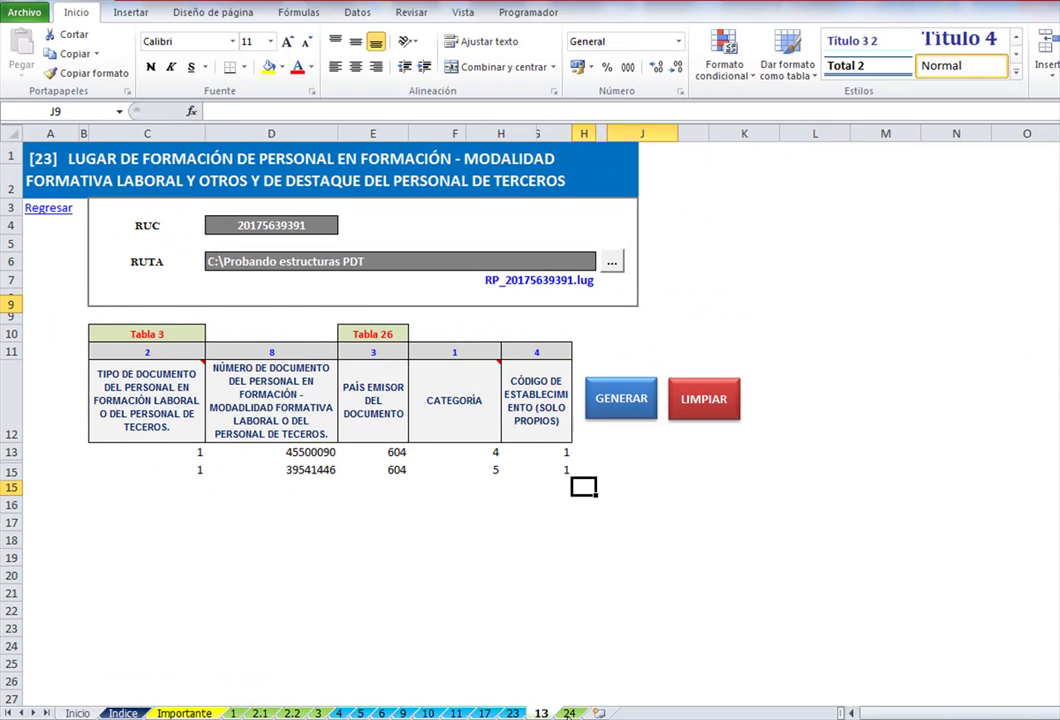
key("ctrl+Page_Down")
key("ctrl+Page_Down")
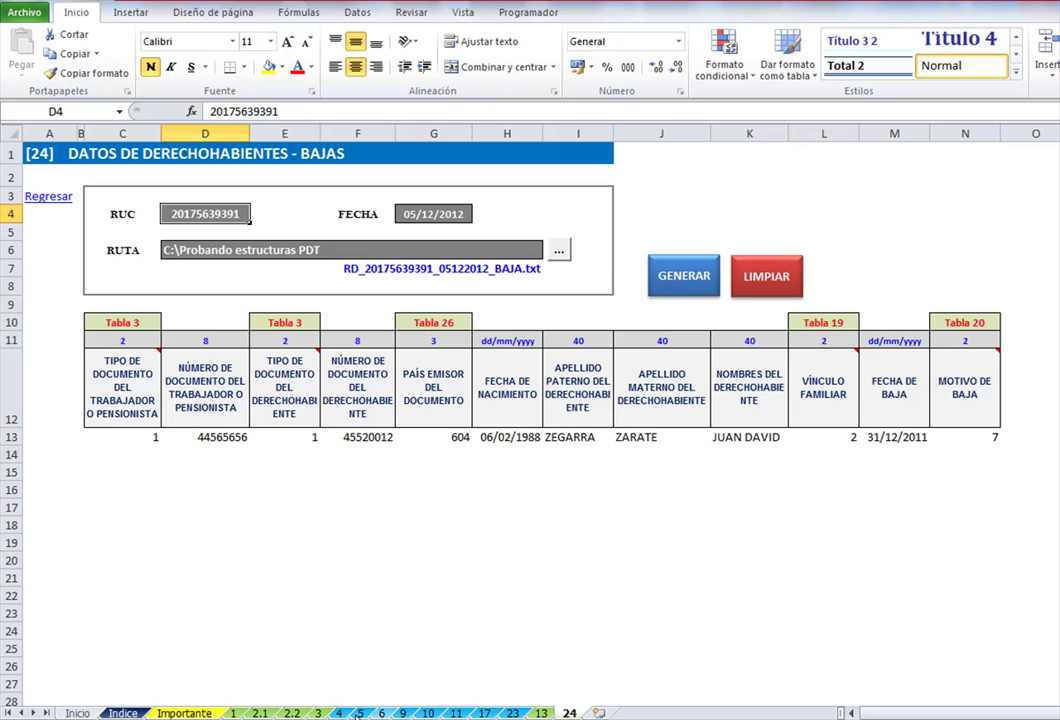
left_click(339, 713)
left_click(360, 713)
left_click(339, 713)
left_click(360, 713)
left_click(379, 713)
left_click(403, 713)
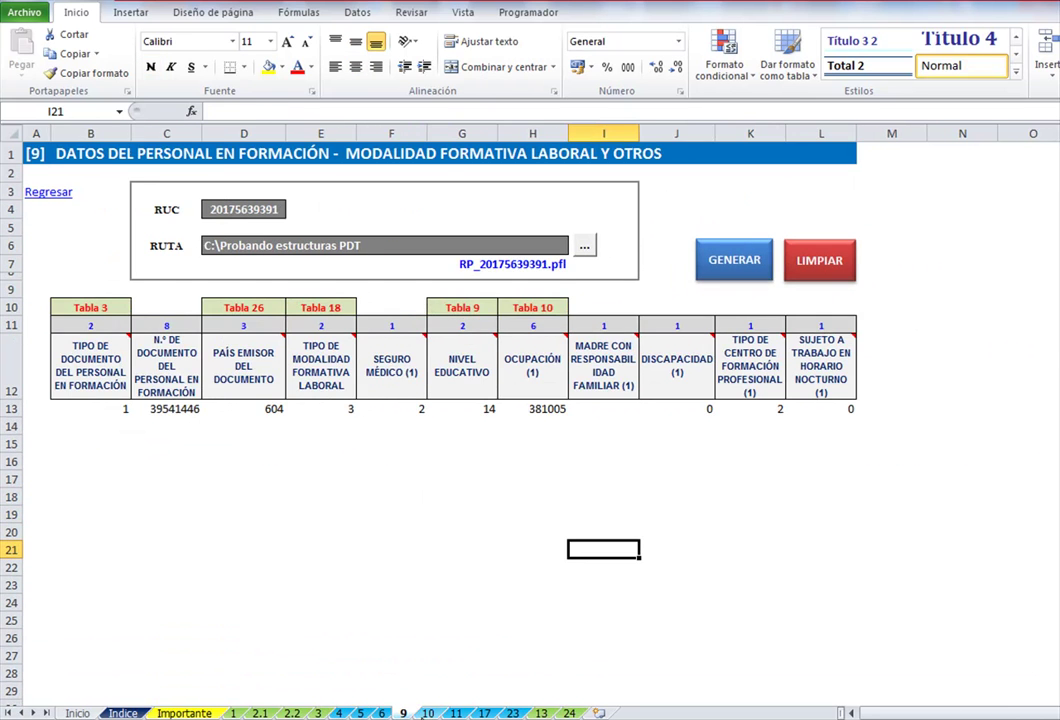
left_click(428, 713)
left_click(456, 713)
left_click(484, 713)
left_click(512, 713)
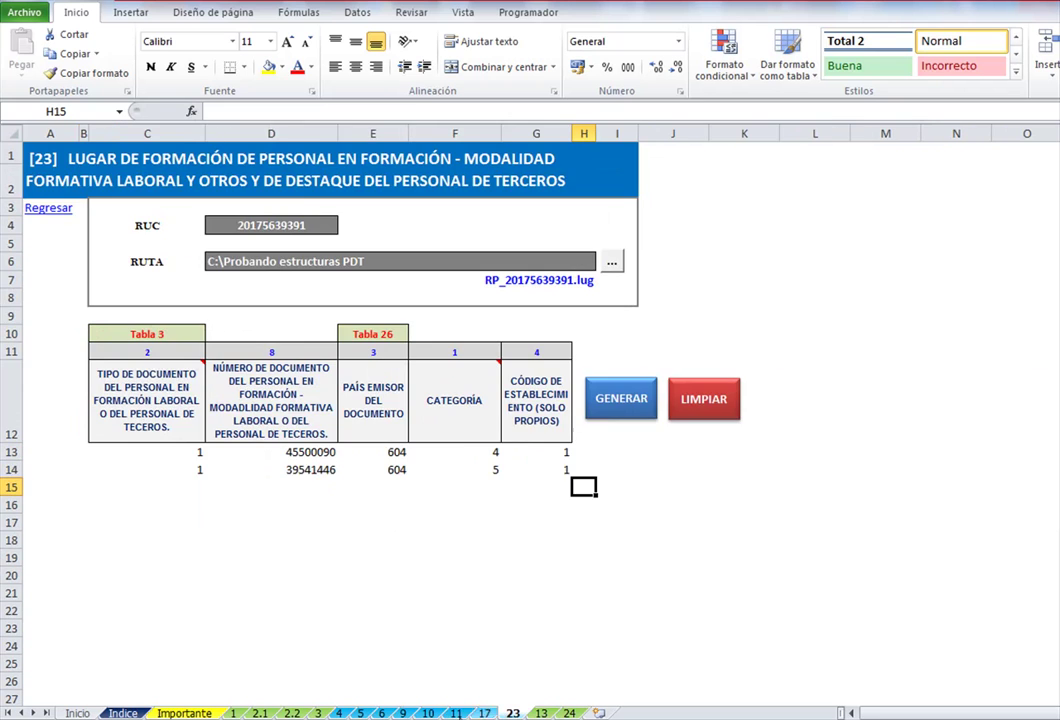
left_click(484, 713)
Step: Step back to sheet 4, forward again through sheets 5–17 to 23, and finish on 2.1
left_click(456, 713)
left_click(428, 713)
left_click(360, 713)
left_click(318, 713)
left_click(339, 713)
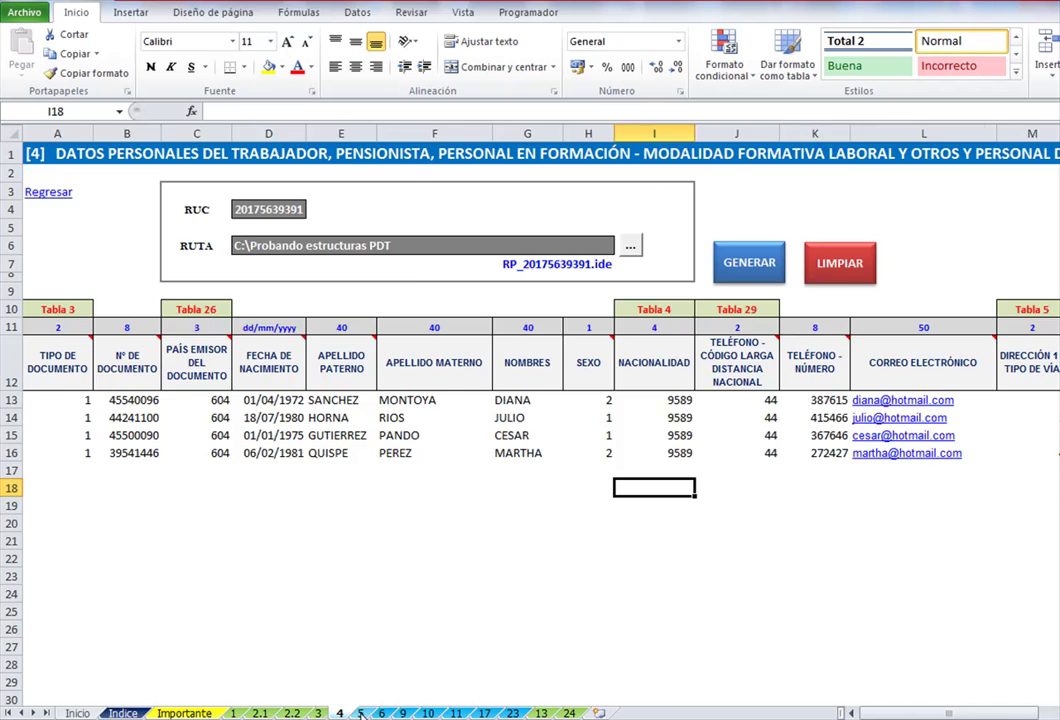
left_click(360, 713)
left_click(381, 713)
left_click(402, 713)
left_click(430, 713)
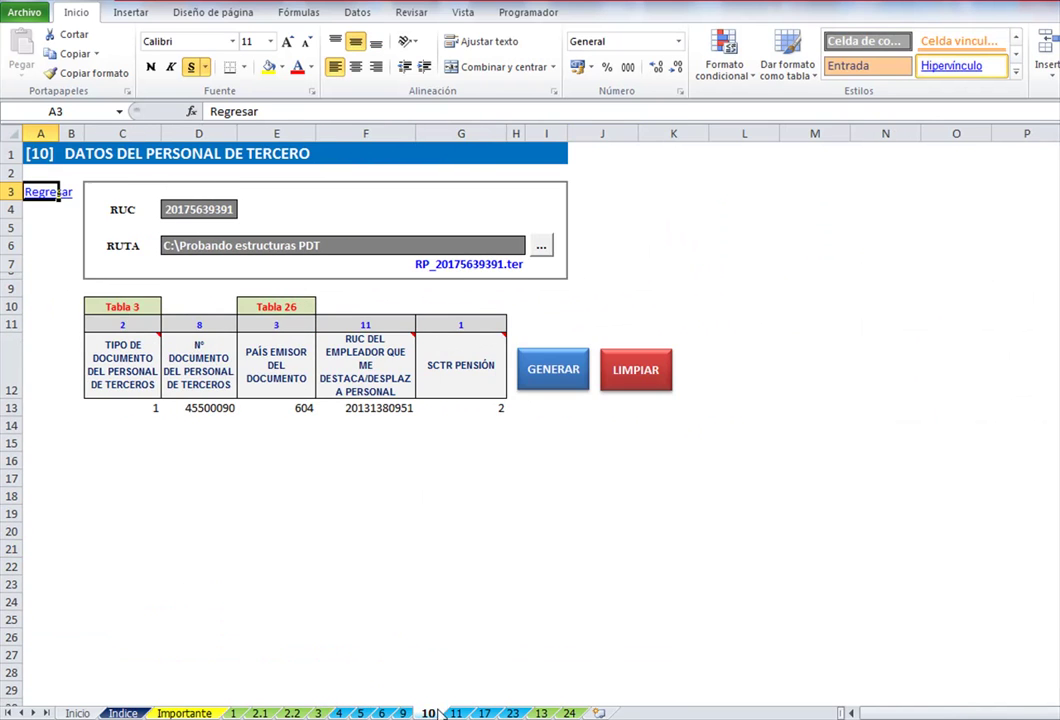
left_click(456, 713)
left_click(486, 713)
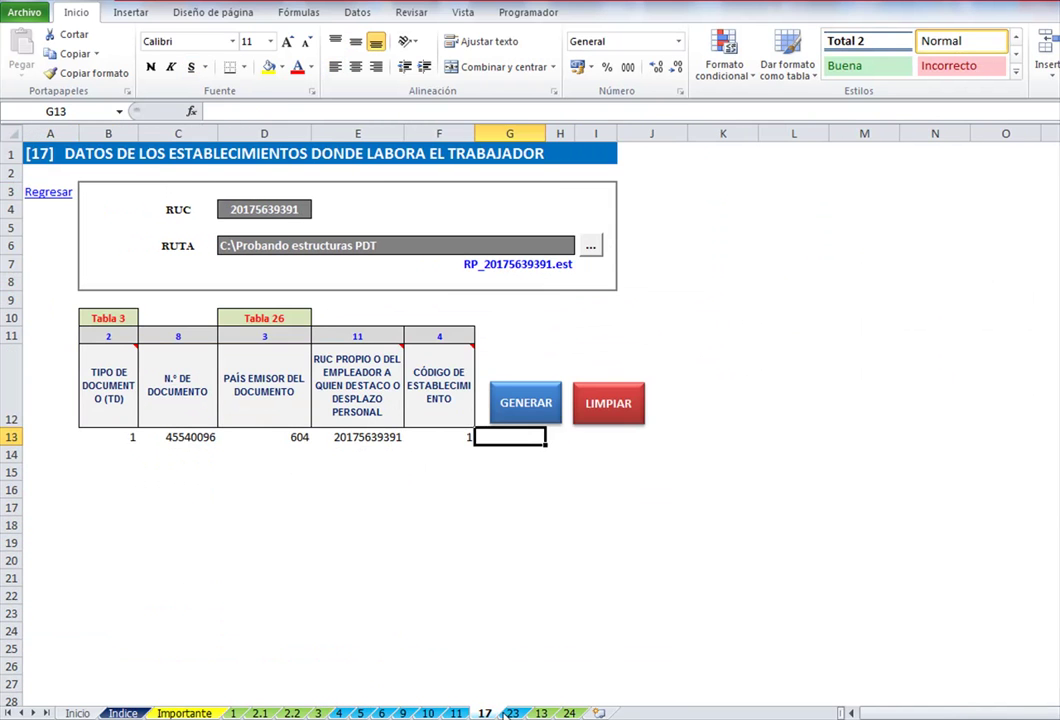
left_click(510, 713)
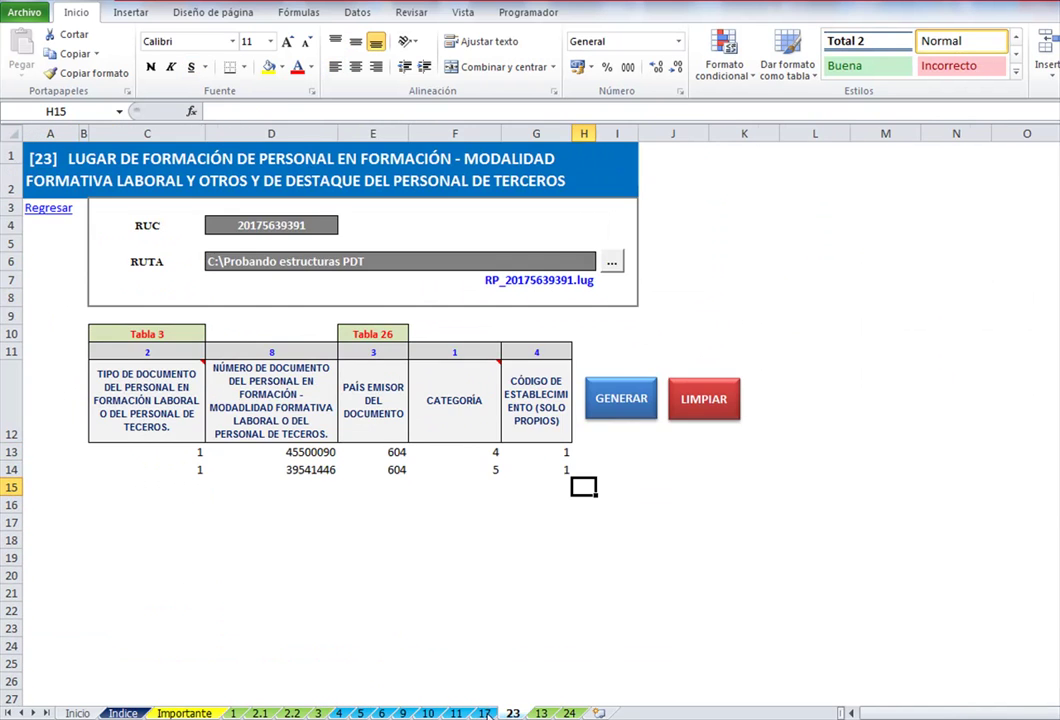
left_click(257, 713)
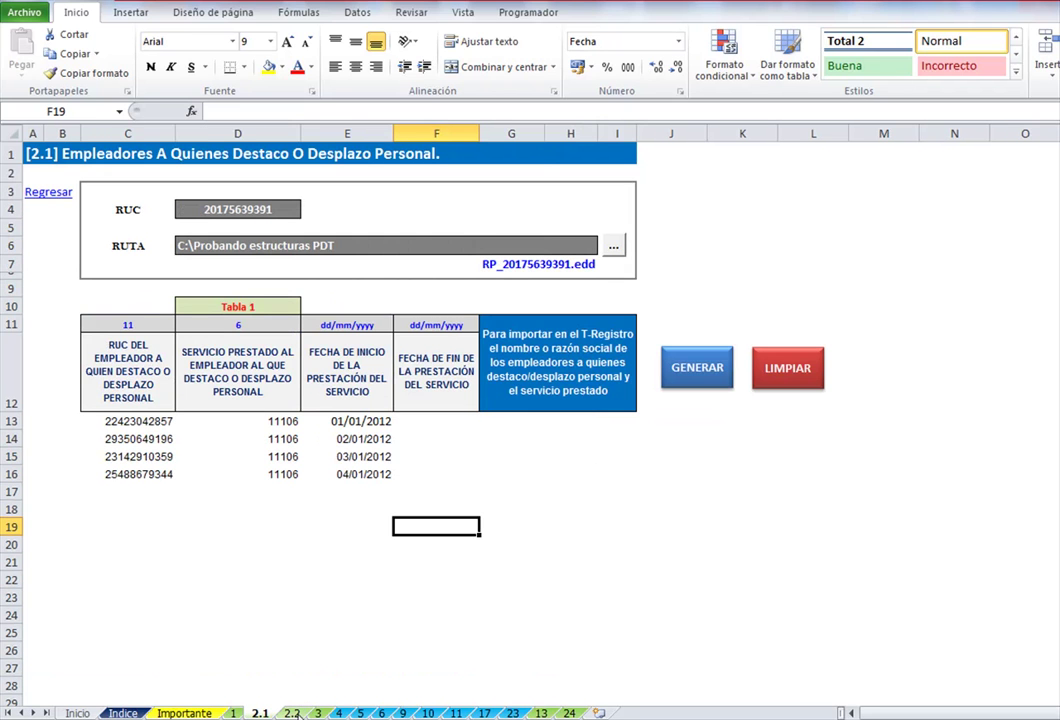
left_click(350, 590)
left_click(131, 328)
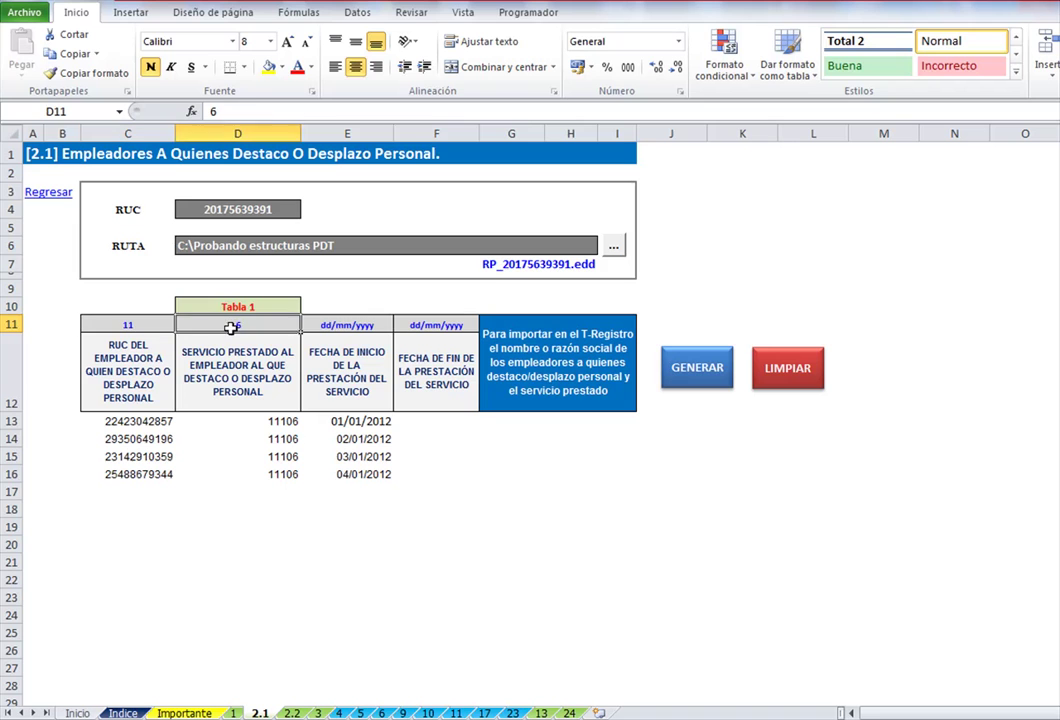
left_click(338, 327)
left_click(430, 327)
left_click_drag(88, 324, 440, 324)
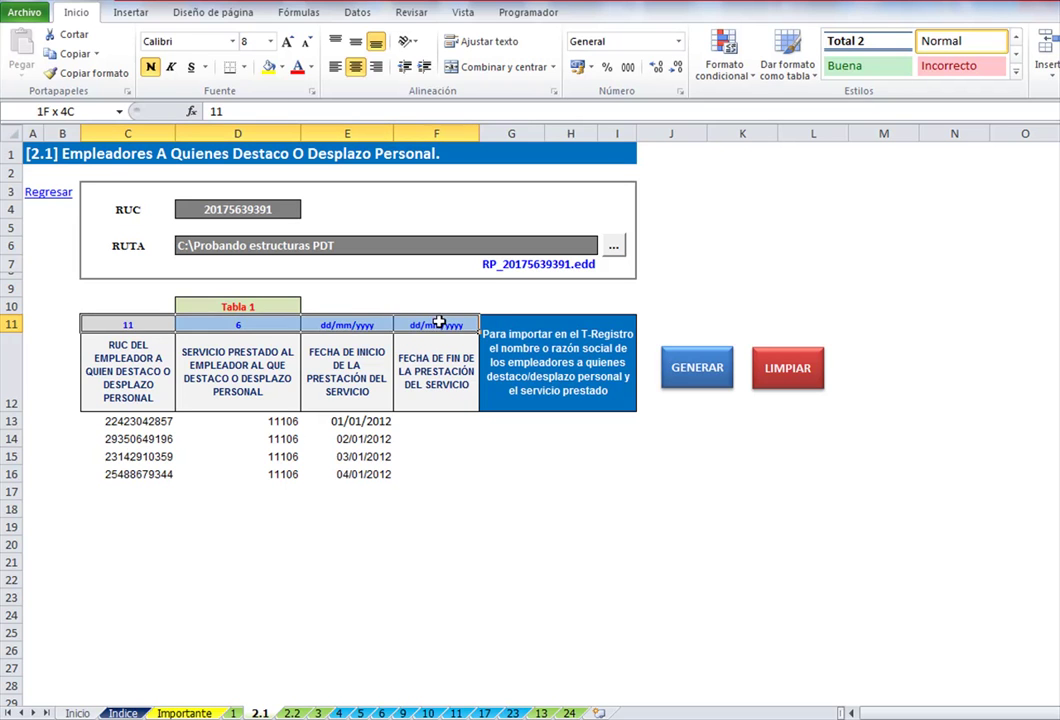
left_click(440, 478)
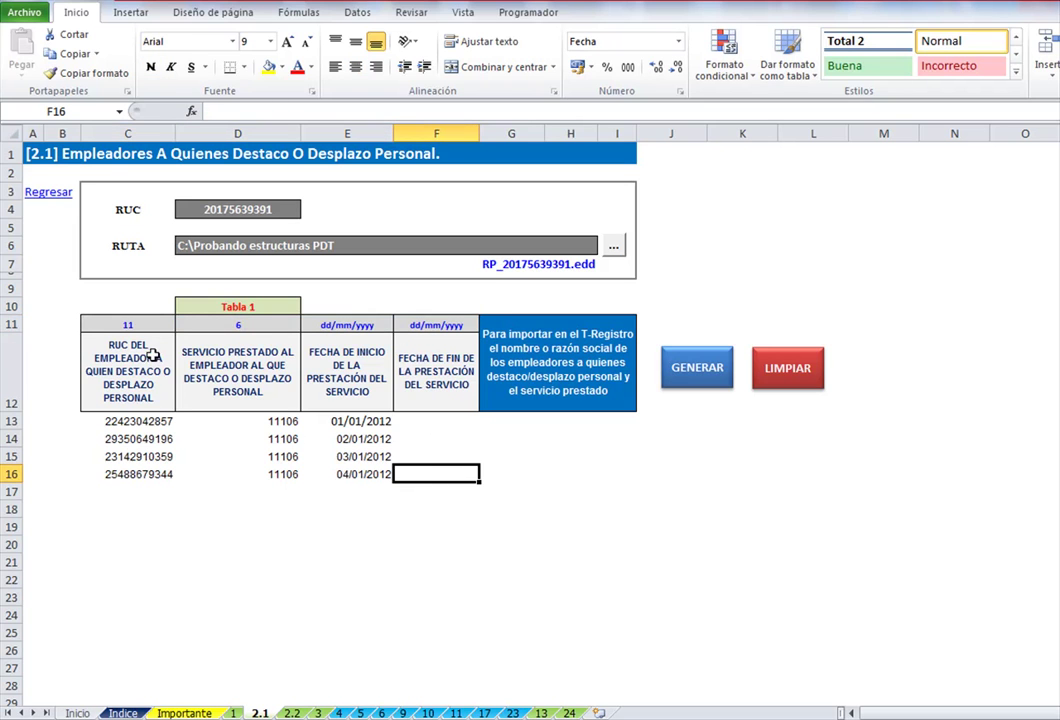
left_click(125, 380)
left_click(96, 438)
left_click(124, 322)
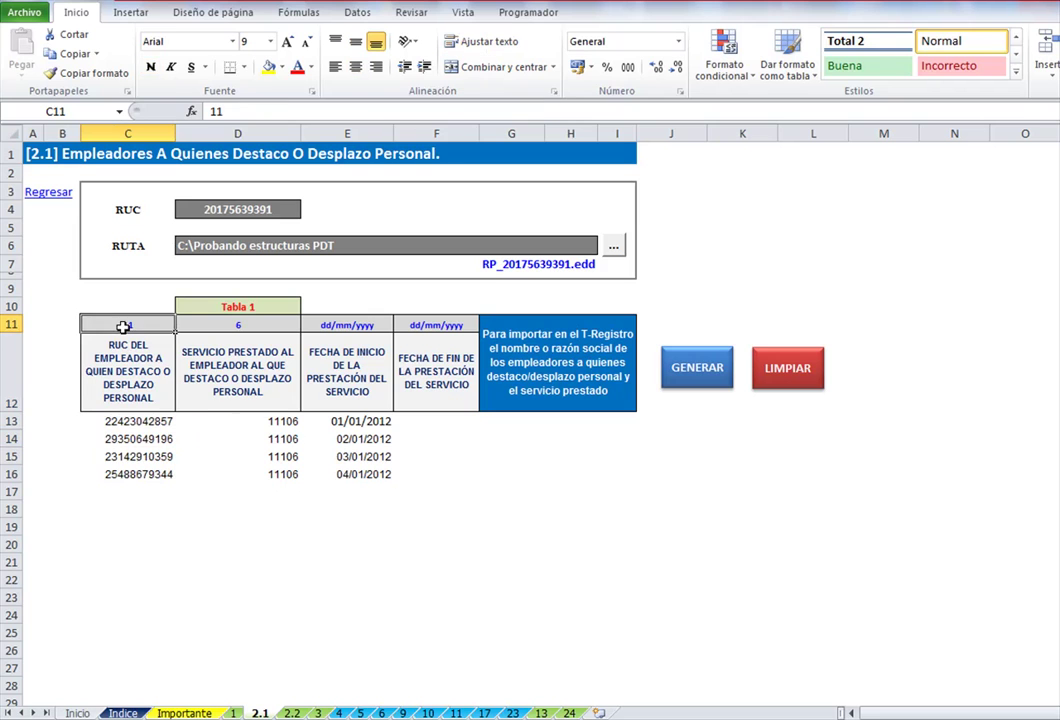
left_click(225, 319)
left_click(247, 440)
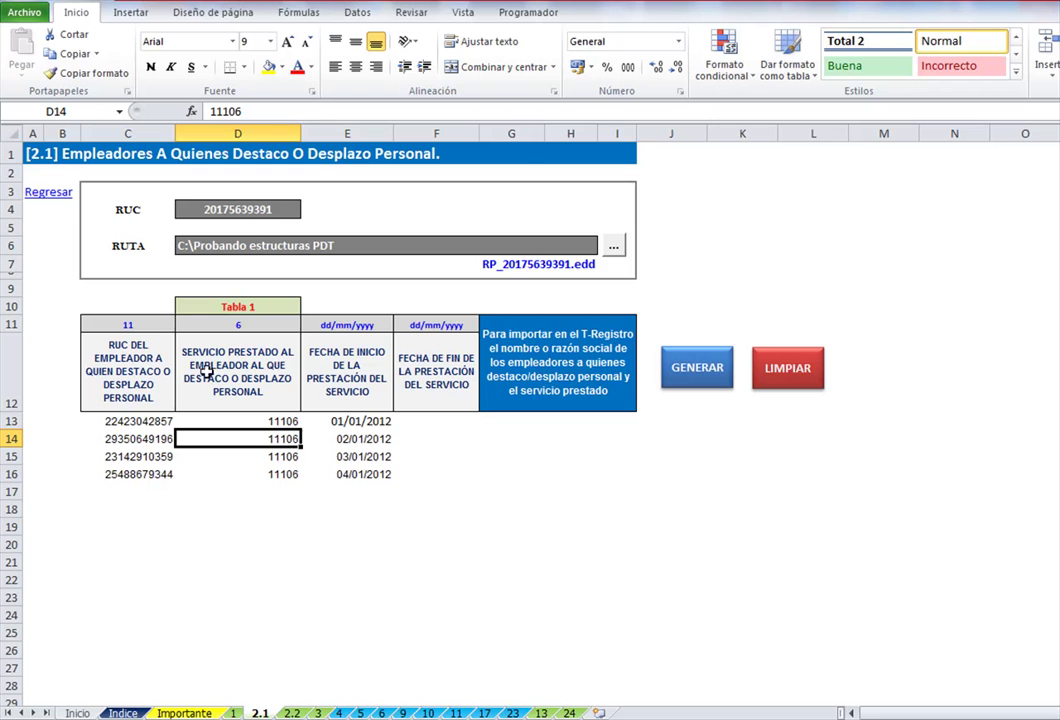
left_click(259, 489)
left_click(266, 421)
left_click(259, 472)
left_click(228, 322)
left_click(256, 473)
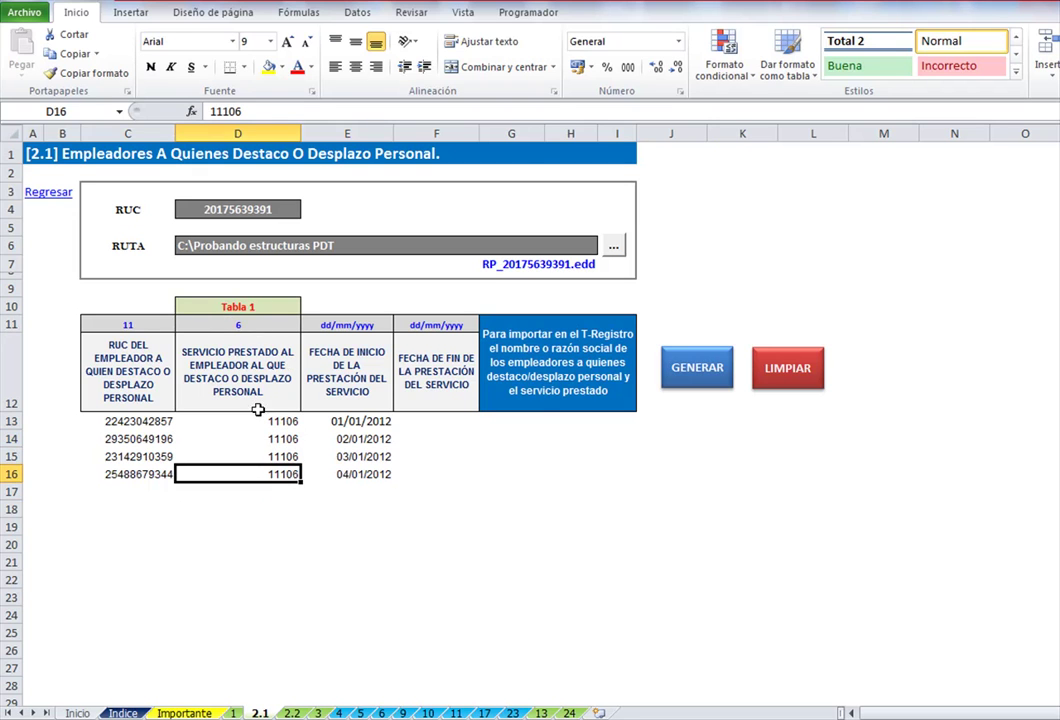
left_click(254, 309)
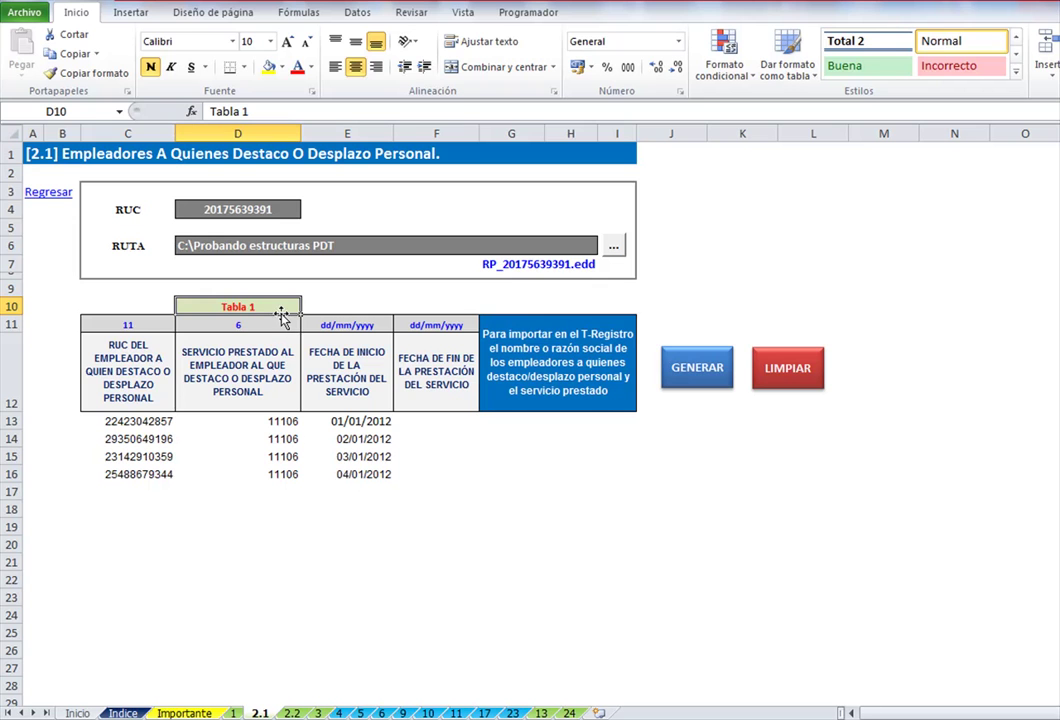
left_click(250, 473)
left_click(273, 310)
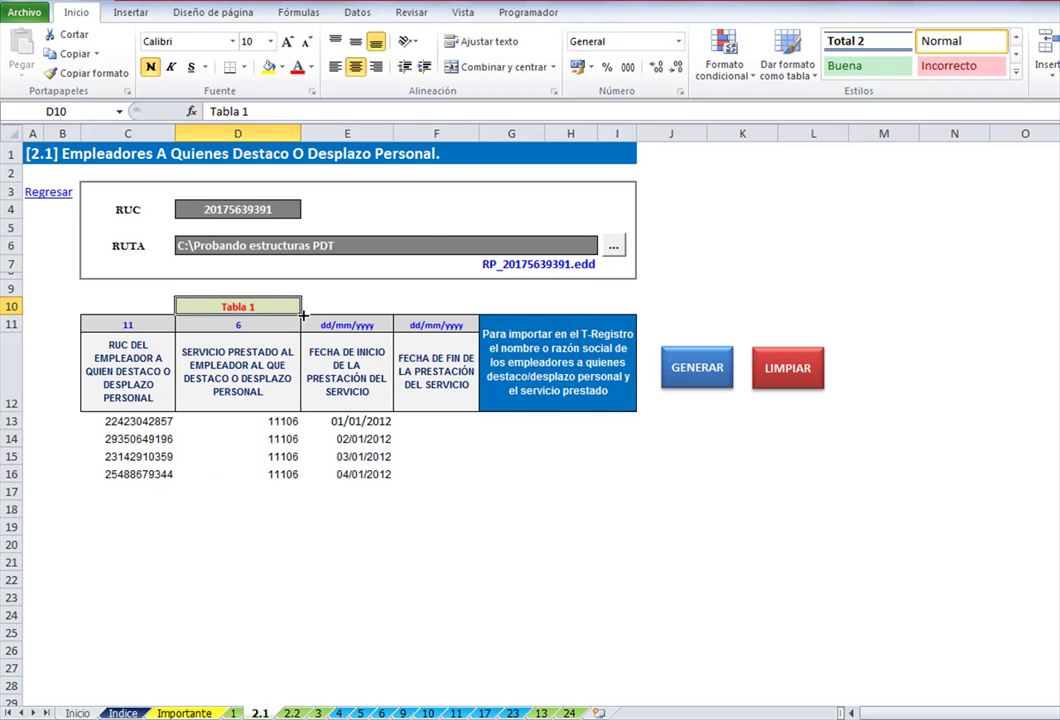
double_click(273, 310)
Step: Insert activity code 10100 (CARBON DE PIEDRA) from Tabla 1 into D17:D26
left_click(490, 373)
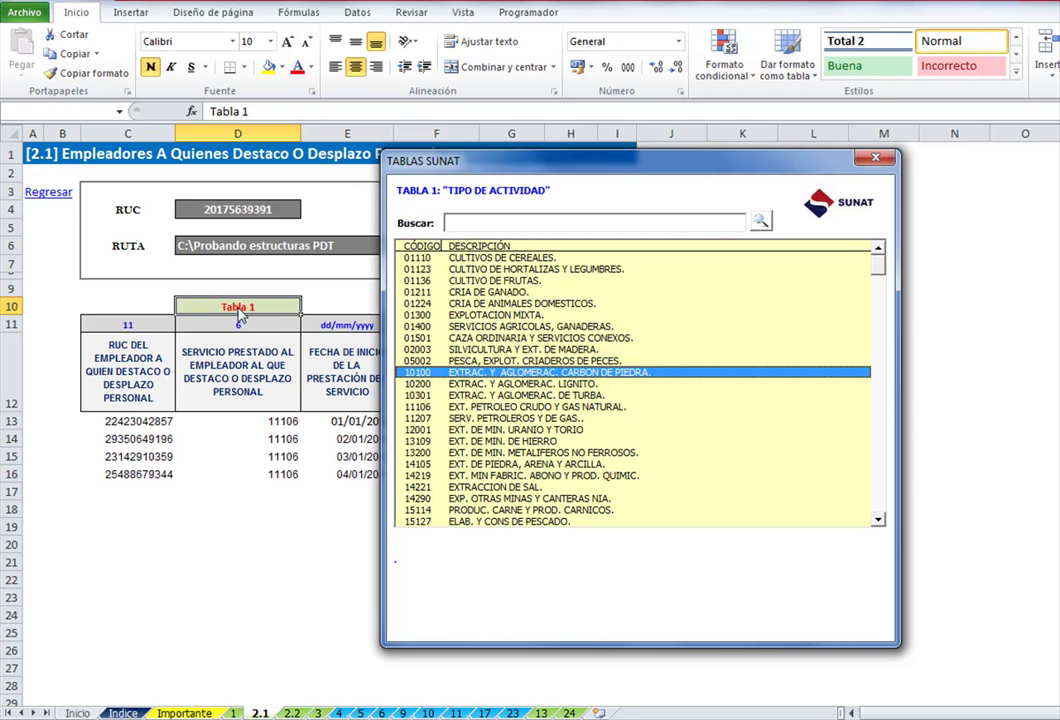
left_click(514, 408)
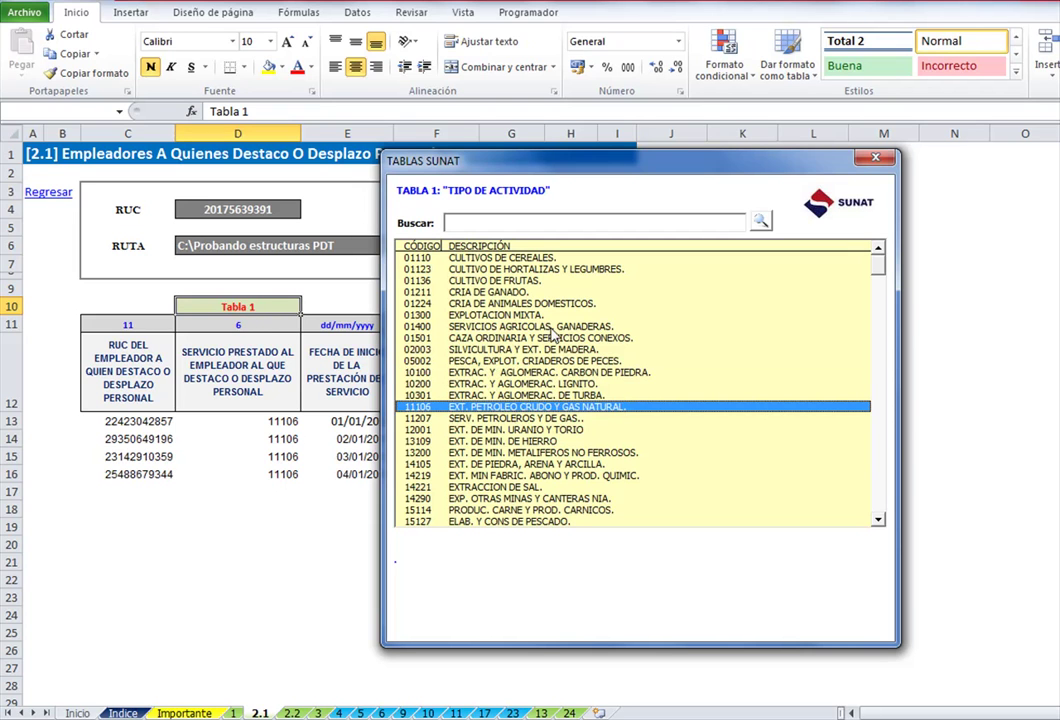
left_click(500, 327)
left_click(499, 373)
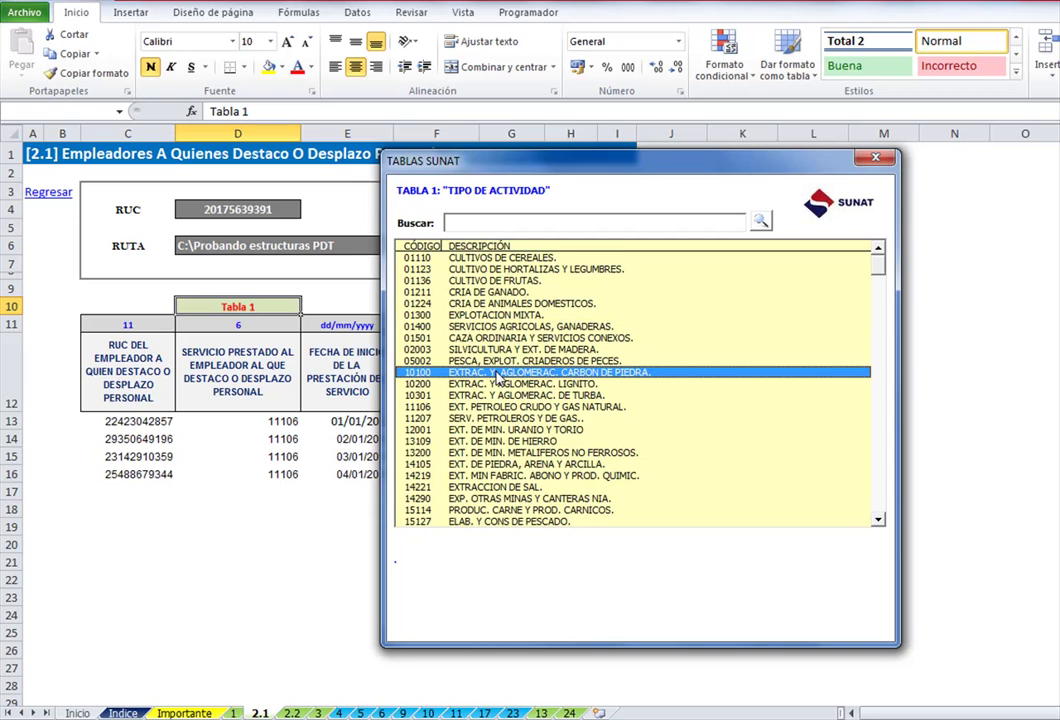
double_click(499, 373)
left_click_drag(237, 489, 255, 638)
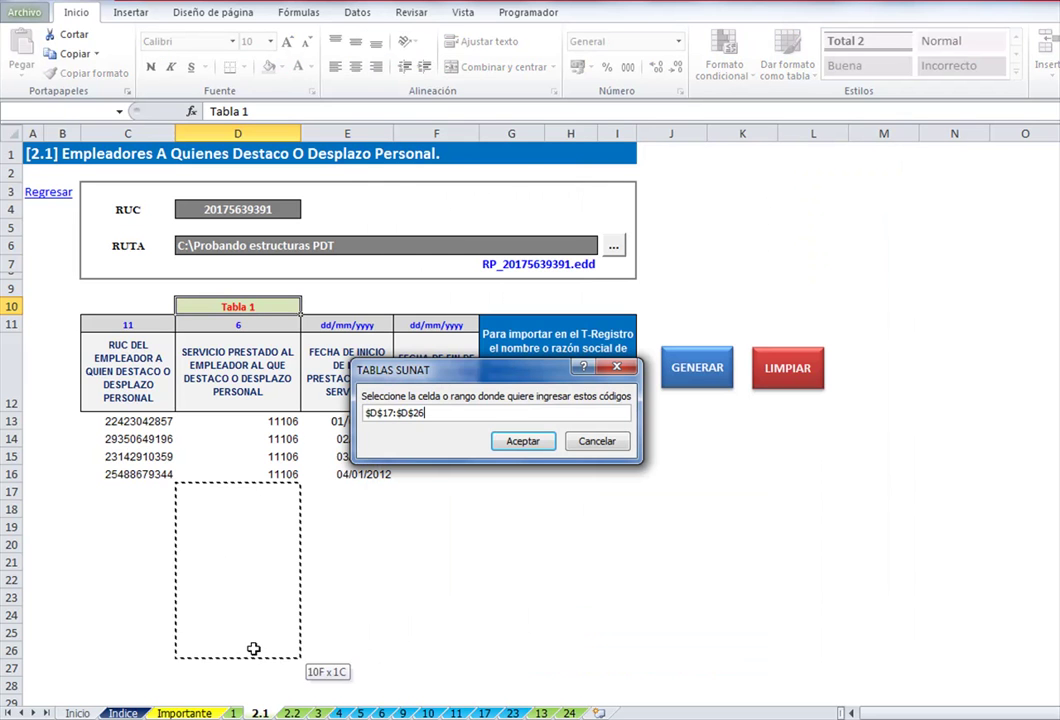
left_click(525, 442)
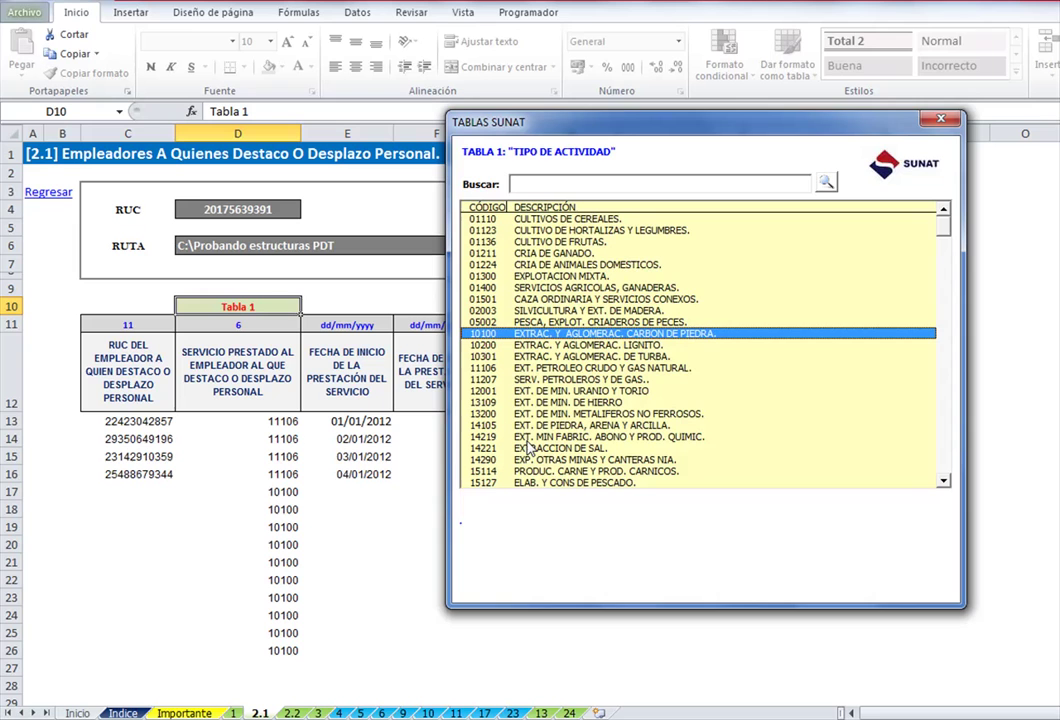
Step: Close the code list and delete the 10100 values from D17:D26
left_click(940, 120)
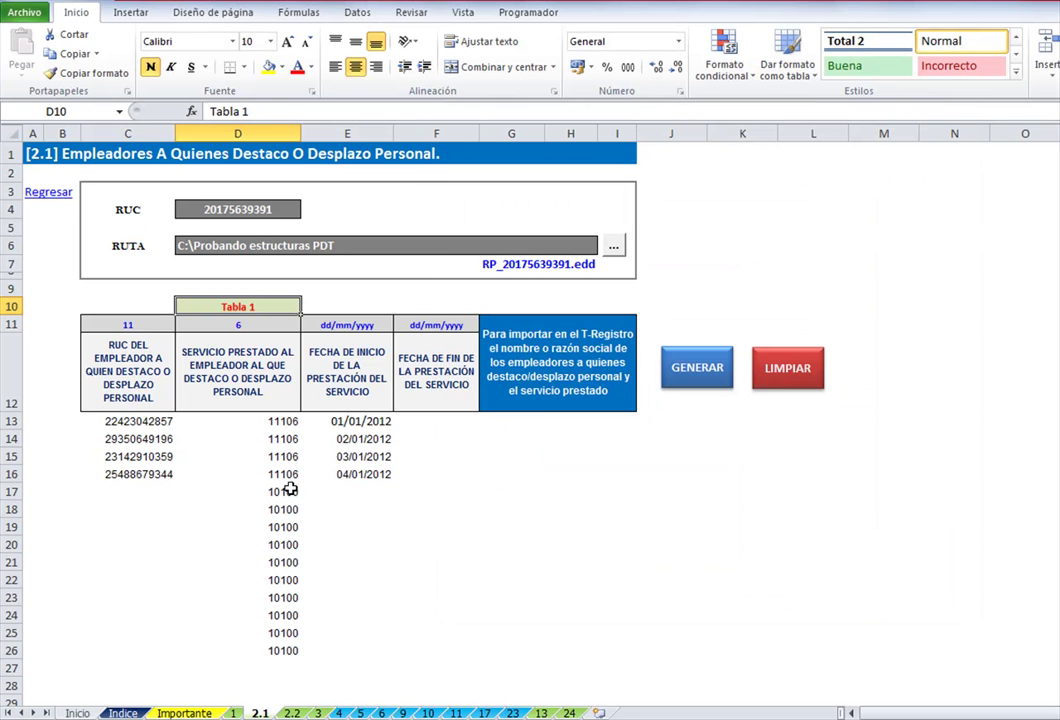
left_click_drag(295, 491, 255, 646)
key("Delete")
left_click(436, 615)
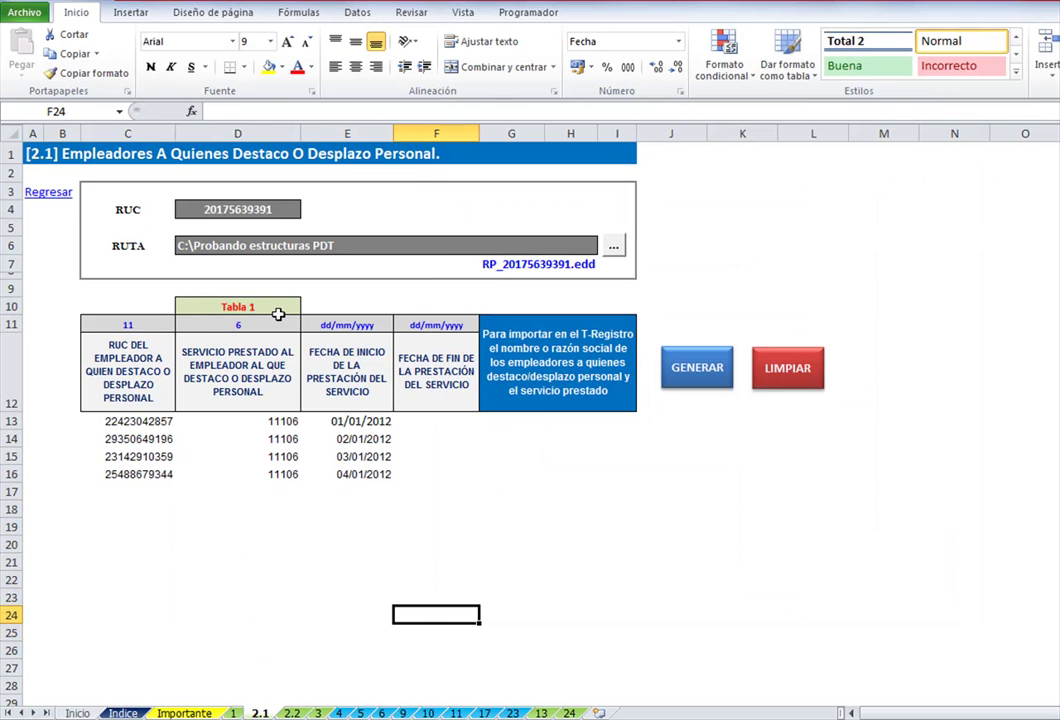
left_click(228, 308)
left_click_drag(123, 324, 160, 325)
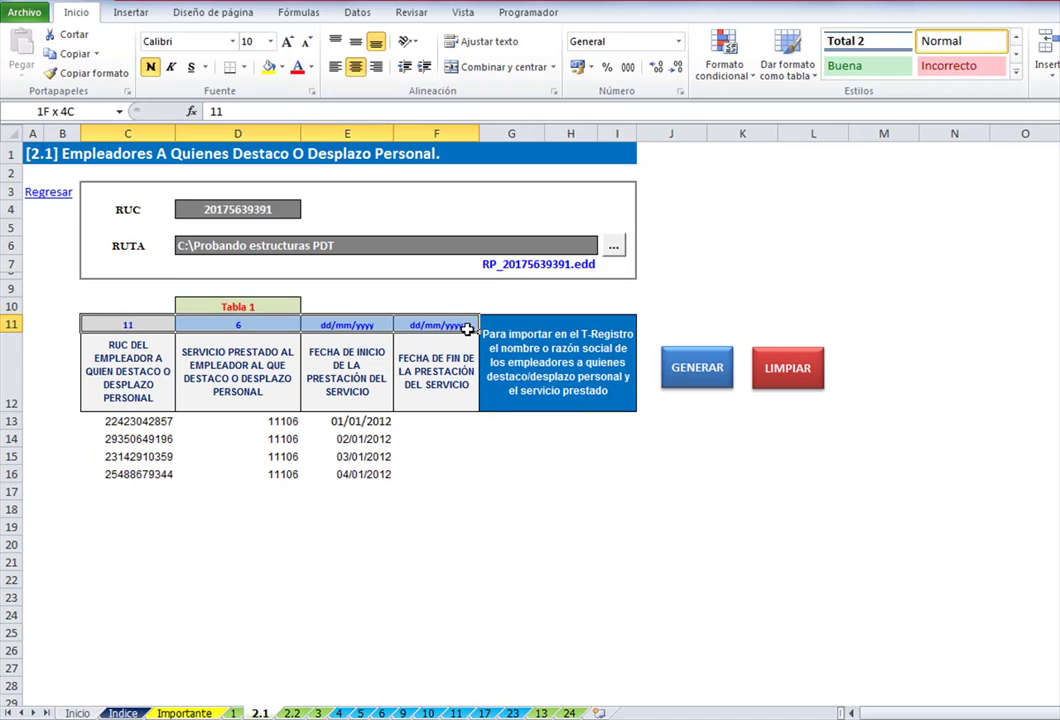
left_click(170, 328)
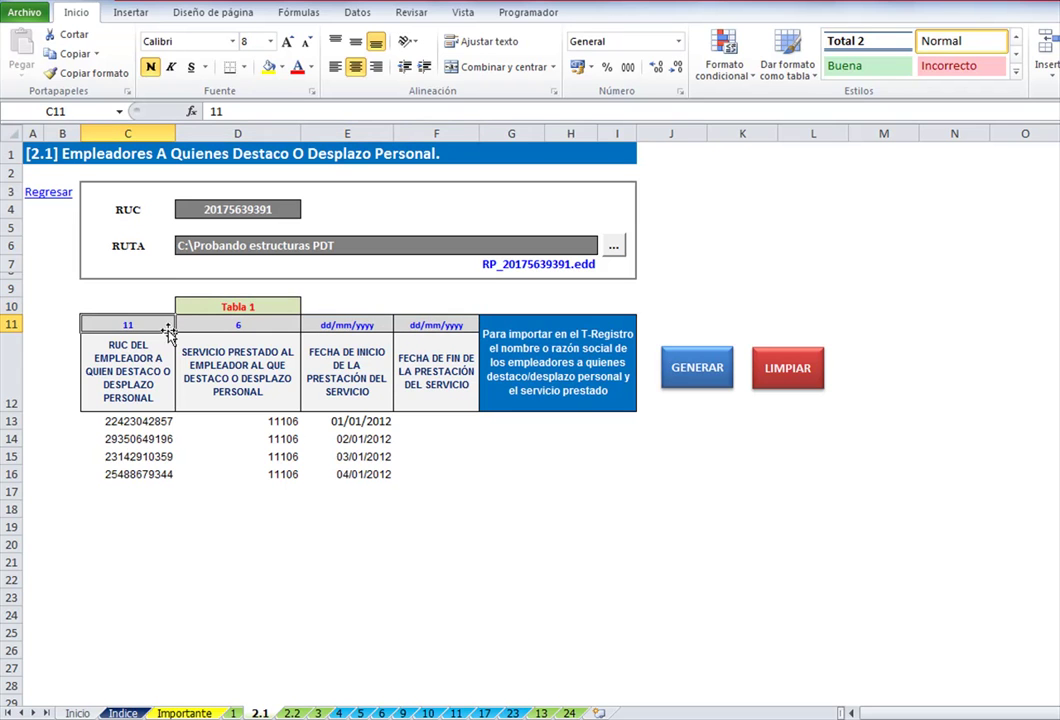
left_click(271, 442)
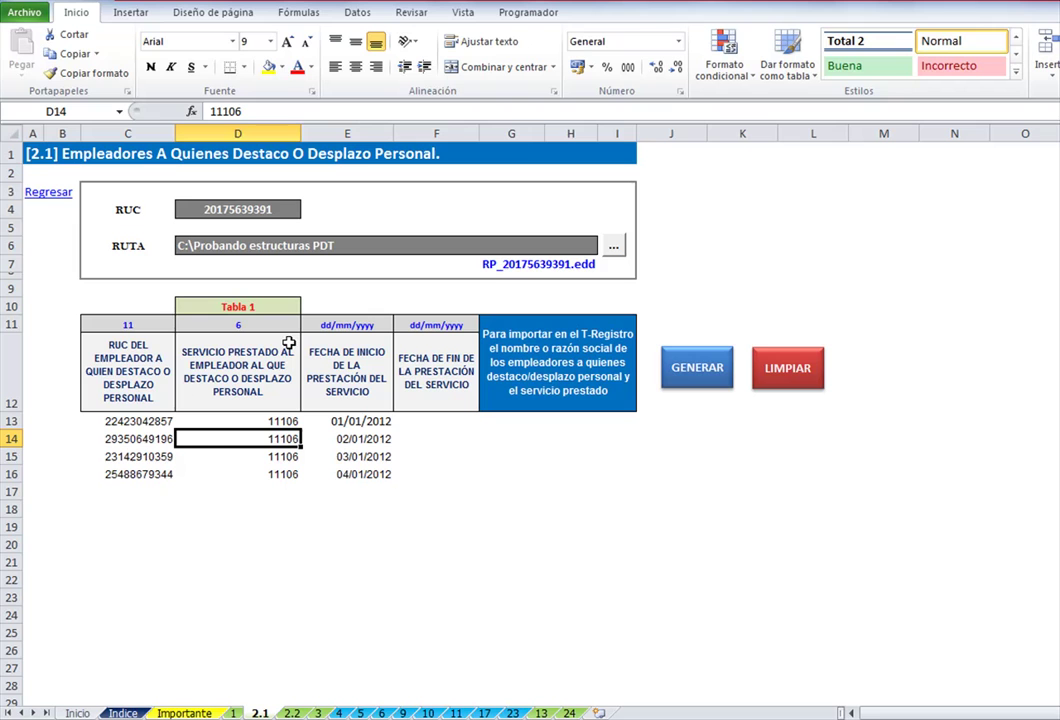
left_click(279, 507)
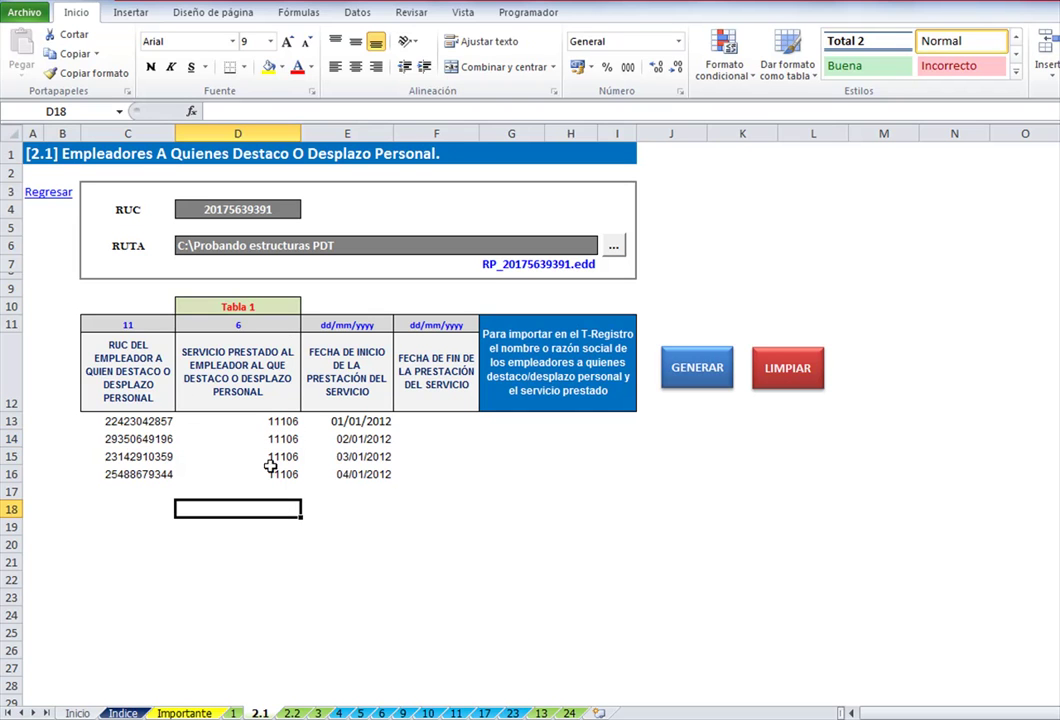
left_click(255, 424)
left_click(275, 326)
left_click(272, 440)
left_click(268, 488)
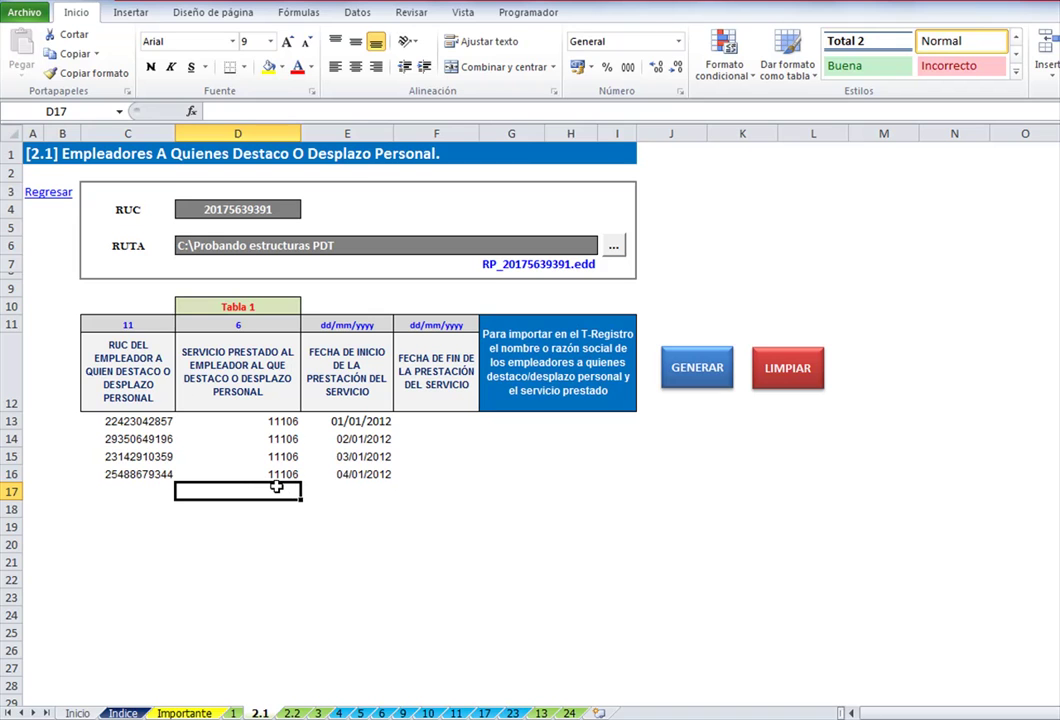
left_click(229, 322)
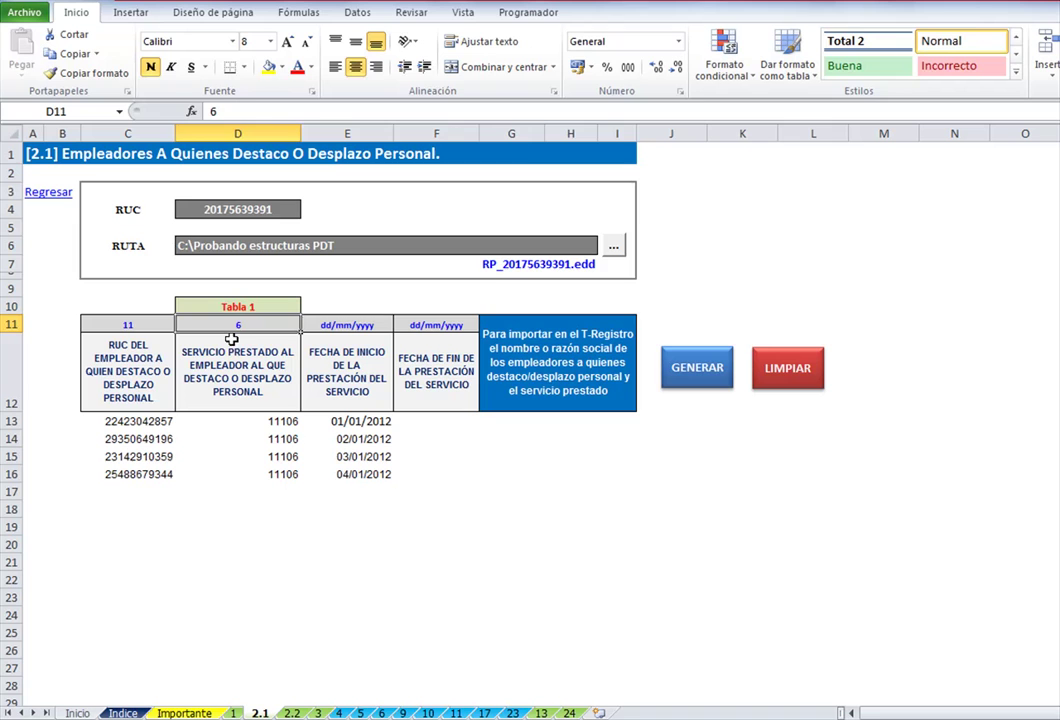
left_click(362, 324)
left_click(428, 325)
left_click(358, 325)
left_click(449, 491)
left_click(356, 325)
left_click(415, 325)
left_click(354, 326)
left_click(428, 325)
left_click(360, 325)
left_click(434, 325)
left_click(352, 326)
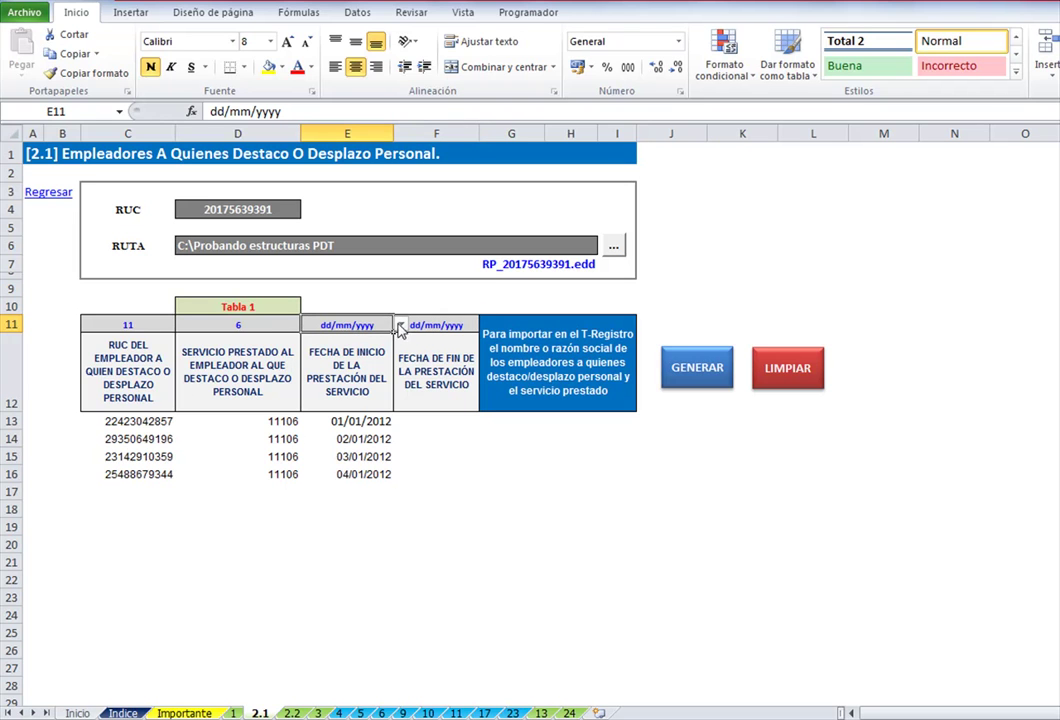
left_click(400, 325)
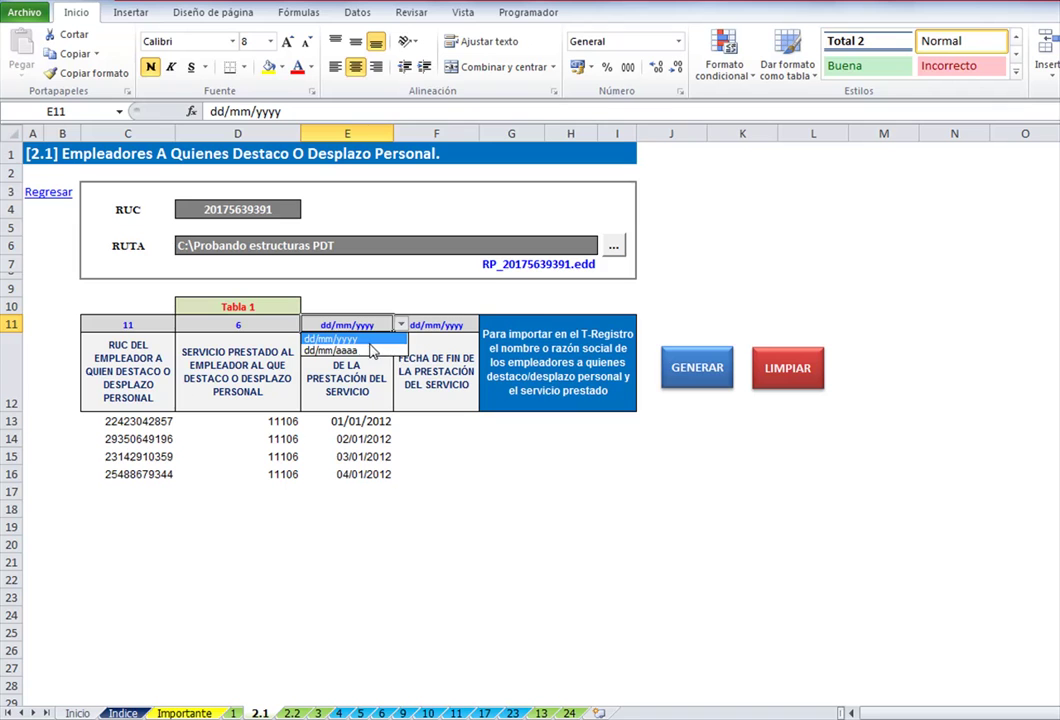
left_click(340, 360)
left_click(450, 327)
left_click(487, 326)
left_click(430, 355)
left_click(458, 474)
left_click(362, 328)
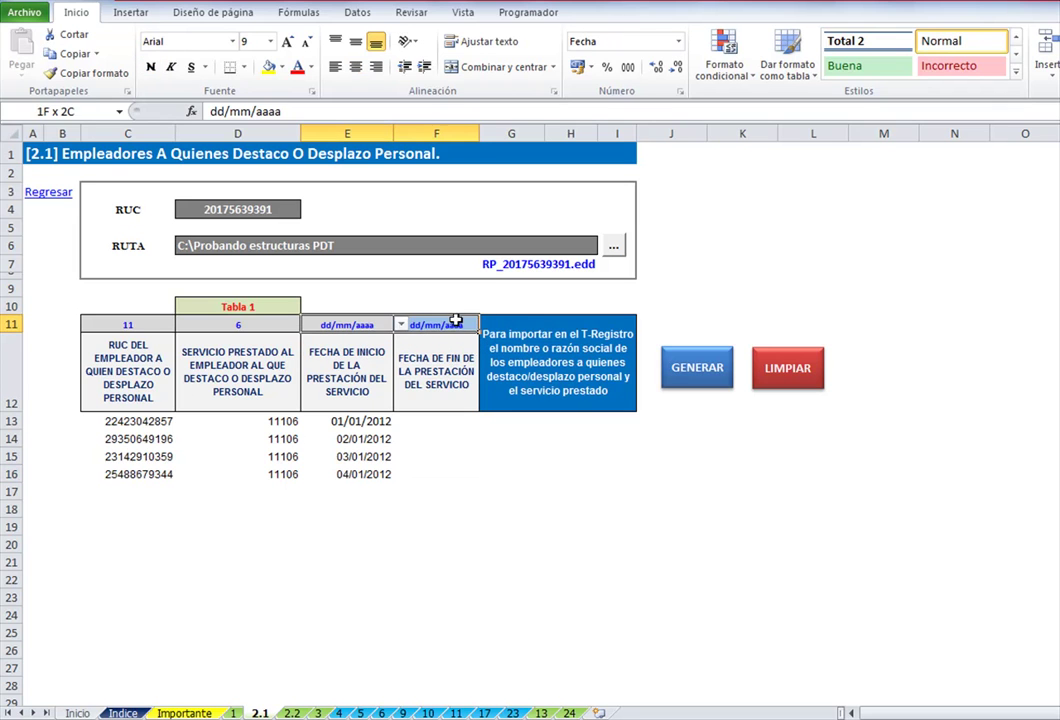
left_click(400, 325)
left_click(340, 339)
left_click(435, 325)
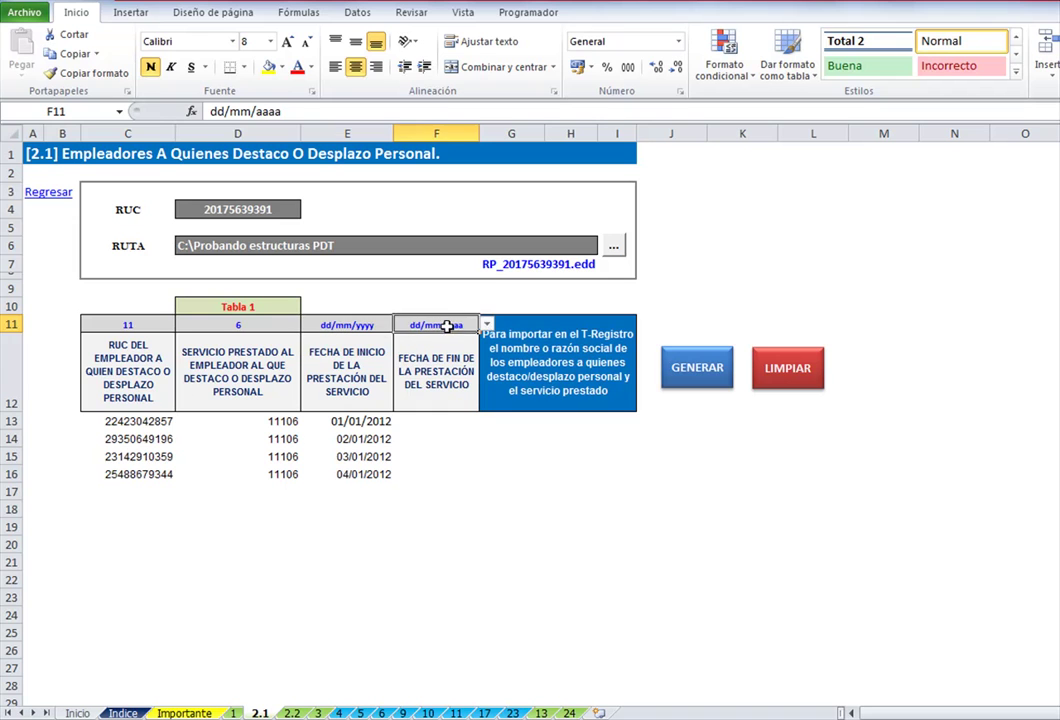
left_click(487, 325)
left_click(430, 339)
left_click(436, 491)
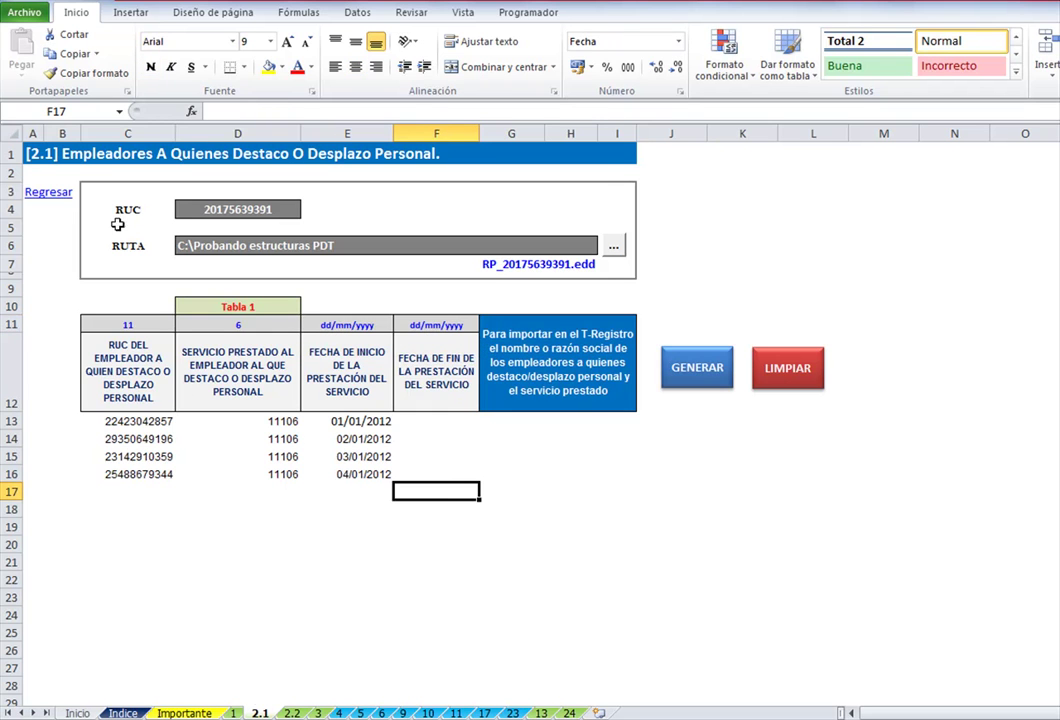
Step: Review sheet 2.2's header notes and field lengths (RUC 11, establishment code 4), then go to sheet 4
left_click(291, 713)
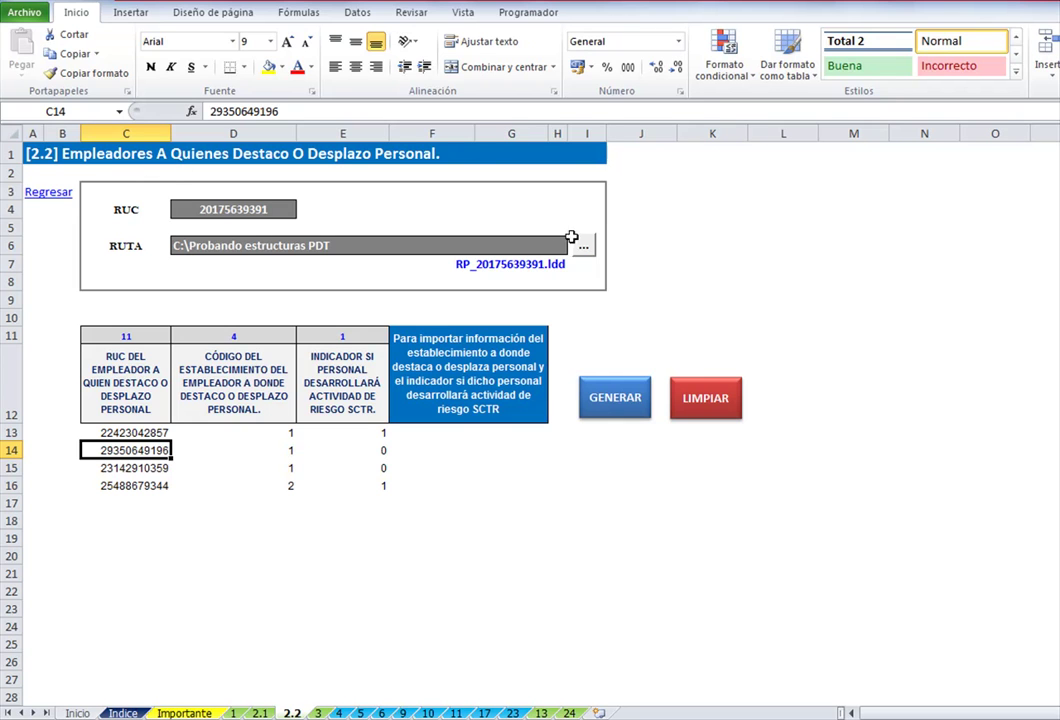
left_click(292, 399)
mouse_move(233, 378)
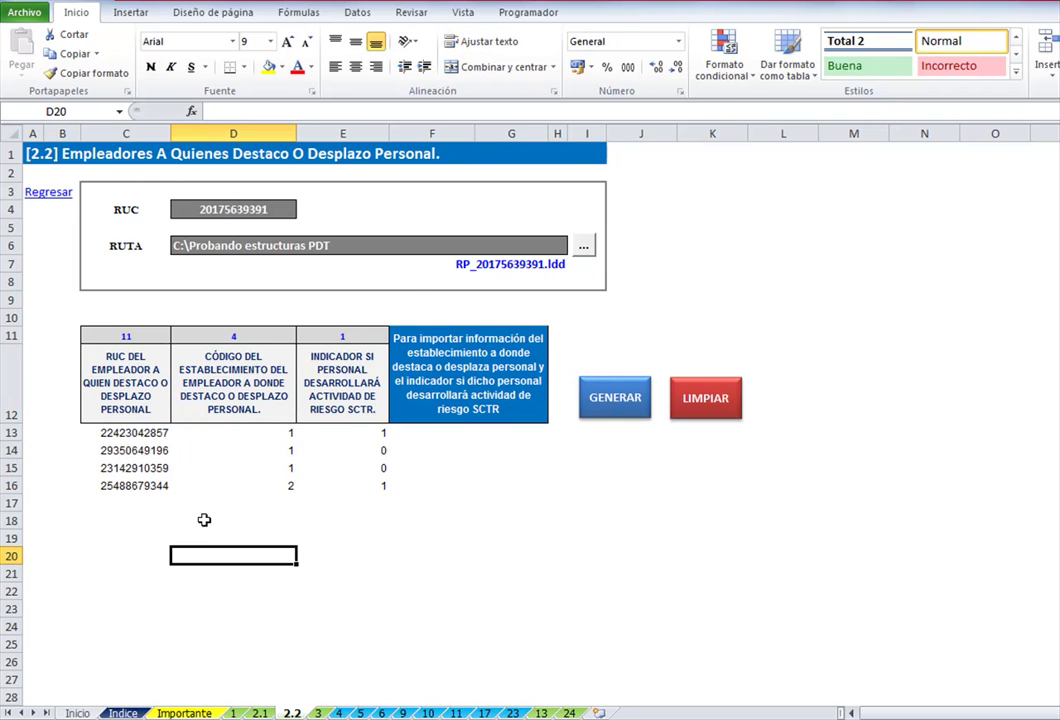
left_click_drag(127, 339, 350, 329)
left_click(225, 338)
left_click(113, 349)
left_click(140, 450)
left_click(137, 338)
left_click(284, 338)
left_click(318, 713)
left_click(340, 713)
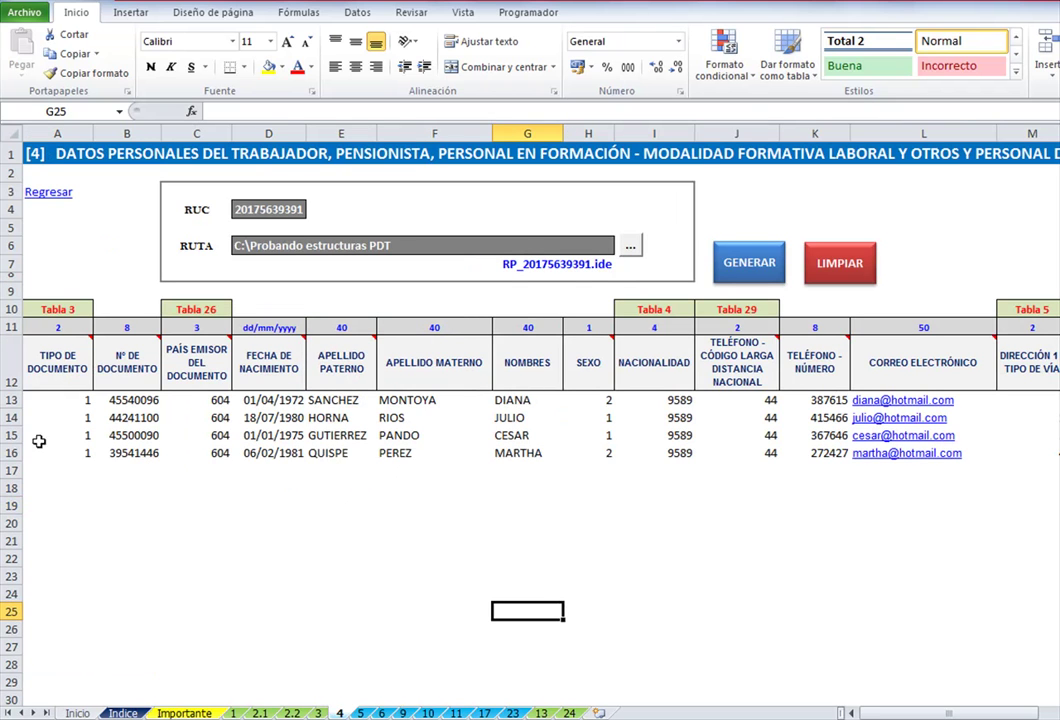
Step: Browse the Tabla 3 document-type, Tabla 26 country and Tabla 4 nationality lists, choosing ANGOLA
left_click(108, 500)
left_click_drag(57, 309, 1055, 327)
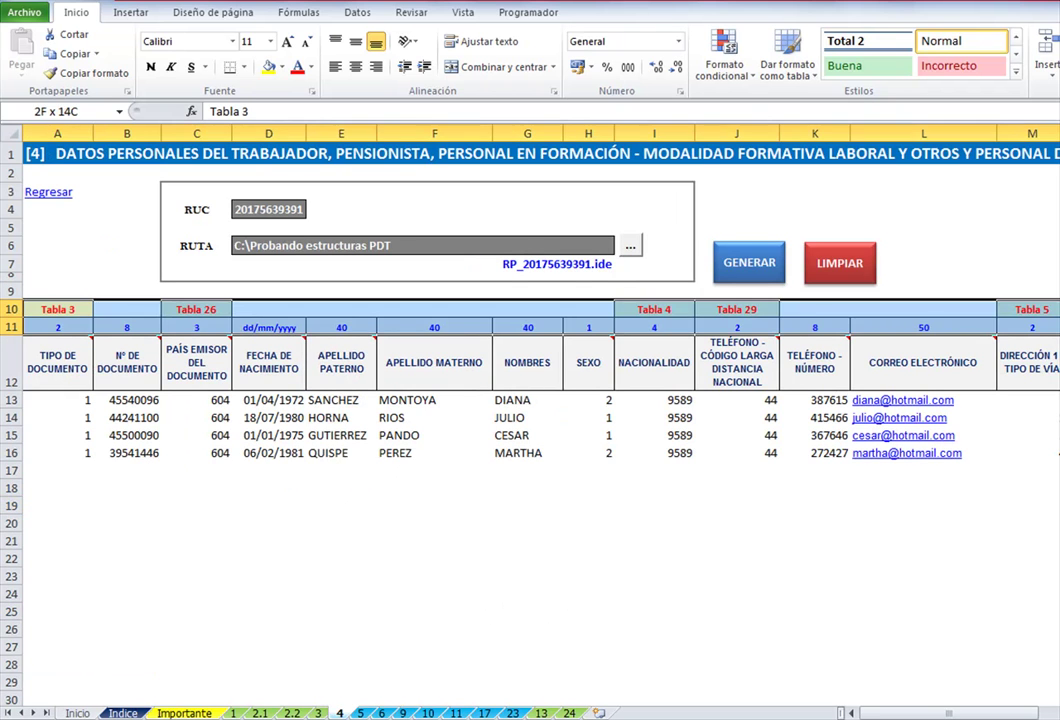
left_click(527, 605)
left_click(60, 309)
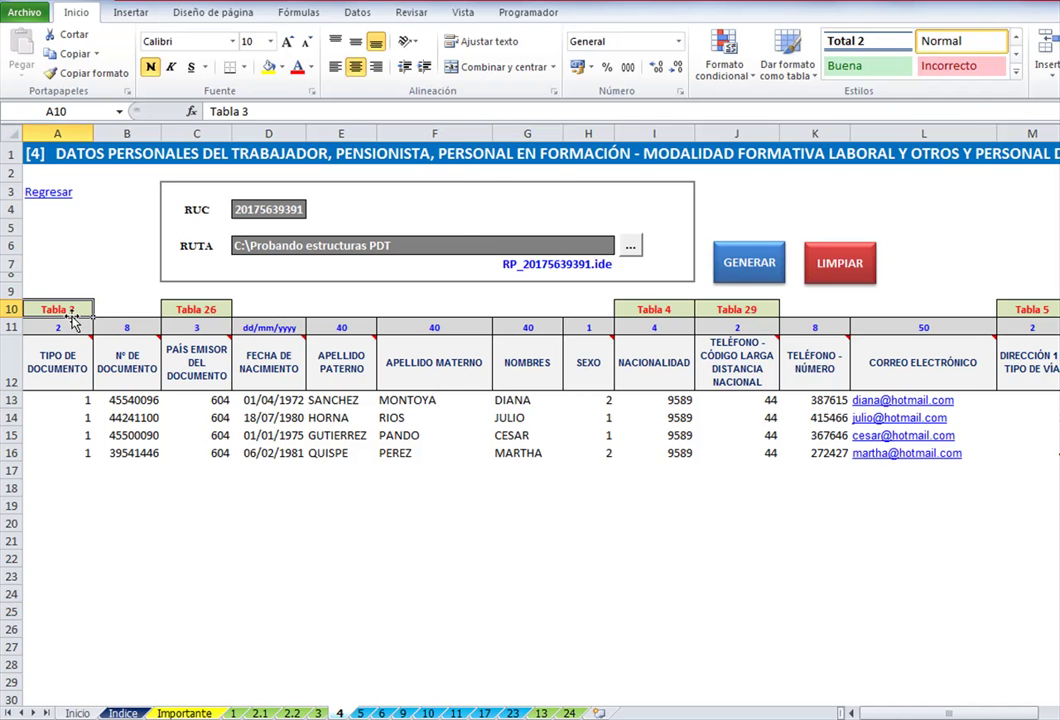
double_click(72, 312)
key("Escape")
double_click(200, 311)
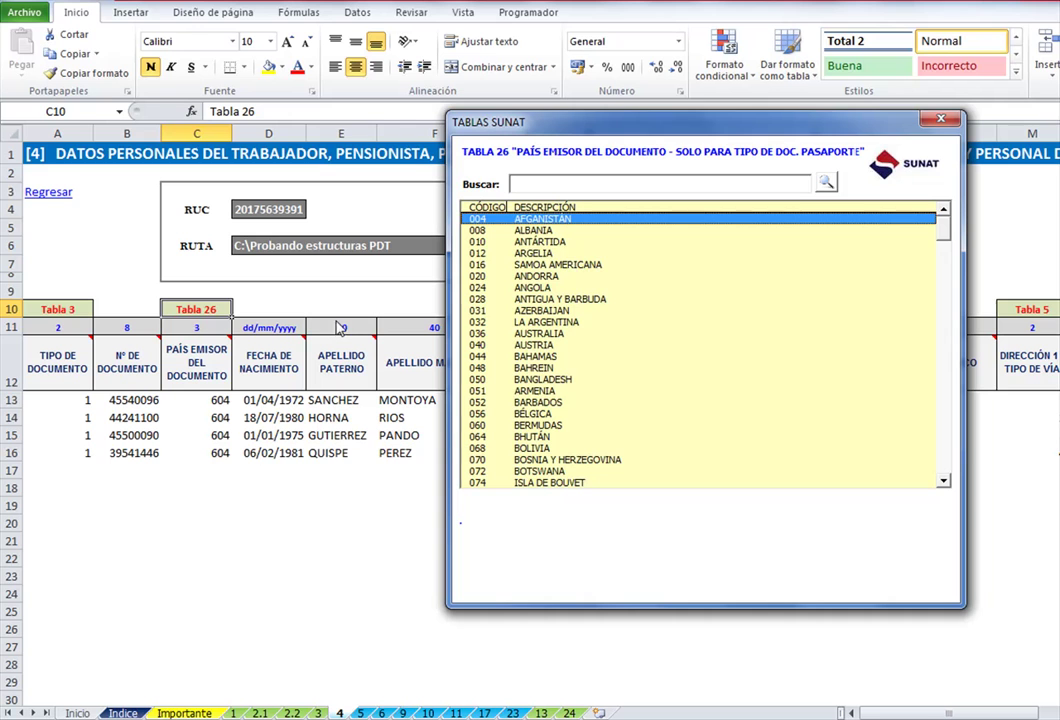
left_click(569, 344)
left_click(577, 288)
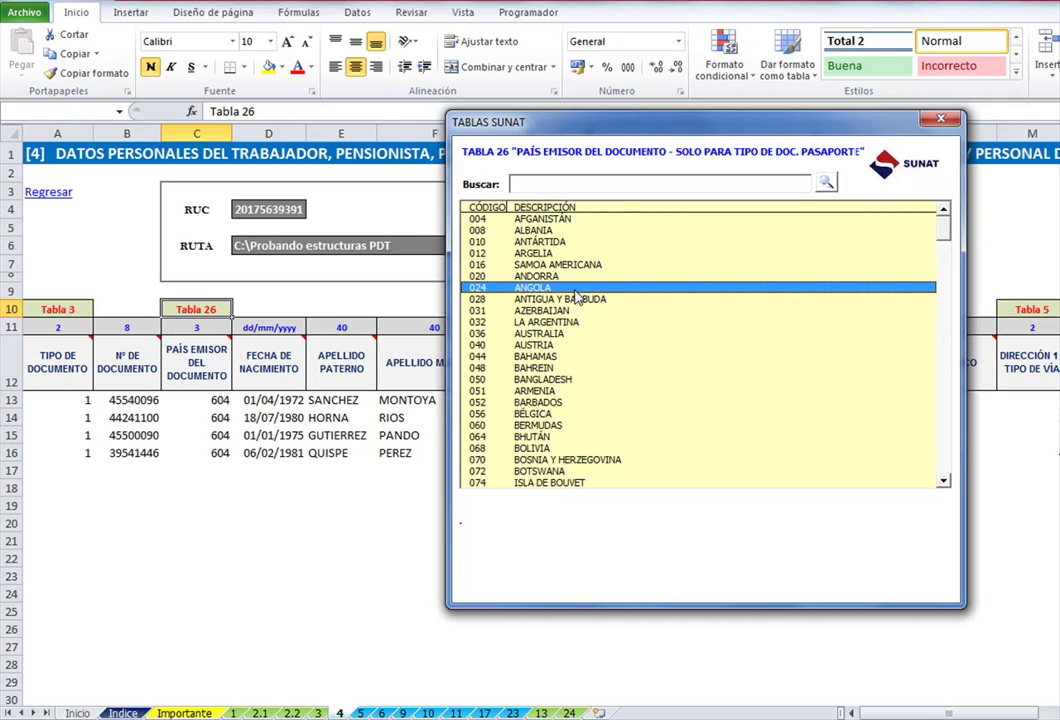
double_click(576, 289)
double_click(668, 310)
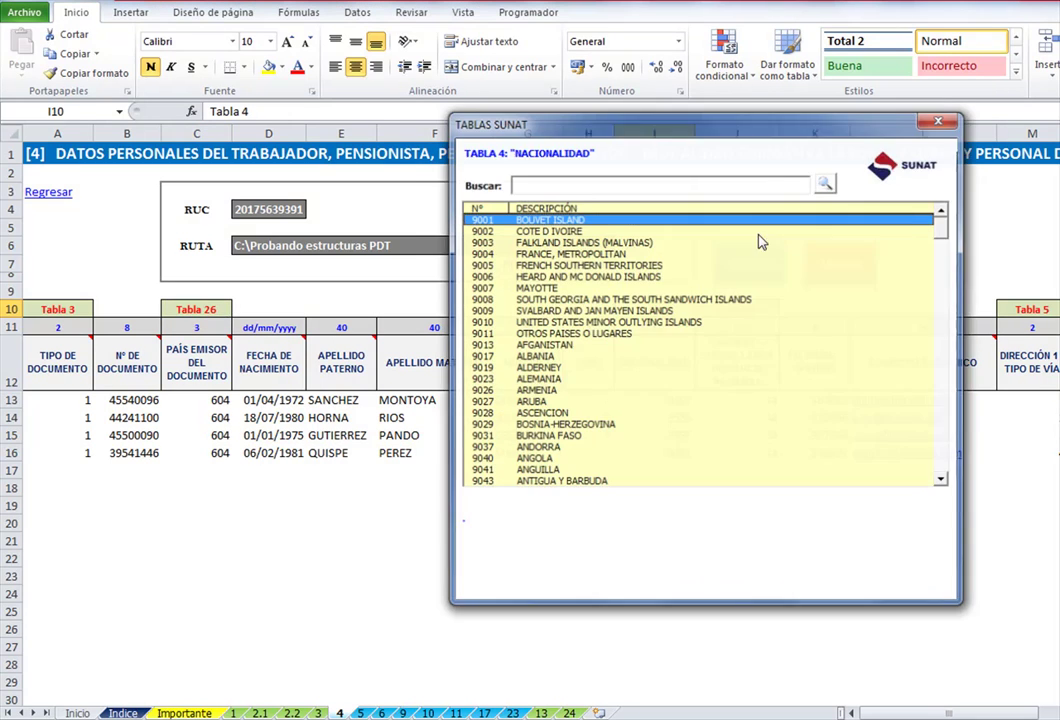
key("Escape")
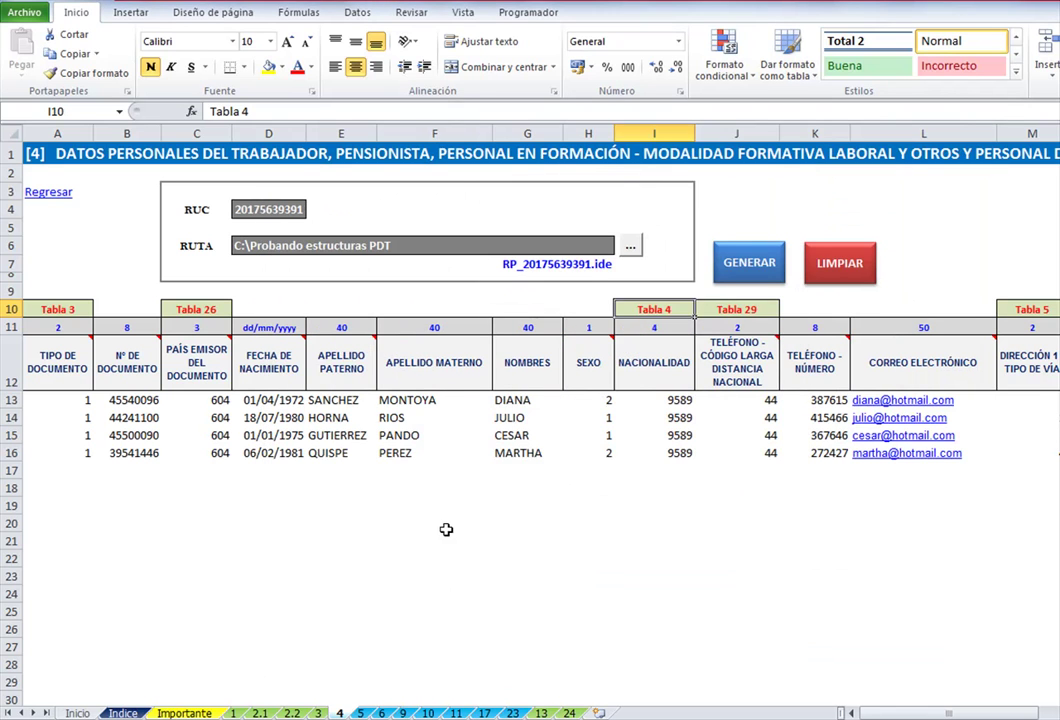
Step: Inspect the personal data cells and header notes for birth date, APELLIDO PATERNO, NACIONALIDAD and TELÉFONO
left_click(368, 439)
left_click(70, 417)
left_click(330, 362)
left_click(262, 450)
left_click(58, 365)
left_click(196, 362)
left_click(279, 368)
left_click(338, 365)
left_click(655, 363)
left_click(793, 366)
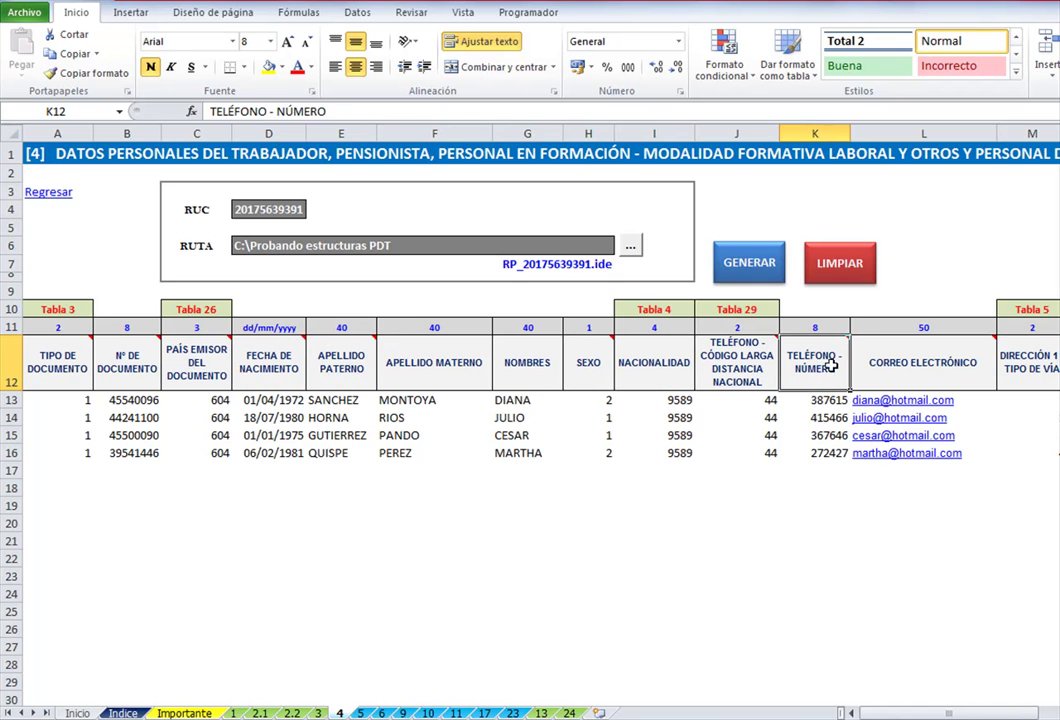
Step: Scroll across the sheet and move along the tabs past sheet 5
left_click(450, 556)
mouse_move(880, 713)
left_mouse_down()
mouse_move(975, 713)
mouse_move(375, 560)
left_mouse_up()
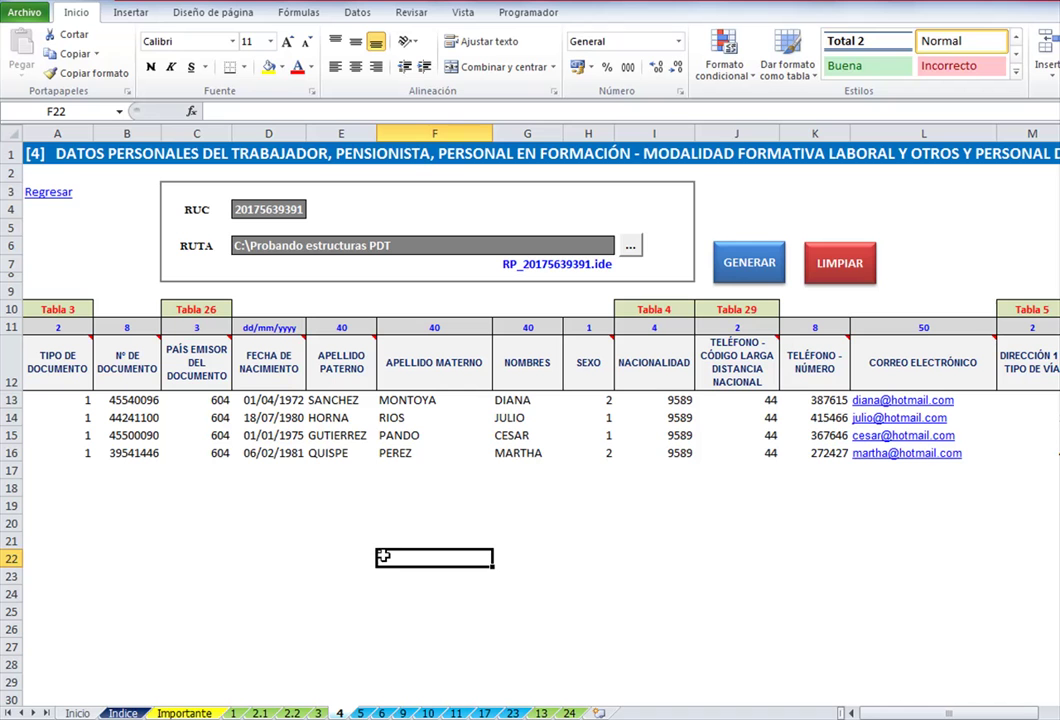
left_click(480, 504)
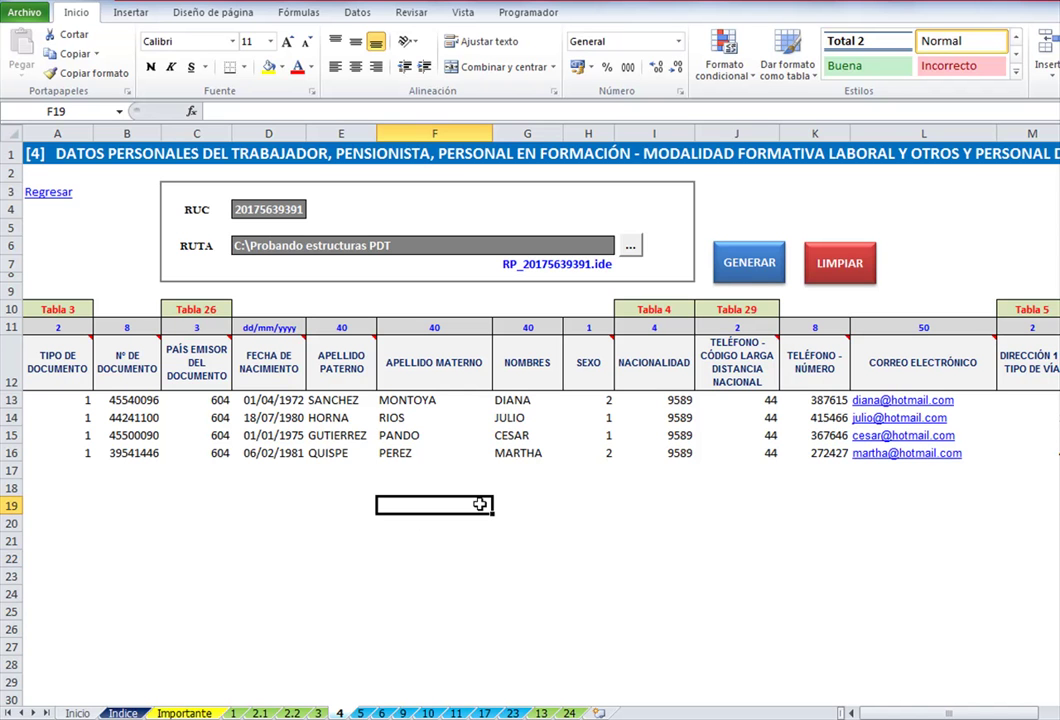
mouse_move(865, 713)
left_mouse_down()
mouse_move(885, 713)
mouse_move(815, 700)
left_mouse_up()
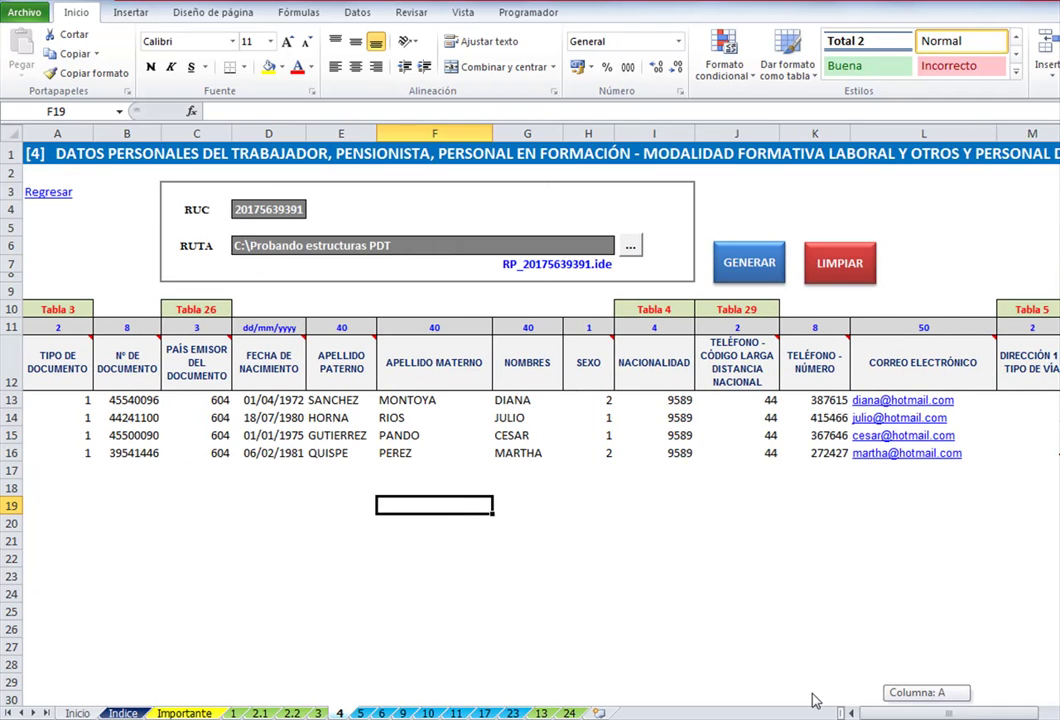
left_click(360, 713)
Step: Open PERIODOS sheet 11 and inspect its Salud, pensionario and Información principal header groups
left_click(402, 713)
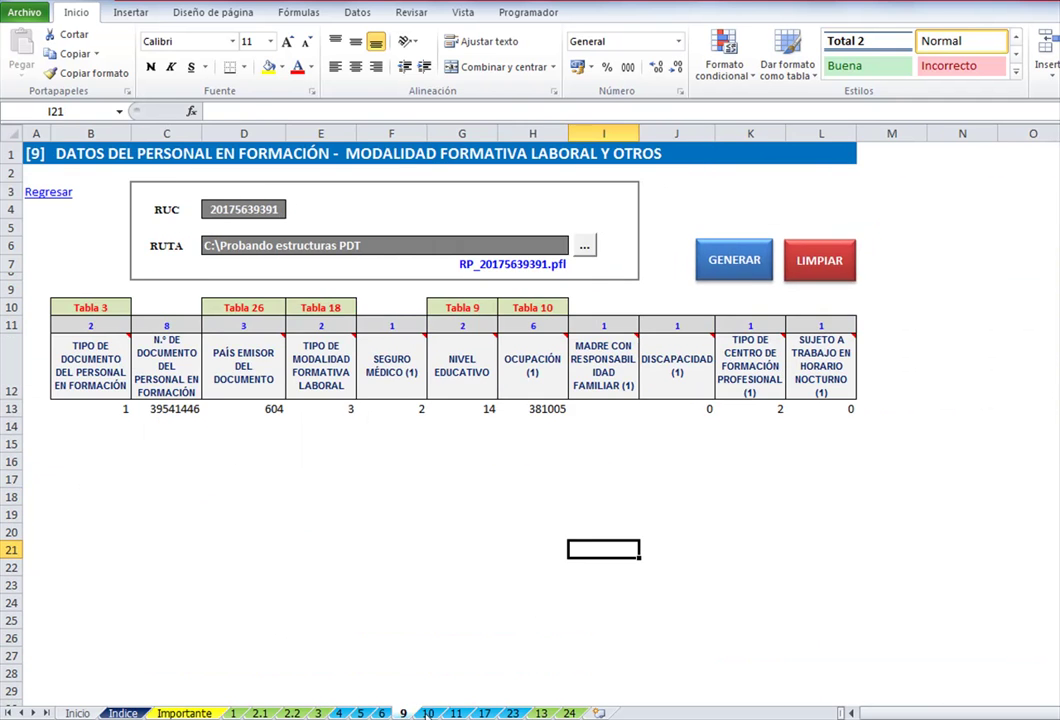
left_click(427, 713)
left_click(455, 713)
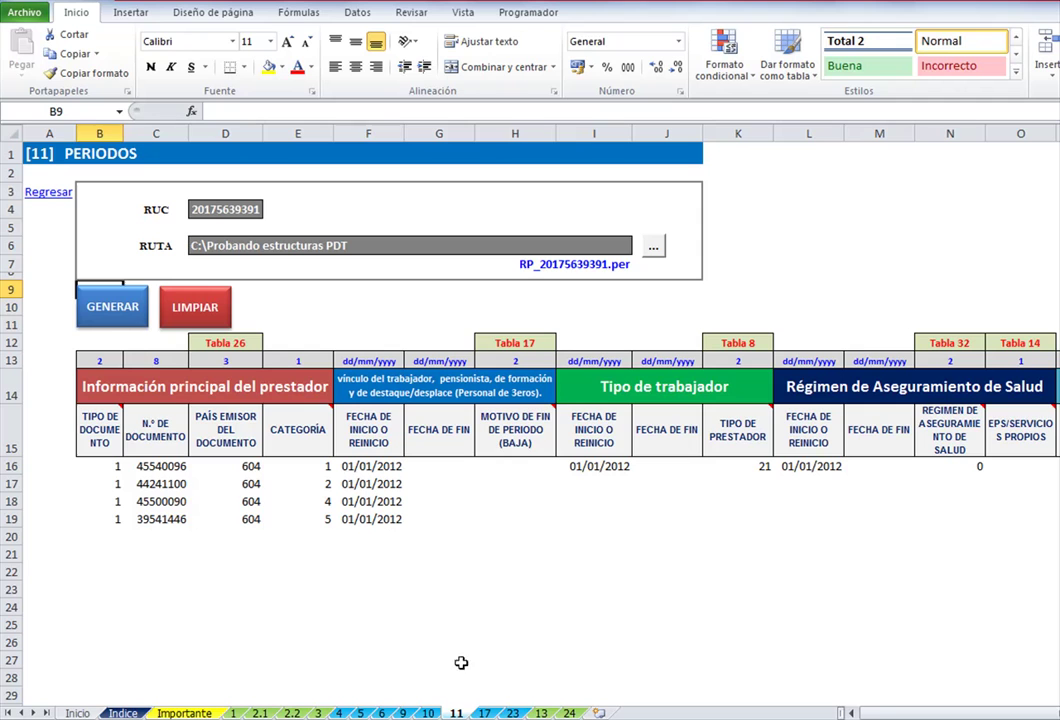
left_click(374, 570)
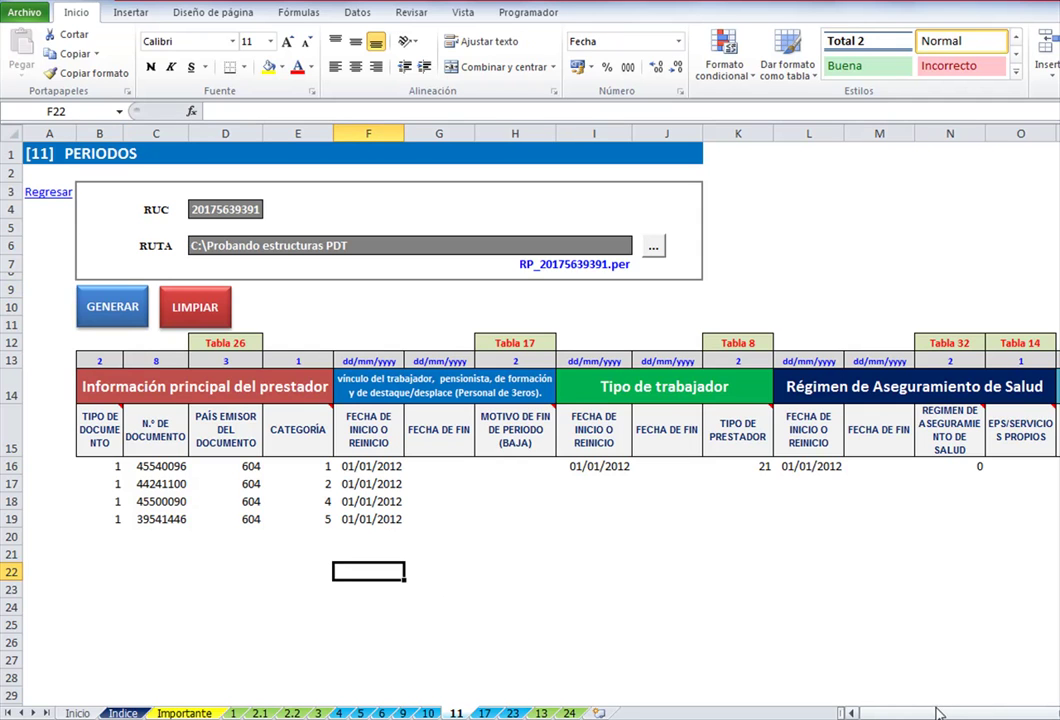
left_click_drag(921, 714, 921, 714)
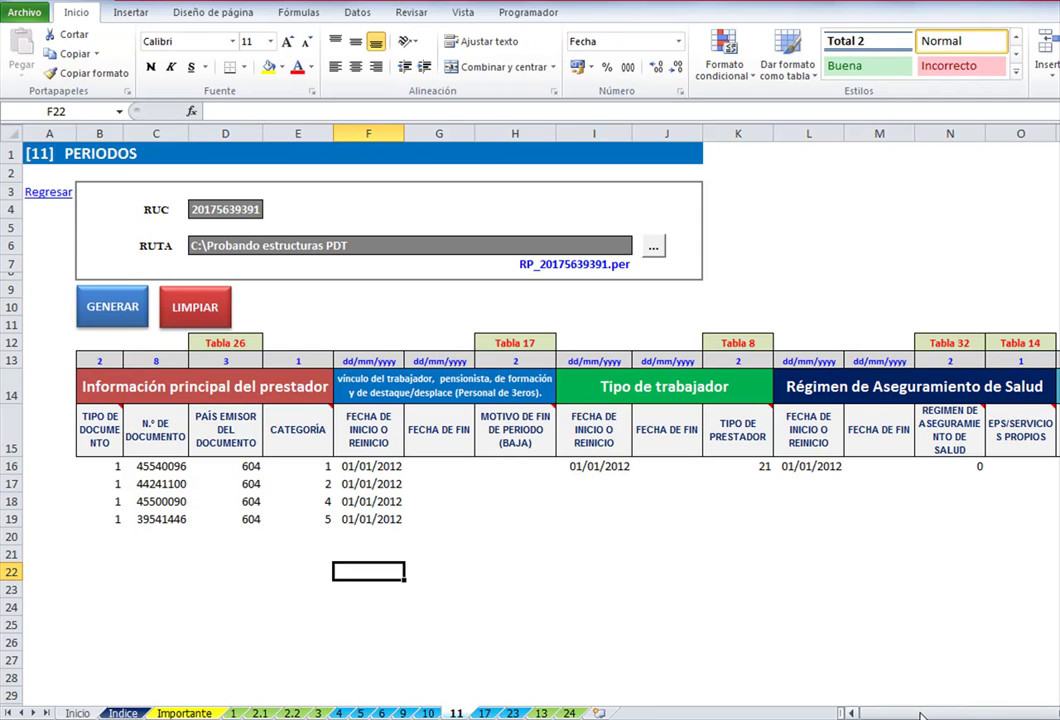
left_click(599, 573)
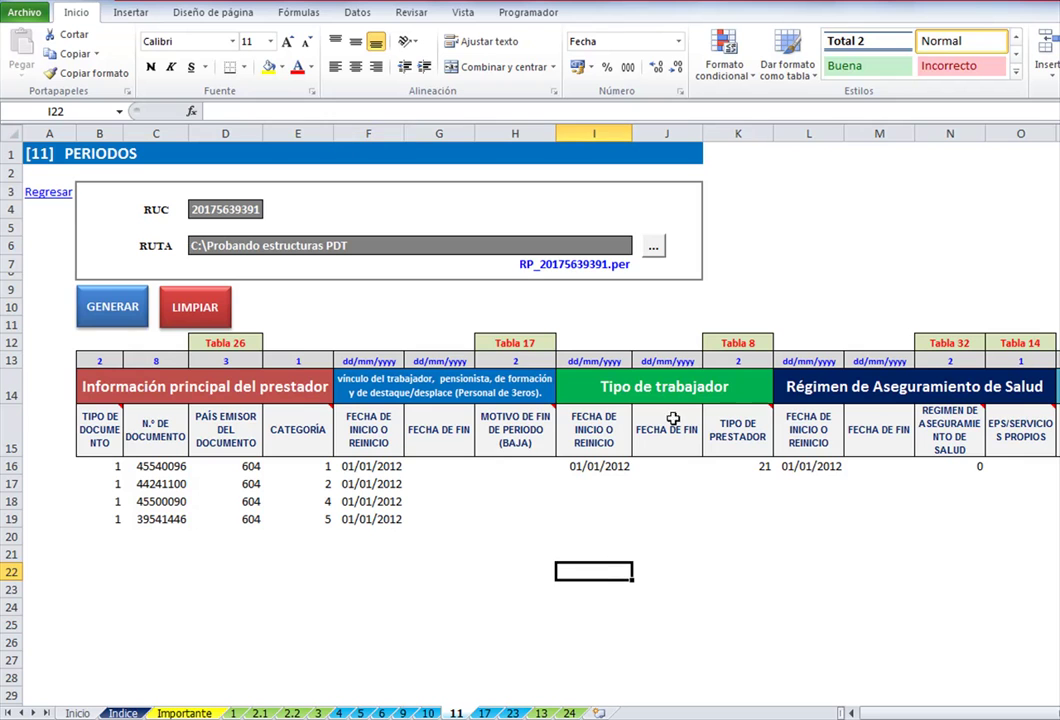
left_click(829, 396)
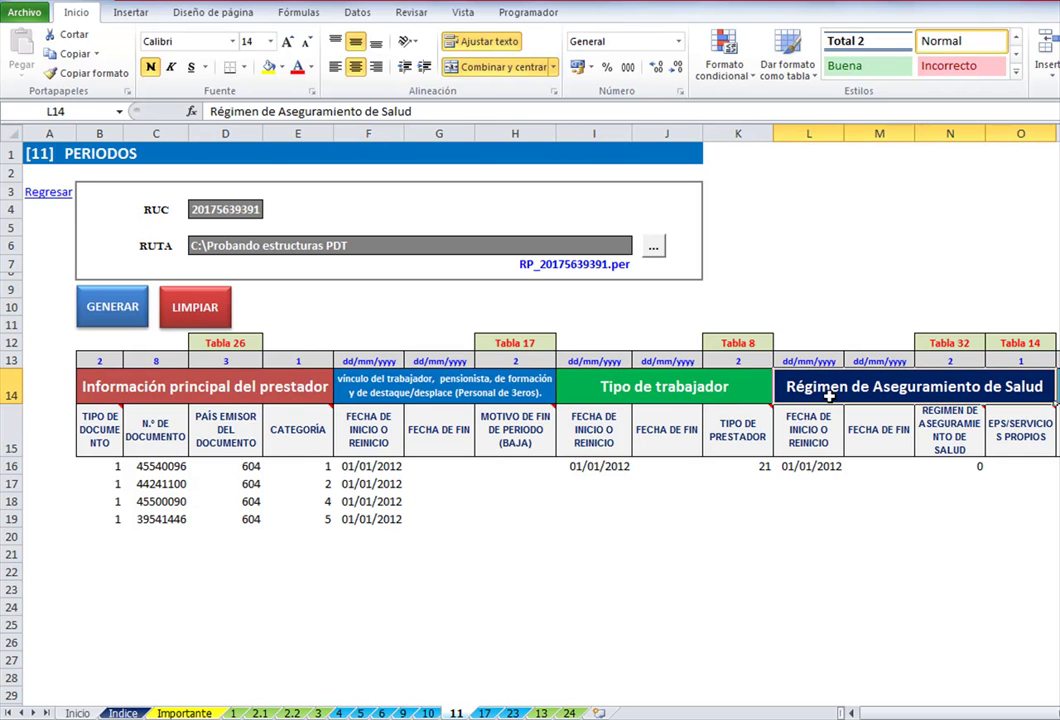
key("Right")
key("Right")
key("Right")
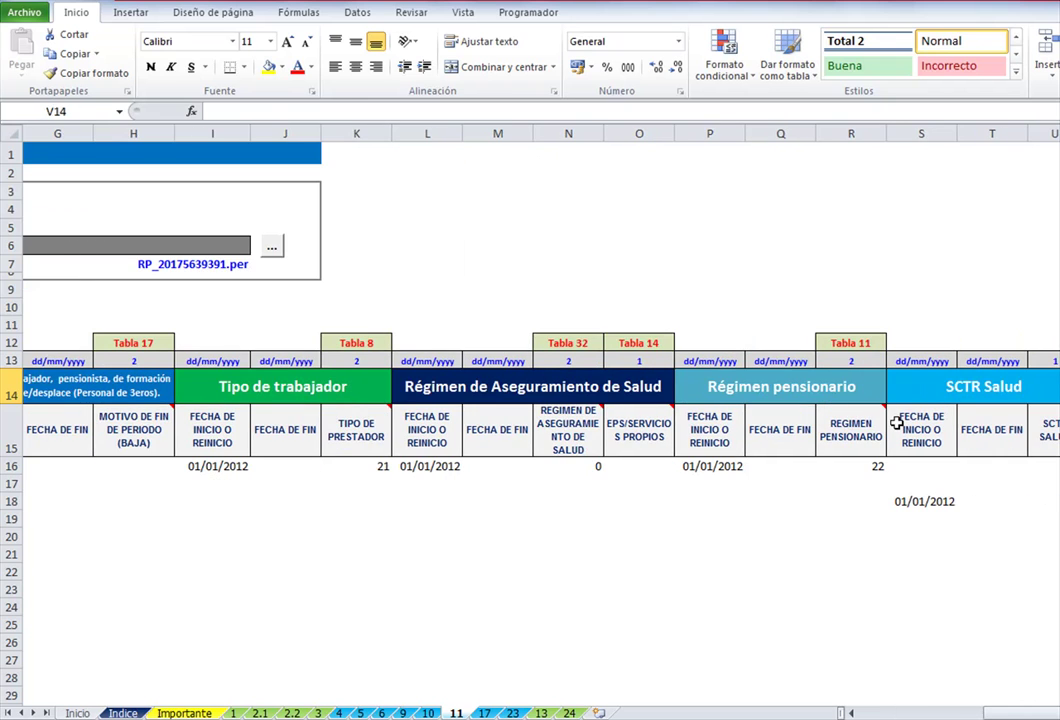
key("Left")
key("Home")
key("Right")
Step: Step through the period data cells up to FECHA DE FIN, then open the Importante sheet
key("Right")
key("Down")
key("Down")
key("Down")
key("Right")
key("Down")
key("Down")
key("Right")
key("Right")
key("Up")
key("Up")
key("Up")
key("Up")
key("Right")
key("Right")
key("Right")
key("Right")
key("Right")
key("Right")
key("Right")
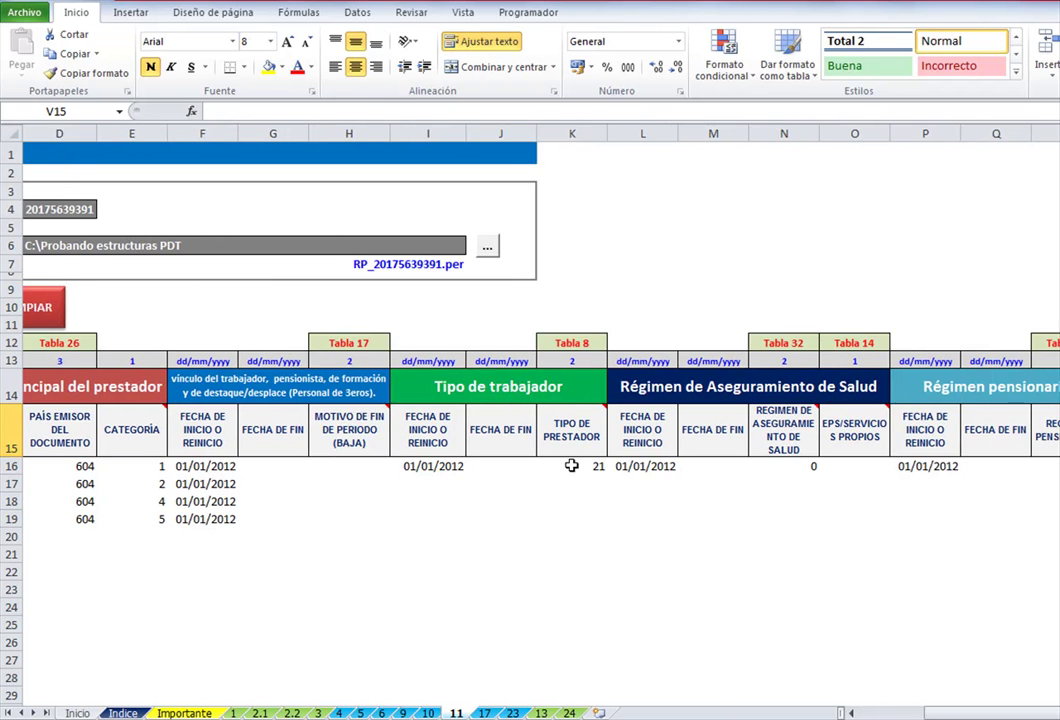
key("Left")
key("Left")
key("Left")
key("Down")
key("Left")
key("Left")
key("Left")
key("Left")
key("Home")
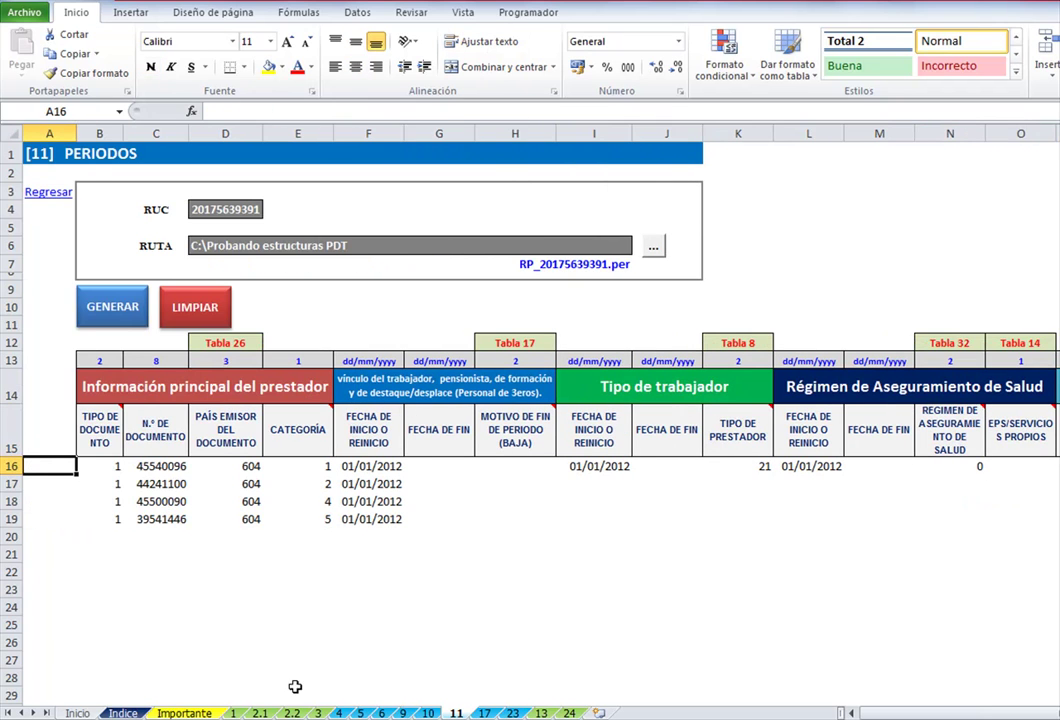
left_click(183, 712)
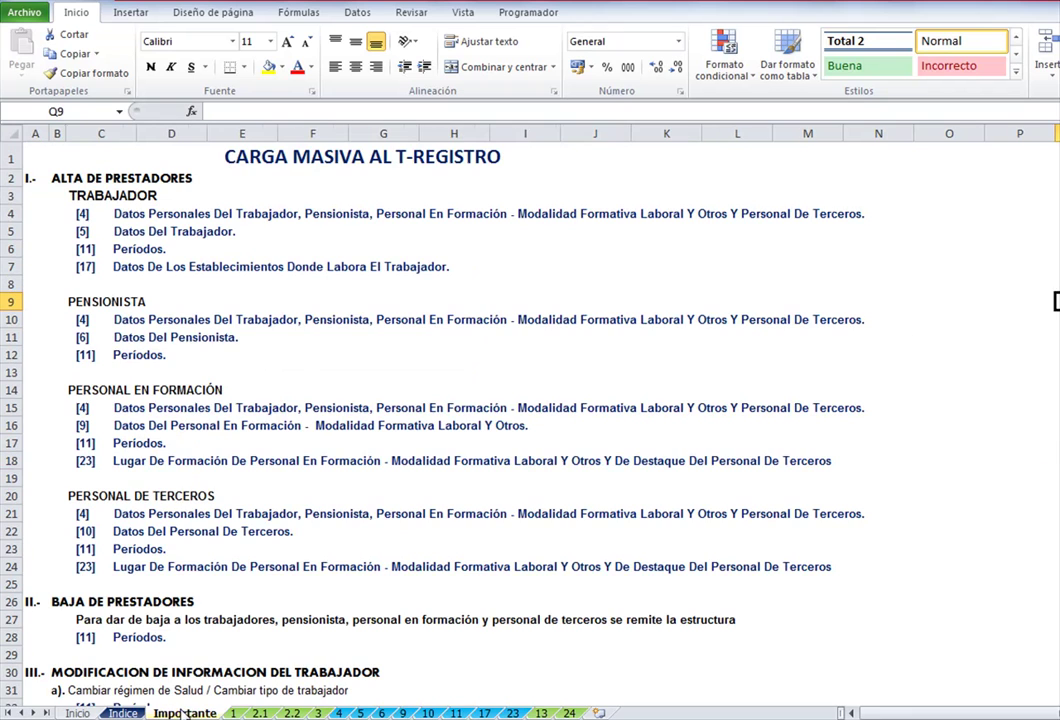
Step: On Importante, mark worker structures 4, 5, 11 and 17, then open sheet 4 Datos Personales
left_click(567, 296)
left_click(300, 212)
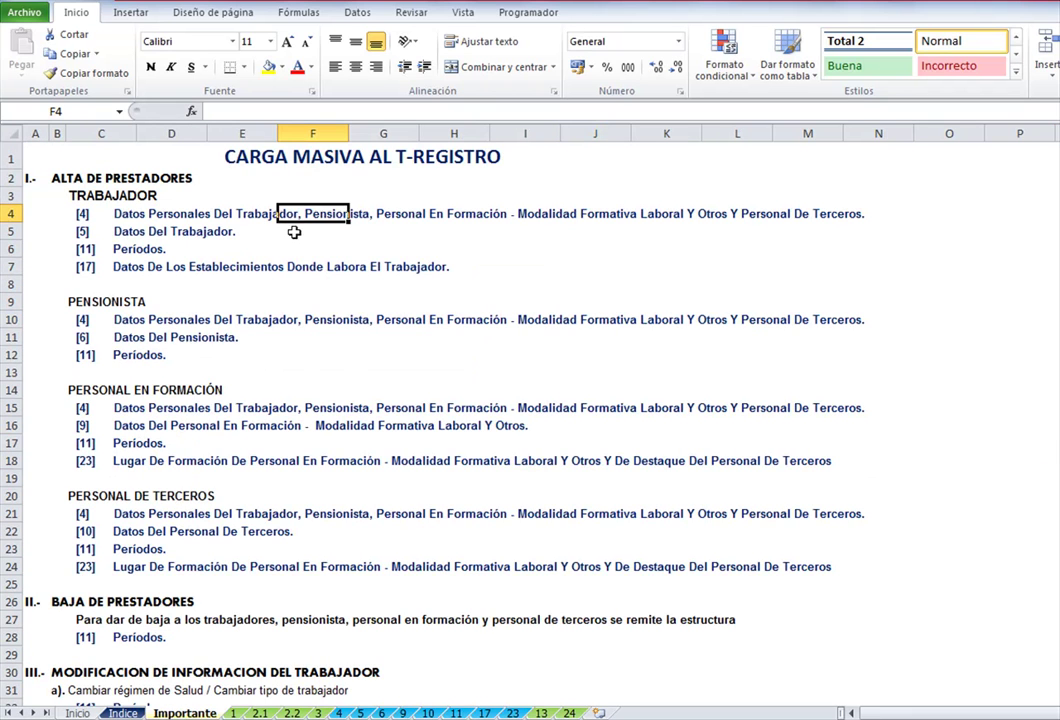
left_click(284, 254)
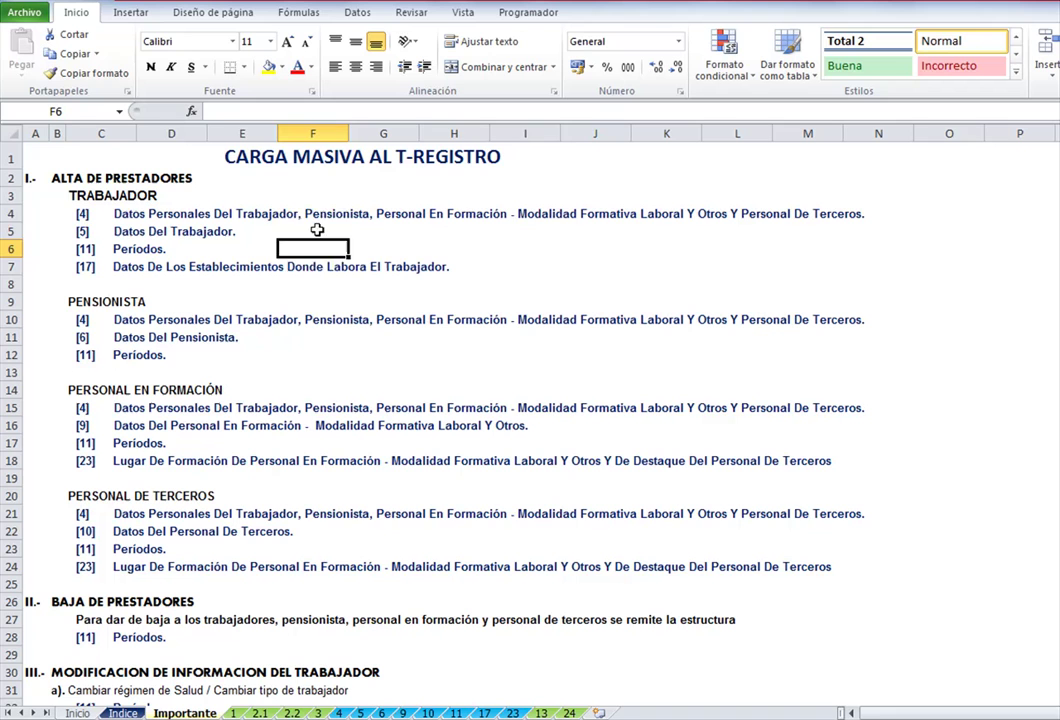
left_click(316, 230)
left_click(525, 231)
left_click(420, 369)
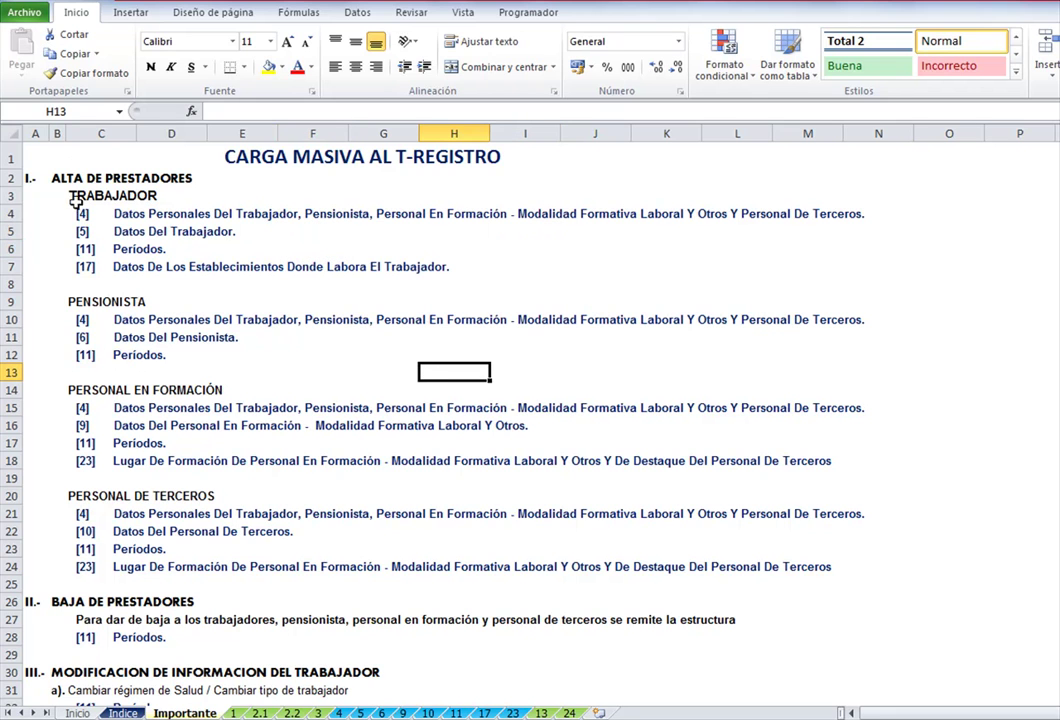
left_click_drag(82, 213, 100, 266)
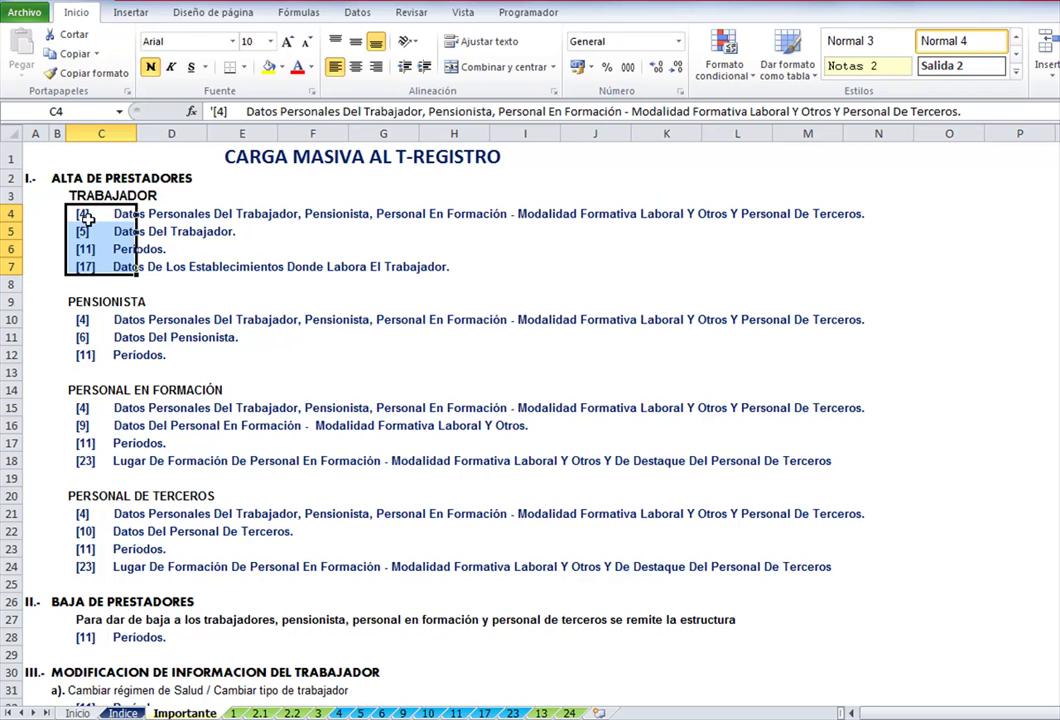
left_click(339, 713)
mouse_move(900, 713)
left_mouse_down()
mouse_move(822, 706)
mouse_move(645, 624)
left_mouse_up()
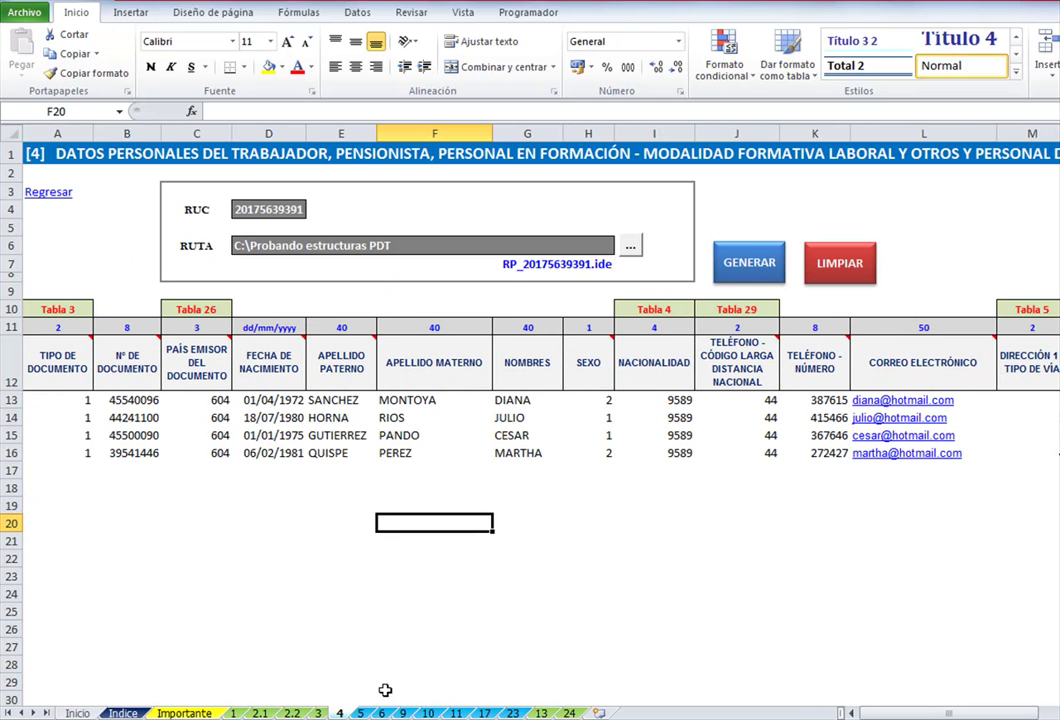
Step: View sheet 5 Datos Del Trabajador across its columns, then return to the Importante index
left_click(358, 713)
left_click(269, 527)
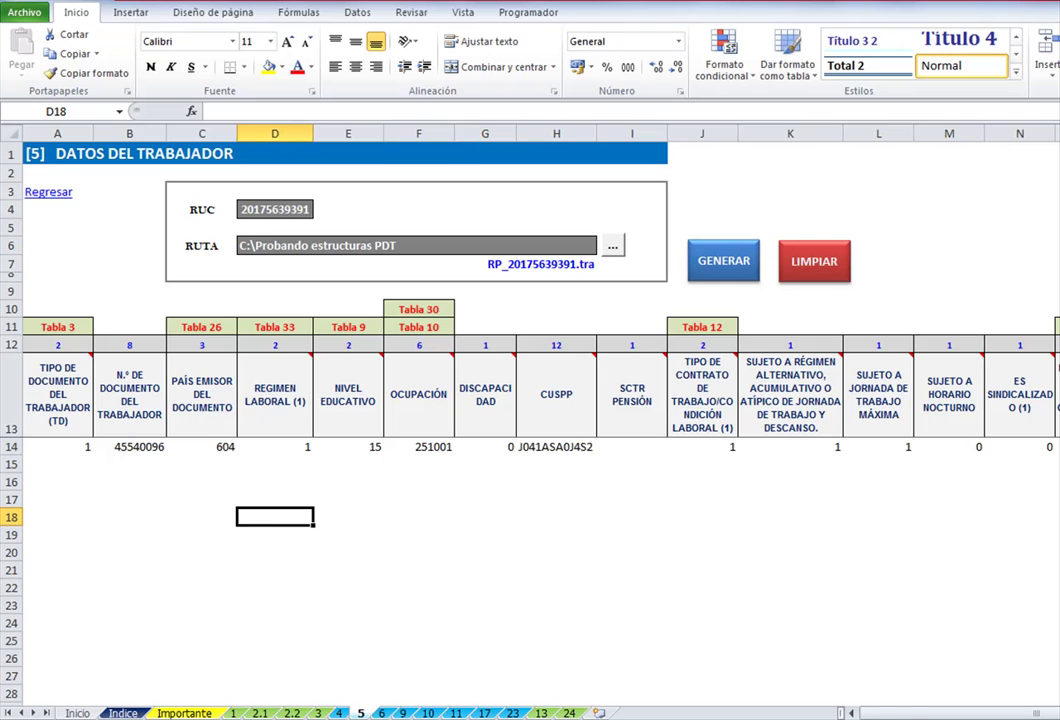
left_click_drag(900, 716, 900, 716)
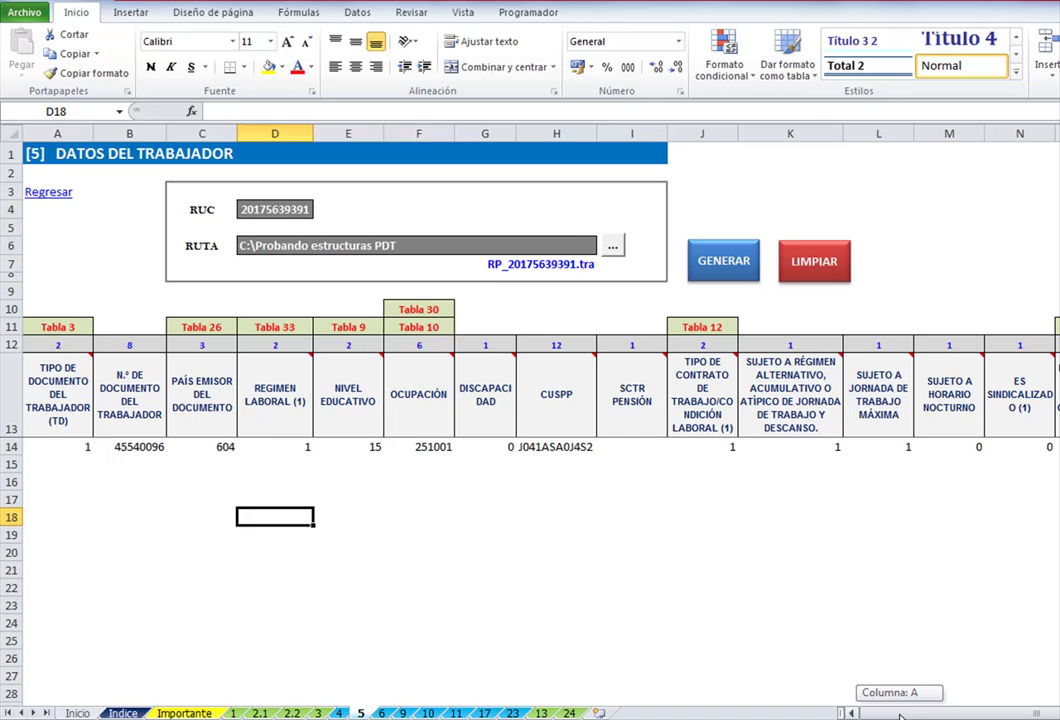
mouse_move(900, 716)
left_mouse_down()
mouse_move(1042, 713)
mouse_move(397, 713)
left_mouse_up()
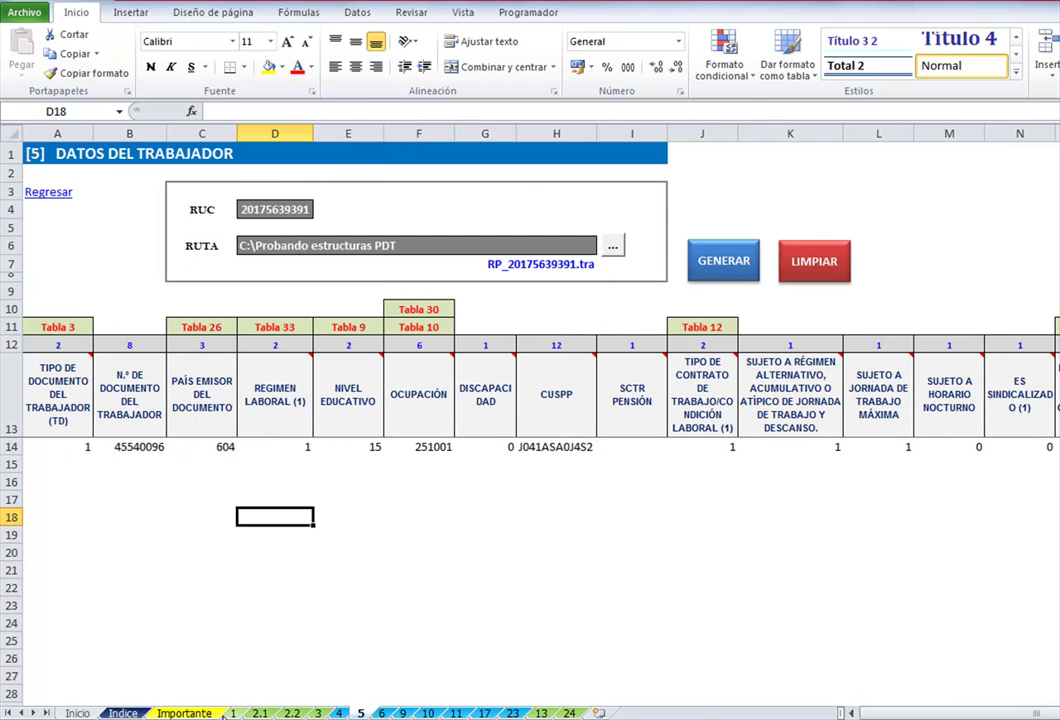
left_click(222, 713)
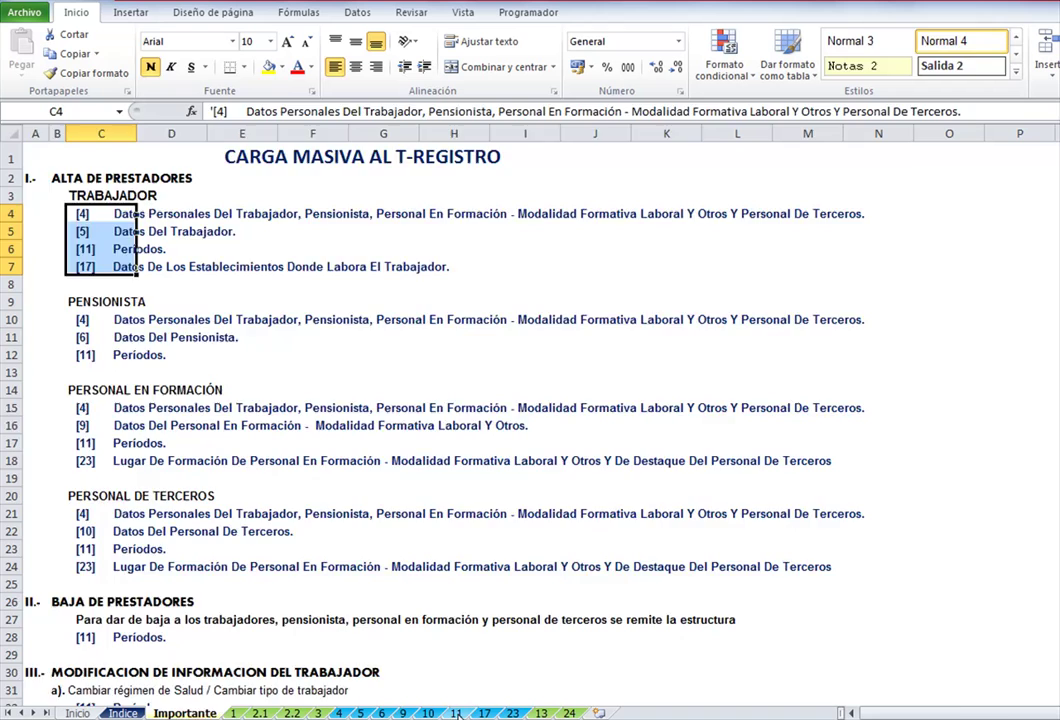
left_click(456, 713)
left_click(440, 607)
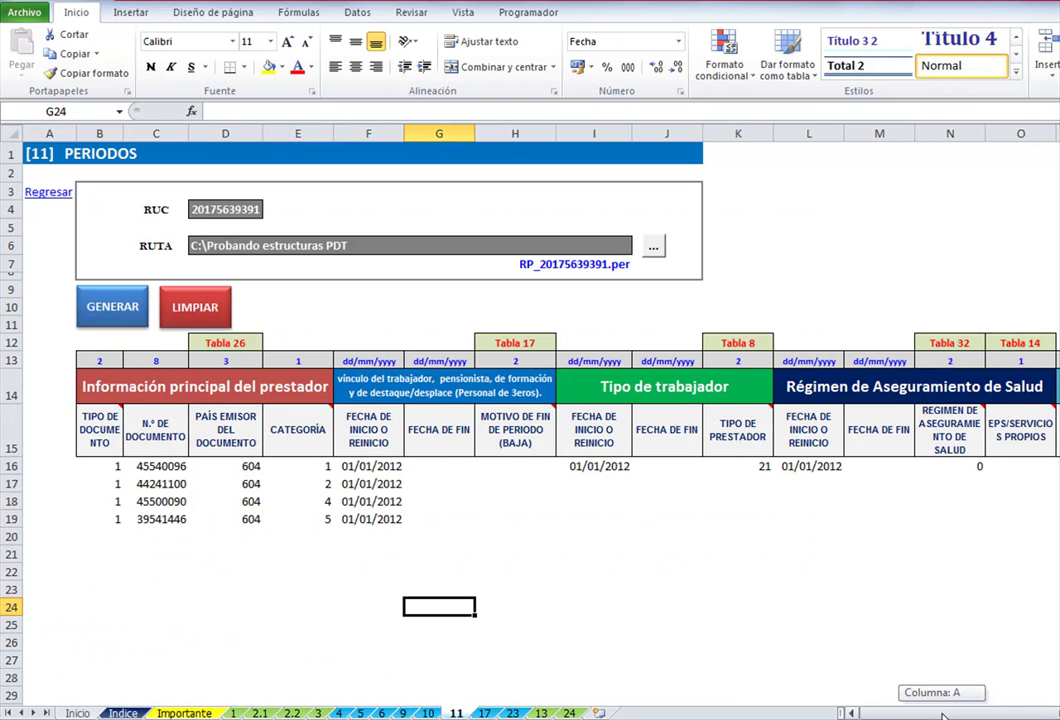
left_click_drag(943, 715, 943, 714)
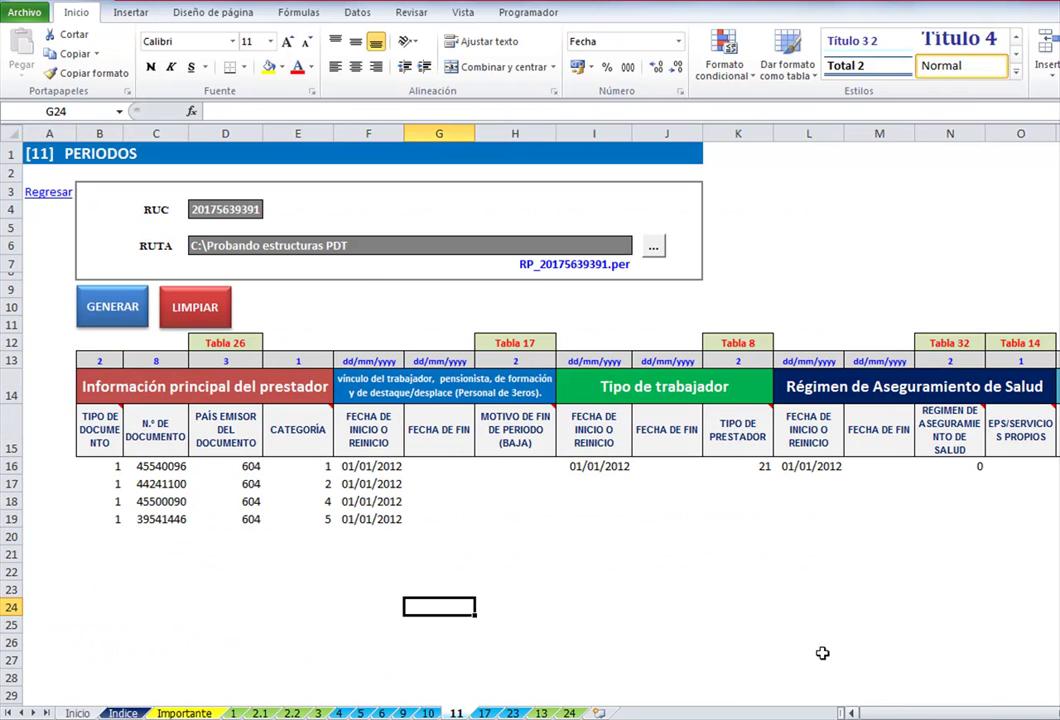
left_click(268, 387)
left_click(366, 382)
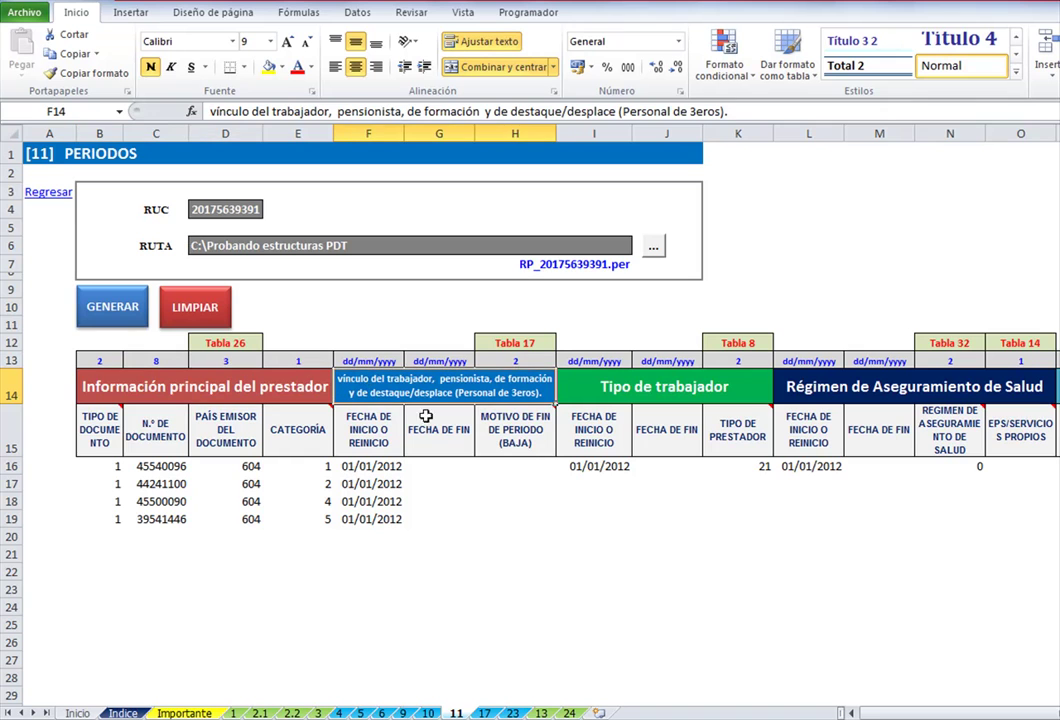
key("Right")
key("Right")
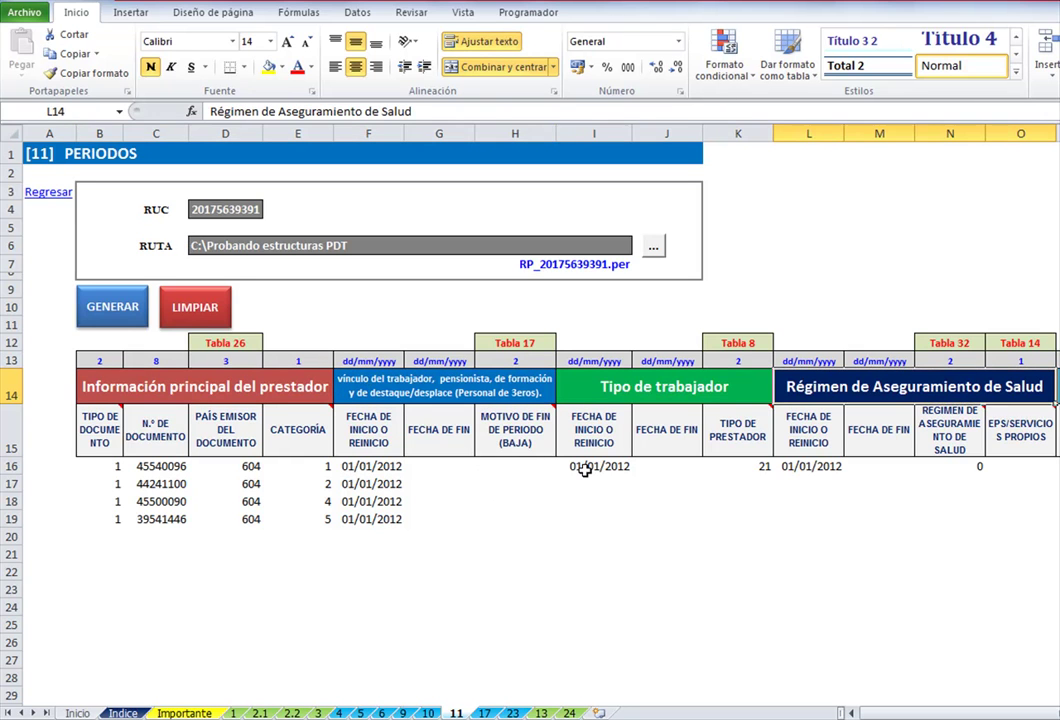
key("Left")
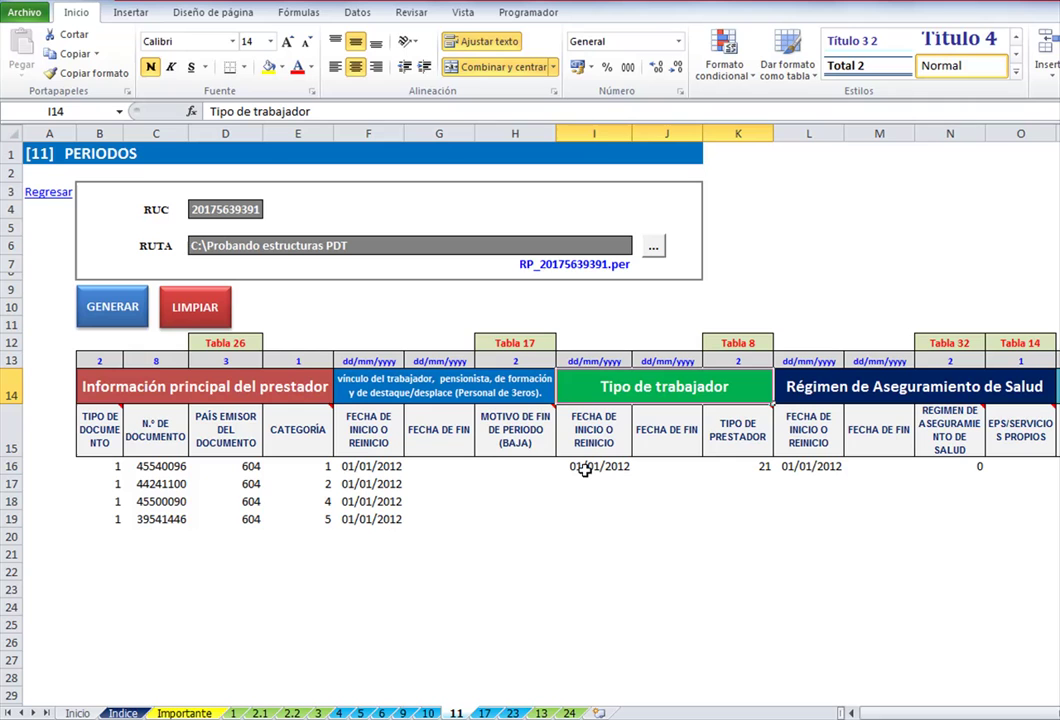
key("Down")
key("Down")
key("Right")
key("Right")
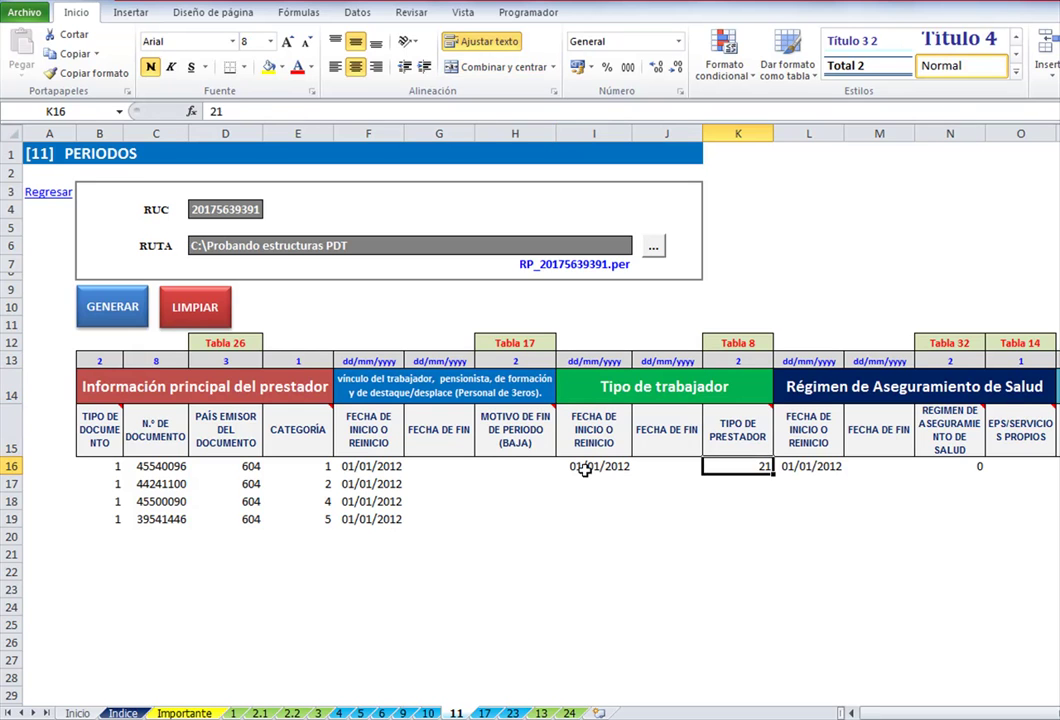
key("Right")
key("Right")
key("Right")
key("Right")
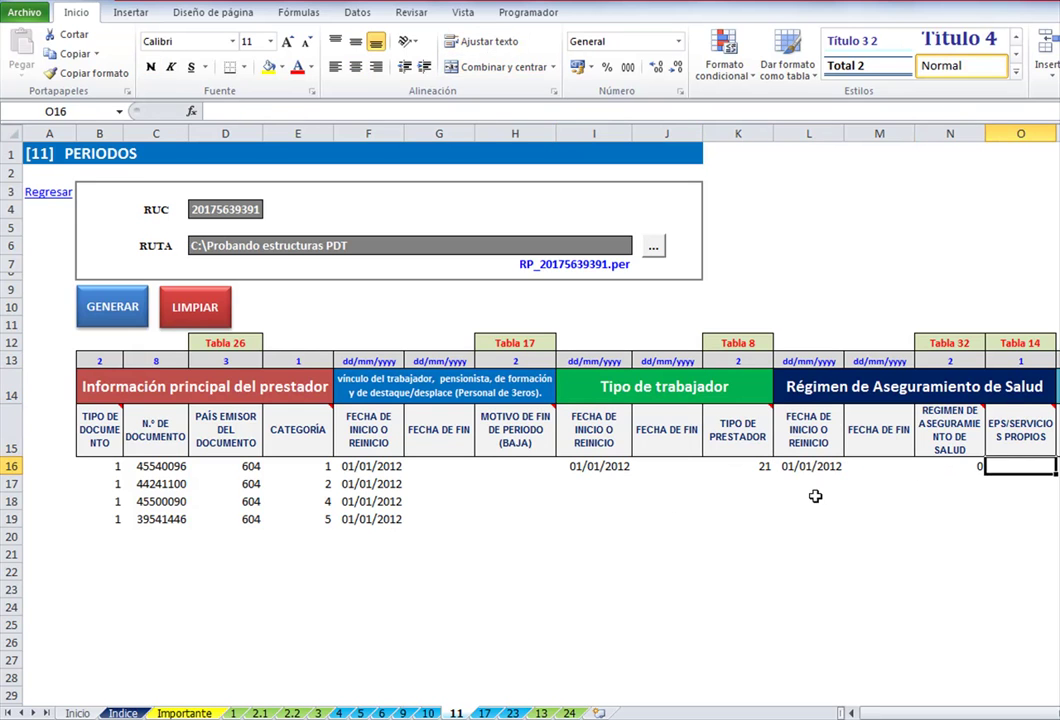
left_click(812, 519)
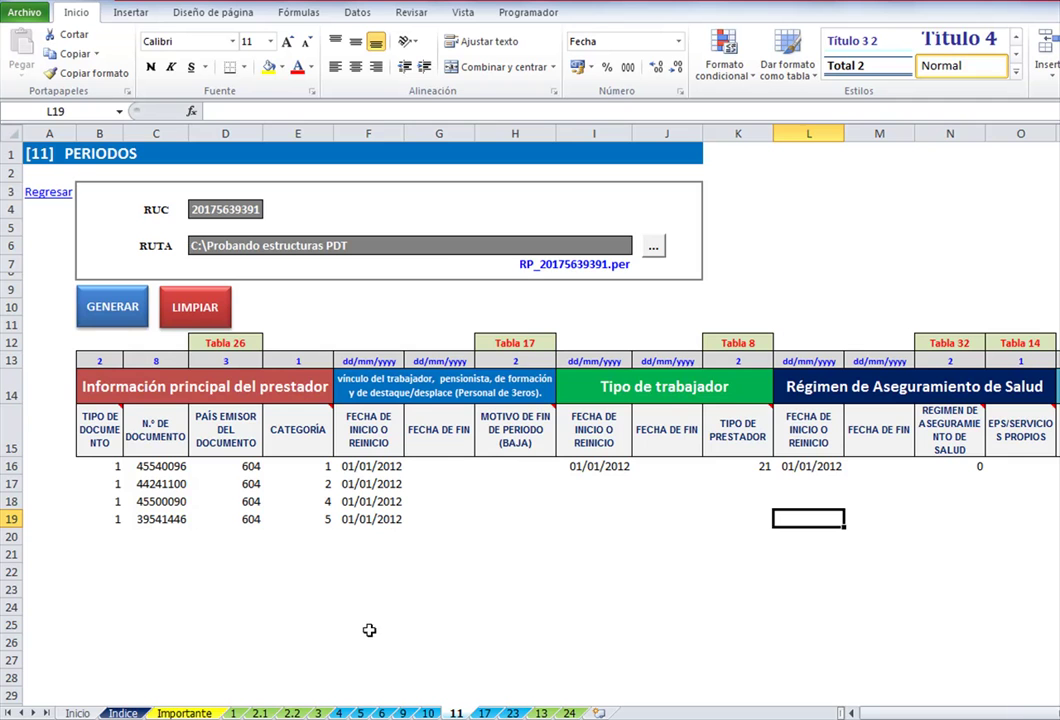
left_click(185, 713)
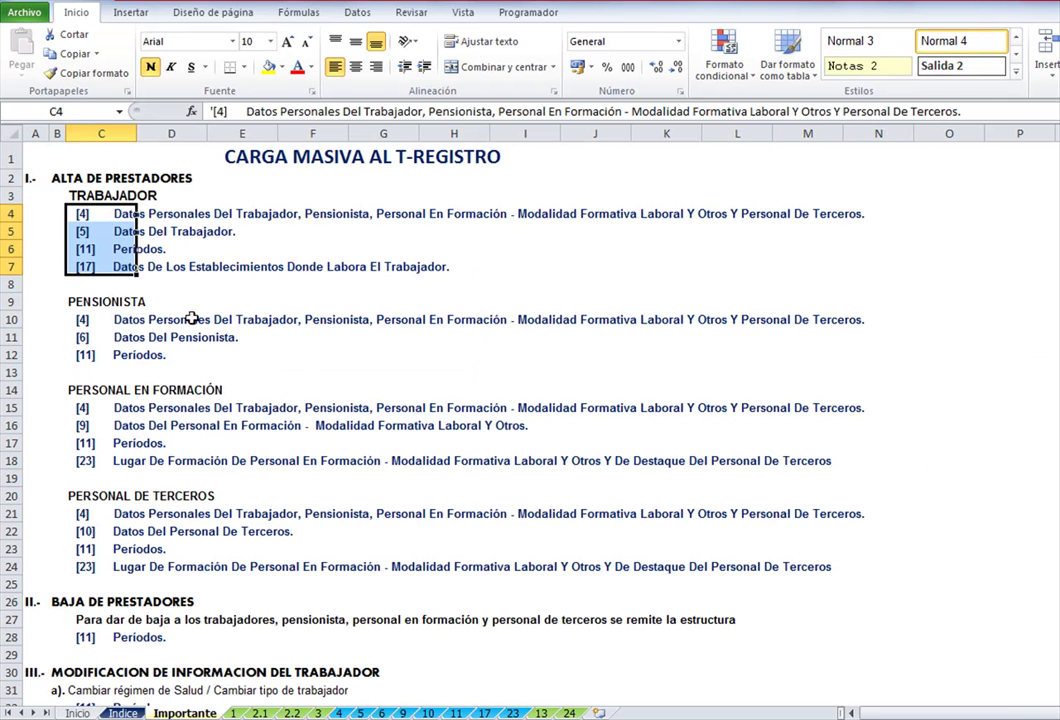
Step: From sheet 17, return to Importante and highlight the pensioner and trainee structure lists
left_click(85, 266)
left_click(250, 484)
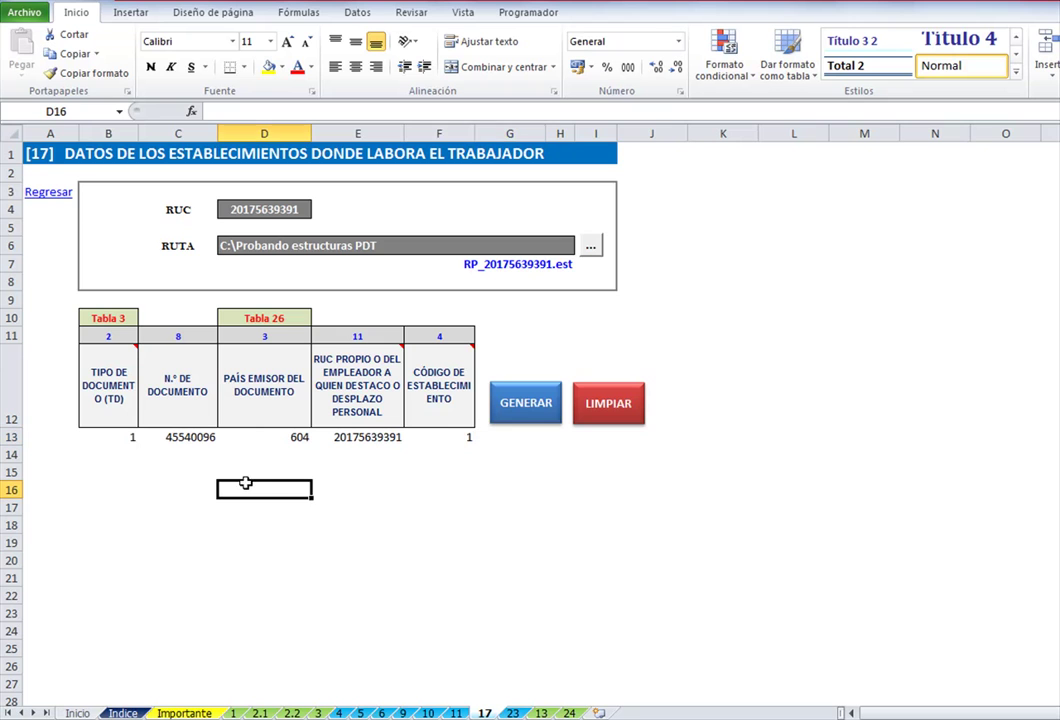
left_click(101, 483)
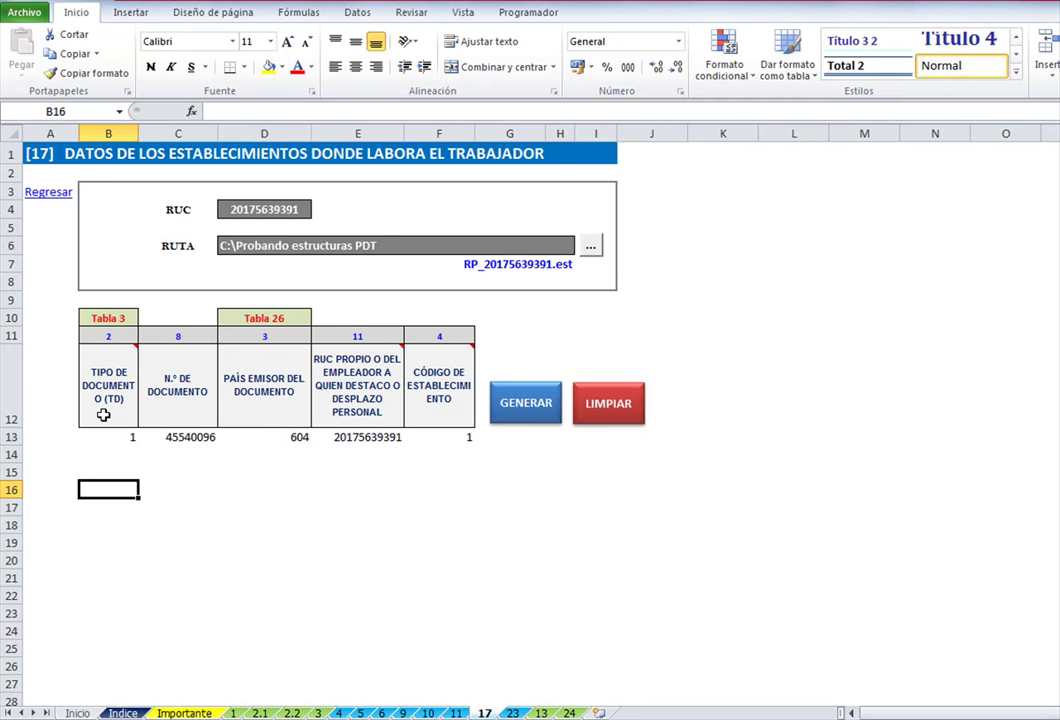
left_click(190, 712)
left_click(282, 266)
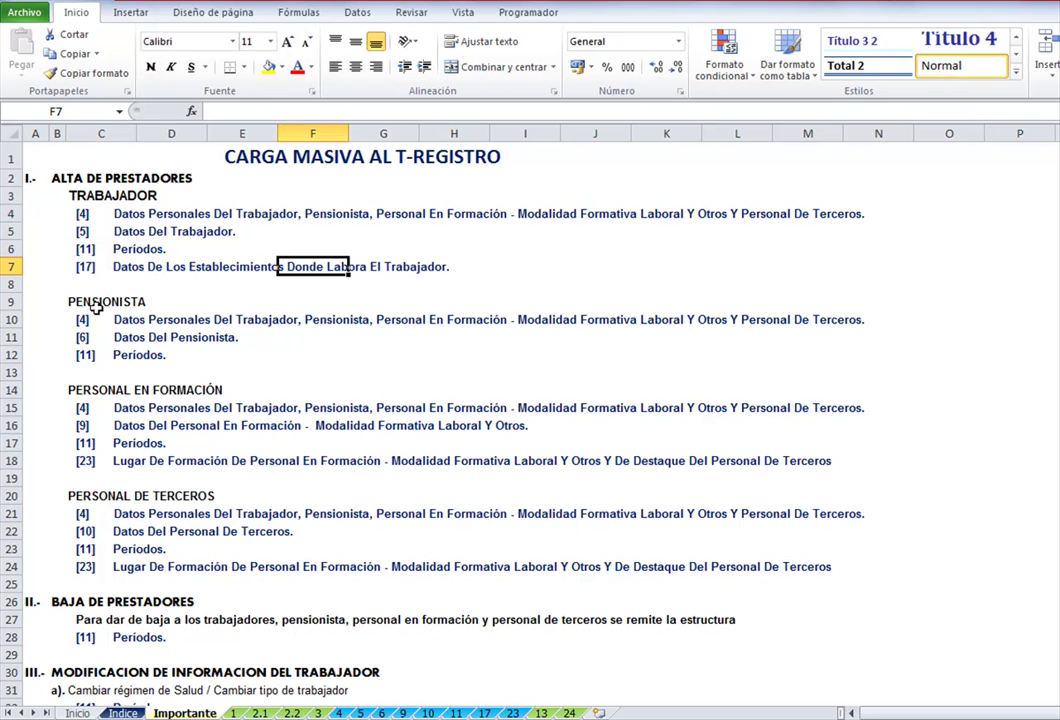
left_click_drag(79, 302, 200, 352)
left_click(312, 369)
left_click_drag(100, 390, 100, 461)
left_click(242, 461)
Step: Review the trainee and third-party structures, then highlight the BAJA DE PRESTADORES section
scroll(220, 468, "down", 3)
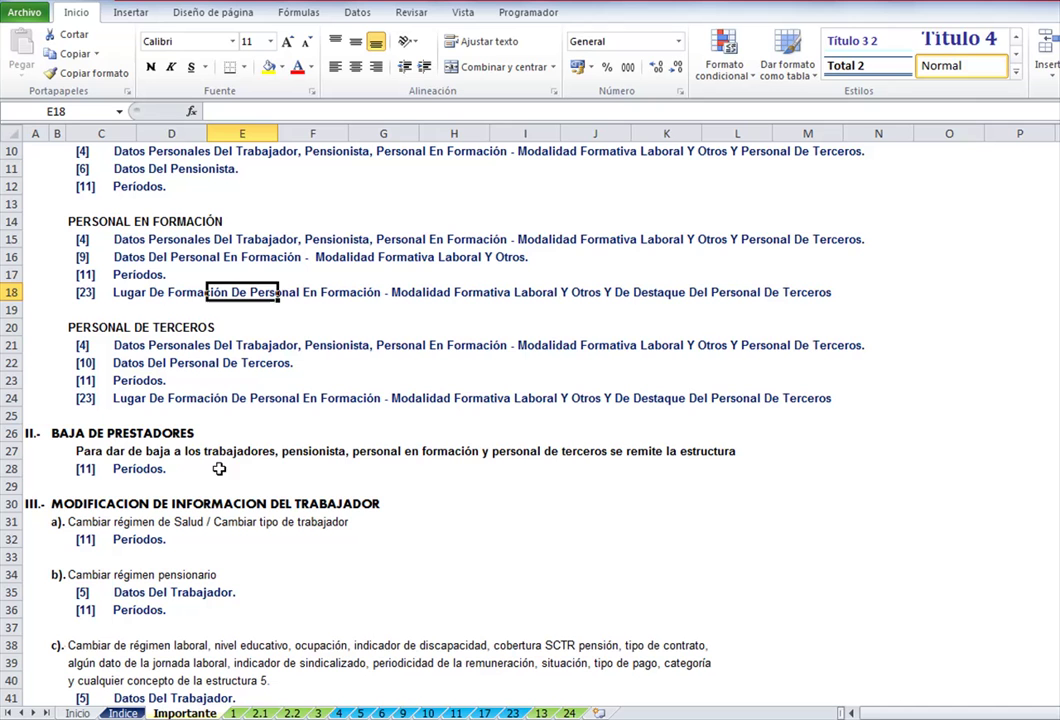
left_click(160, 274)
left_click(106, 345)
left_click(130, 398)
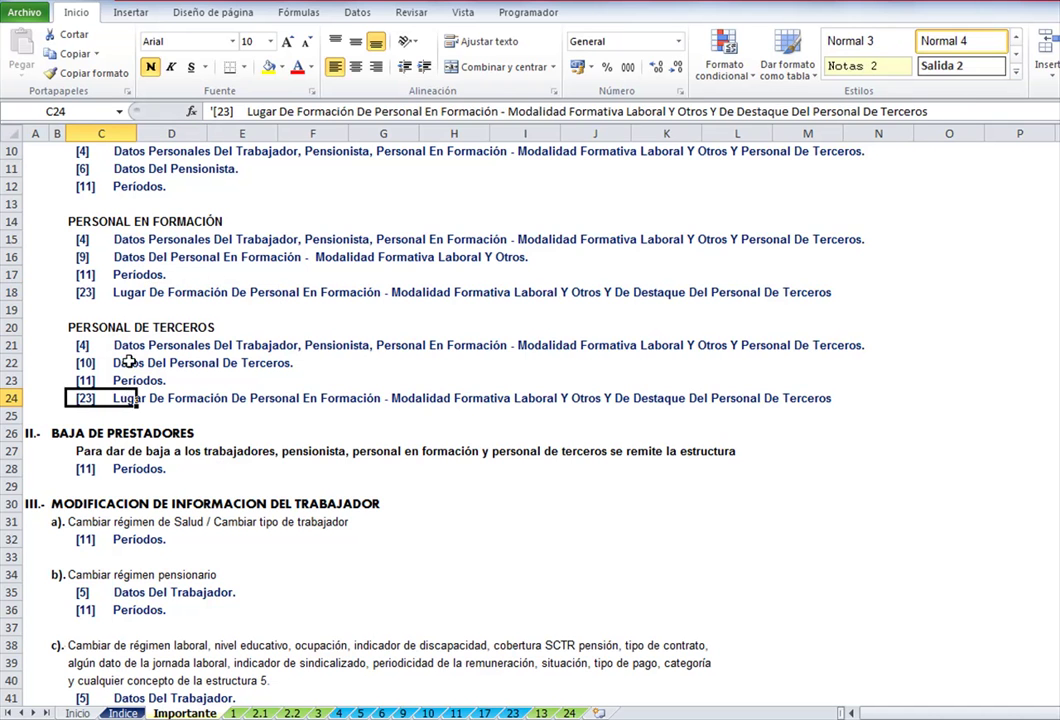
left_click(133, 310)
scroll(140, 348, "down", 1)
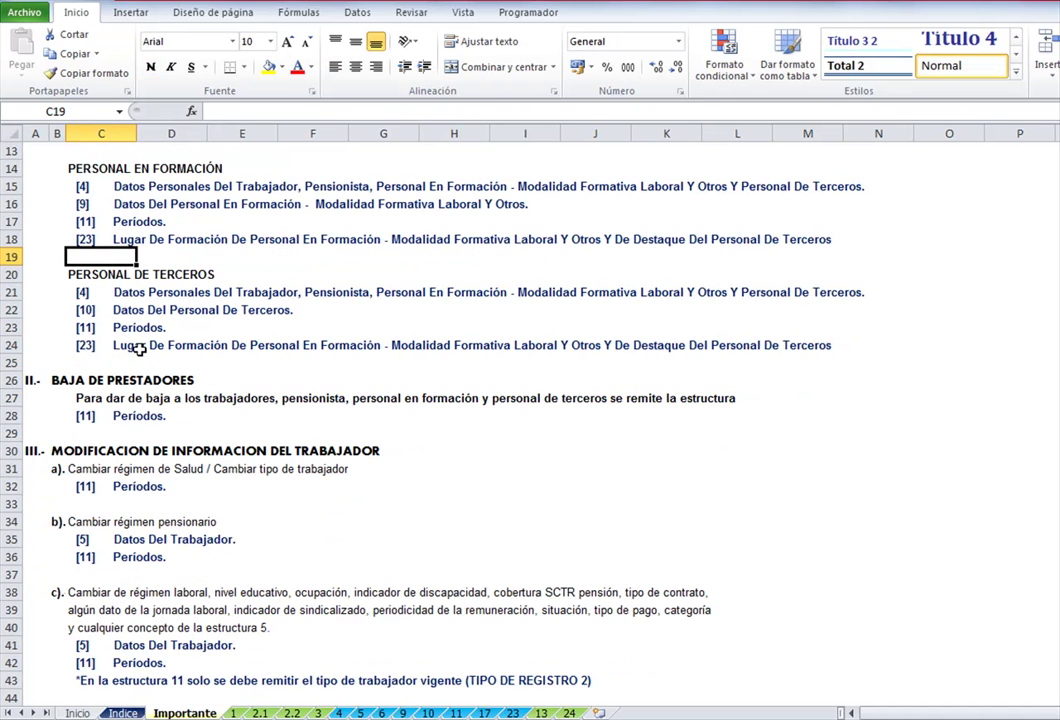
scroll(348, 290, "down", 3)
mouse_move(60, 221)
left_mouse_down()
mouse_move(818, 240)
mouse_move(818, 258)
left_mouse_up()
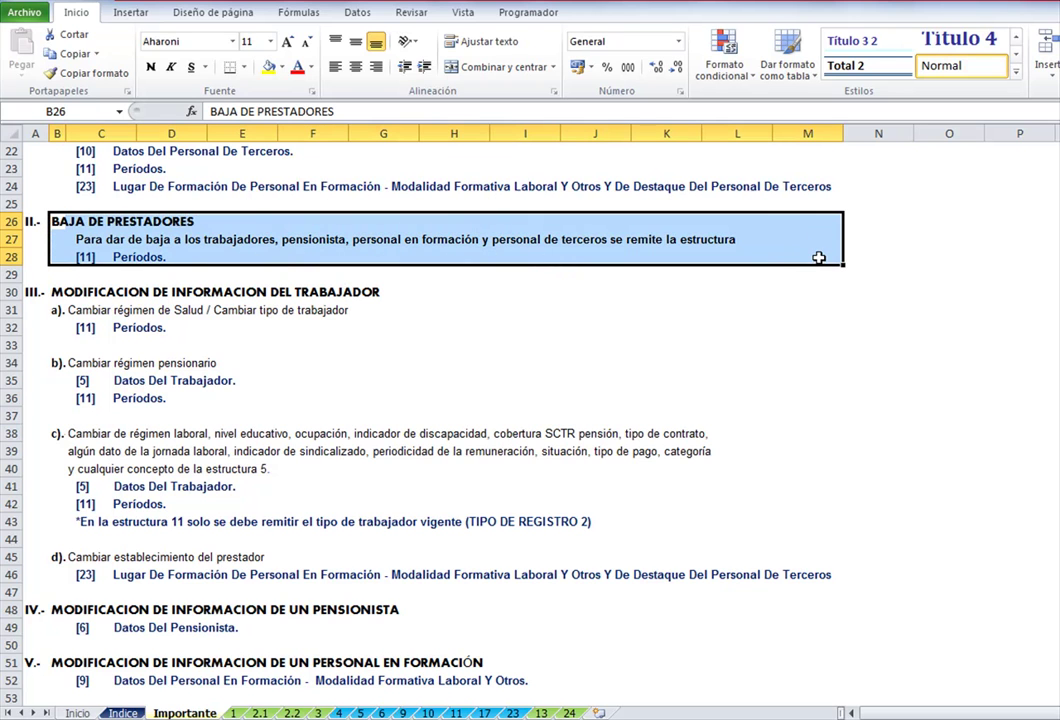
Step: On sheet 11 PERIODOS, check the worker-type headings and start date 01/01/2012 across the four rows
left_click(456, 713)
left_click(490, 519)
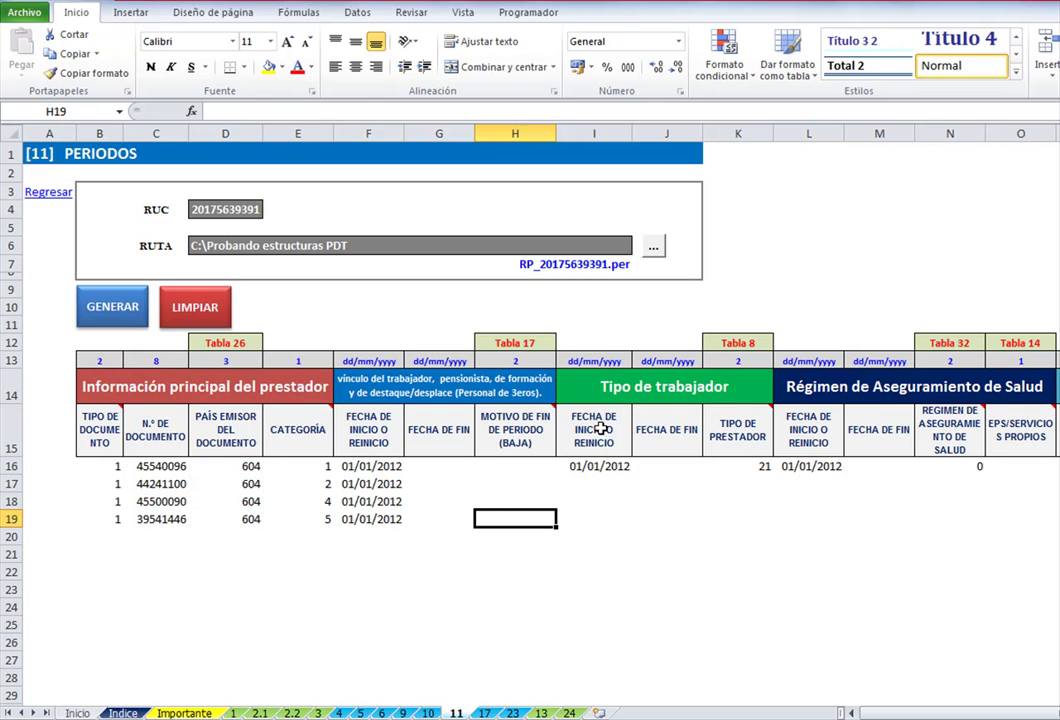
left_click(634, 386)
left_click(605, 440)
left_click(594, 468)
left_click(675, 467)
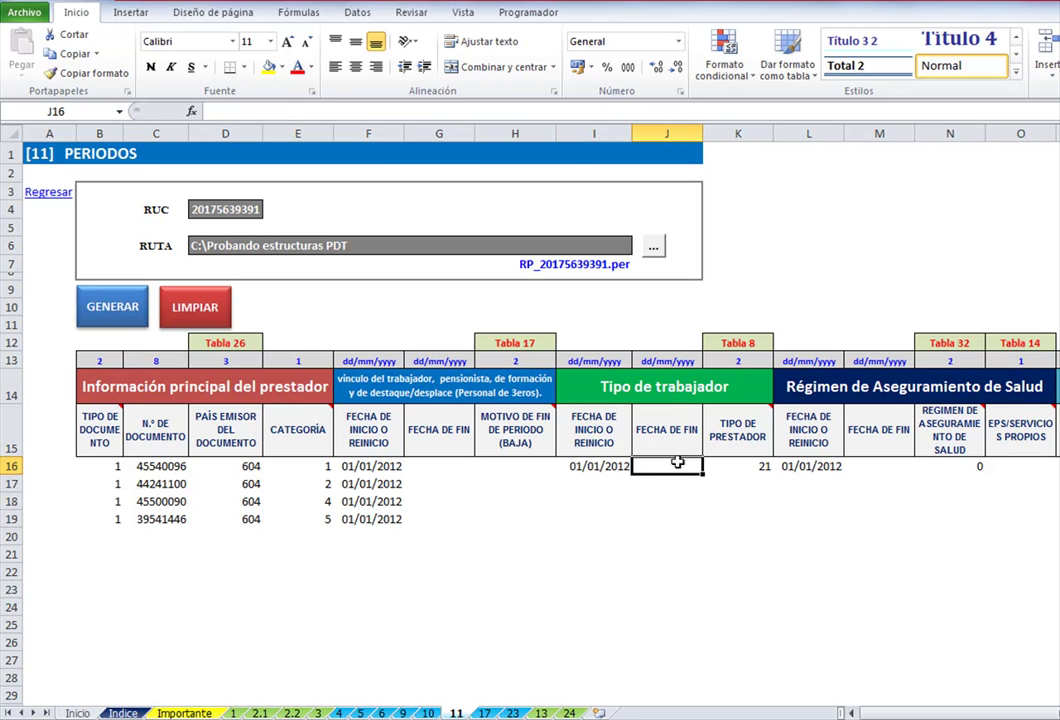
left_click_drag(110, 466, 1055, 540)
left_click(667, 518)
Step: Check the first worker's document type, country code 604, start date and empty end-of-period cells
left_click(110, 464)
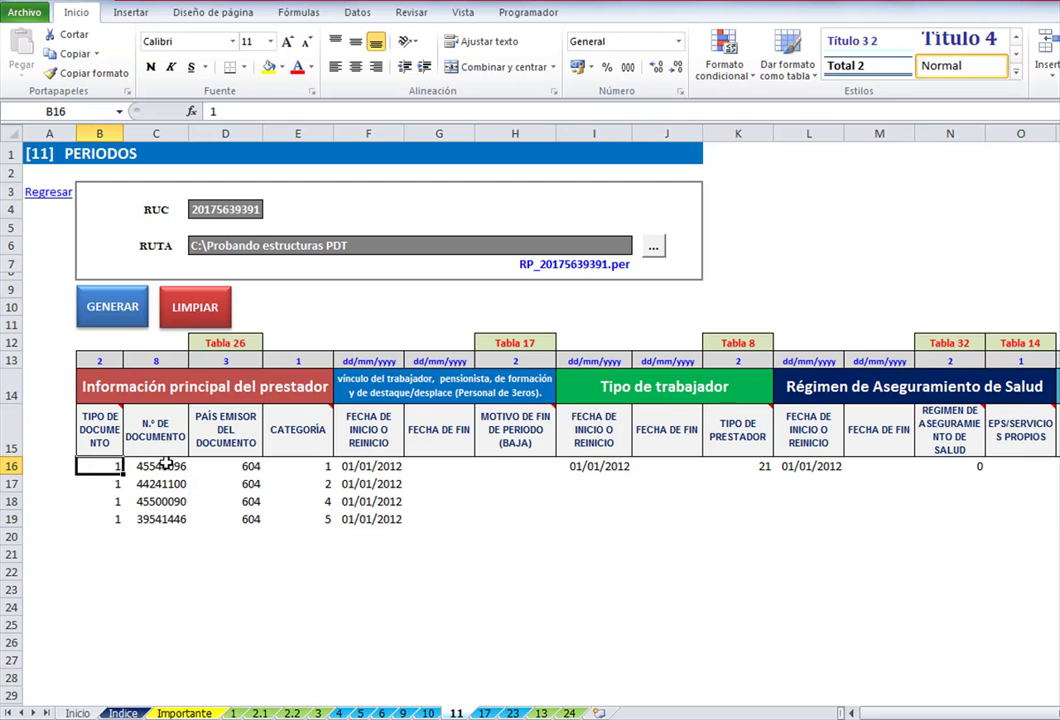
left_click(250, 465)
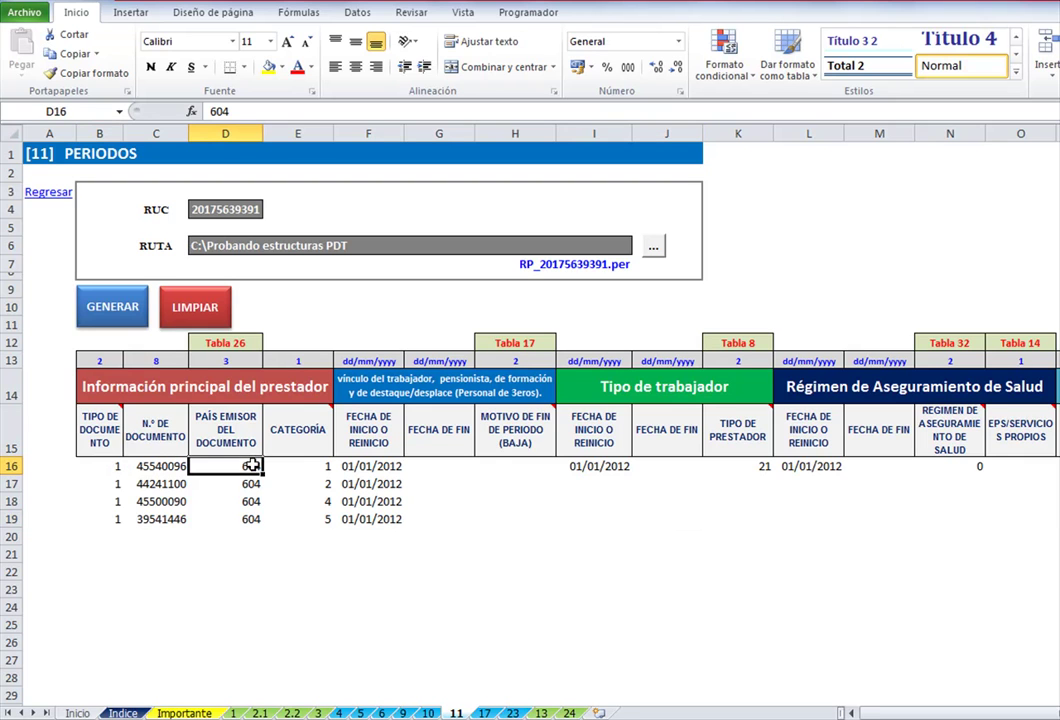
left_click(600, 466)
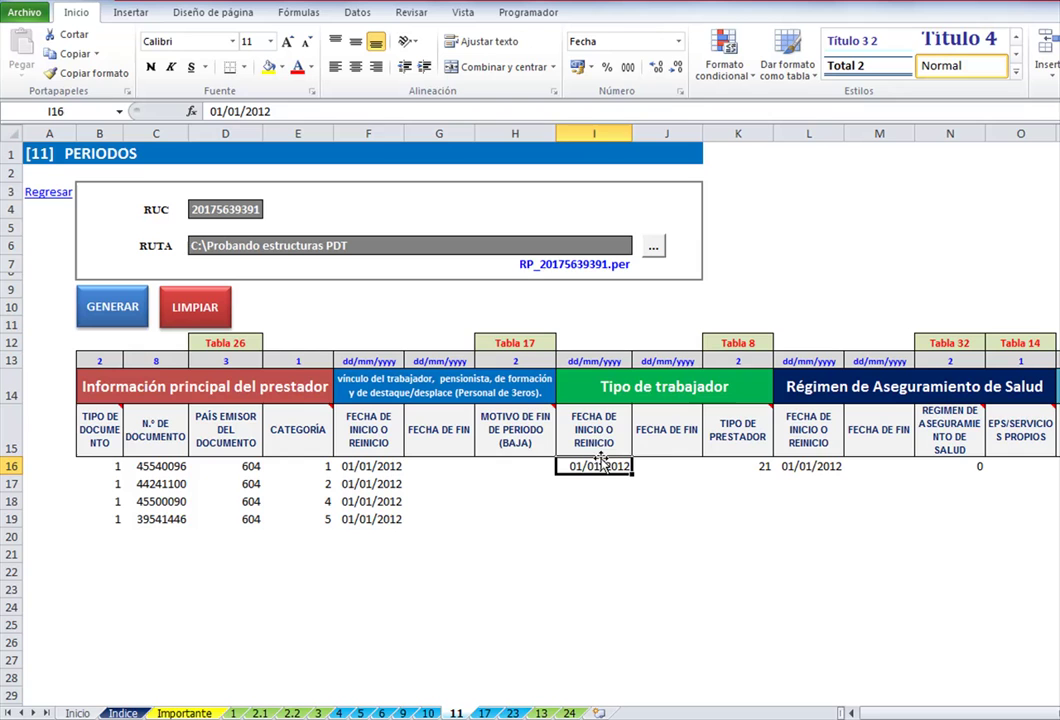
left_click(440, 466)
left_click(674, 466)
left_click(446, 470)
left_click(383, 388)
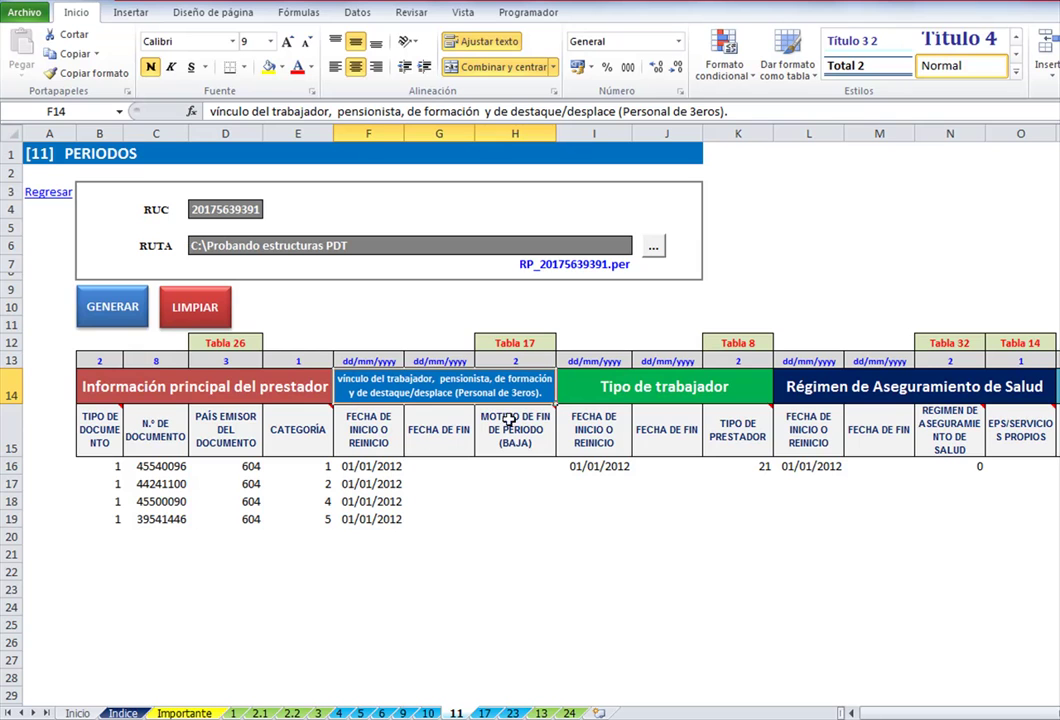
left_click(441, 536)
left_click(440, 466)
left_click(440, 450)
left_click(453, 462)
left_click(815, 517)
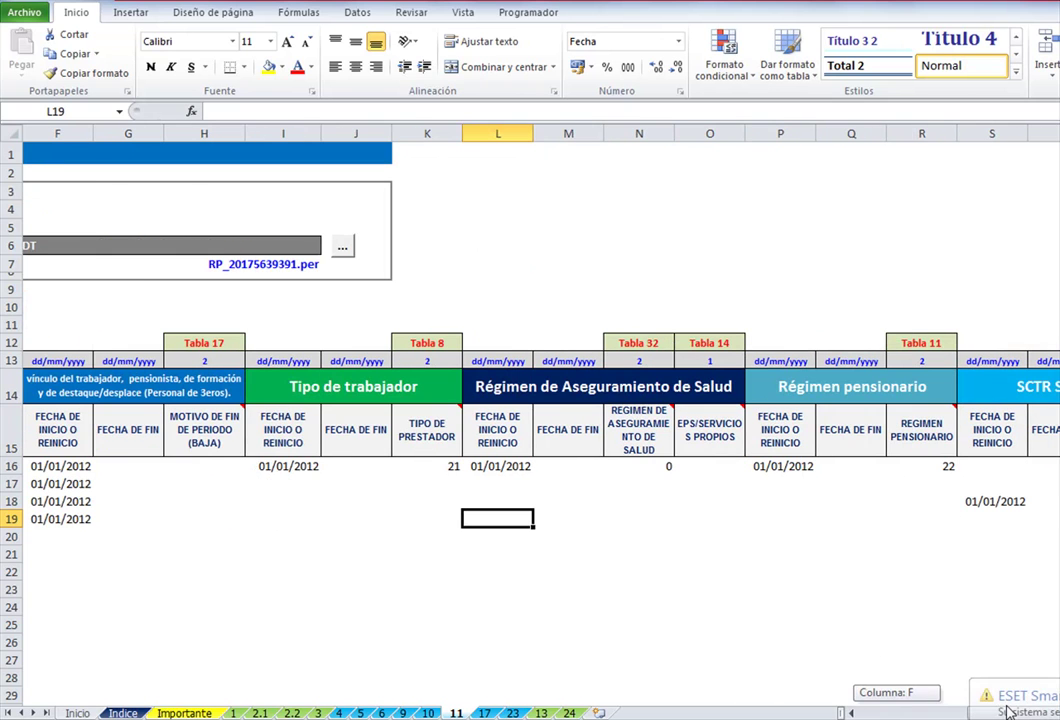
left_click_drag(908, 705, 918, 705)
left_click(512, 556)
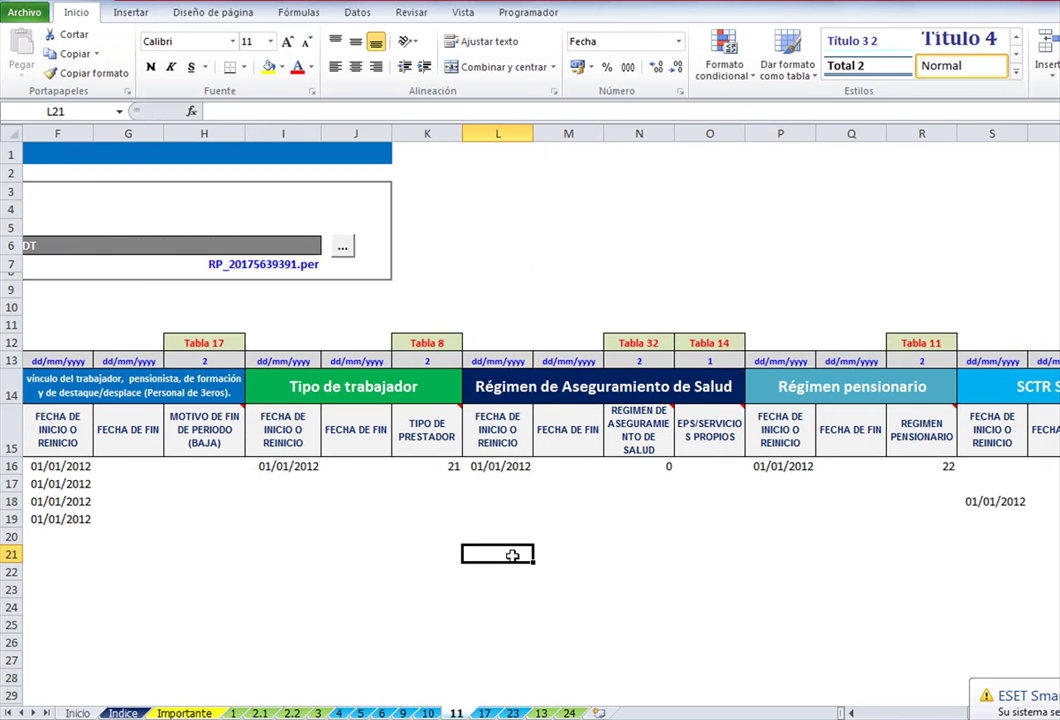
left_click(562, 484)
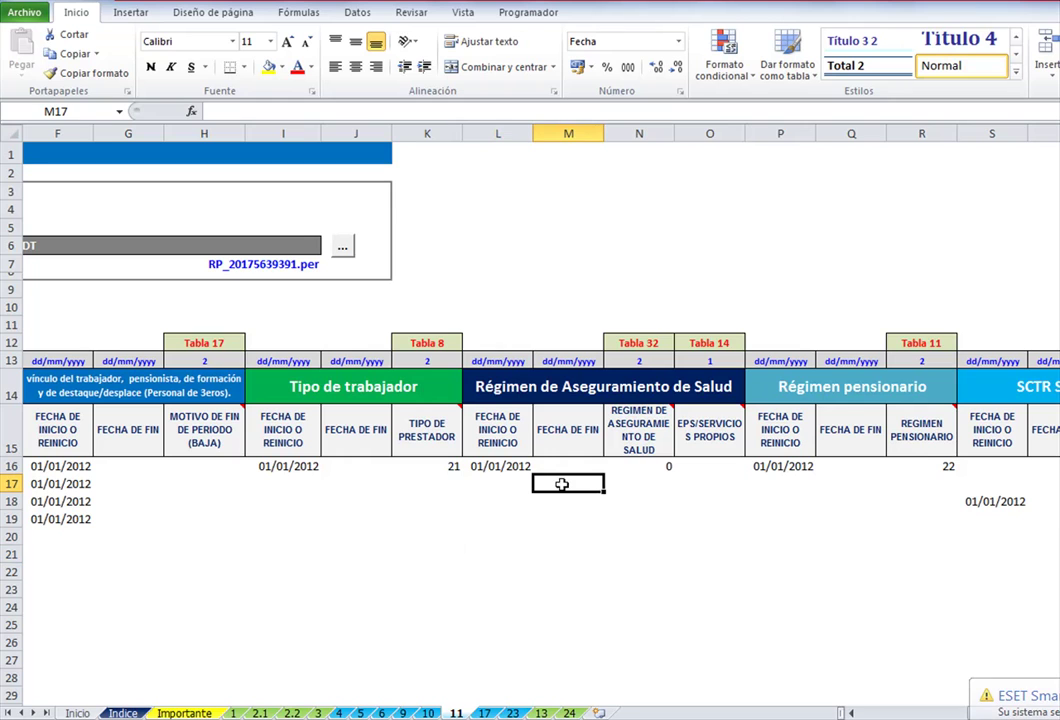
left_click(503, 502)
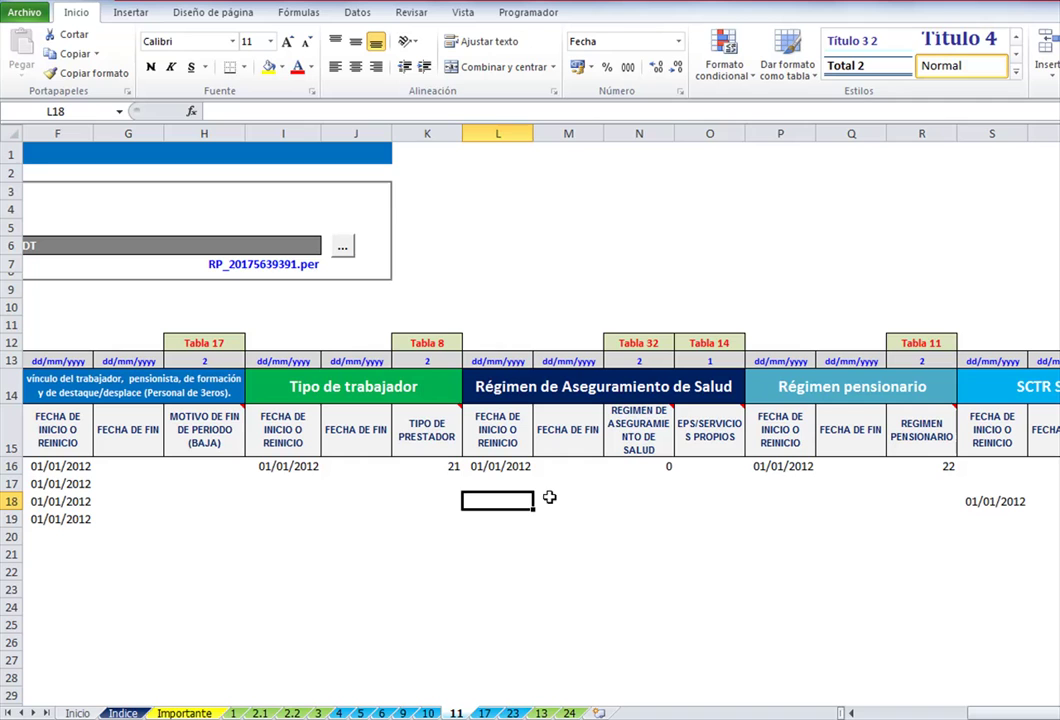
left_click(812, 465)
key("Up")
key("Up")
left_click(850, 496)
left_click(797, 466)
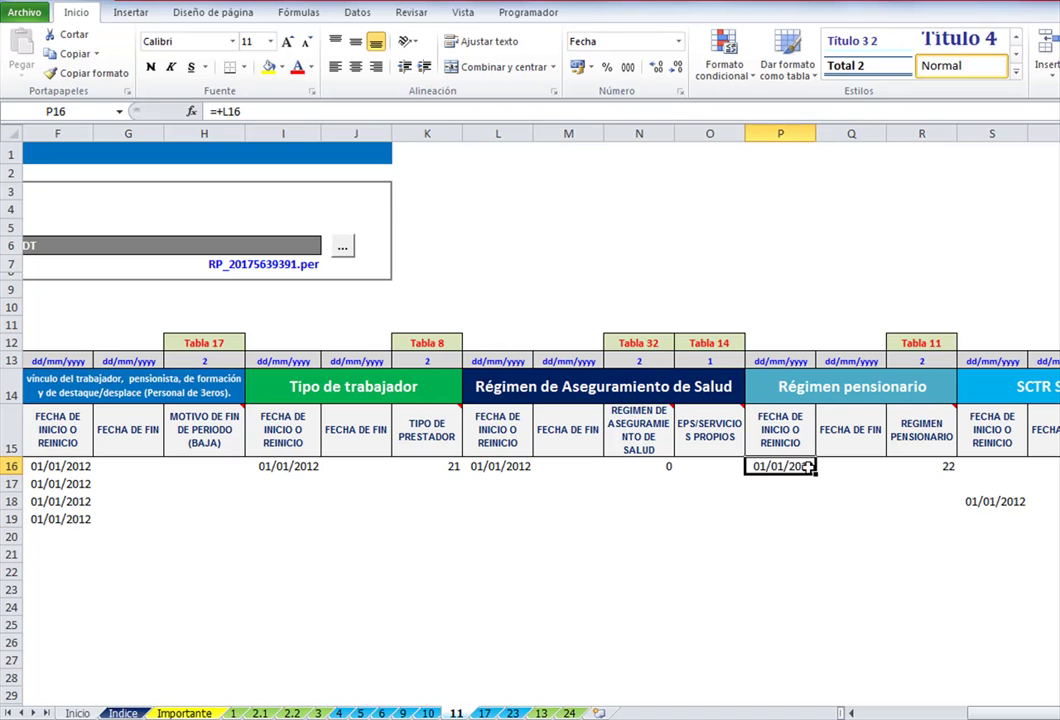
left_click(872, 485)
left_click(852, 468)
left_click(772, 468)
left_click(856, 470)
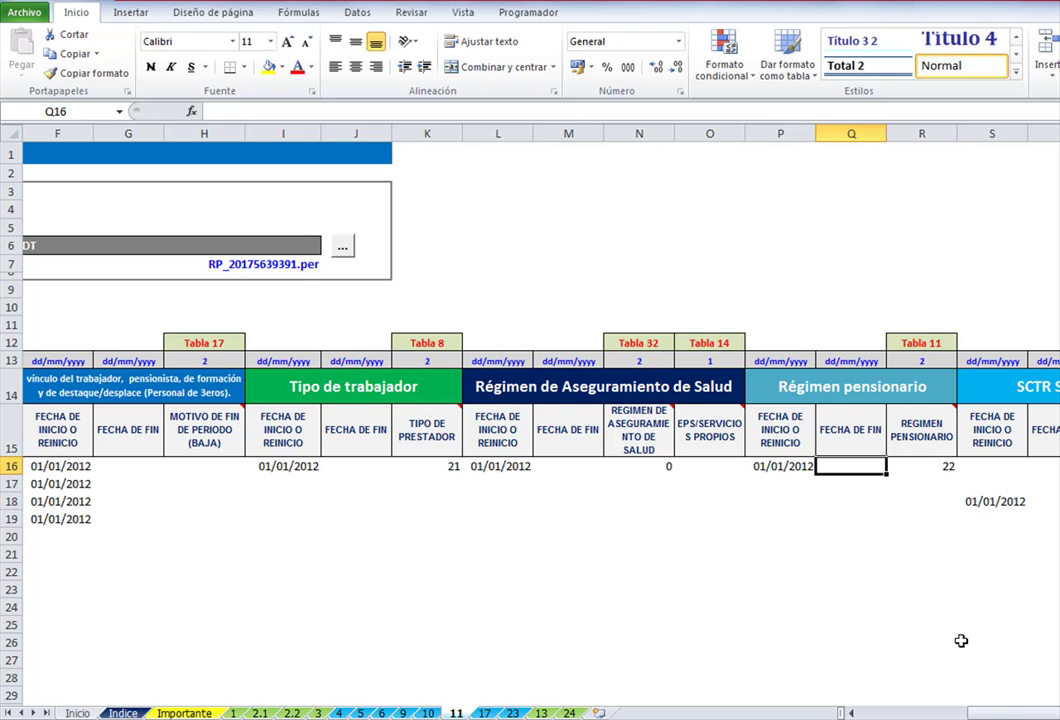
left_click_drag(985, 713, 725, 684)
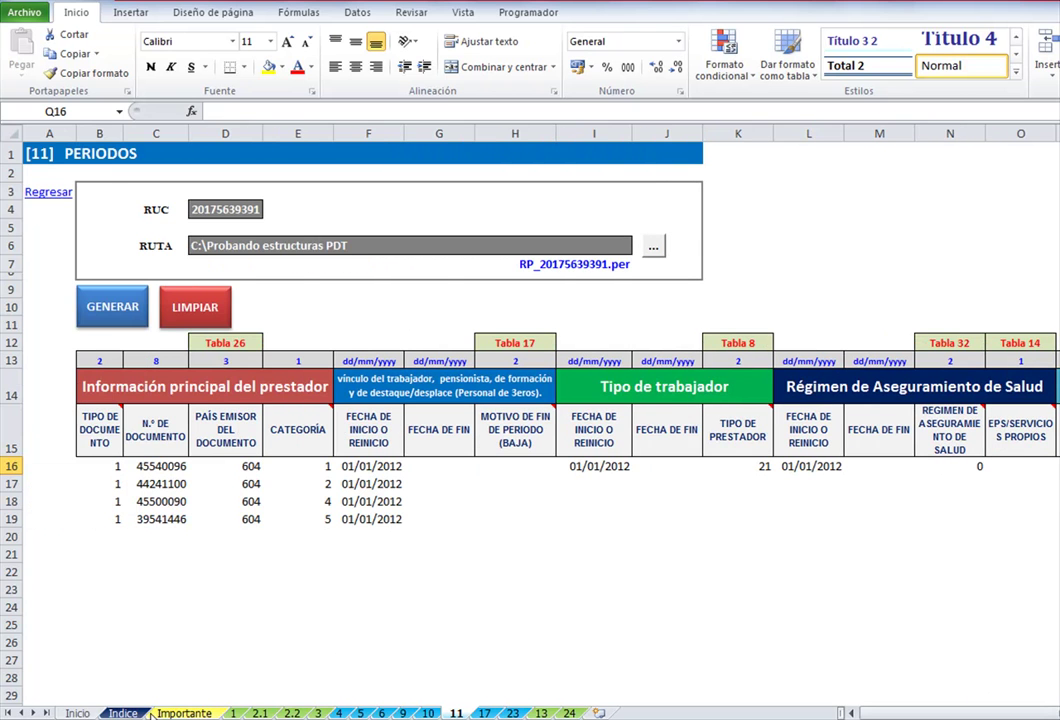
Step: On Importante, highlight Períodos and [5] Datos Del Trabajador under pension regime change
left_click(184, 713)
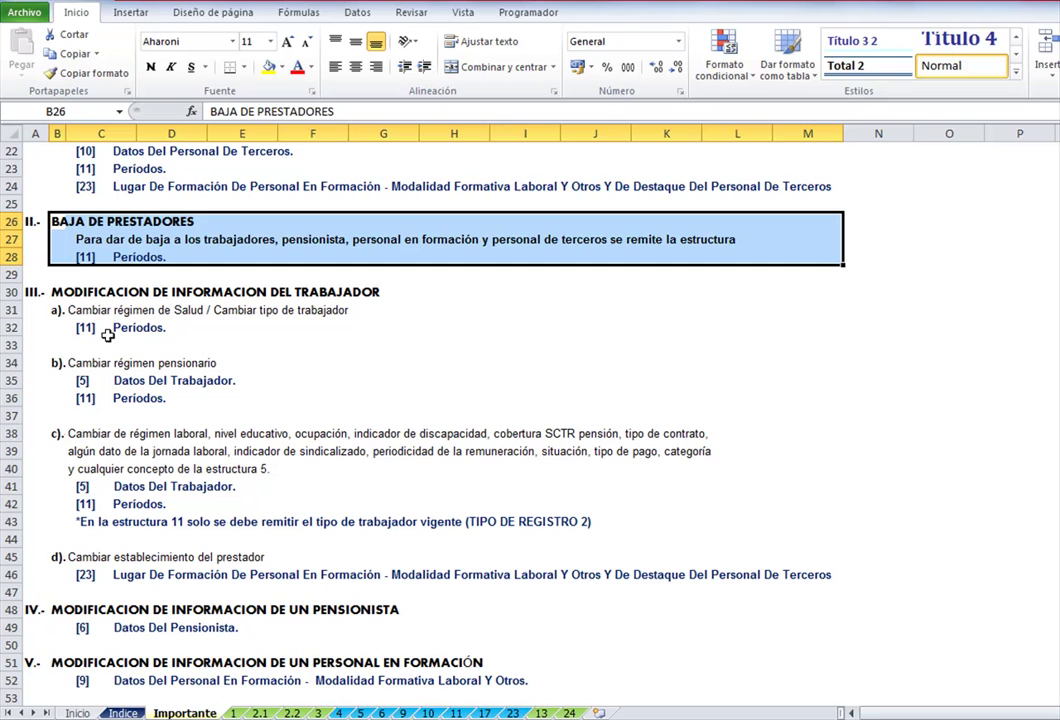
left_click(106, 330)
left_click(103, 311)
key("Down")
key("Down")
key("Down")
key("Down")
key("Down")
key("Down")
scroll(273, 357, "down", 1)
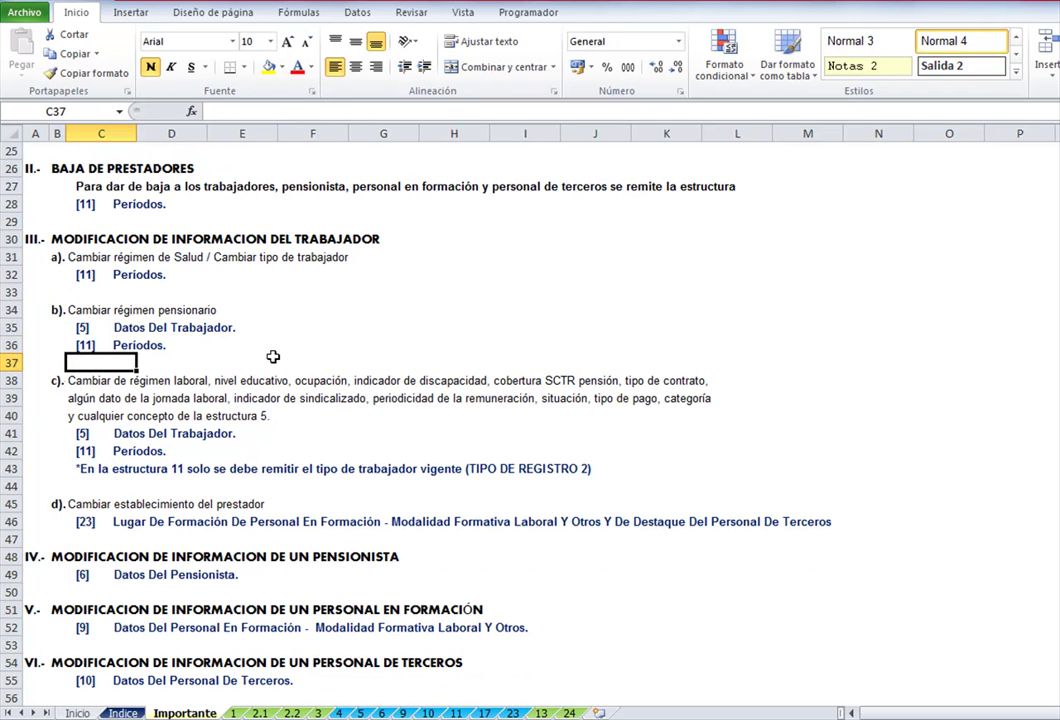
left_click(92, 345)
left_click_drag(92, 345, 213, 344)
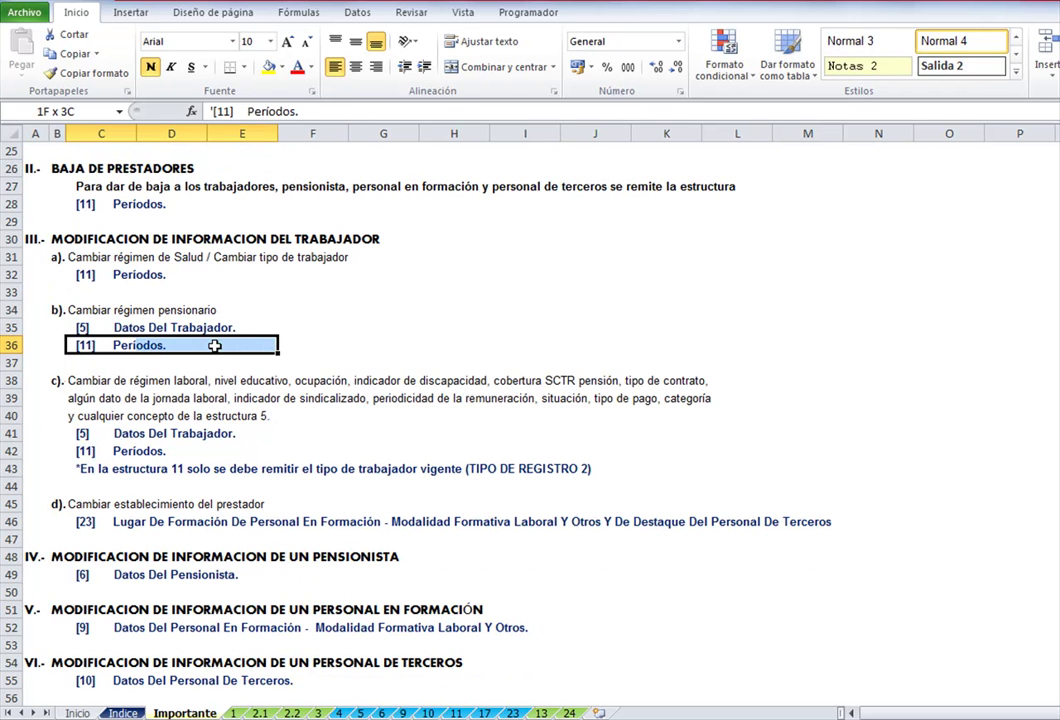
left_click(224, 380)
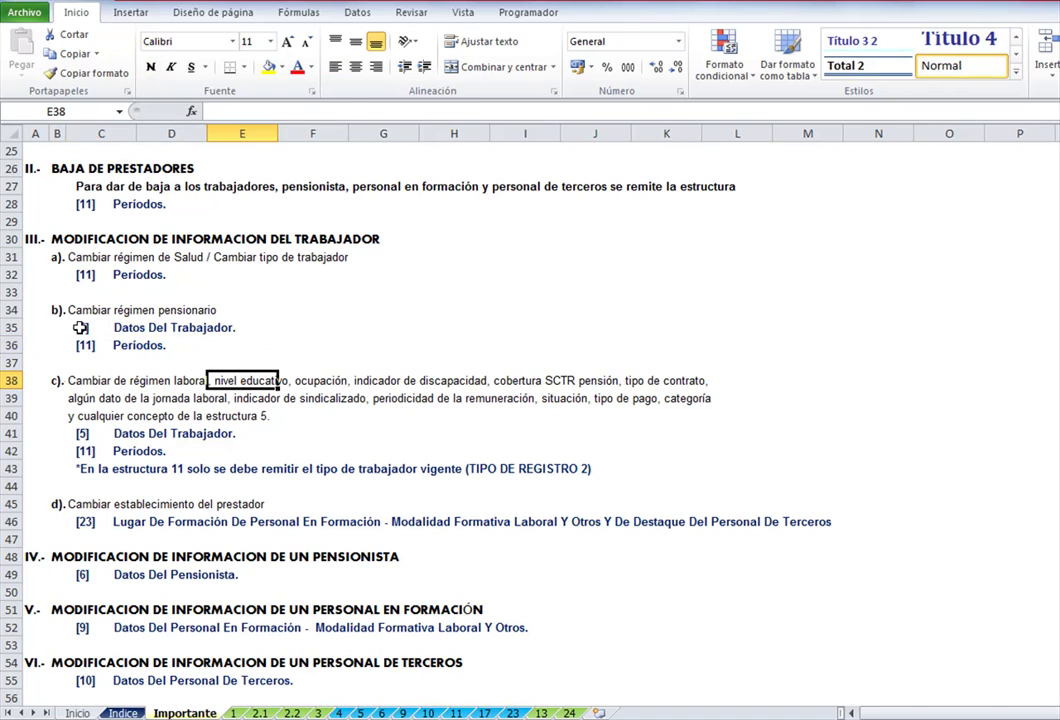
left_click_drag(95, 327, 235, 327)
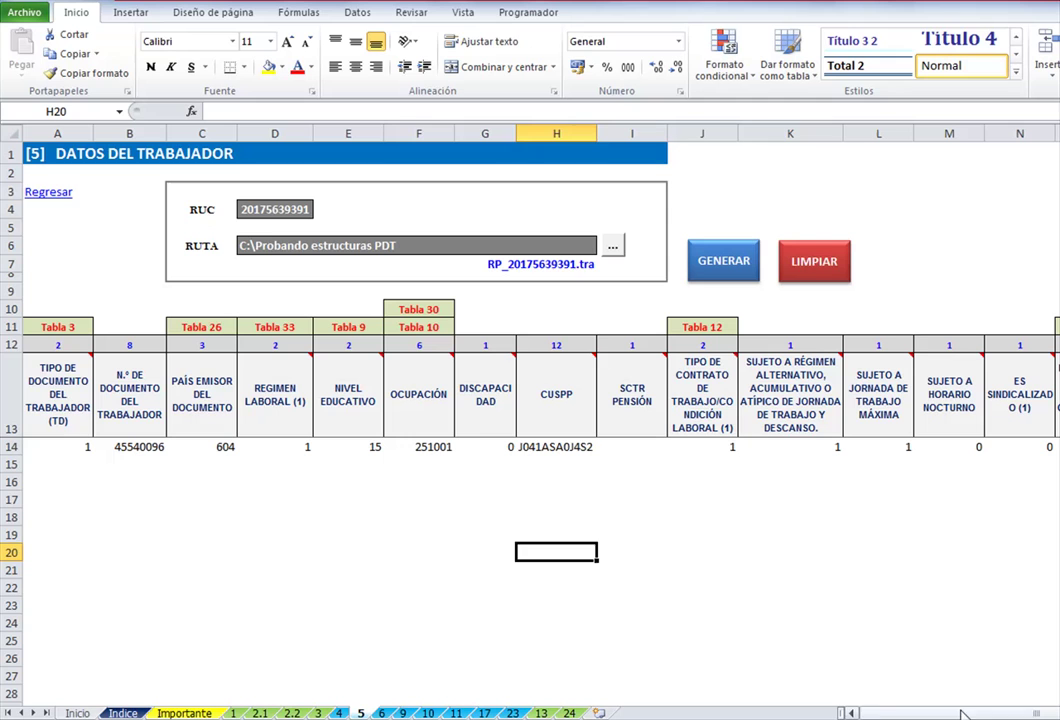
Step: Inspect the worker's CUSPP code on sheet 5, then return to the Importante sheet
left_click(561, 431)
mouse_move(556, 394)
left_click(565, 447)
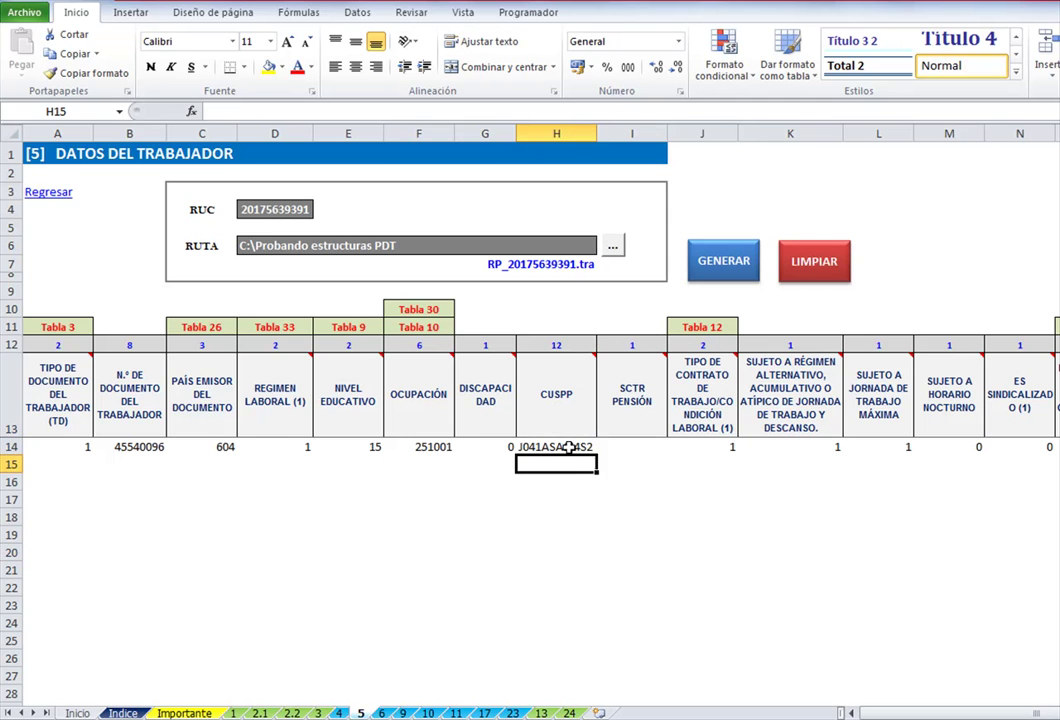
key("Up")
key("Down")
key("Down")
left_click(566, 450)
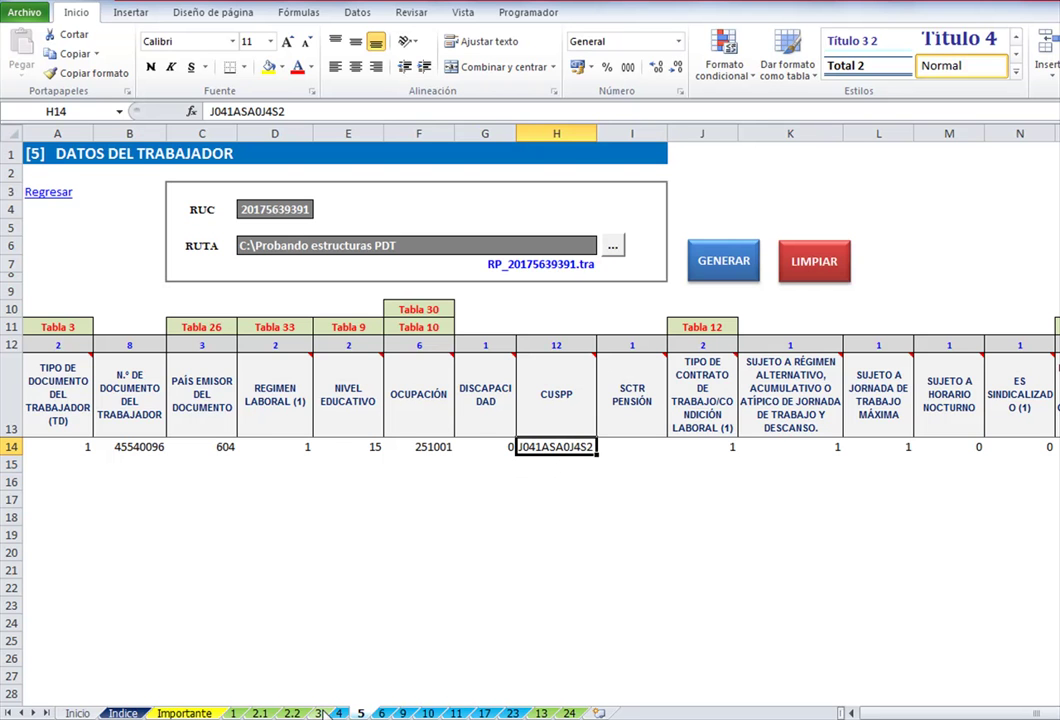
left_click(176, 713)
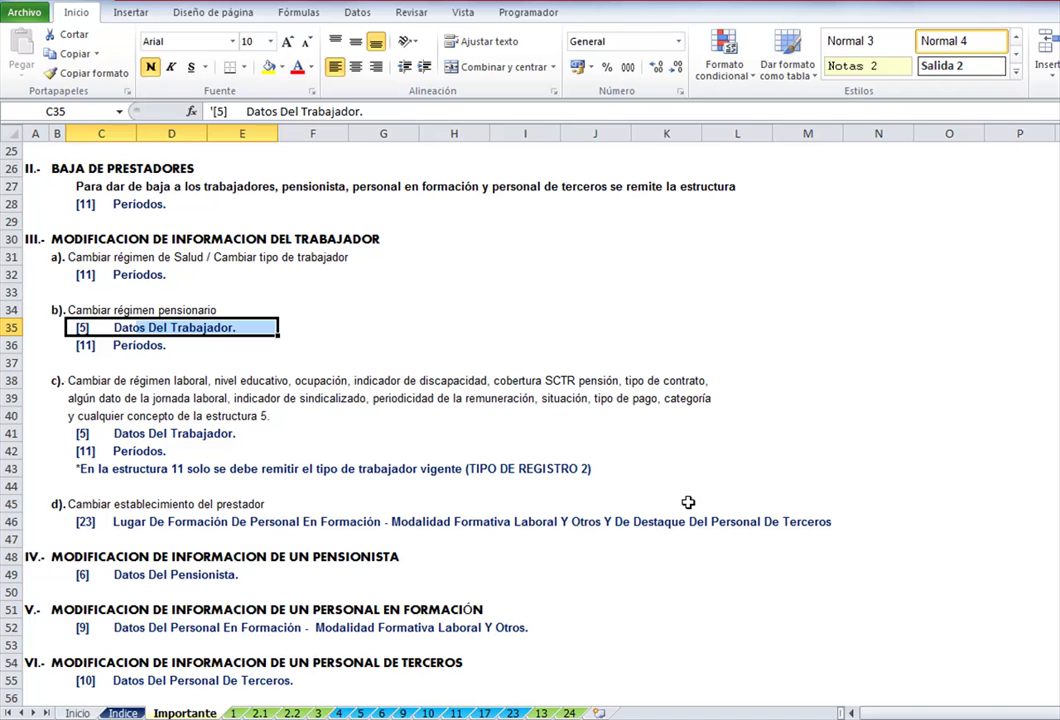
Step: Review the structure 5 entries for pension regime and labour data changes
left_click(383, 345)
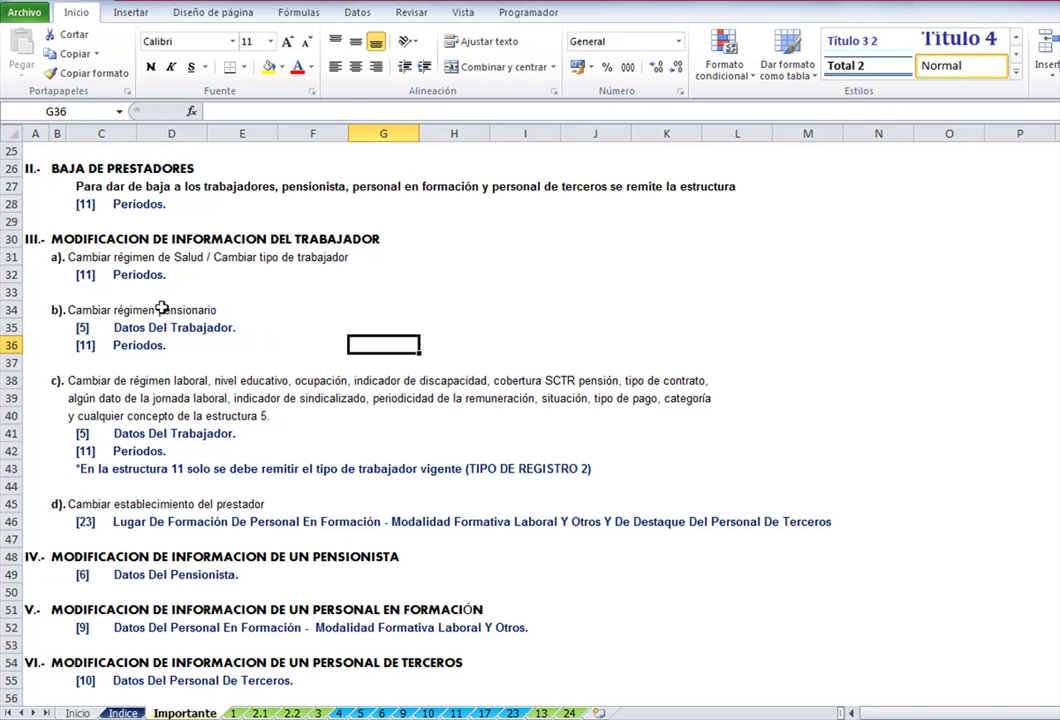
left_click(114, 333)
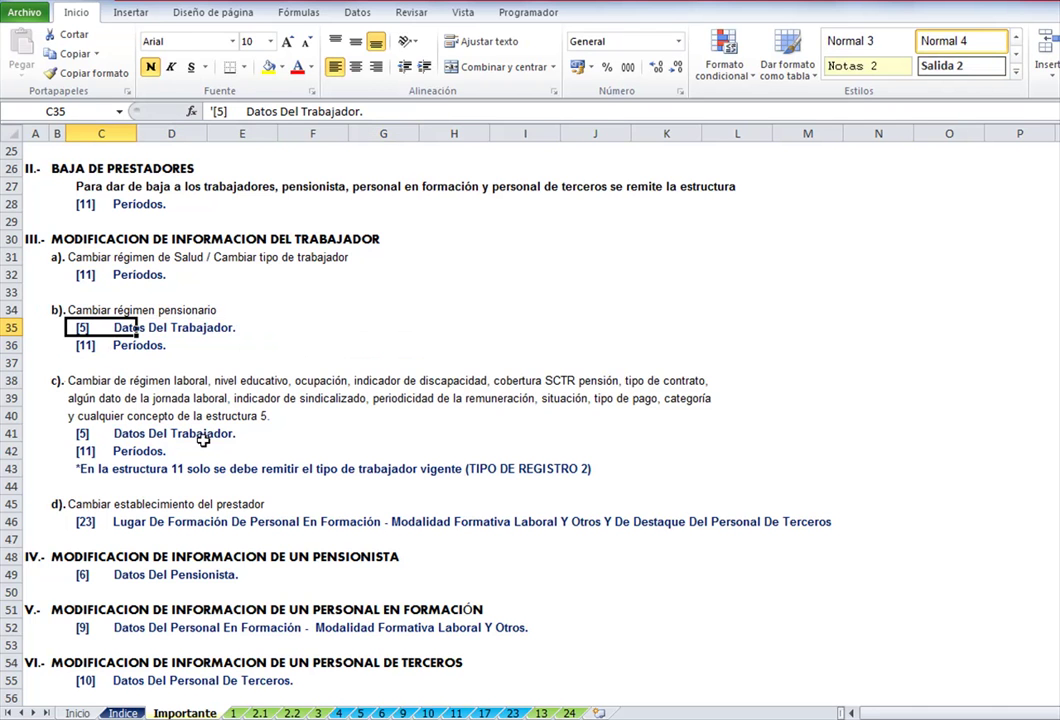
scroll(168, 365, "down", 1)
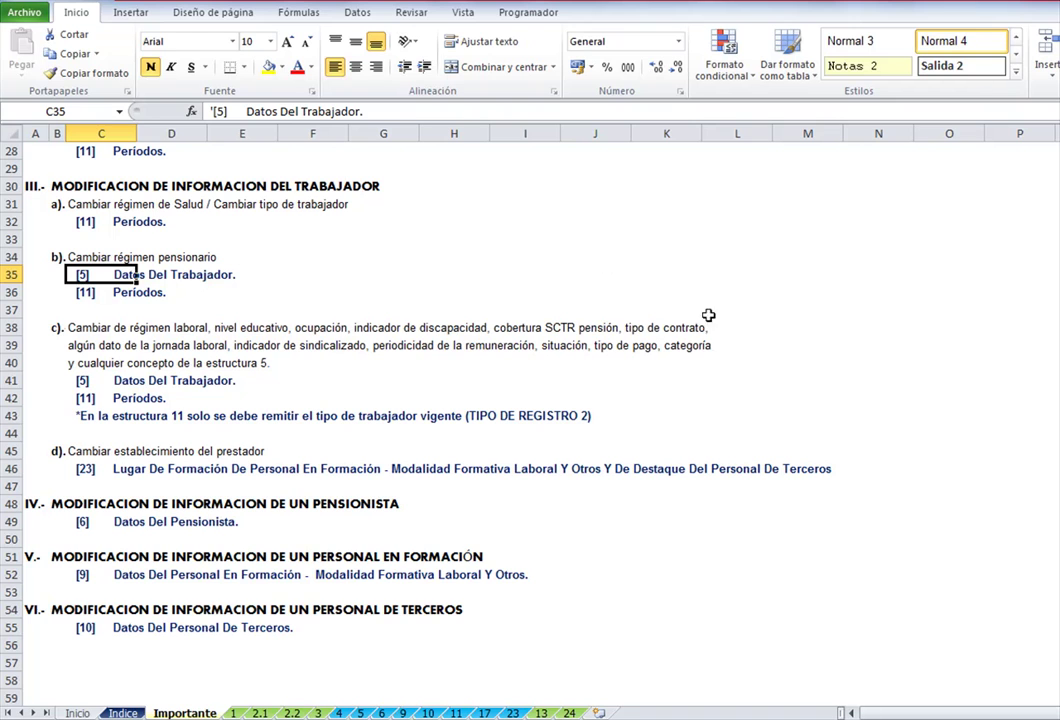
left_click(170, 309)
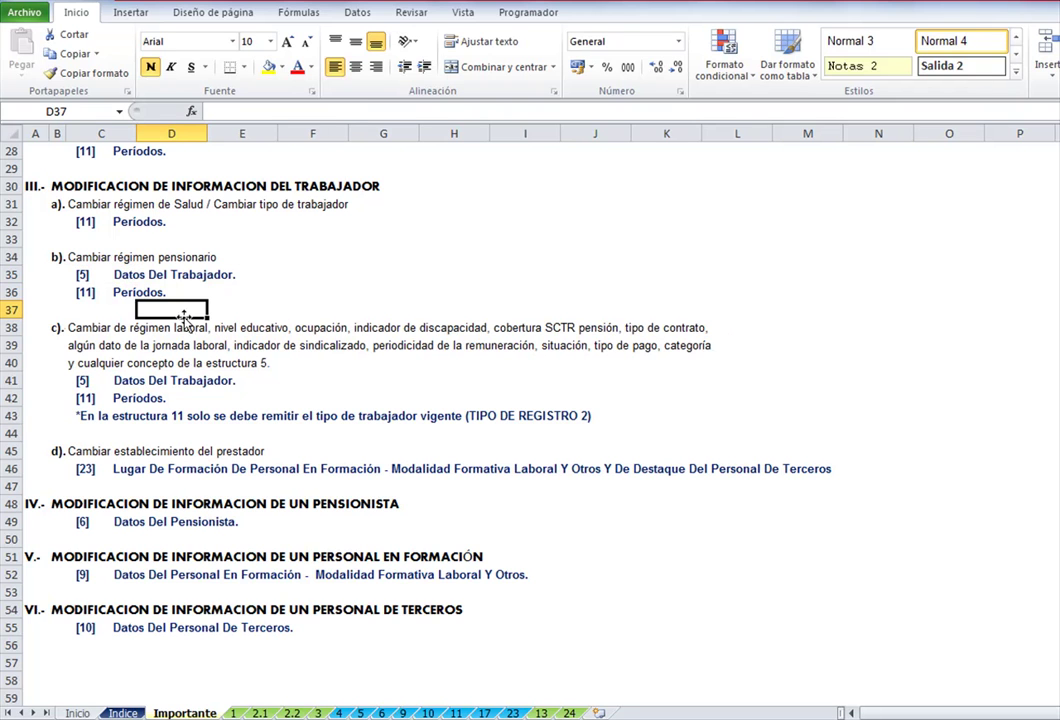
left_click(160, 440)
left_click(132, 379)
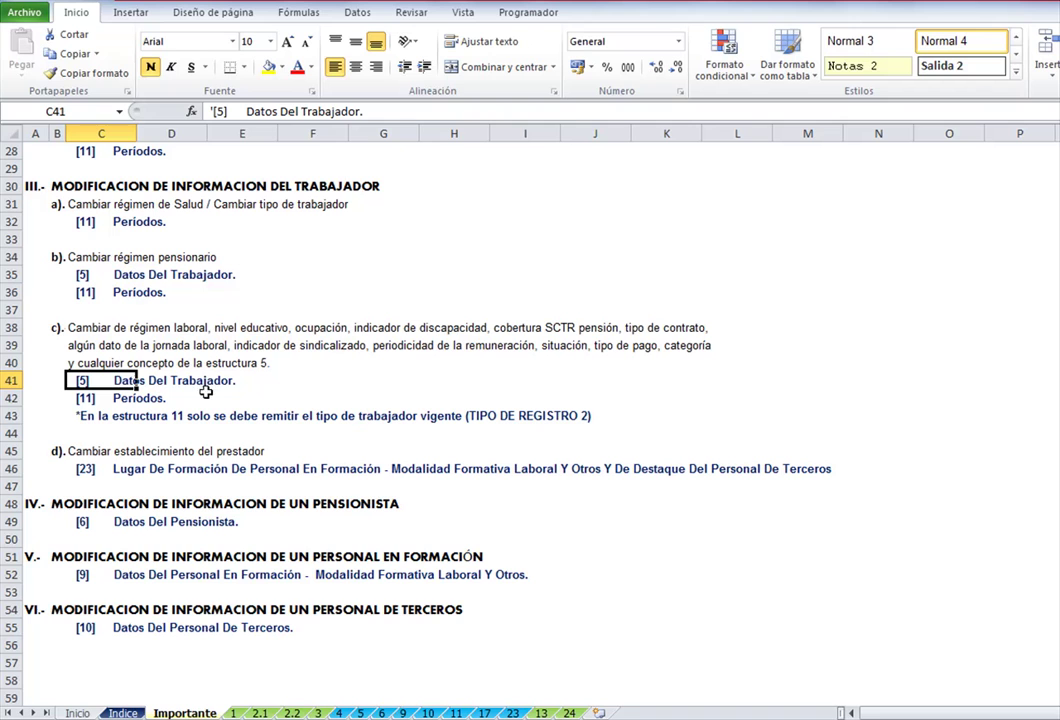
Step: Highlight the structure 11 note in row 43 and structure 23 line in row 46, then select row 49
key("Down")
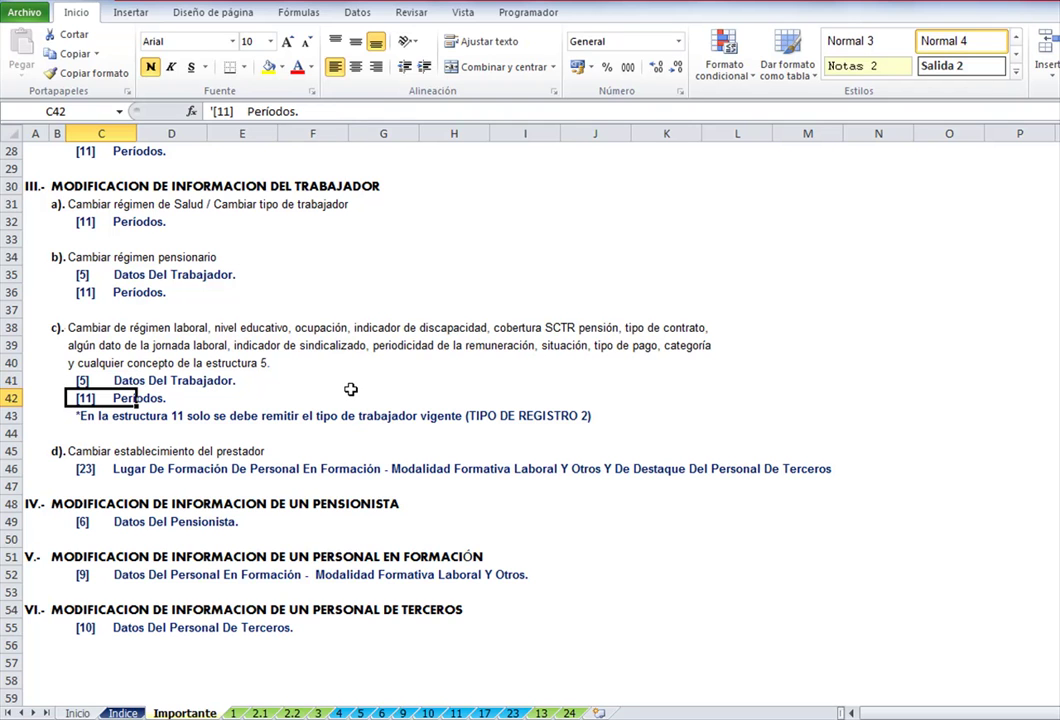
key("Down")
key("Down")
key("Up")
mouse_move(99, 421)
left_mouse_down()
mouse_move(561, 433)
mouse_move(610, 414)
left_mouse_up()
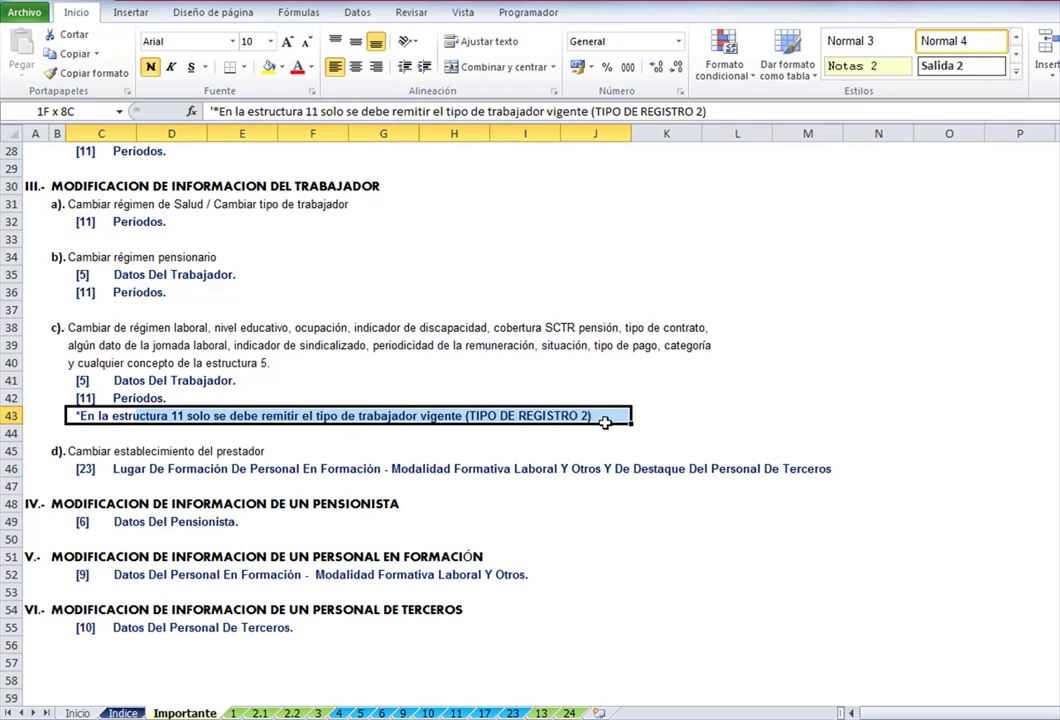
left_click(720, 414)
left_click_drag(70, 467, 976, 469)
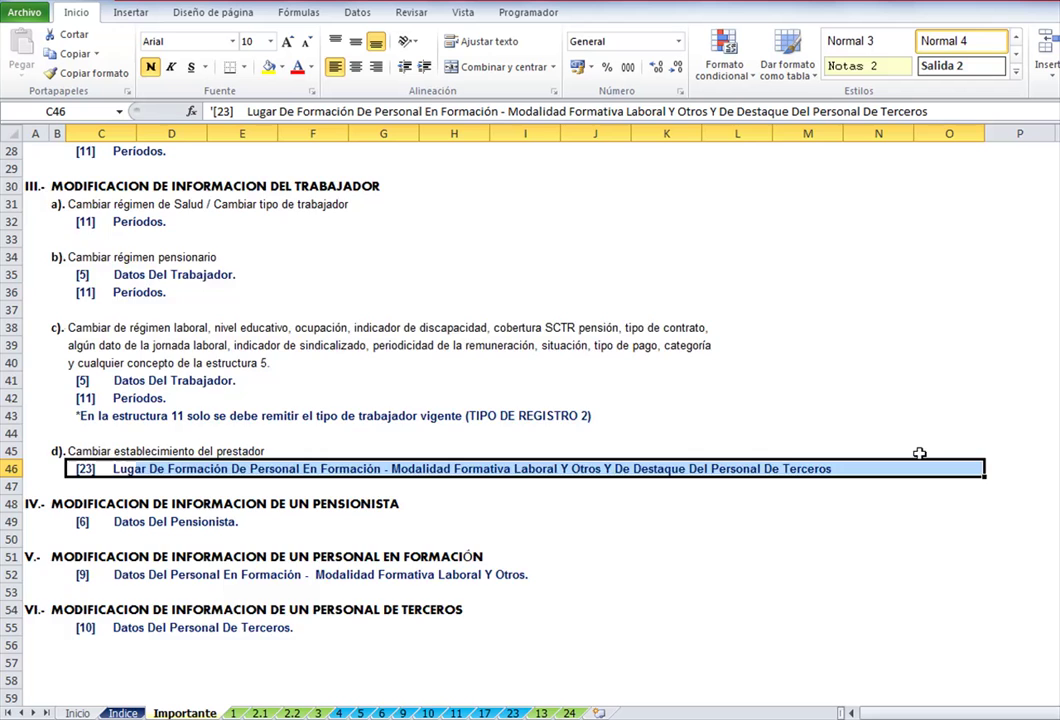
scroll(919, 453, "down", 2)
left_click(110, 416)
Step: Glance at sheet 23, then return to Importante and scroll back up its notes
left_click(512, 713)
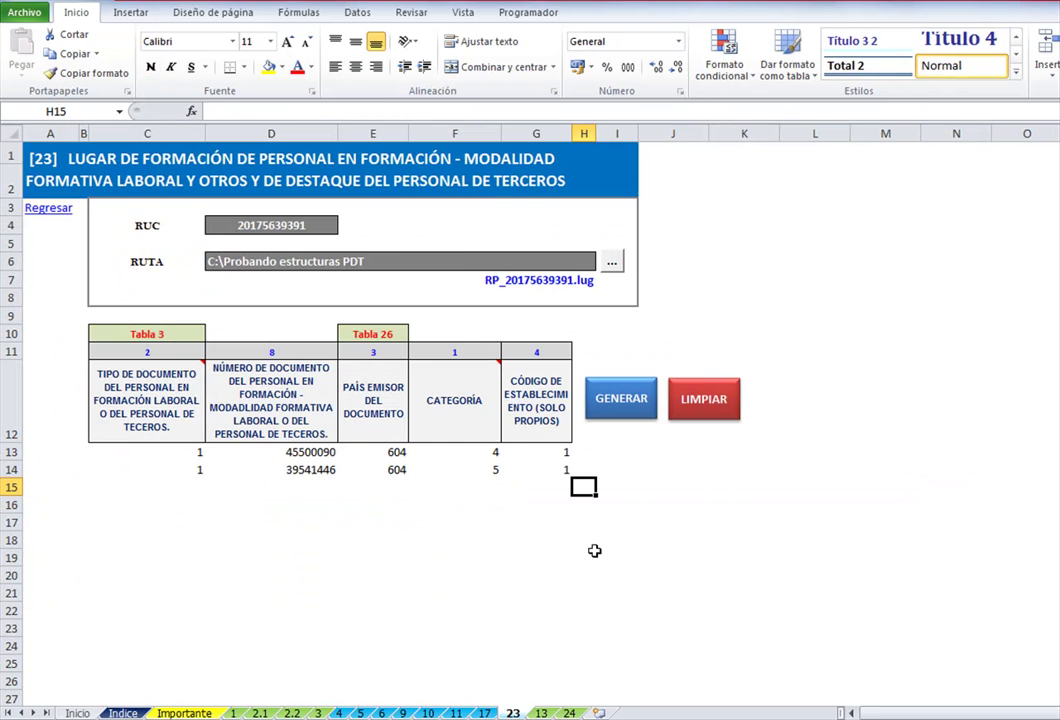
left_click(180, 713)
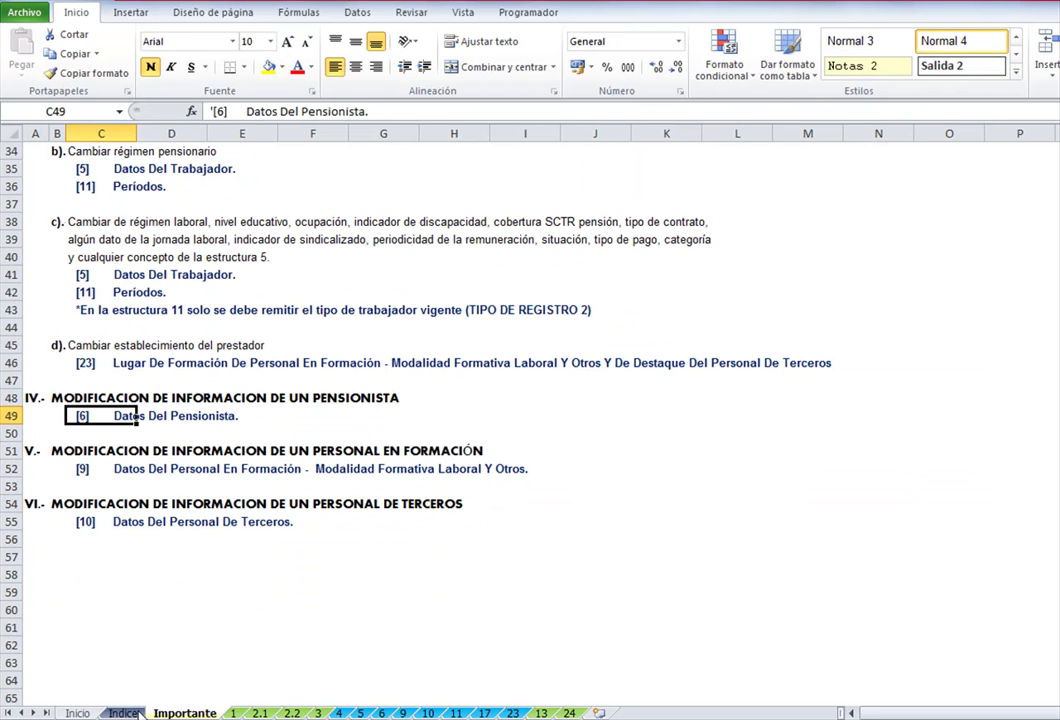
left_click(380, 503)
scroll(426, 558, "up", 3)
scroll(426, 558, "up", 4)
scroll(426, 558, "up", 2)
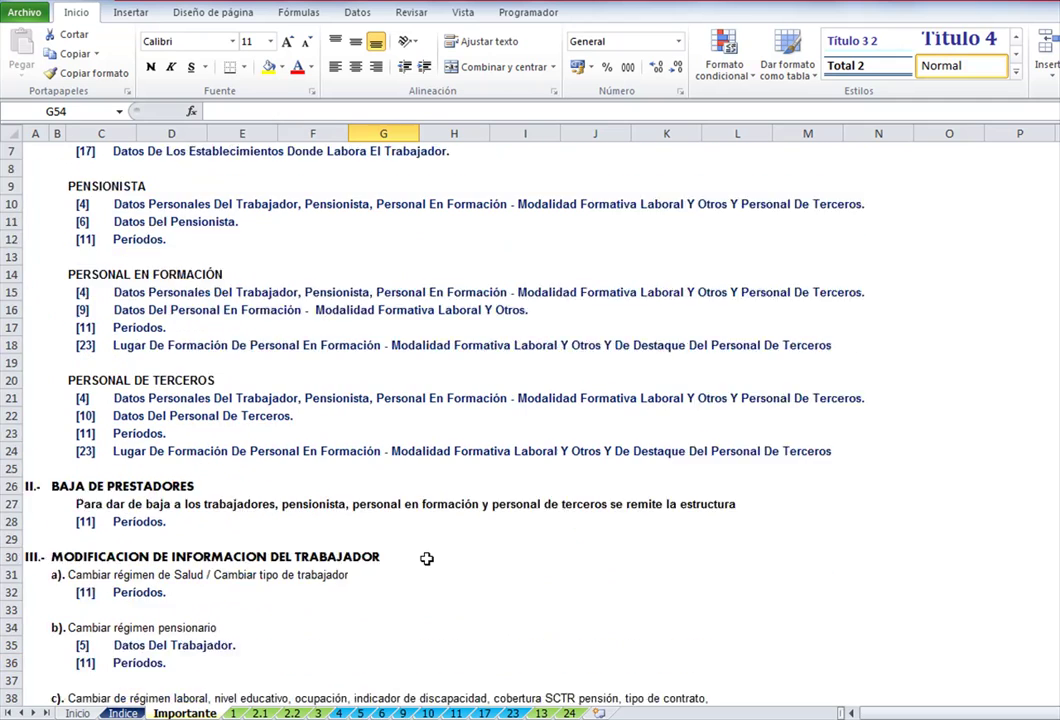
scroll(426, 558, "up", 2)
scroll(428, 558, "down", 9)
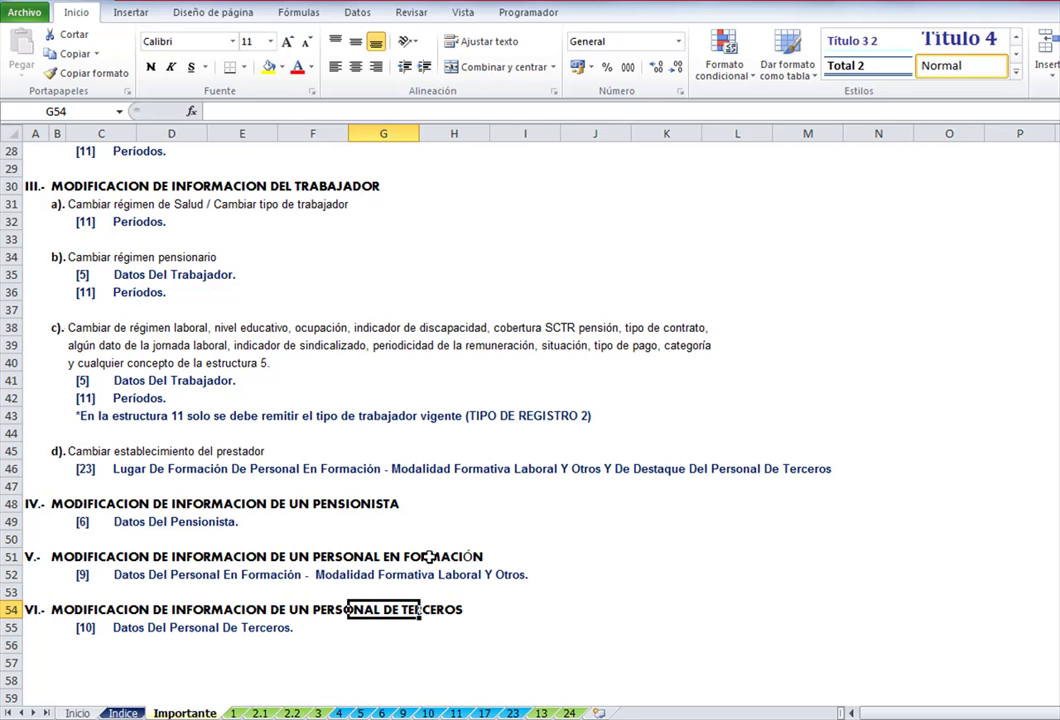
Step: Select the Períodos and Datos Del Pensionista lines, briefly view sheet 6, and return to Importante
left_click(128, 290)
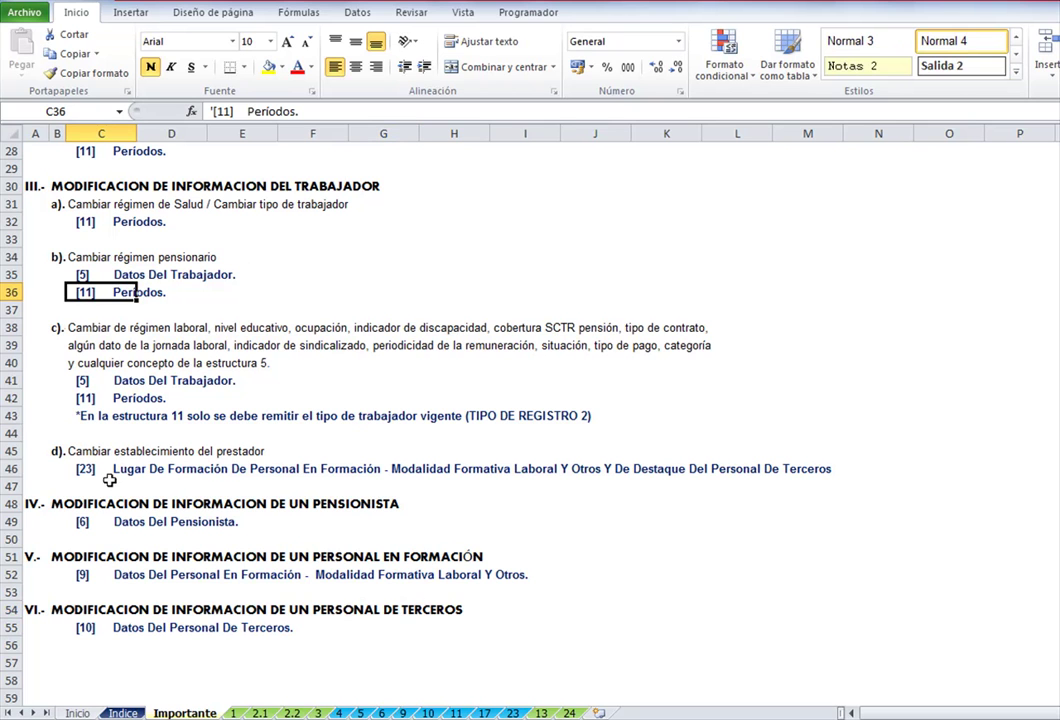
scroll(286, 446, "down", 1)
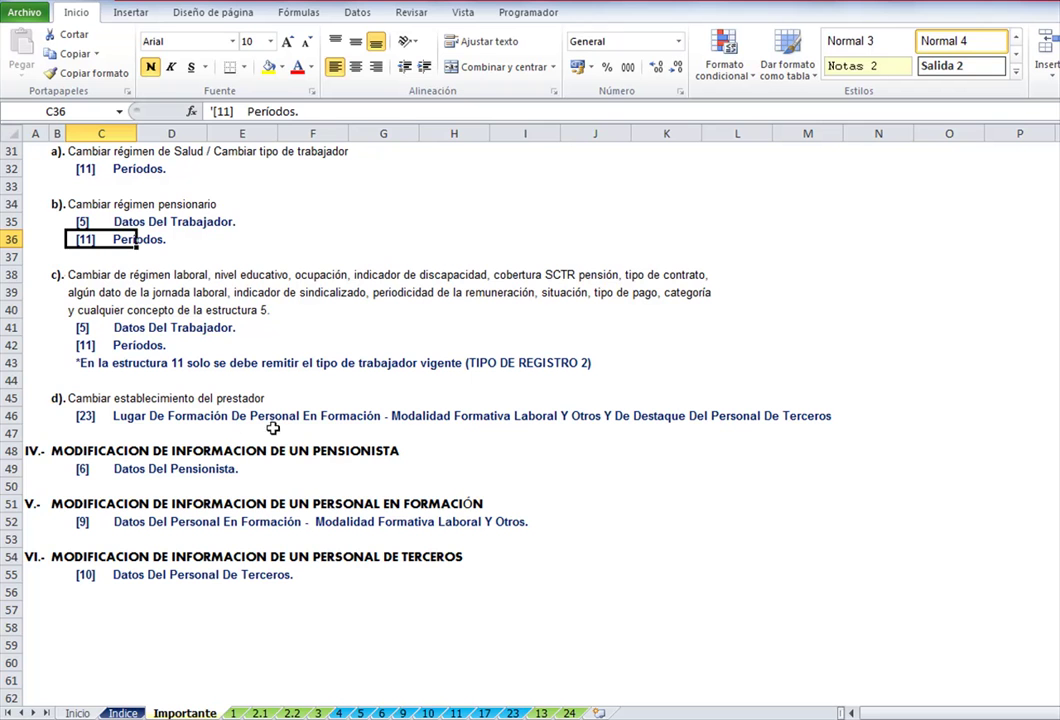
left_click(185, 474)
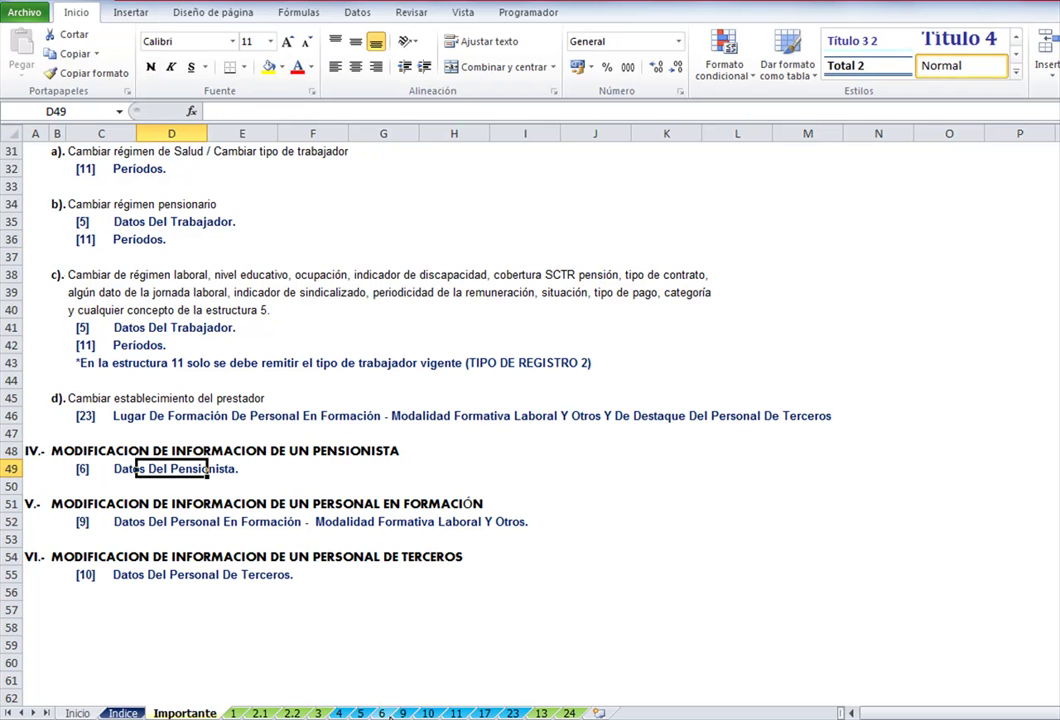
left_click(383, 713)
left_click(190, 713)
scroll(284, 497, "up", 5)
scroll(273, 482, "up", 5)
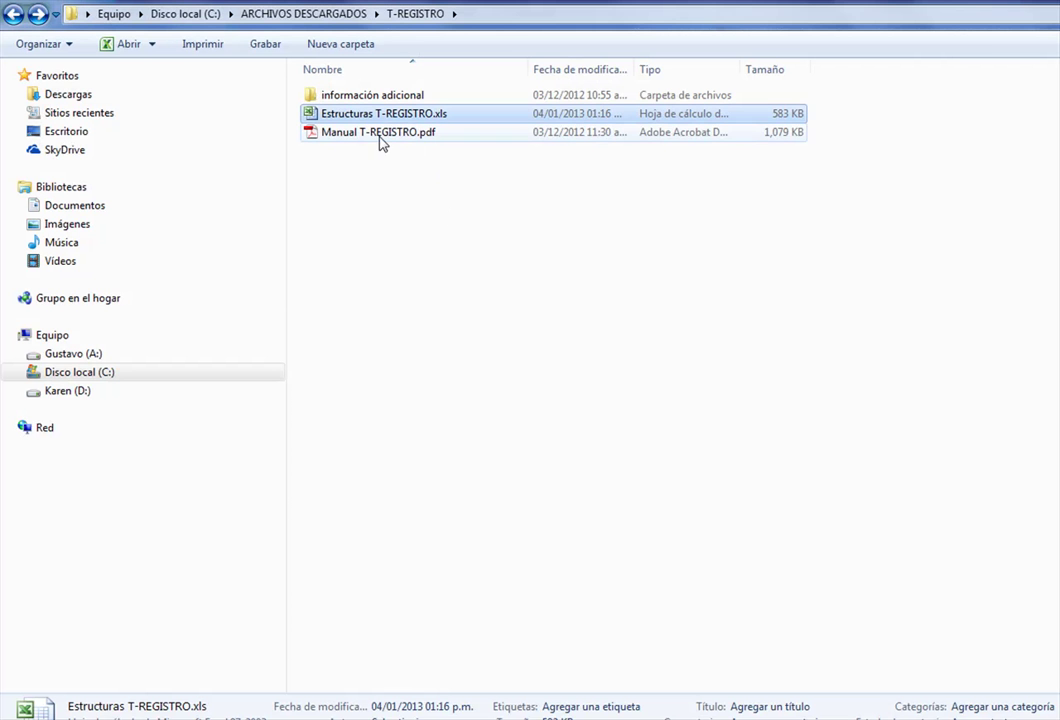
Step: Widen the Nombre column in información adicional, look over its five PDFs, then go back to ARCHIVOS DESCARGADOS
double_click(385, 95)
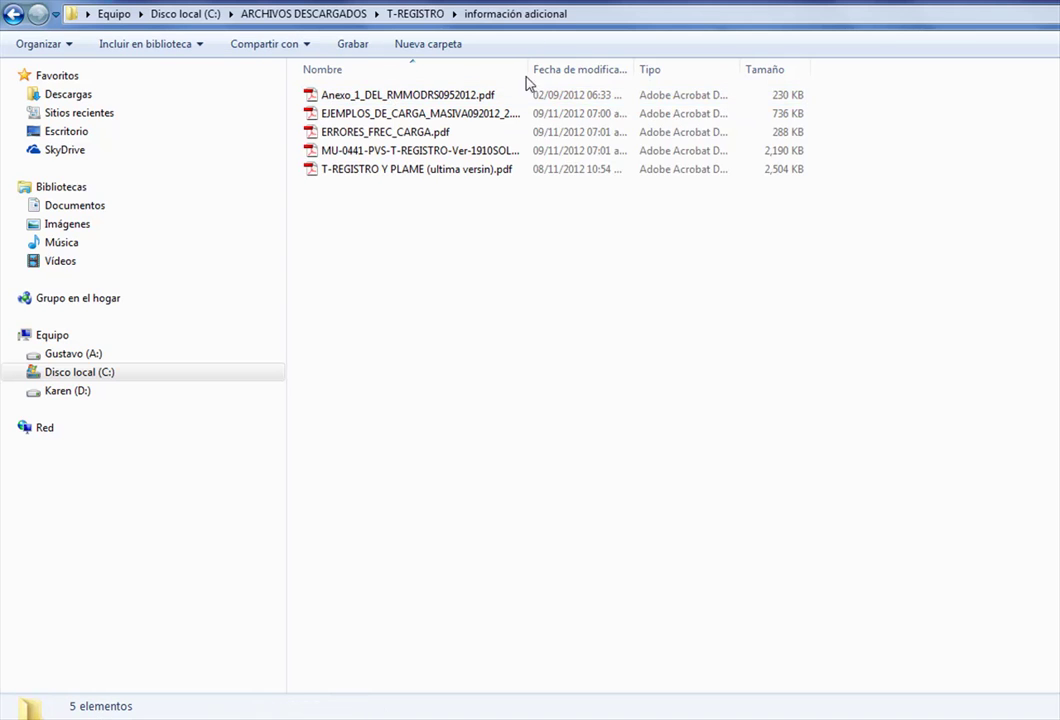
mouse_move(528, 69)
left_mouse_down()
mouse_move(745, 95)
mouse_move(878, 95)
left_mouse_up()
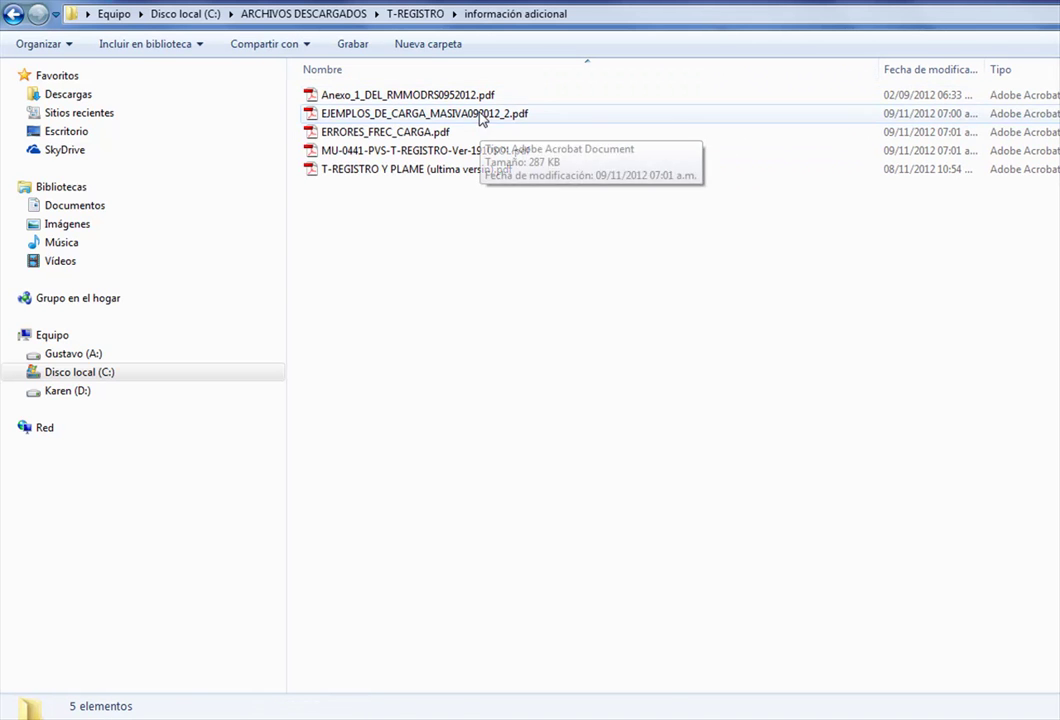
left_click(481, 116)
left_click(443, 131)
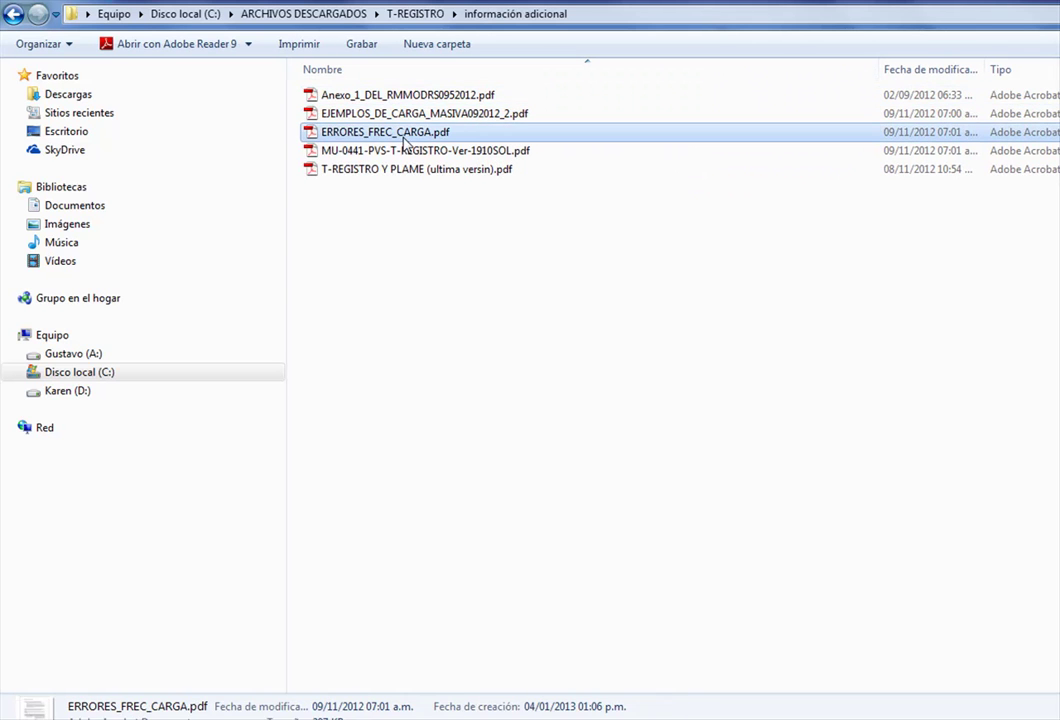
left_click(502, 152)
left_click(478, 172)
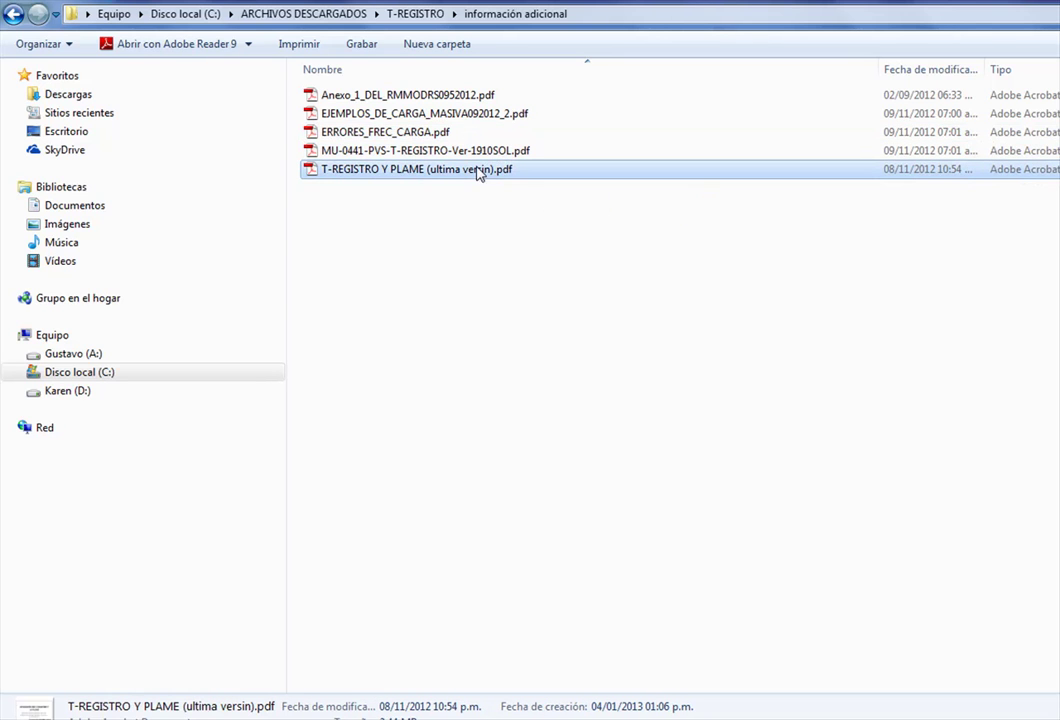
left_click(483, 97)
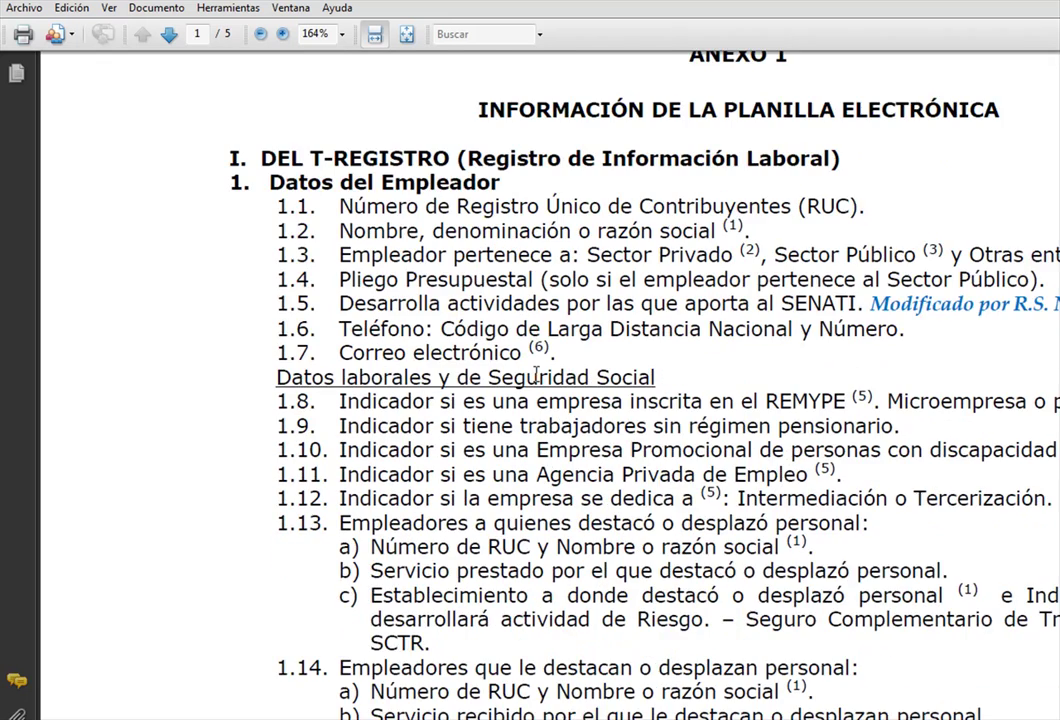
scroll(536, 373, "down", 5)
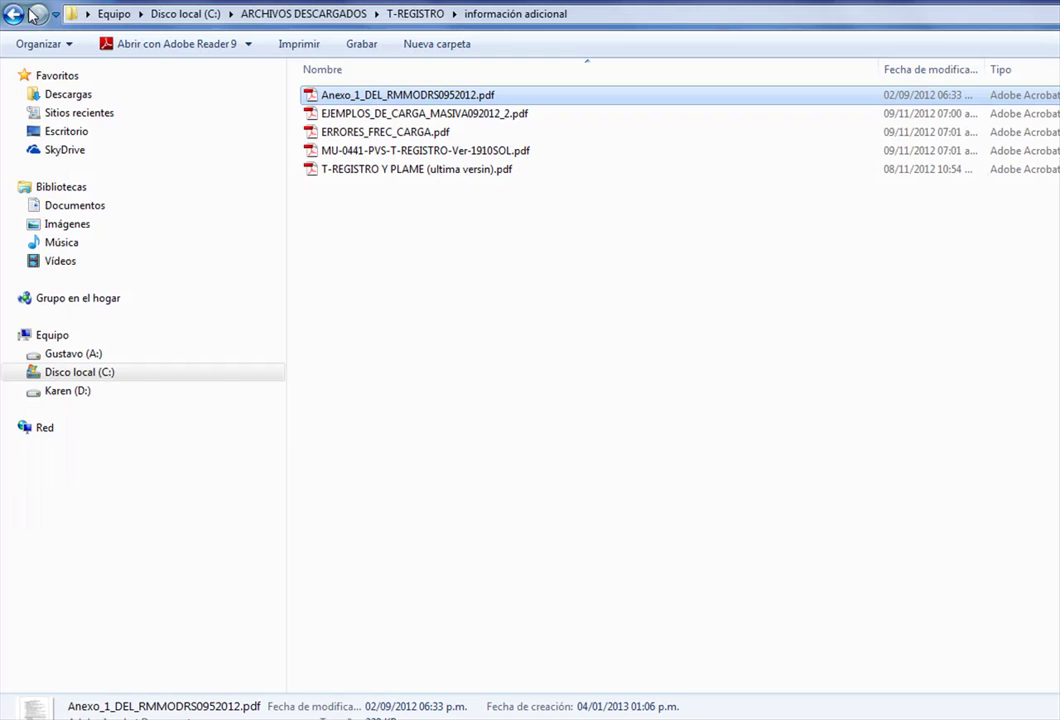
left_click(16, 14)
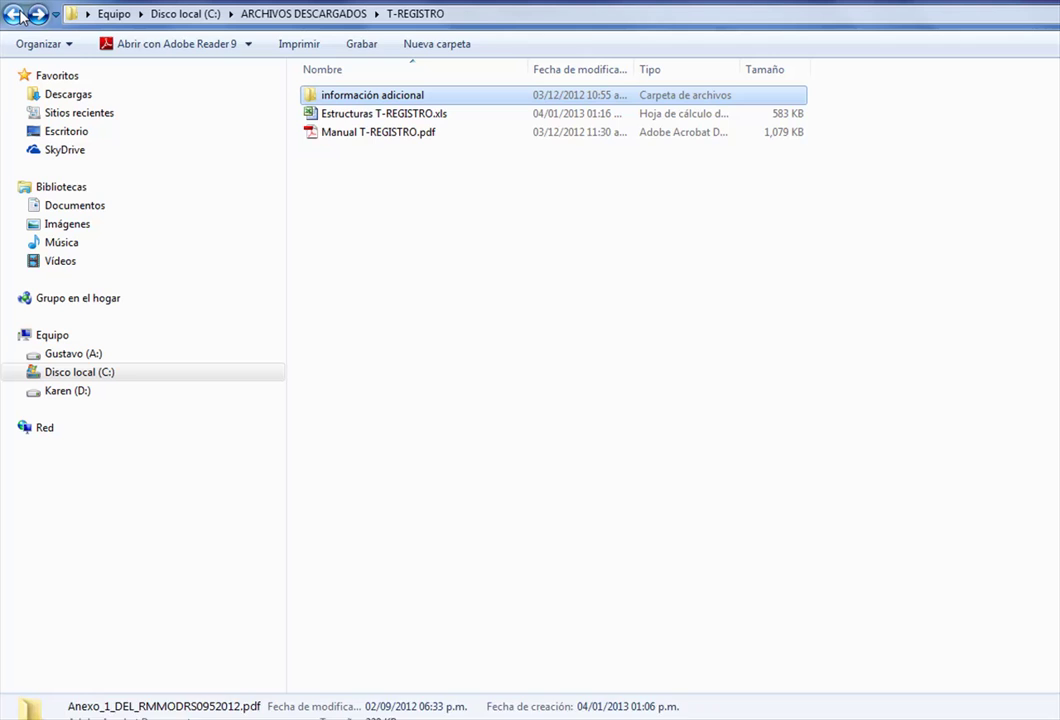
left_click(16, 14)
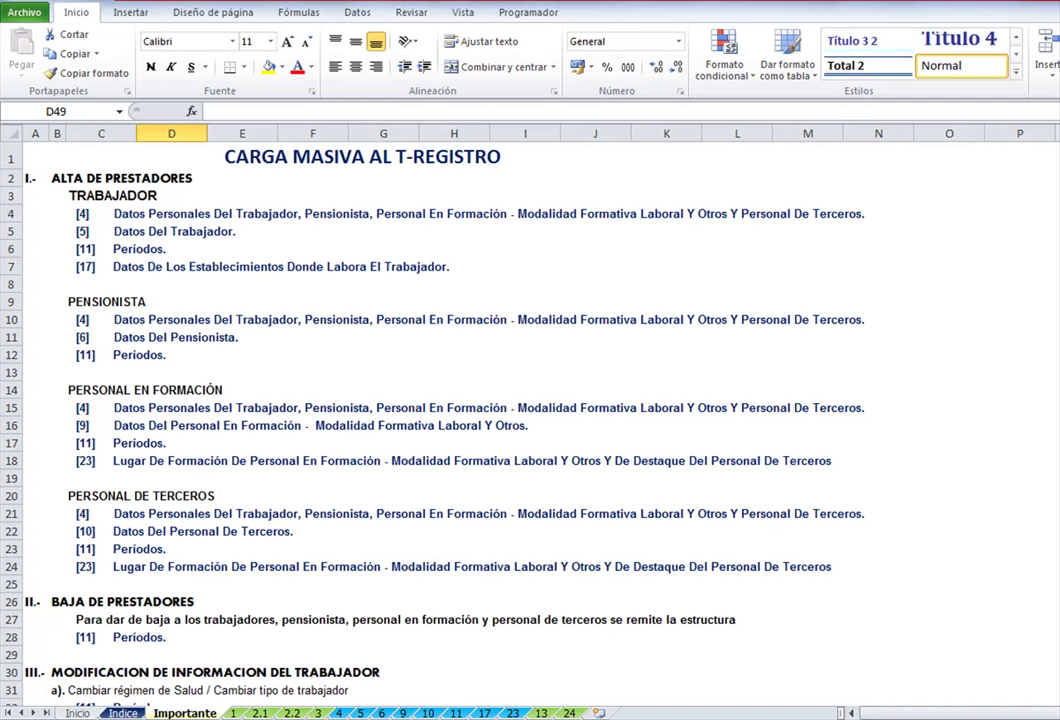
Step: Close the T-REGISTRO workbook via the save prompt and open PLAME > Estructuras PLAME - Pensionistas
key("alt+F4")
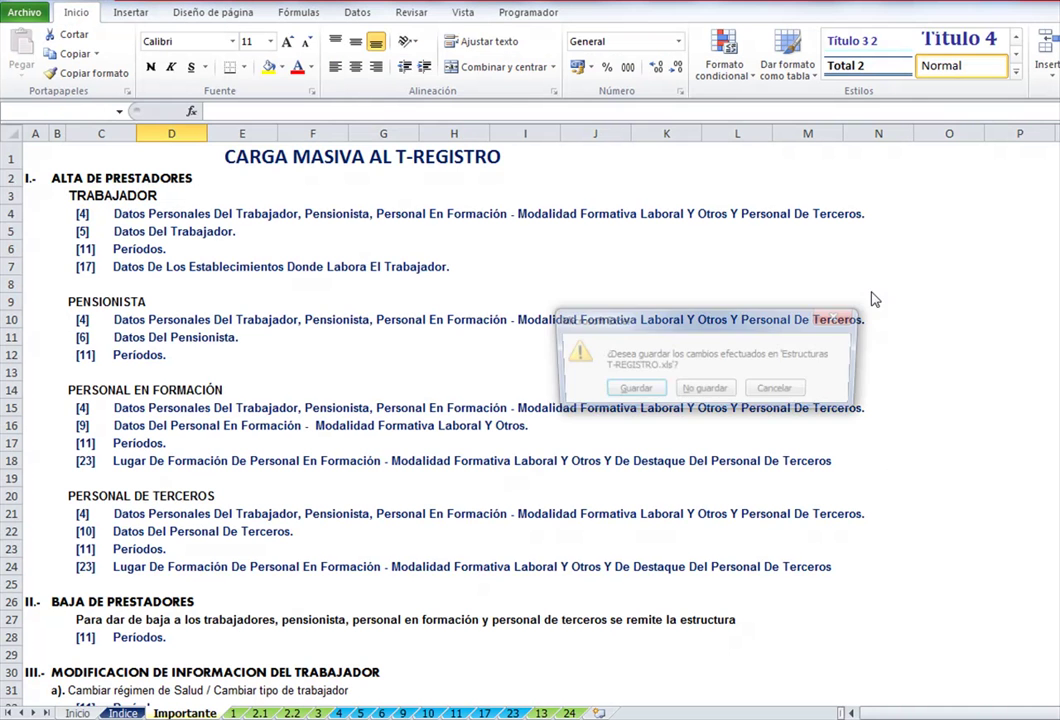
left_click(716, 400)
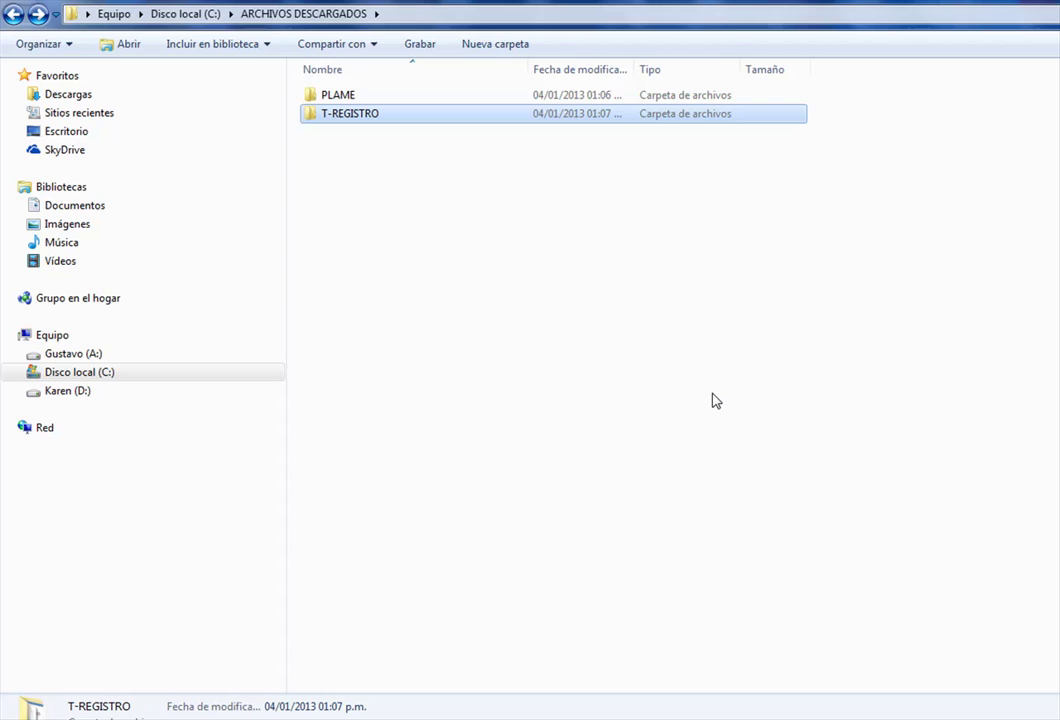
double_click(333, 97)
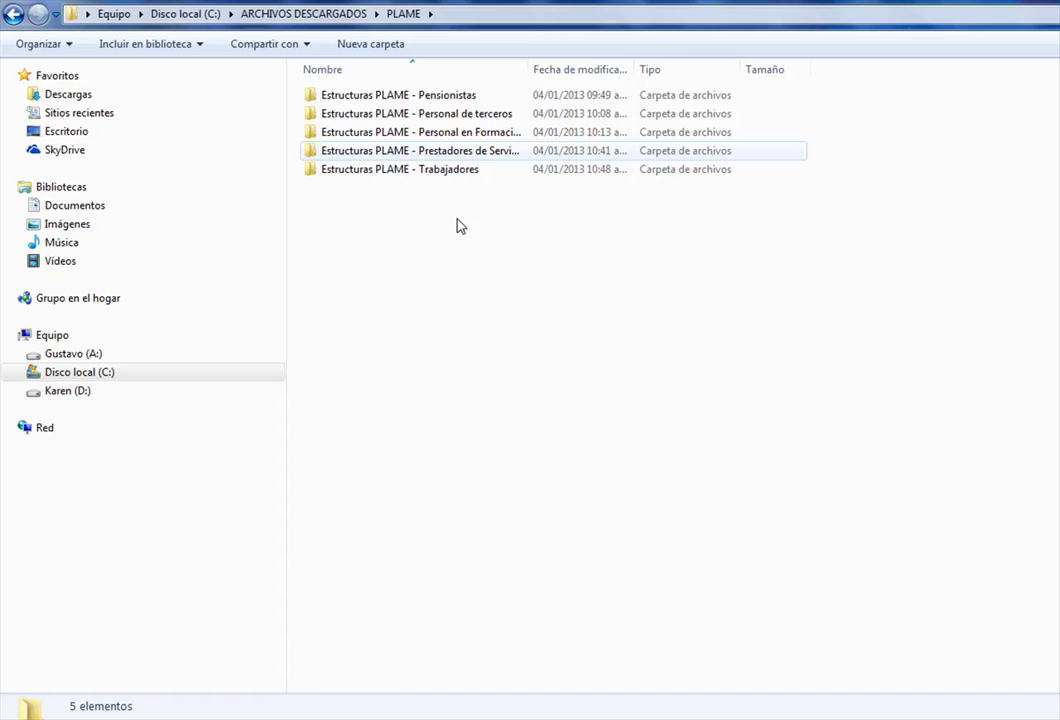
left_click(449, 100)
key("Down")
key("Down")
key("Down")
key("Down")
double_click(438, 95)
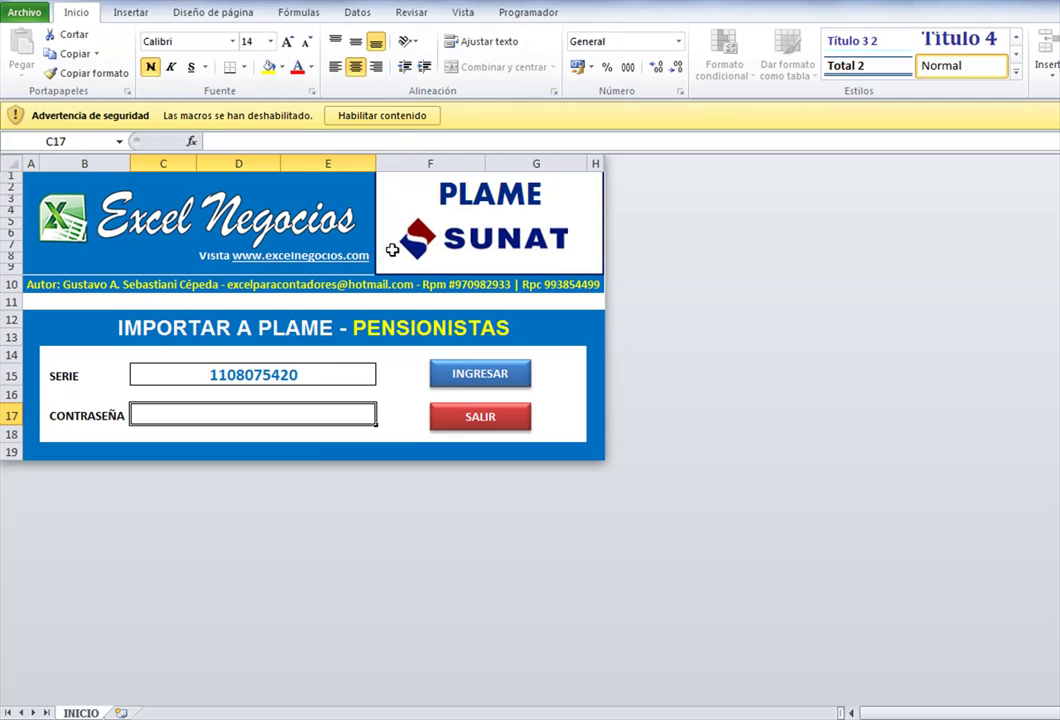
Step: Enable macros, enter the workbook password, dismiss the activation notice and log in
left_click(405, 115)
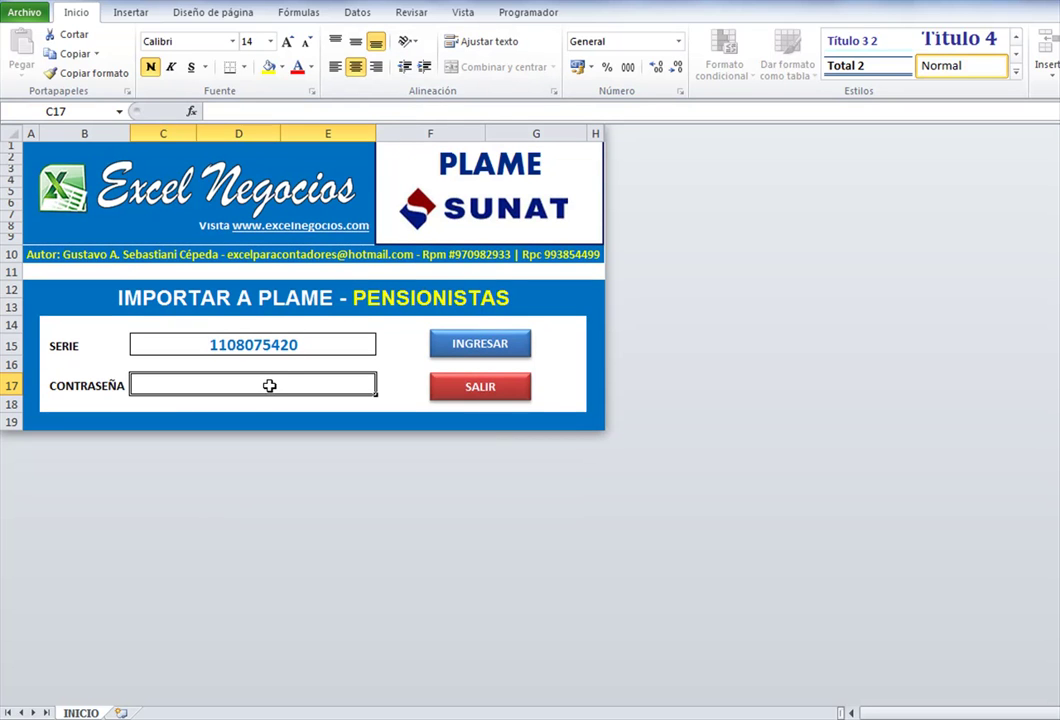
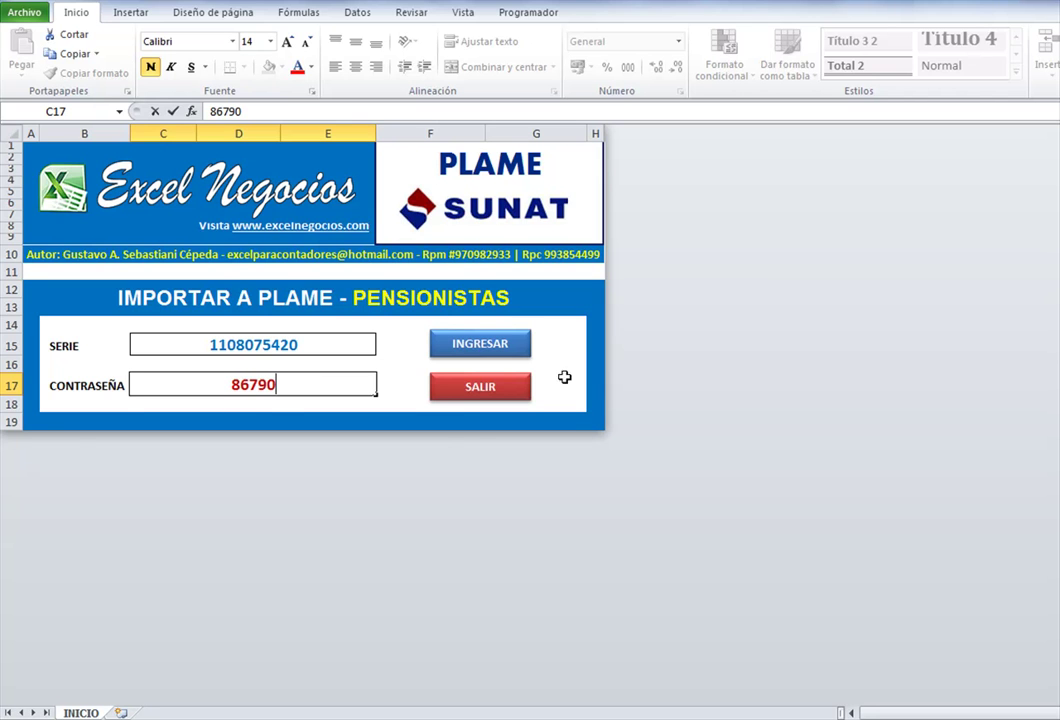
left_click(509, 343)
left_click(905, 540)
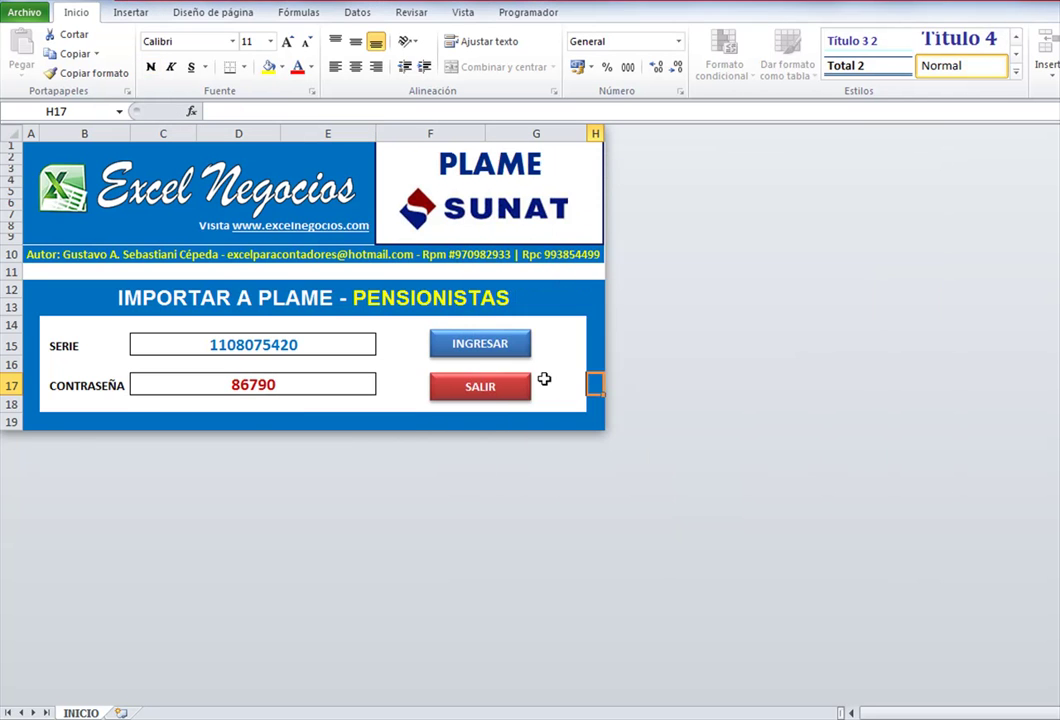
left_click(842, 426)
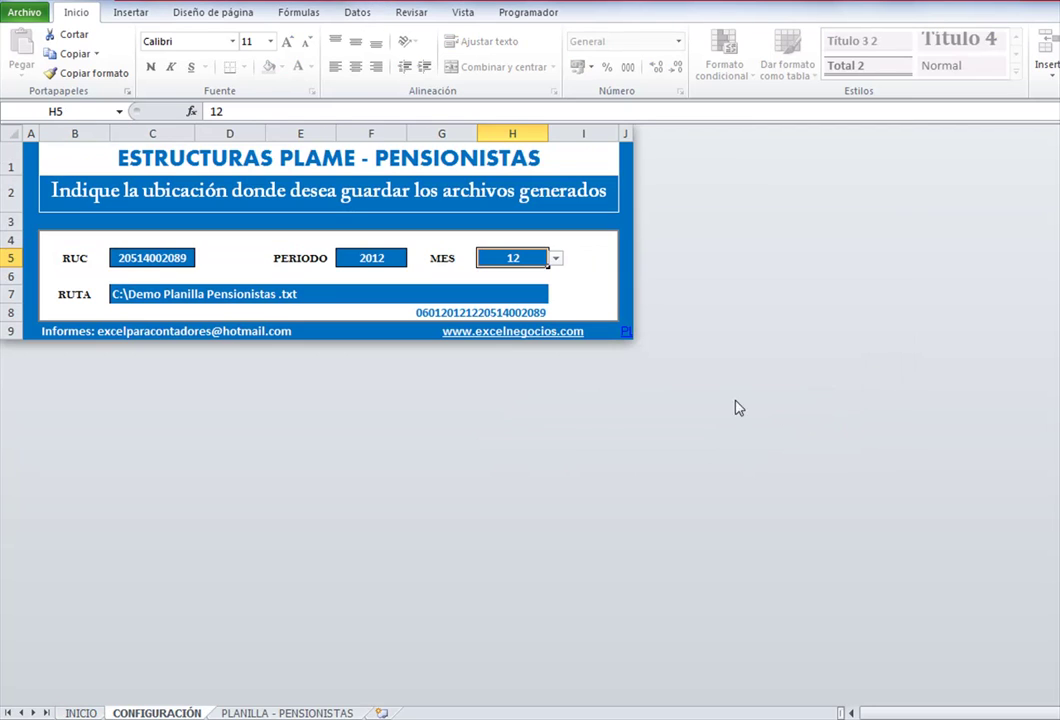
Step: Check the CONFIGURACIÓN output path, RUC, year 2012 and month 12, then go to PLANILLA - PENSIONISTAS
left_click(184, 291)
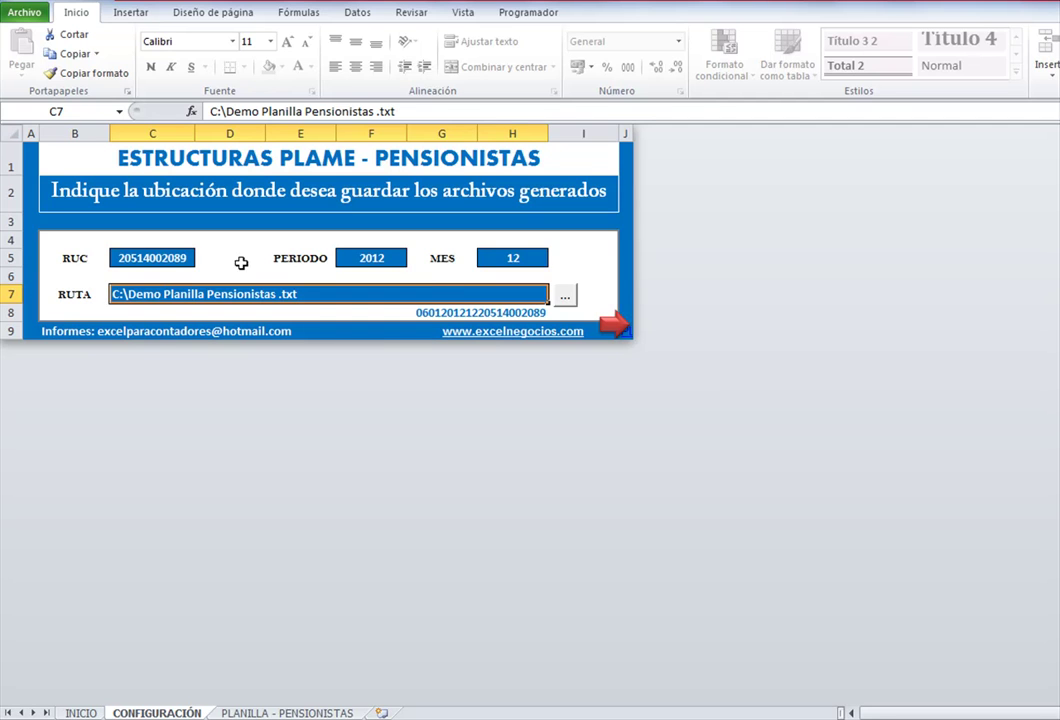
left_click(150, 258)
left_click(386, 260)
left_click(485, 254)
left_click(613, 322)
Step: Look over the pensioner rows and the +Vida seguro de accidentes column's guidance note
left_click(155, 504)
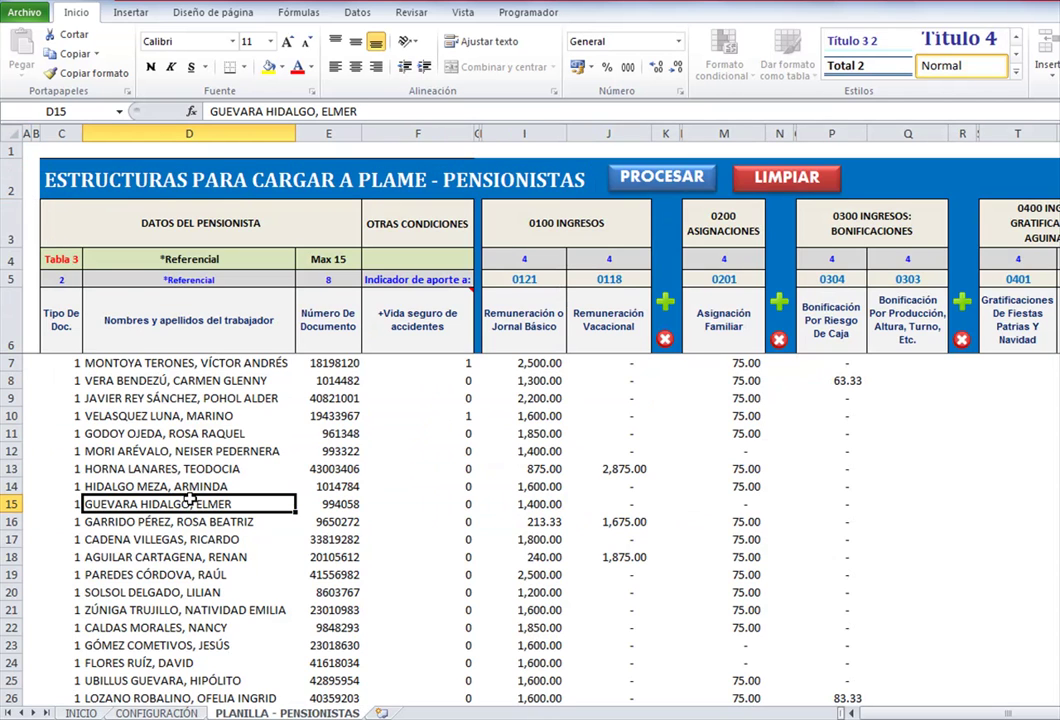
scroll(997, 688, "right", 5)
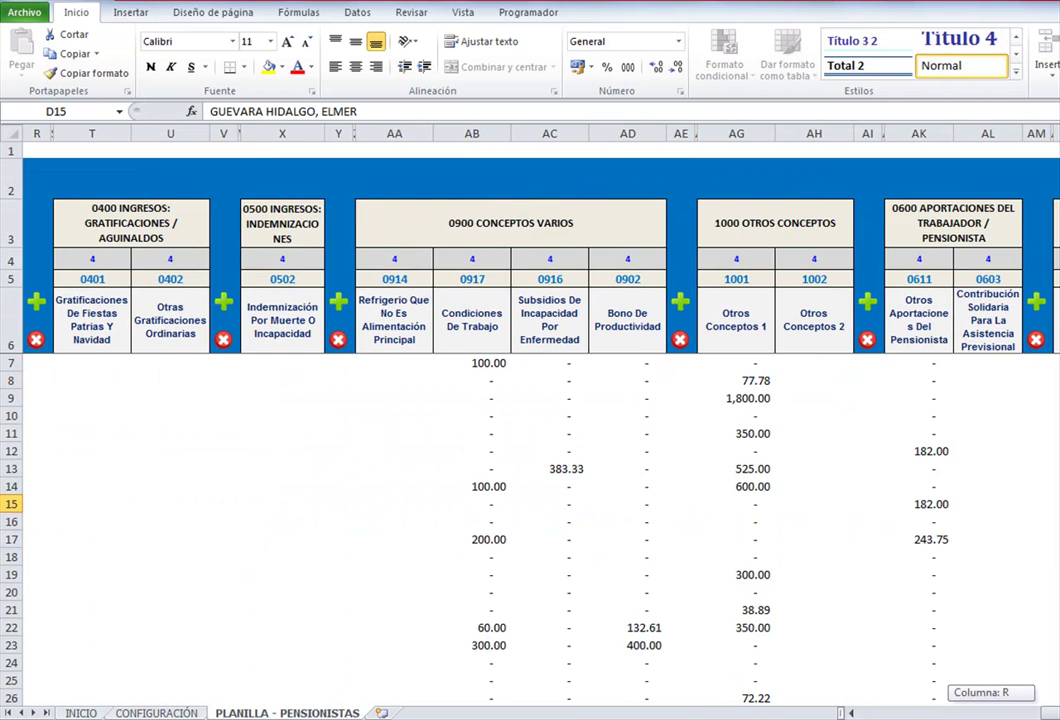
left_click_drag(997, 700, 951, 691)
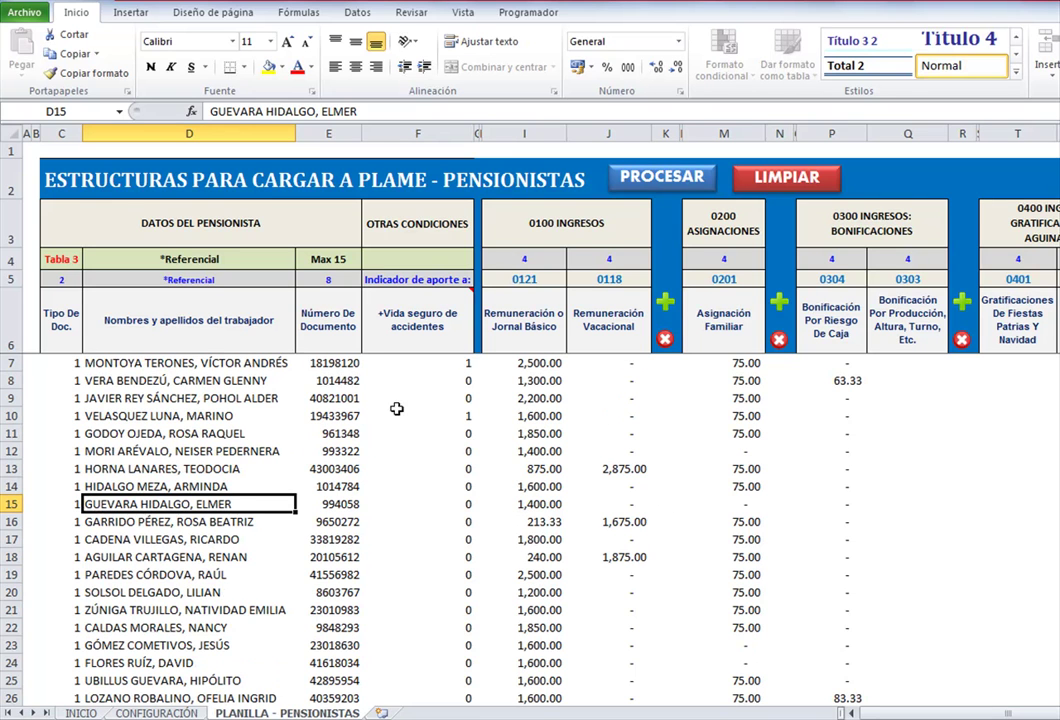
left_click(150, 416)
left_click(417, 320)
left_click(426, 451)
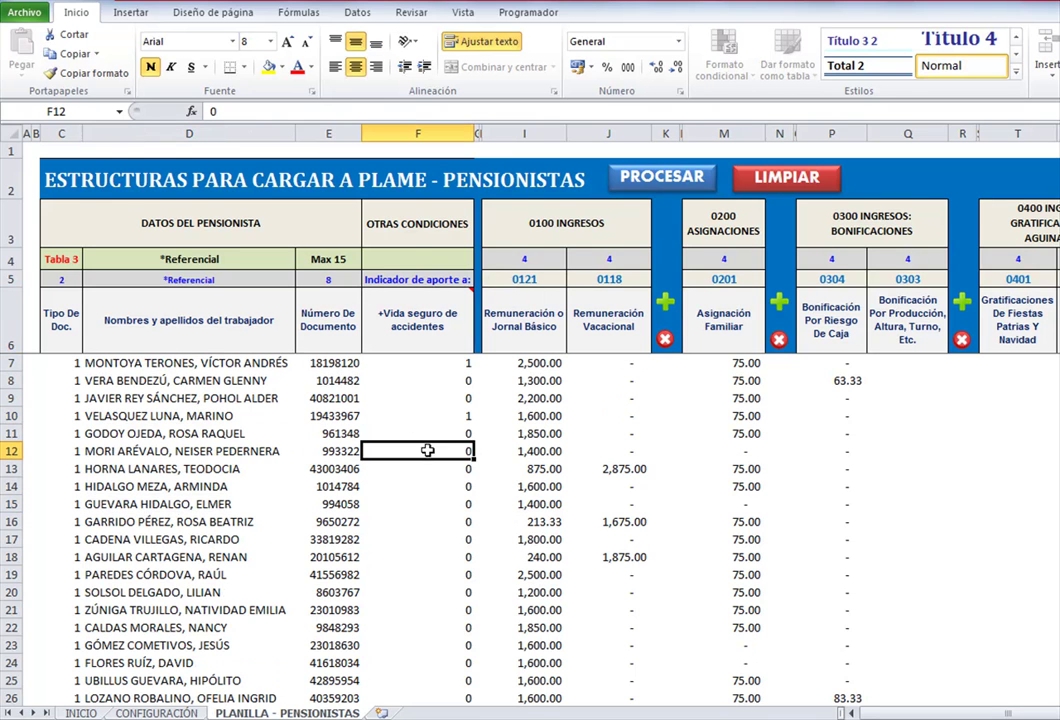
left_click(413, 208)
left_click(404, 384)
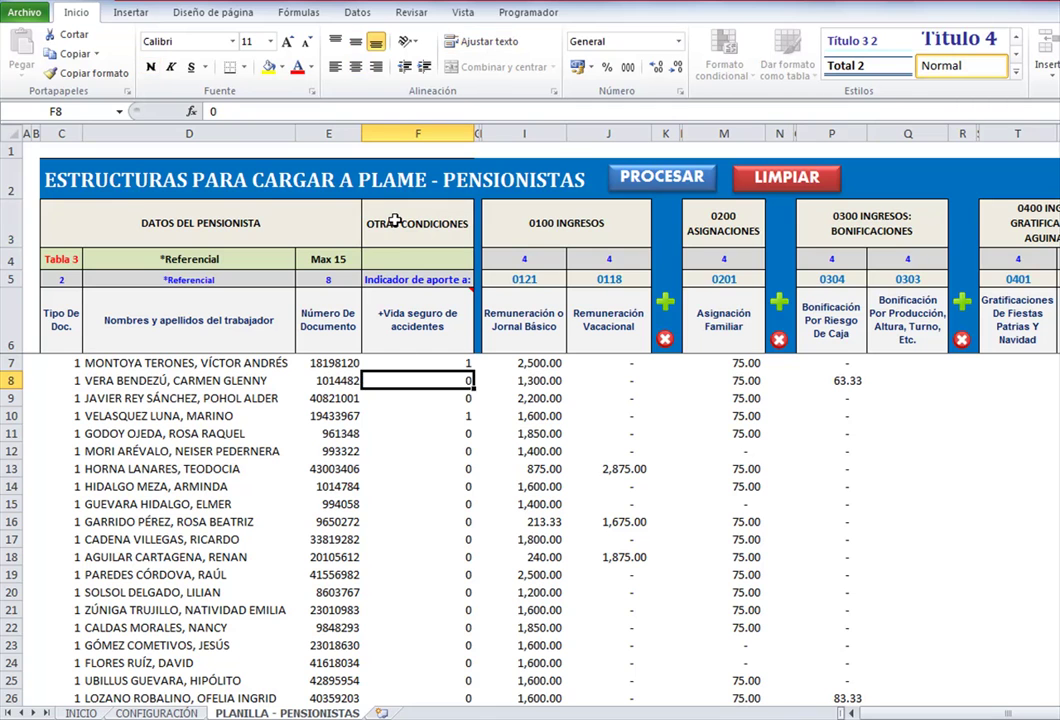
Step: Clear the accident-insurance values in F7:F70 and remove the Vacaciones Truncas column
left_click(396, 221)
left_click(422, 362)
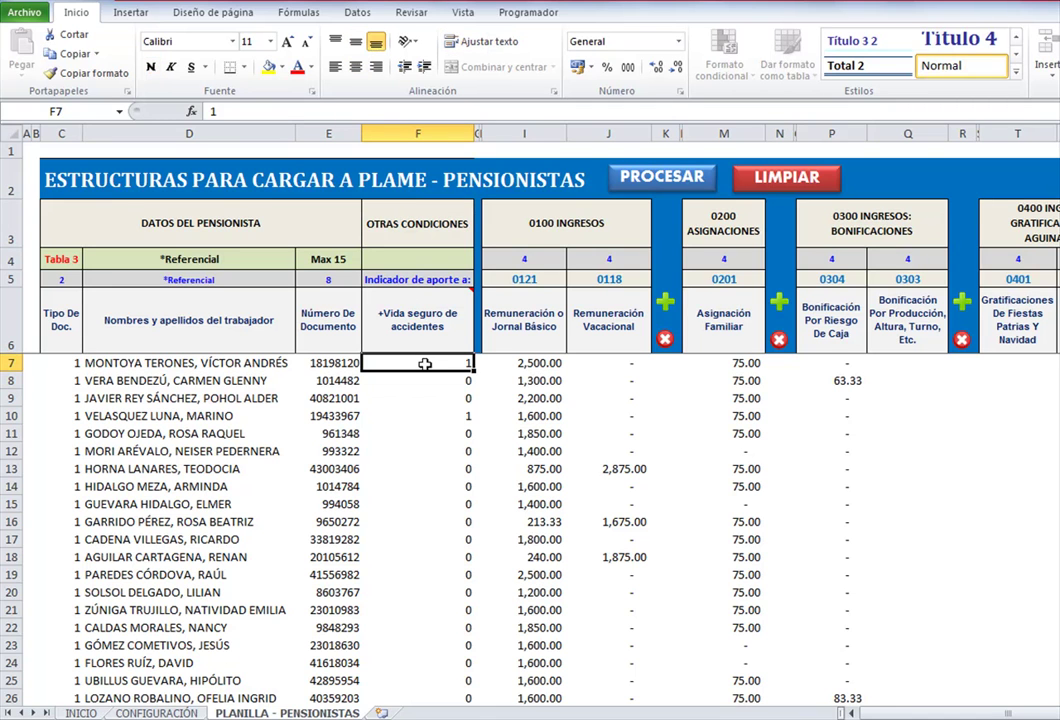
key("ctrl+shift+Down")
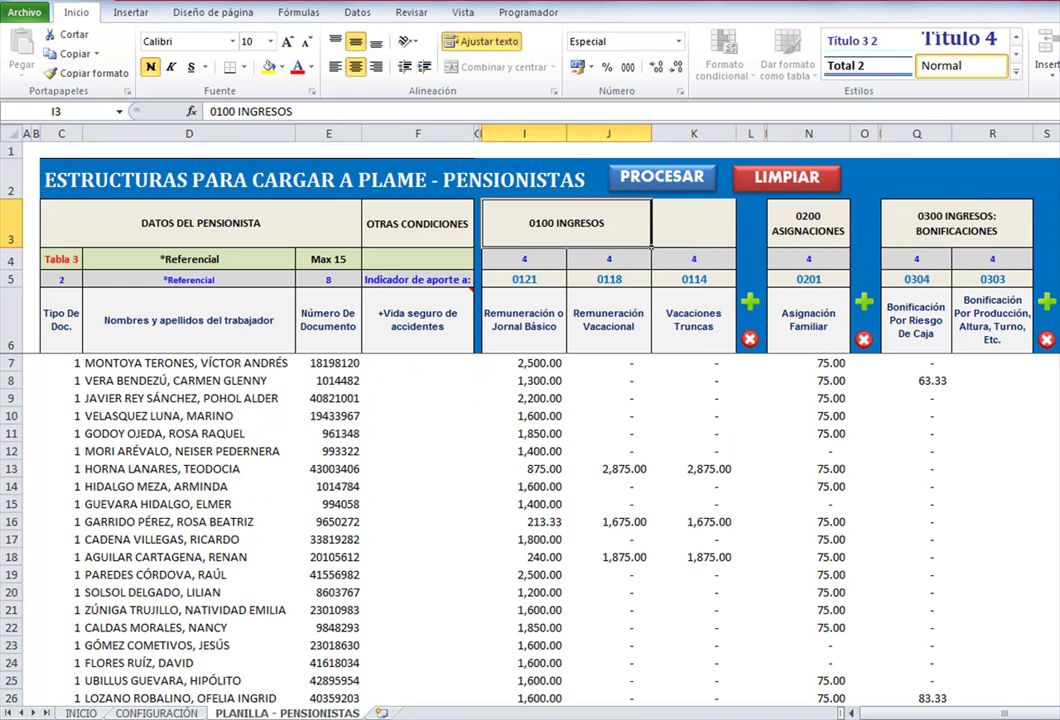
key("Up")
key("Left")
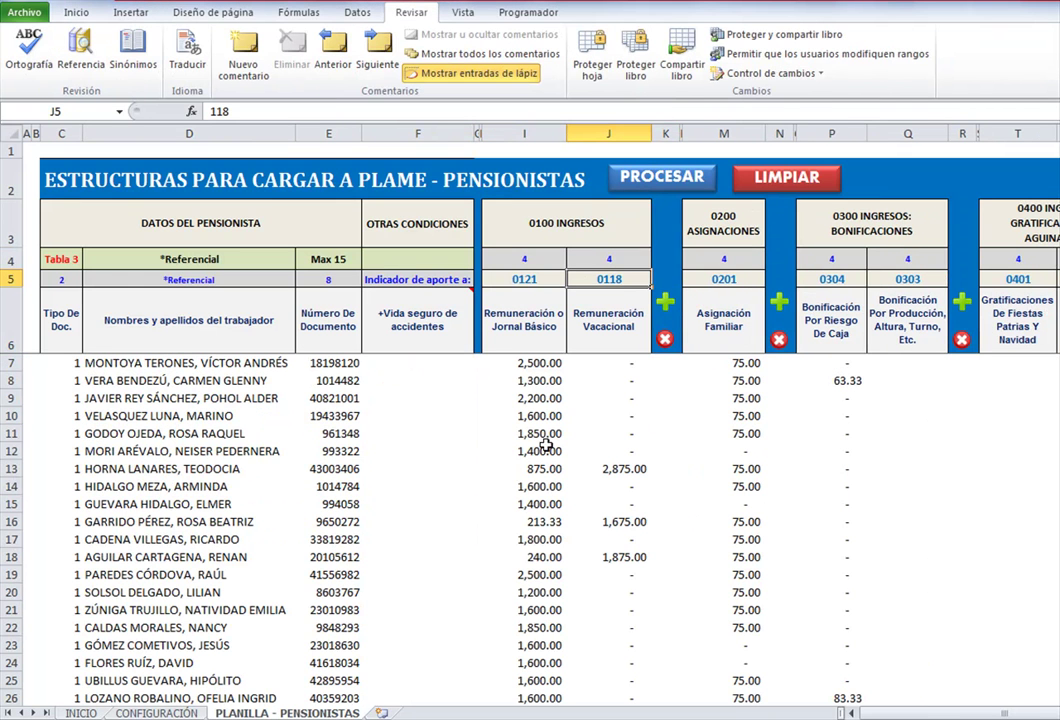
left_click(615, 324)
Step: Add the 0122 Remuneración Permanente income column after Remuneración Vacacional
left_click(639, 415)
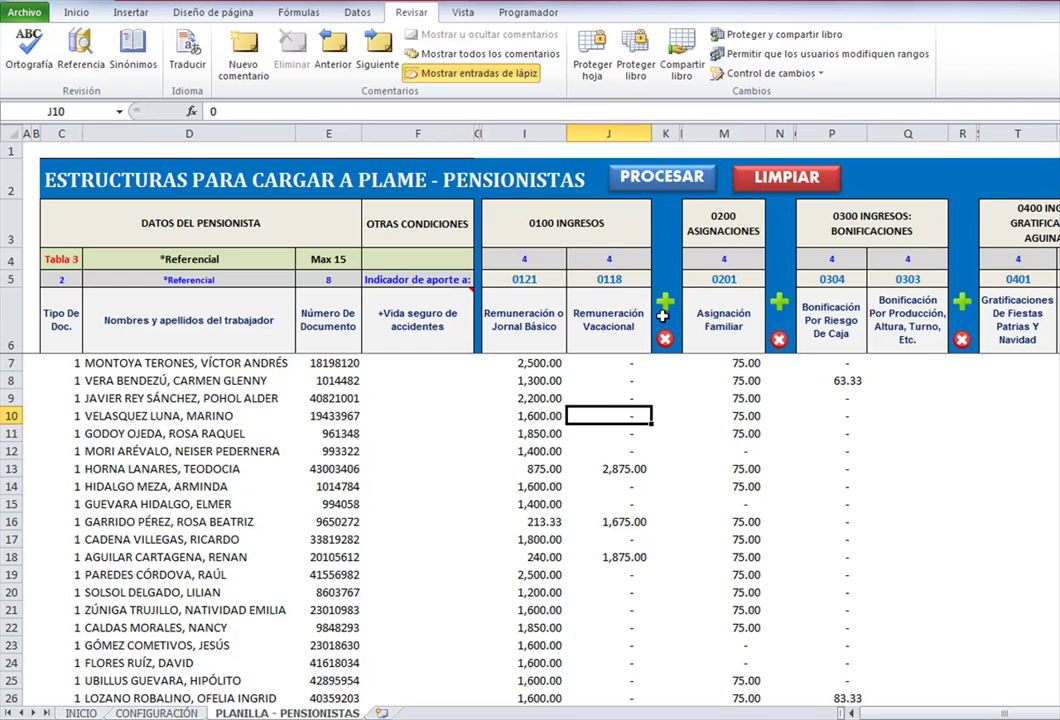
left_click(612, 300)
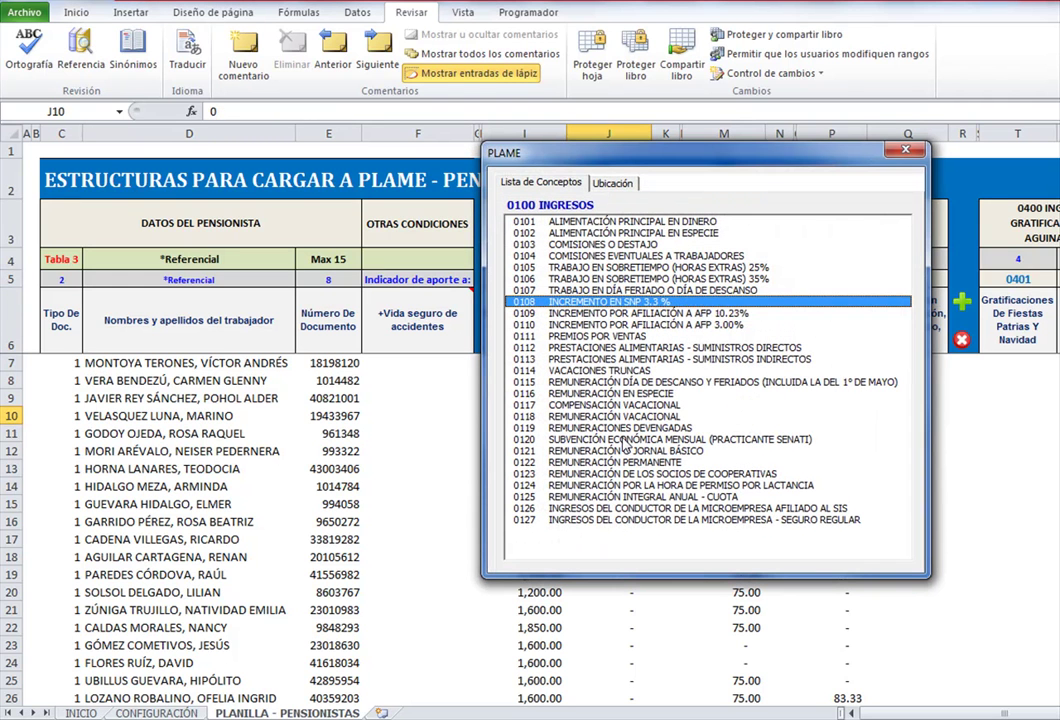
double_click(630, 463)
left_click(618, 248)
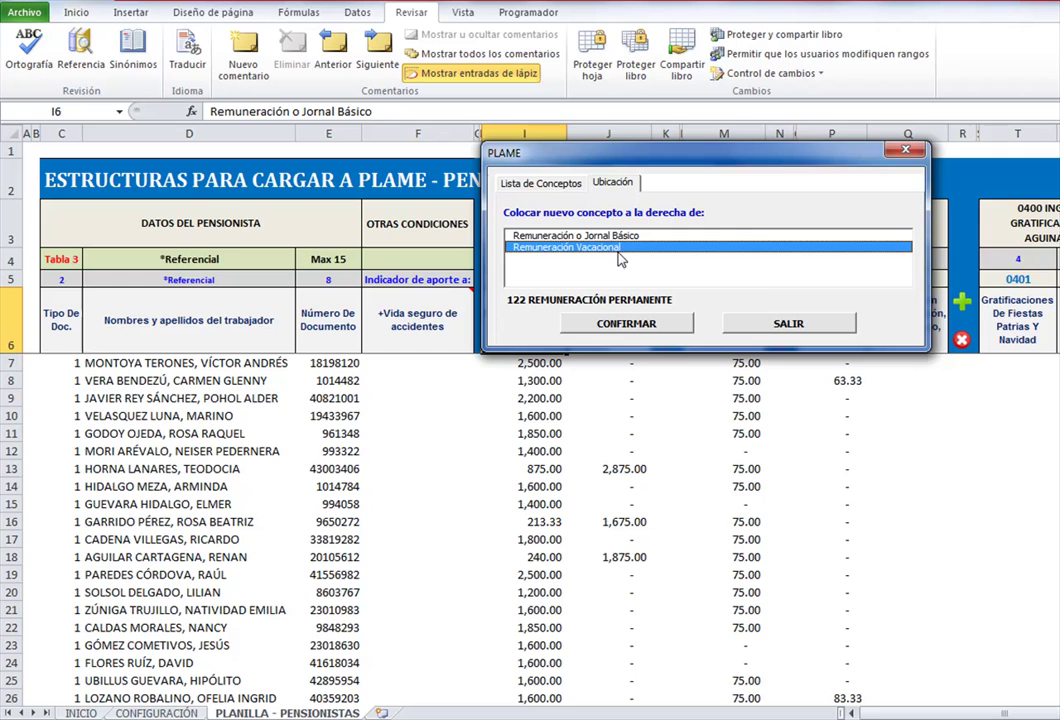
left_click(638, 338)
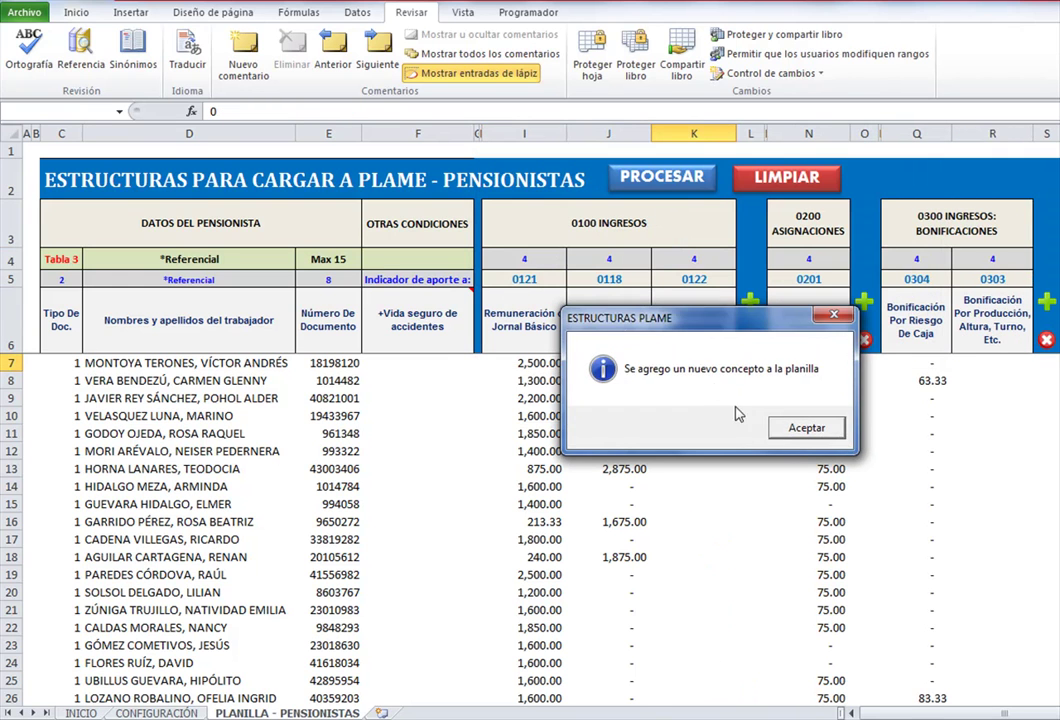
left_click(795, 441)
left_click(797, 421)
Step: Enter Remuneración Permanente amounts: 100 in K7, 10 in K15 and 1,000 in K23
left_click(691, 378)
left_click(687, 362)
type("100")
key("Return")
left_click(713, 497)
type("10")
left_click(686, 640)
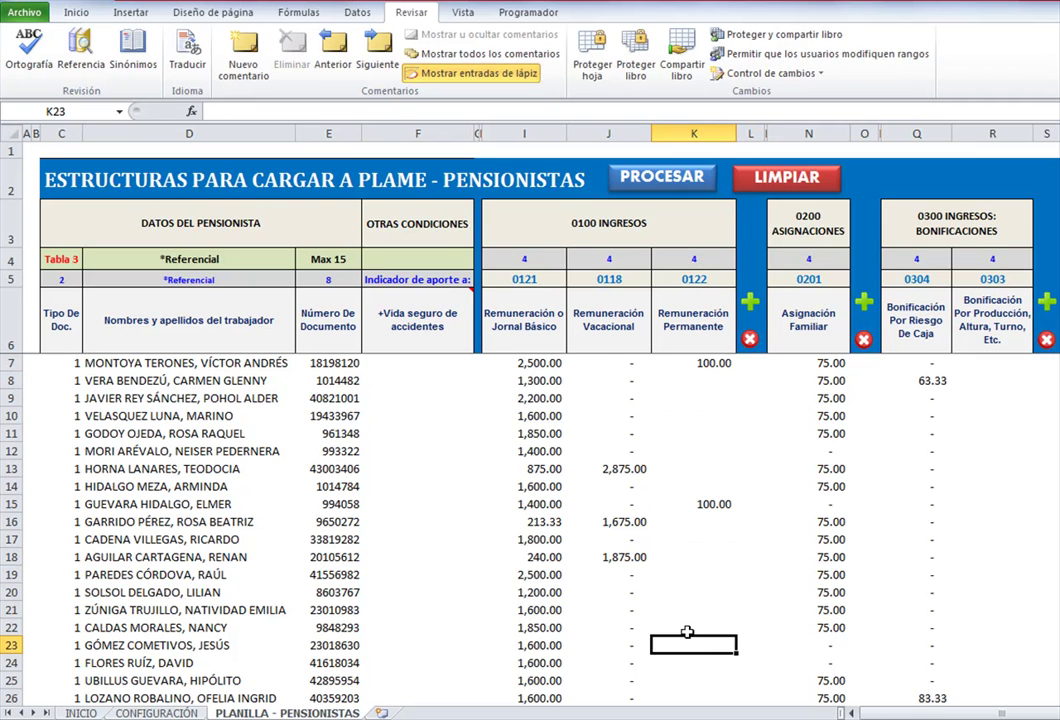
type("1000")
left_click(714, 569)
Step: Enter 100 in K27 and review the column K amounts
left_click(686, 433)
scroll(693, 575, "down", 4)
left_click(708, 499)
type("100")
key("Return")
key("Return")
scroll(703, 496, "up", 4)
left_click_drag(715, 366, 705, 690)
left_click(694, 486)
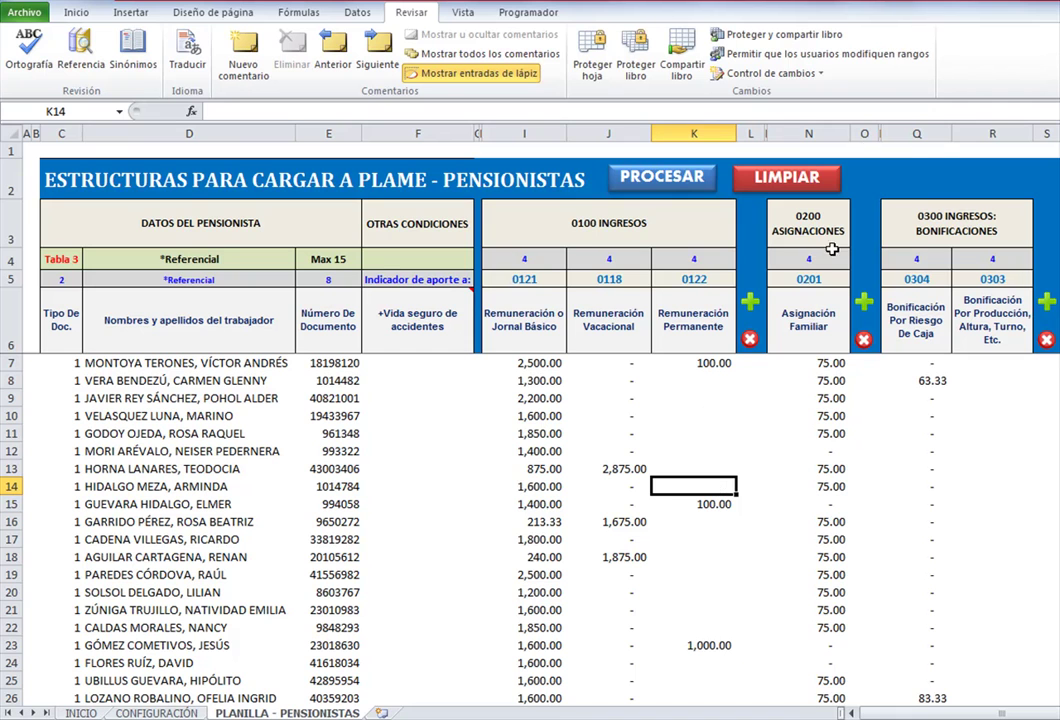
Step: Add the 0209 provisional allowance column under 0200 ASIGNACIONES
left_click(860, 300)
left_click(657, 314)
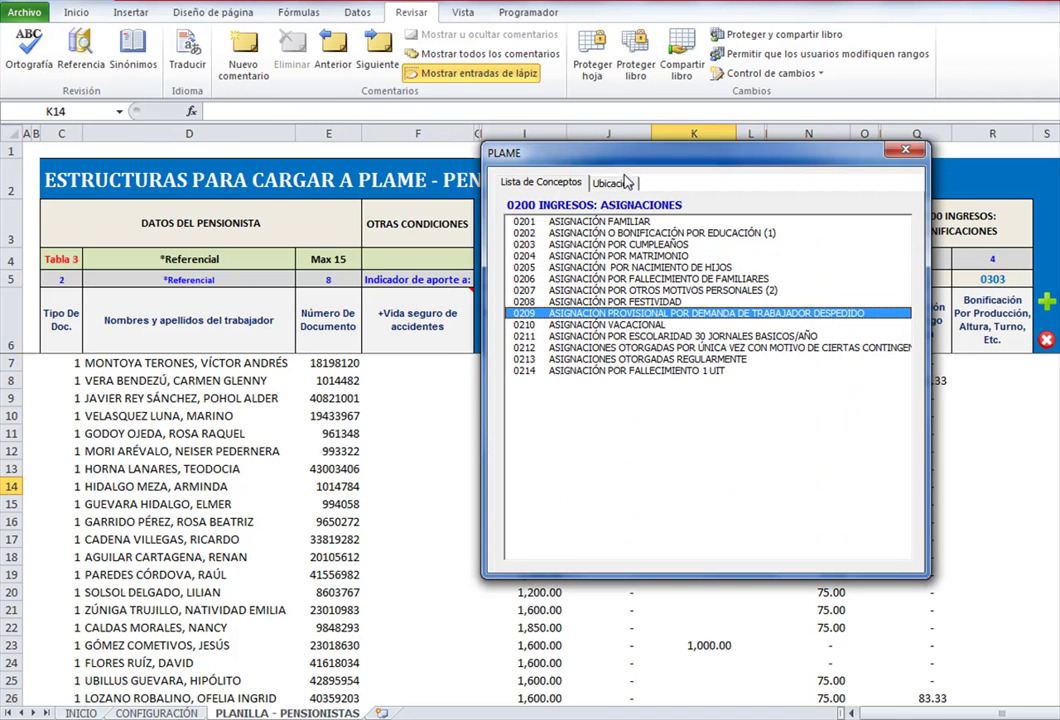
left_click(625, 182)
left_click(620, 323)
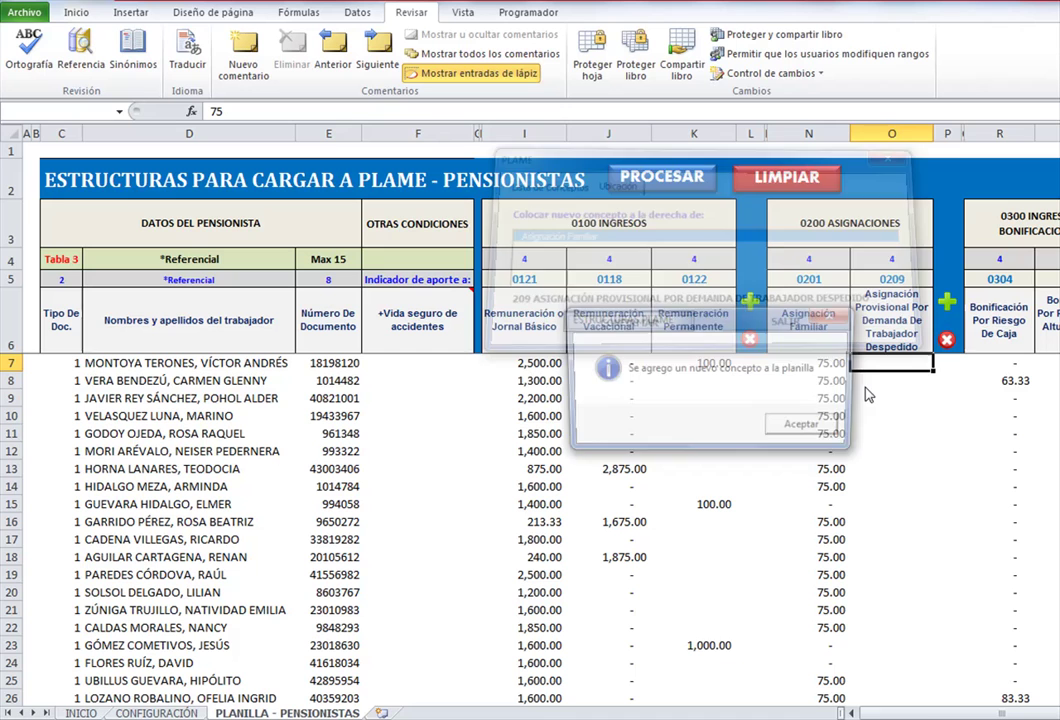
left_click(800, 429)
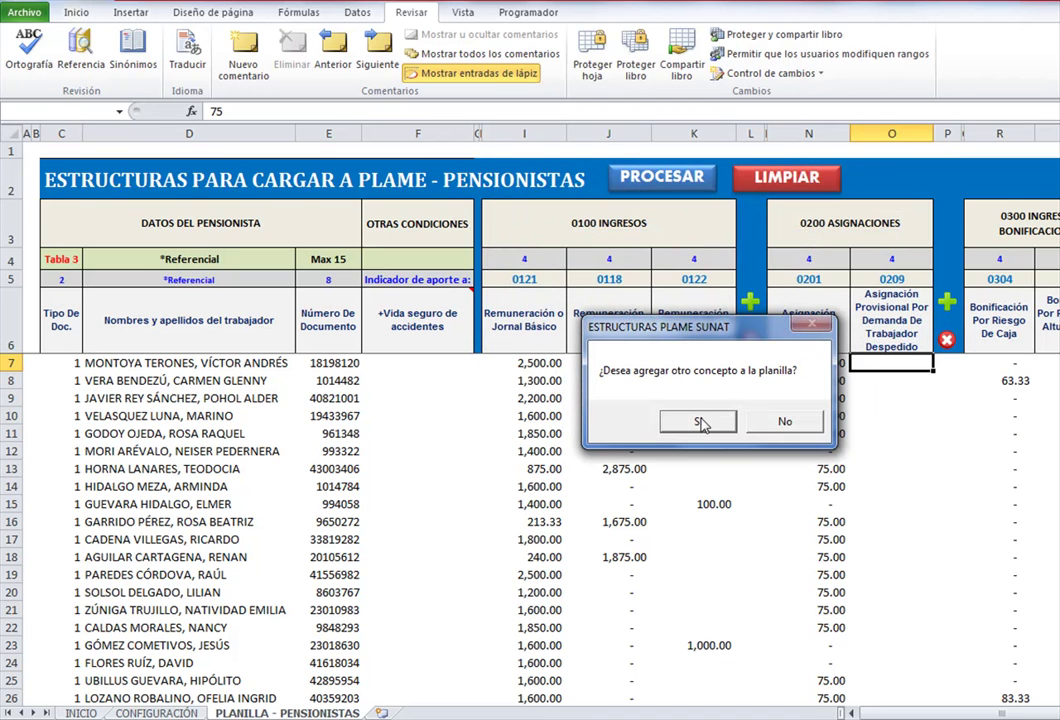
left_click(701, 424)
Step: Try adding another allowance concept, which is rejected as already existing
left_click(600, 220)
left_click(615, 181)
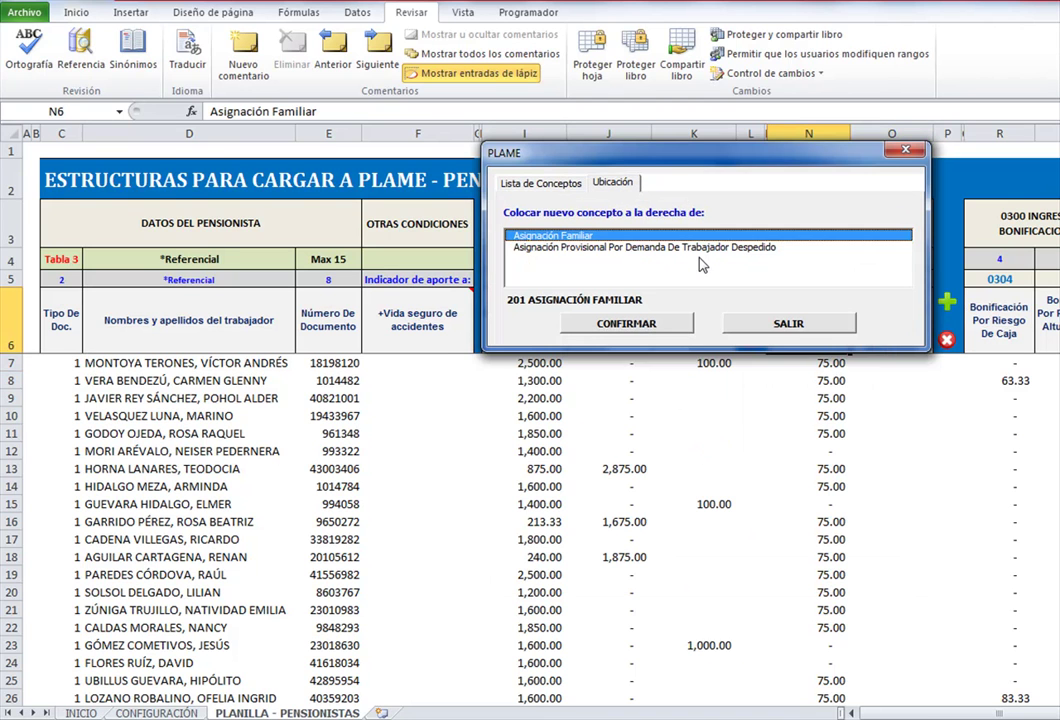
left_click(700, 247)
left_click(650, 325)
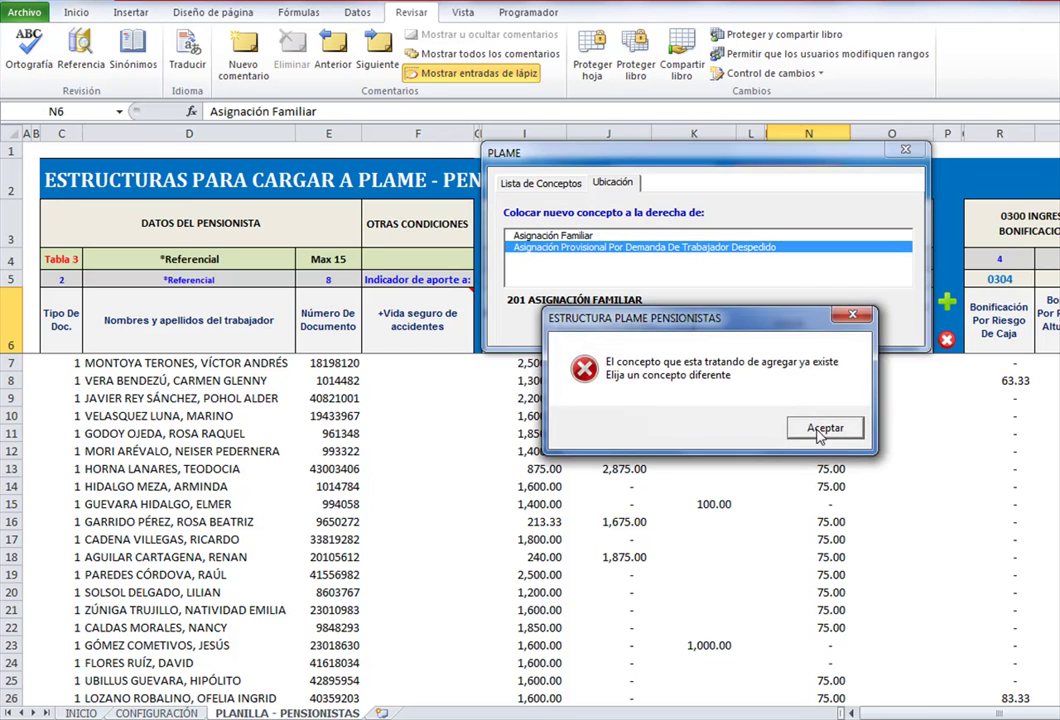
left_click(823, 428)
left_click(545, 184)
Step: Add 0205 Asignación por nacimiento de hijos after the provisional allowance column
left_click(600, 283)
left_click(613, 182)
left_click(700, 247)
left_click(648, 324)
left_click(805, 428)
left_click(782, 420)
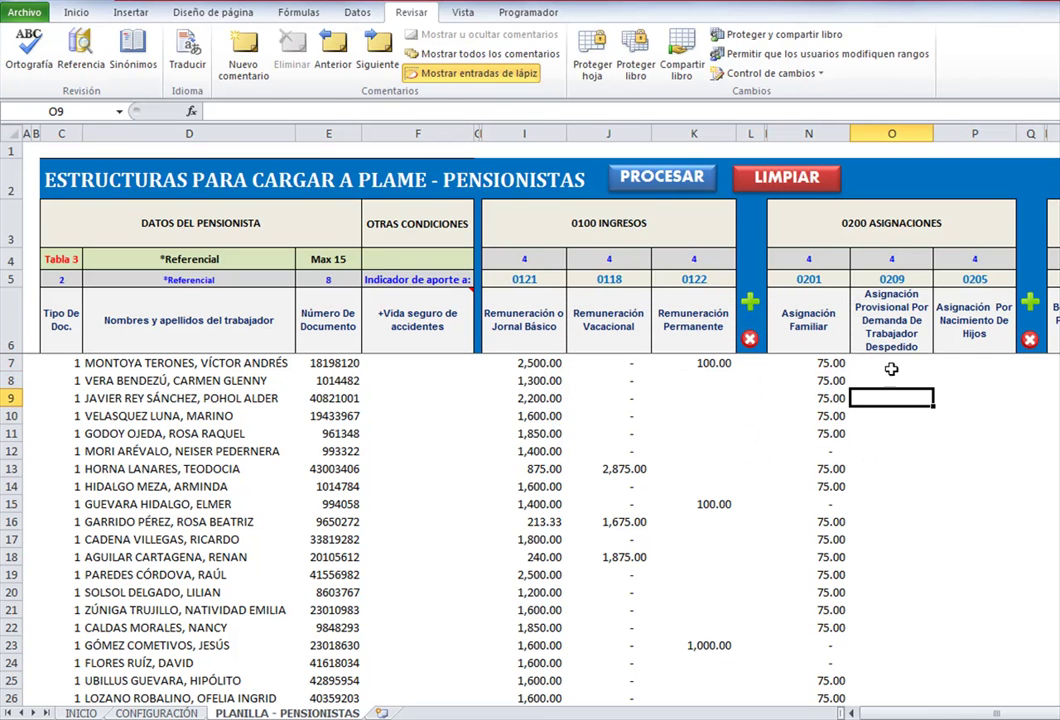
left_click_drag(890, 698, 960, 705)
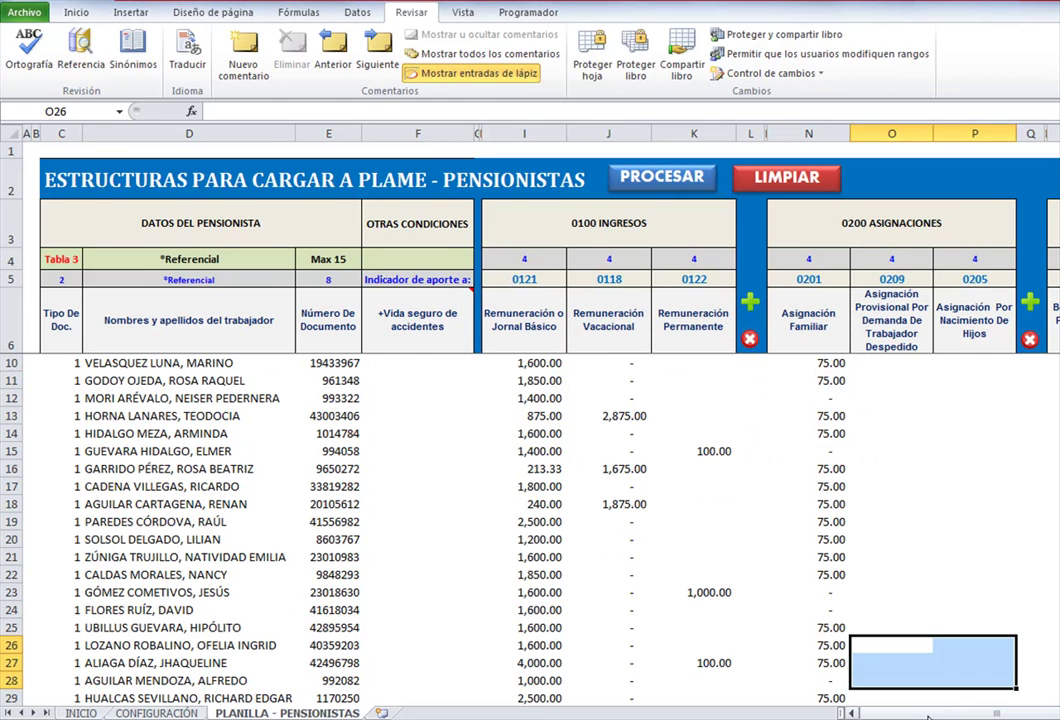
Step: Scroll across the payroll sheet to view the 0700 and 0800 sections
left_click_drag(870, 713, 885, 713)
left_click_drag(963, 717, 1050, 714)
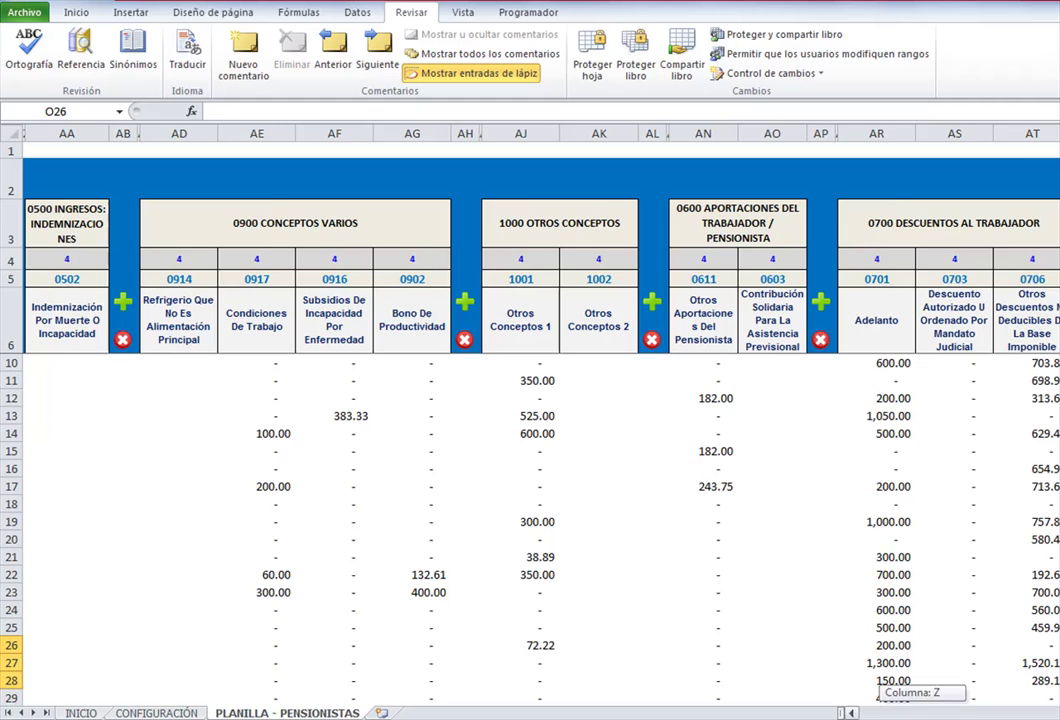
left_click(1018, 451)
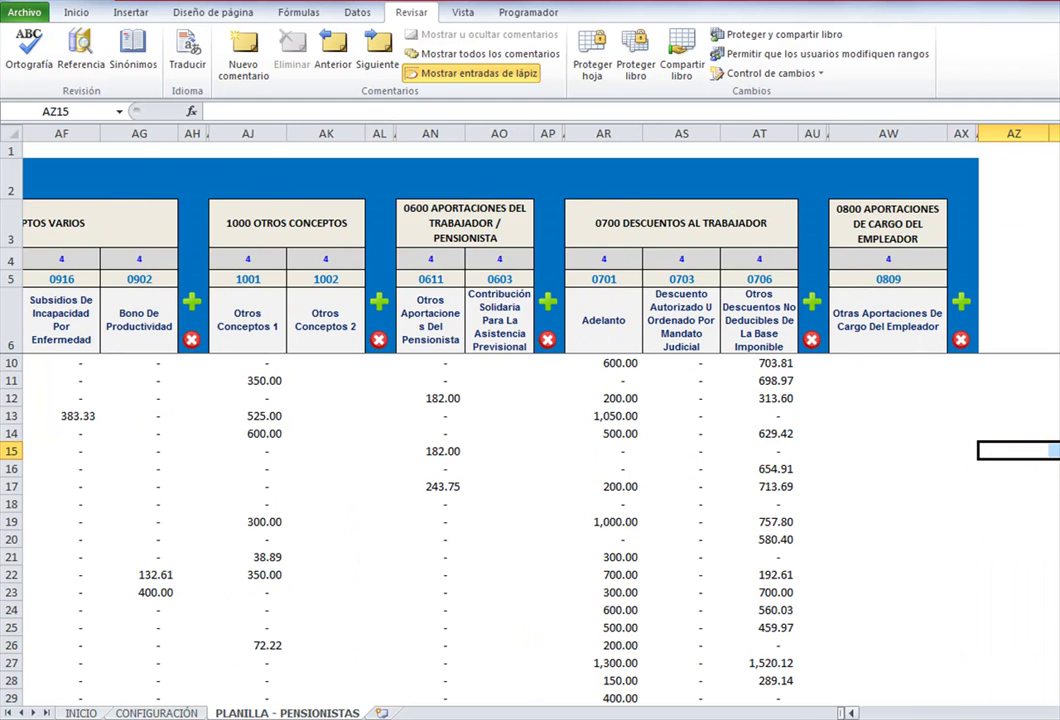
left_click_drag(1030, 713, 797, 713)
left_click(524, 521)
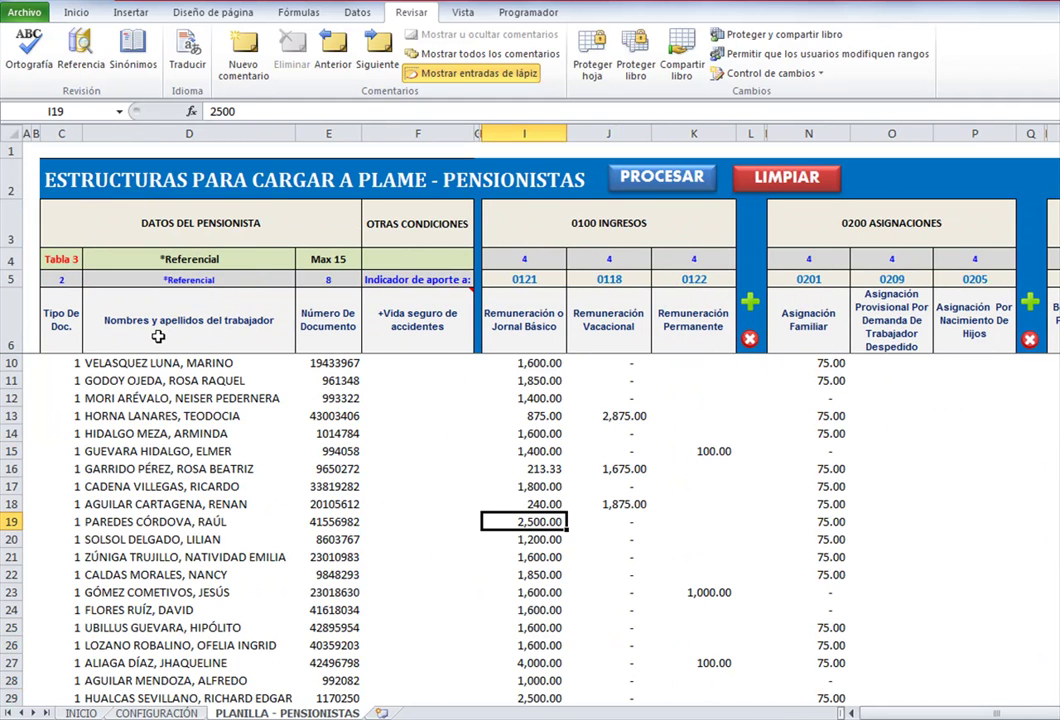
left_click(158, 337)
scroll(274, 487, "up", 1)
Step: Check the cleared accident-insurance cells in column F around F8
left_click(328, 504)
key("Up")
key("Up")
key("Up")
key("Right")
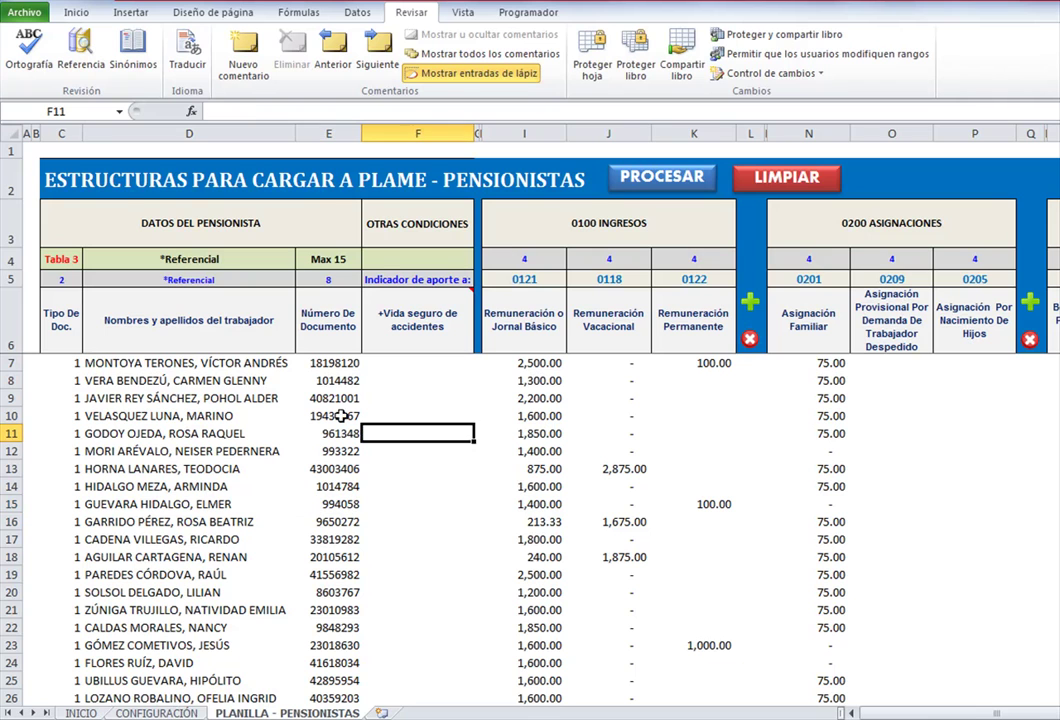
left_click(445, 385)
key("Up")
key("Up")
key("Down")
key("Down")
key("Down")
left_click(411, 228)
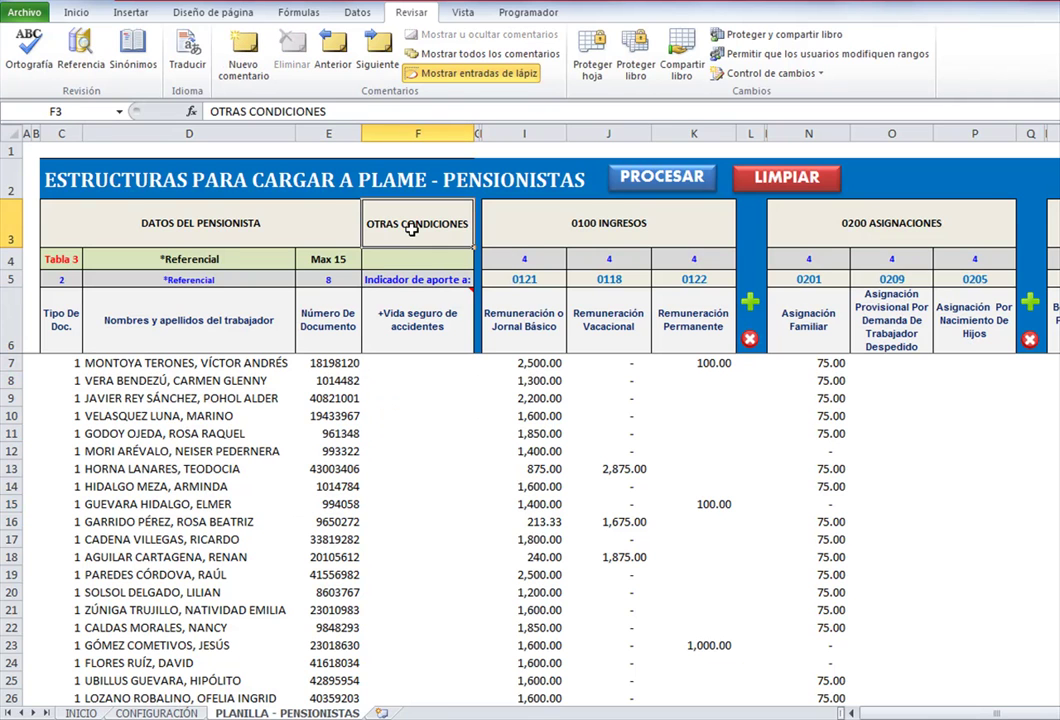
left_click(550, 450)
Step: Reselect the column F accident-insurance cells, then close Excel without saving
left_click_drag(549, 395, 725, 419)
left_click(880, 503)
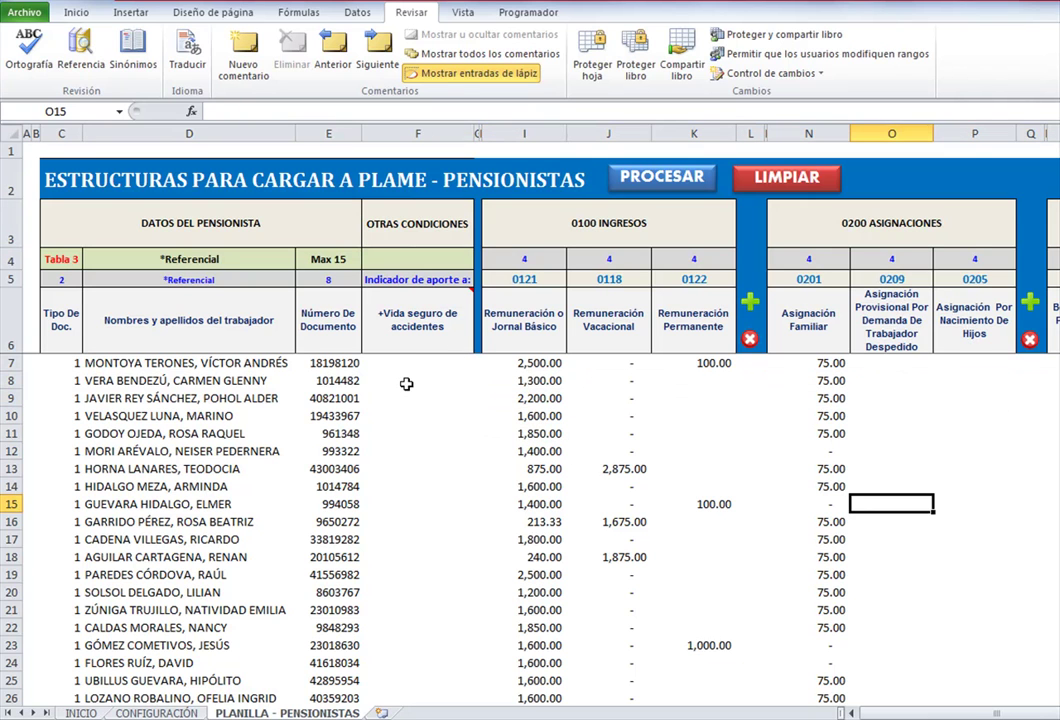
left_click_drag(406, 366, 402, 615)
left_click(440, 503)
key("ctrl+Up")
key("ctrl+shift+Down")
left_click(805, 451)
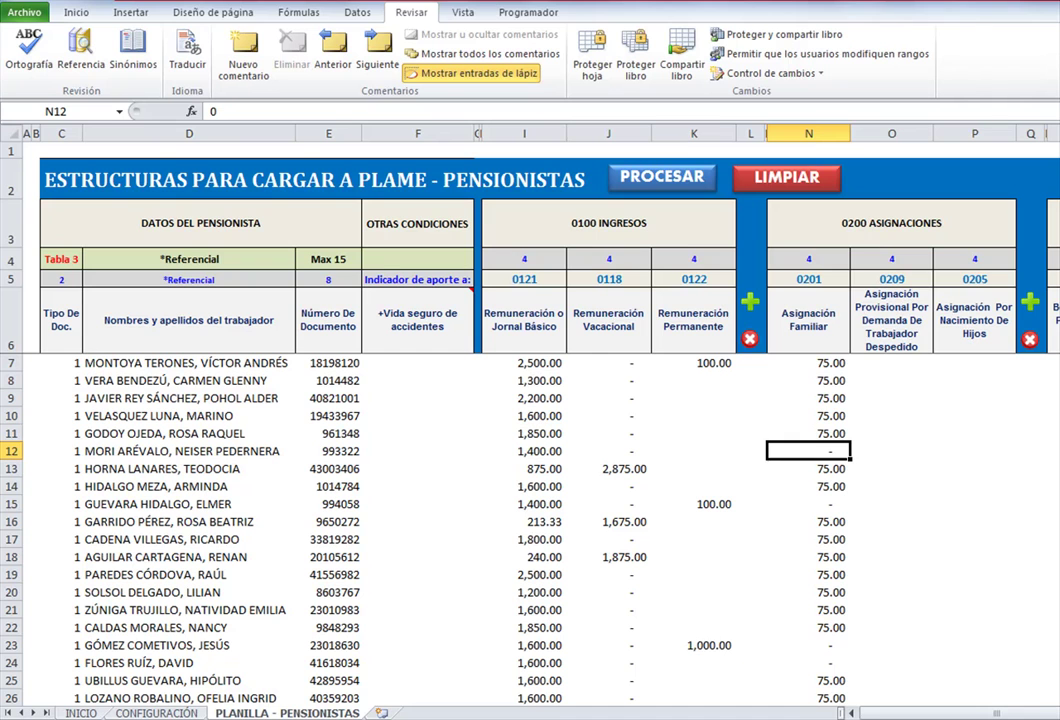
key("alt+F4")
left_click(645, 374)
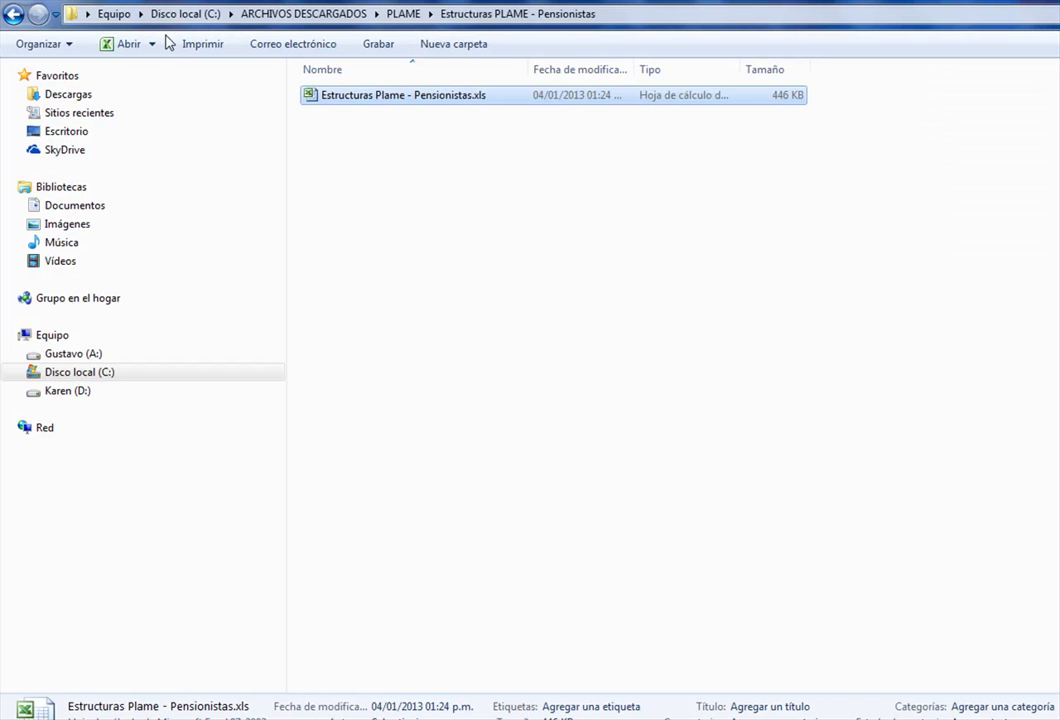
Step: Return to PLAME and open the Estructuras PLAME - Personal de terceros folder's .xls workbook
left_click(16, 17)
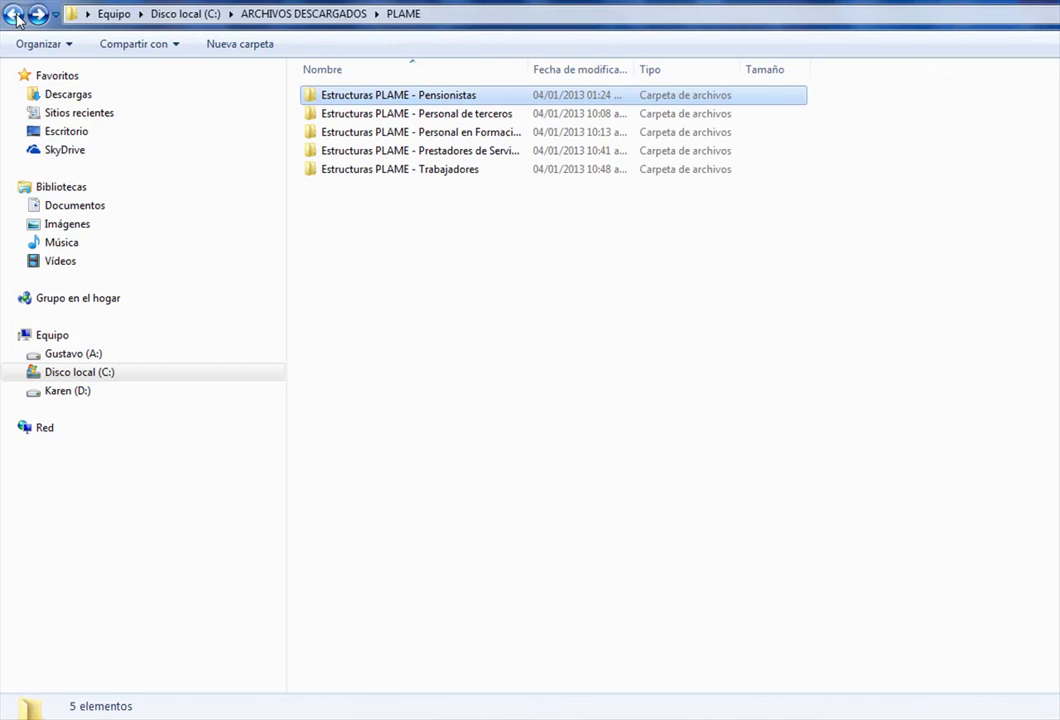
left_click(462, 118)
double_click(463, 119)
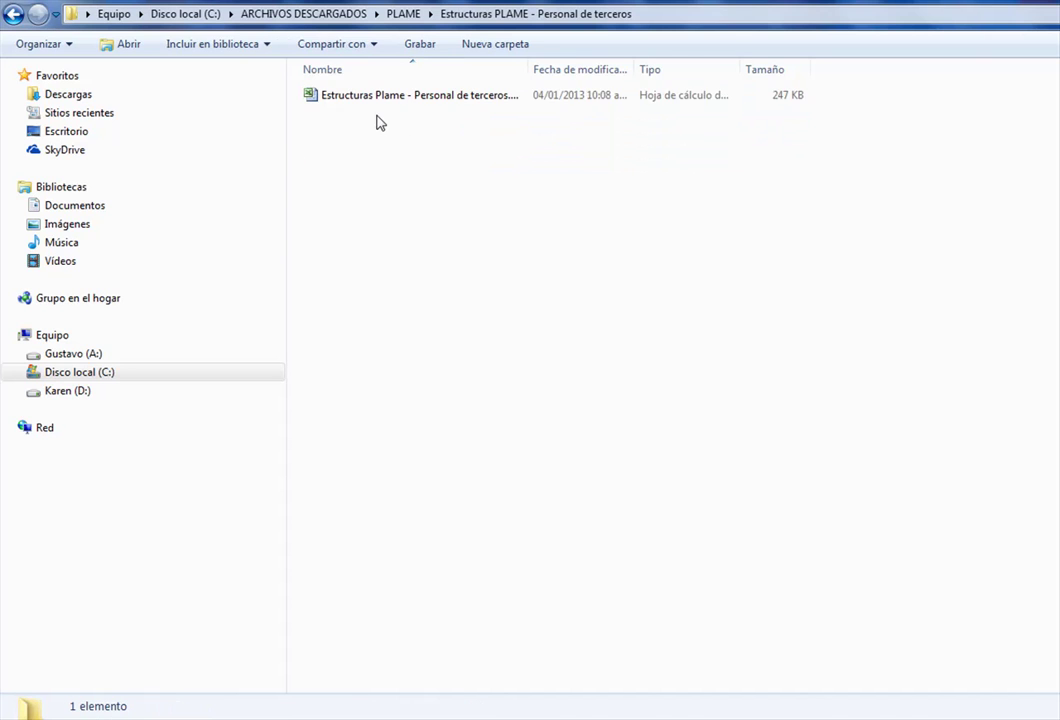
double_click(379, 108)
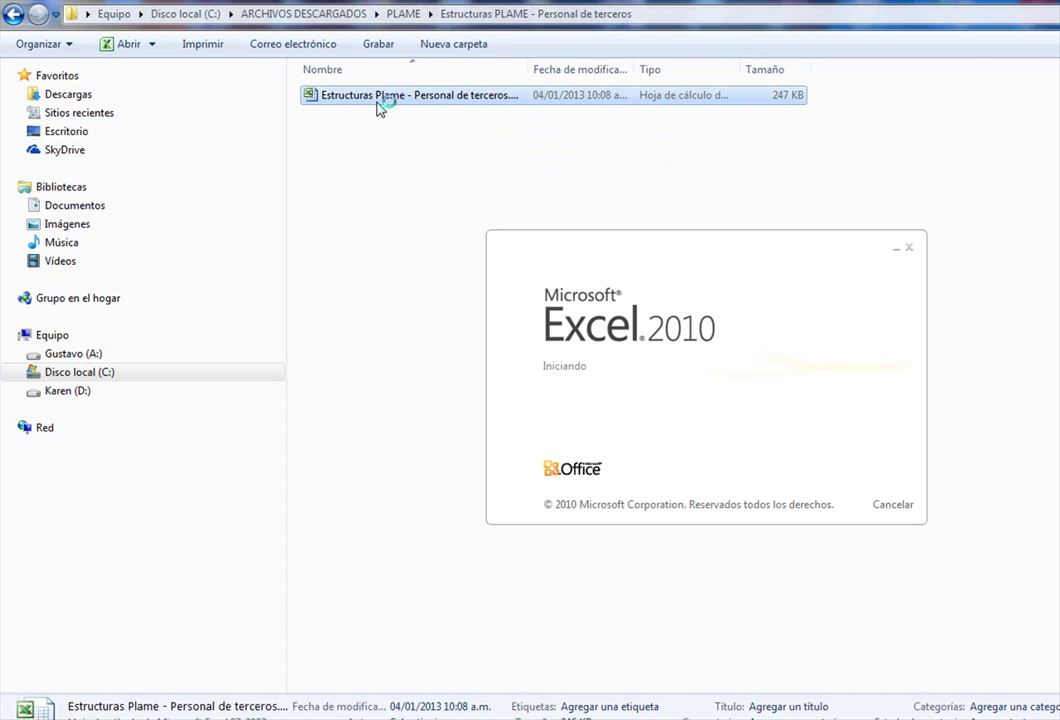
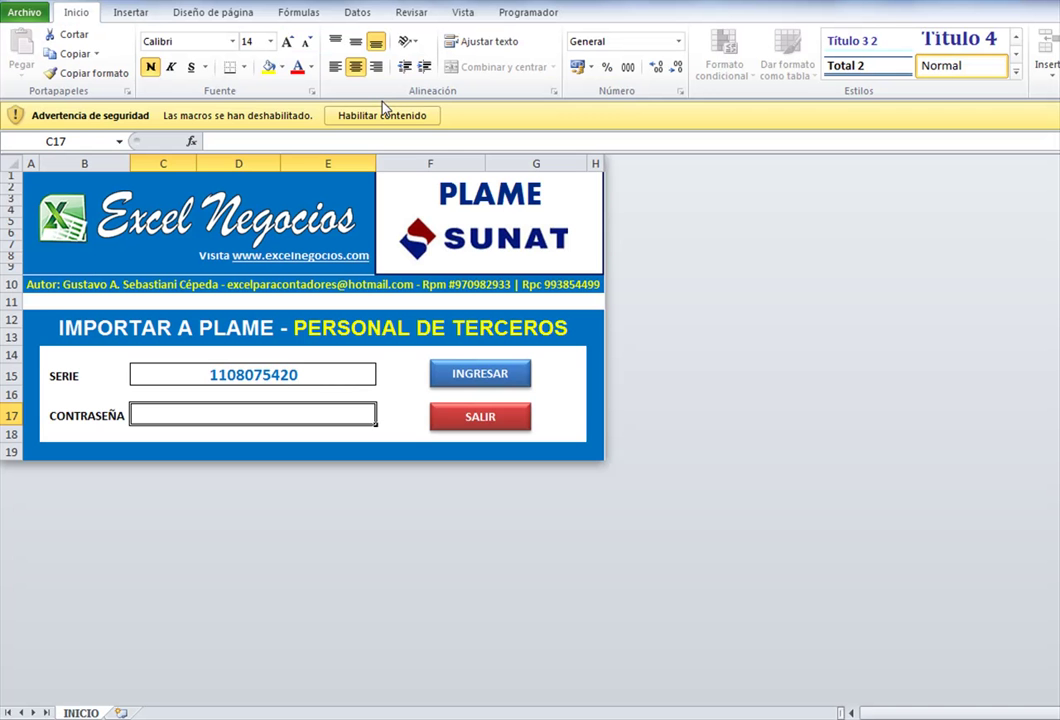
Step: Enable macros and log into the Personal de Terceros template with the password
left_click(379, 113)
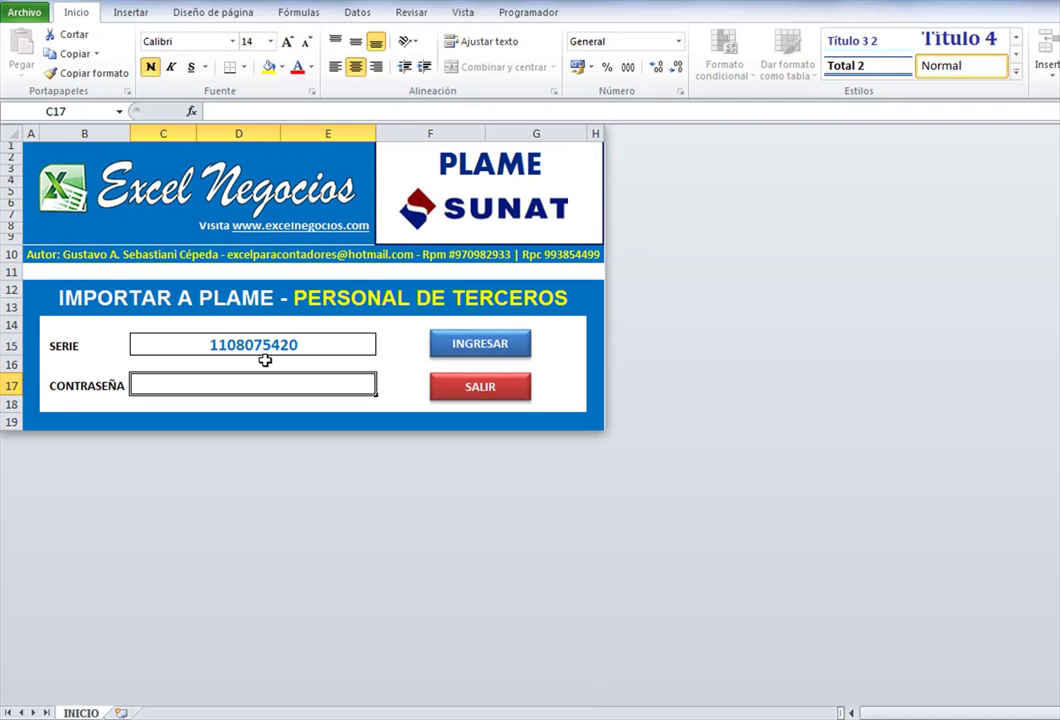
left_click(395, 386)
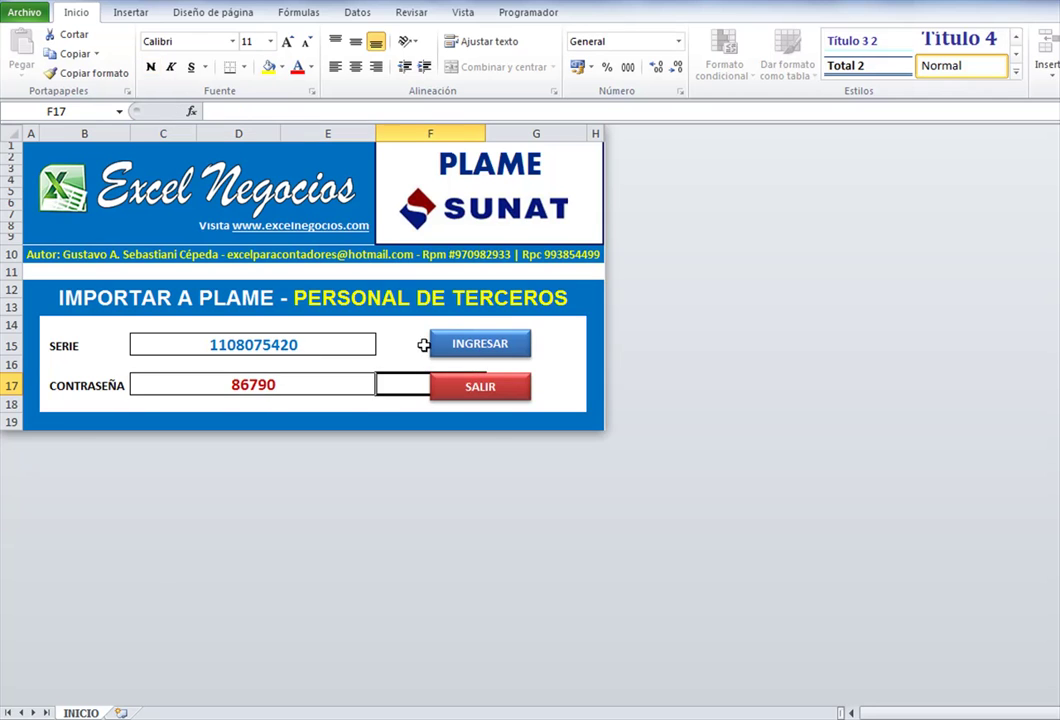
left_click(424, 345)
left_click(460, 344)
left_click(833, 438)
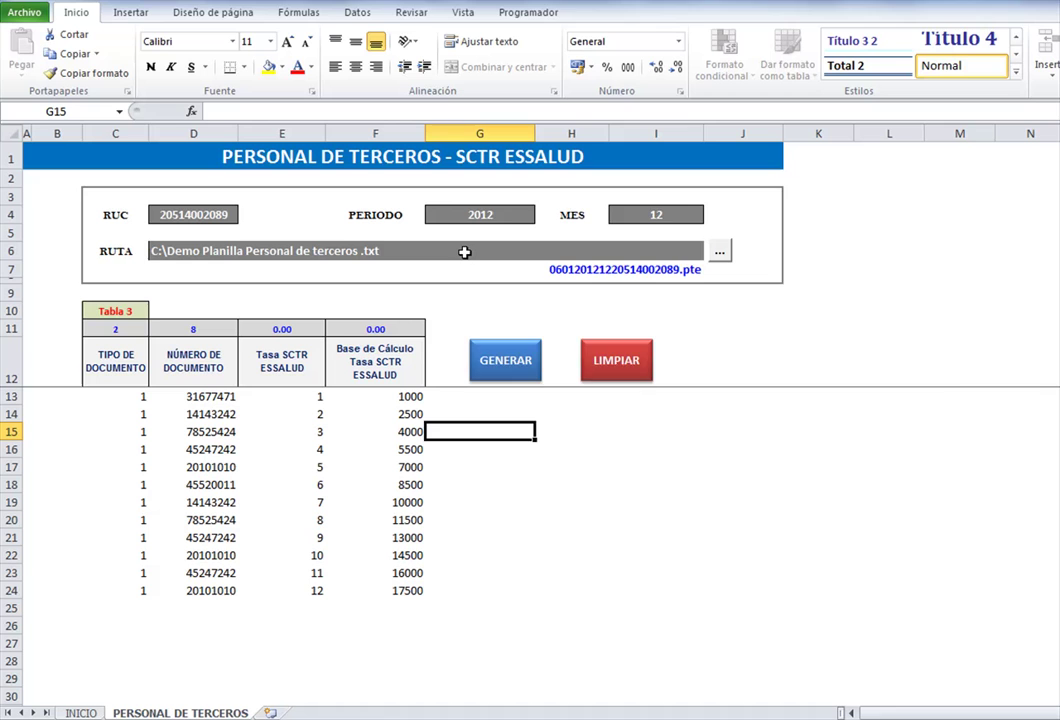
left_click(903, 540)
Step: Review the document-type column and row 11 field lengths, then close the workbook
left_click(115, 432)
left_click(282, 329)
left_click_drag(115, 329, 402, 331)
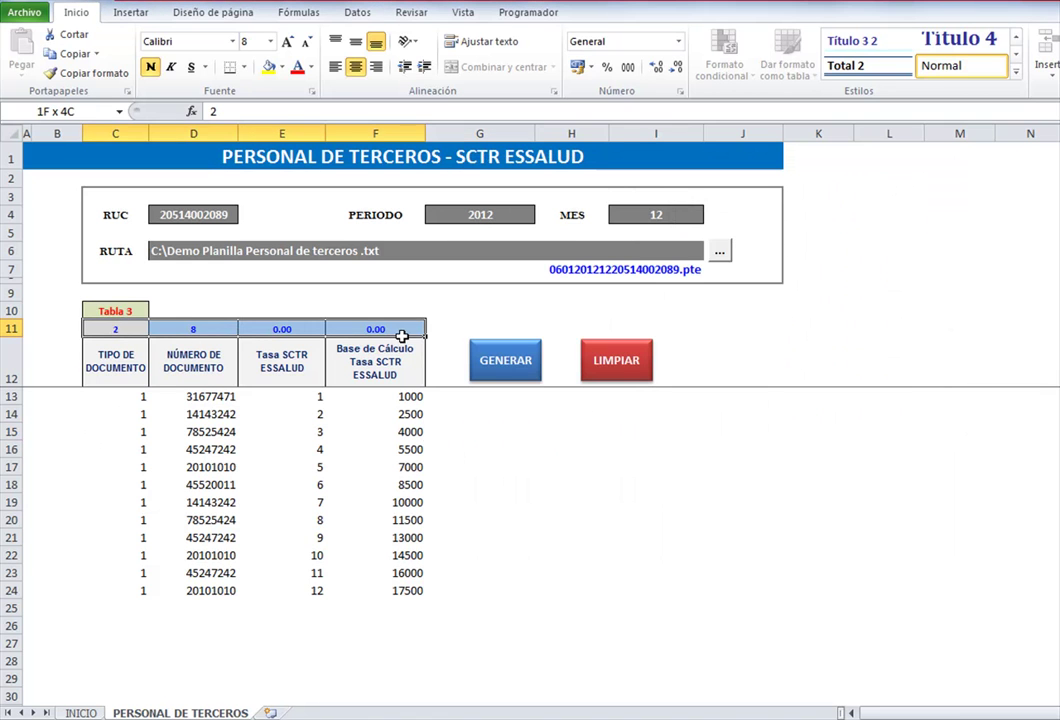
left_click(402, 535)
key("ctrl+w")
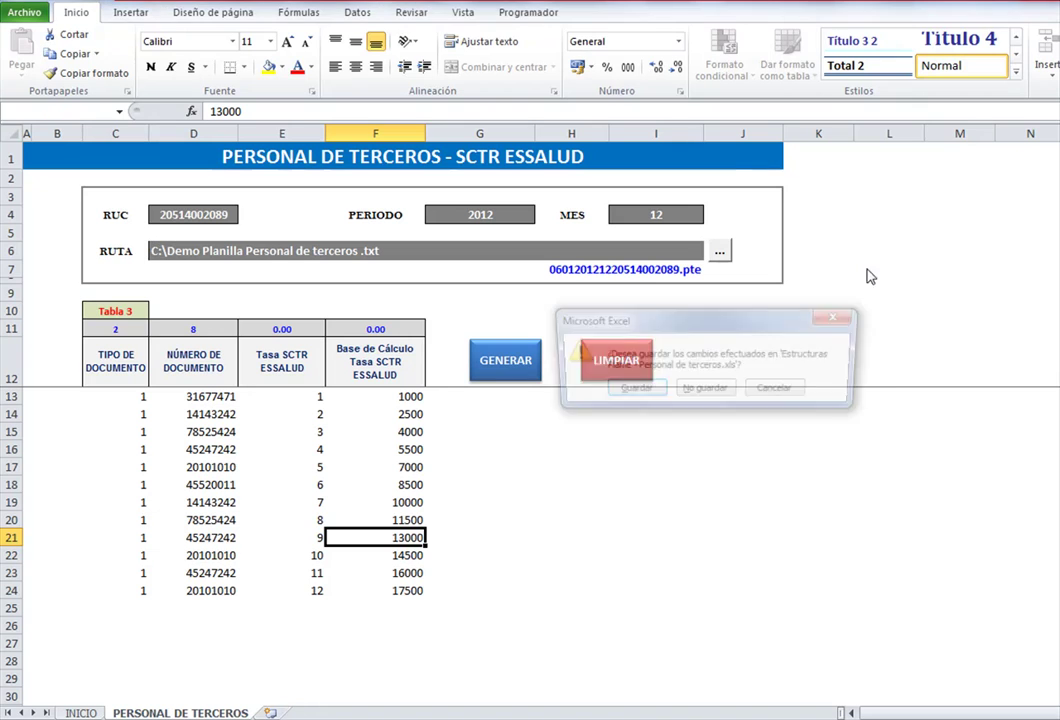
Step: Discard changes and open 'Estructuras Plame - 4ta categoría.xls' from the Prestadores de Servicios folder
left_click(700, 391)
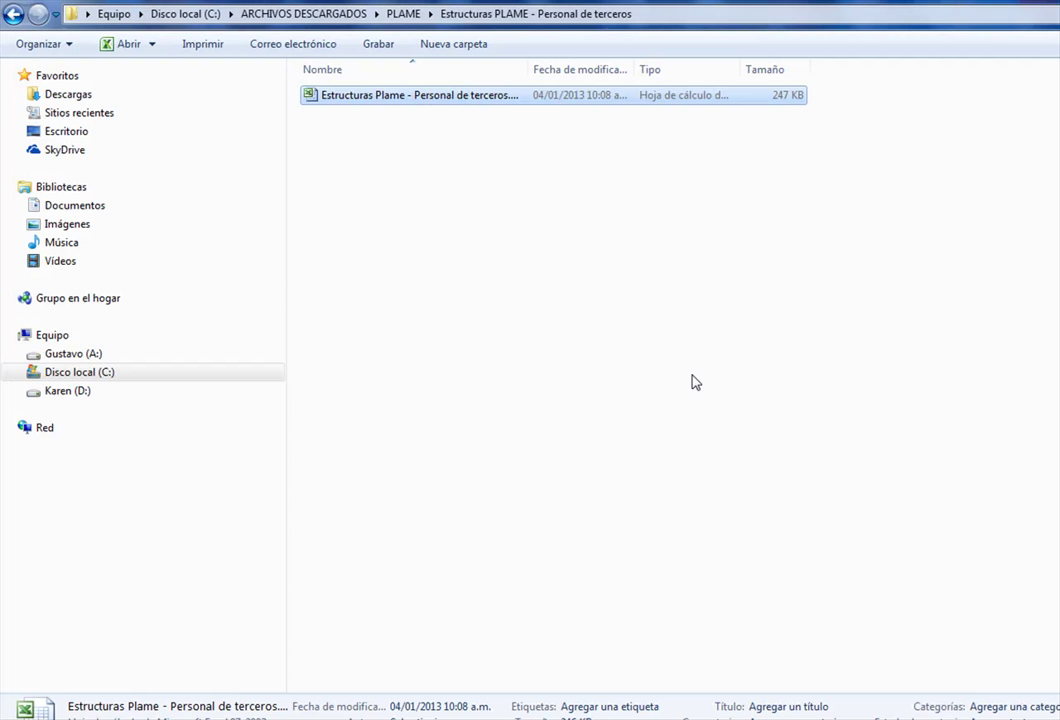
left_click(12, 18)
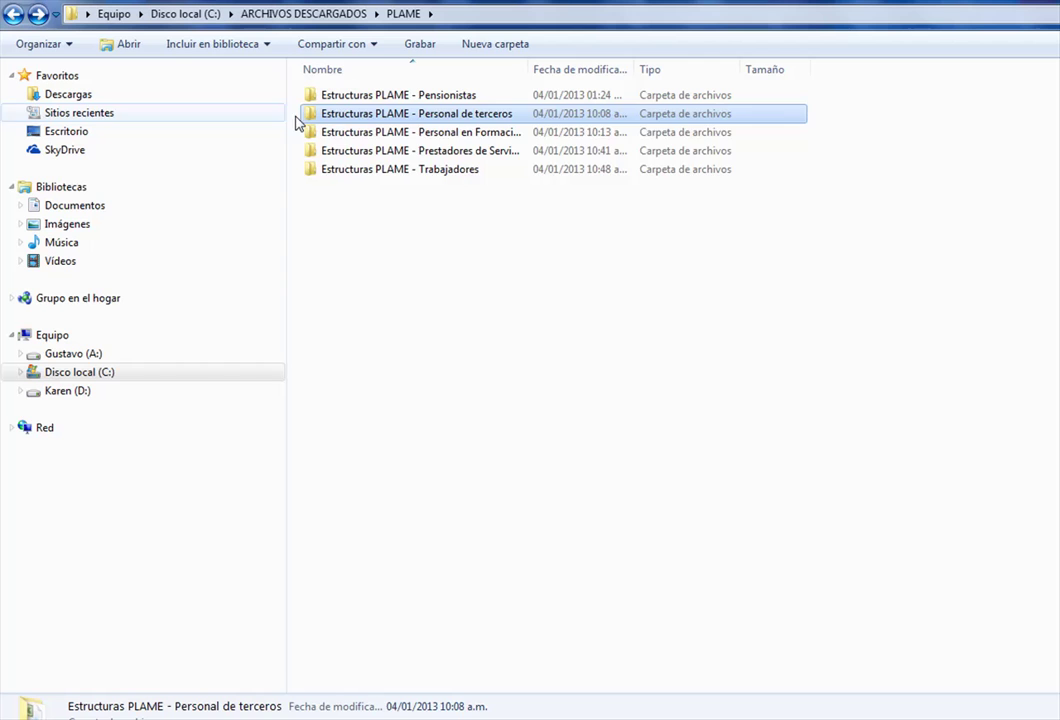
left_click(416, 134)
double_click(438, 158)
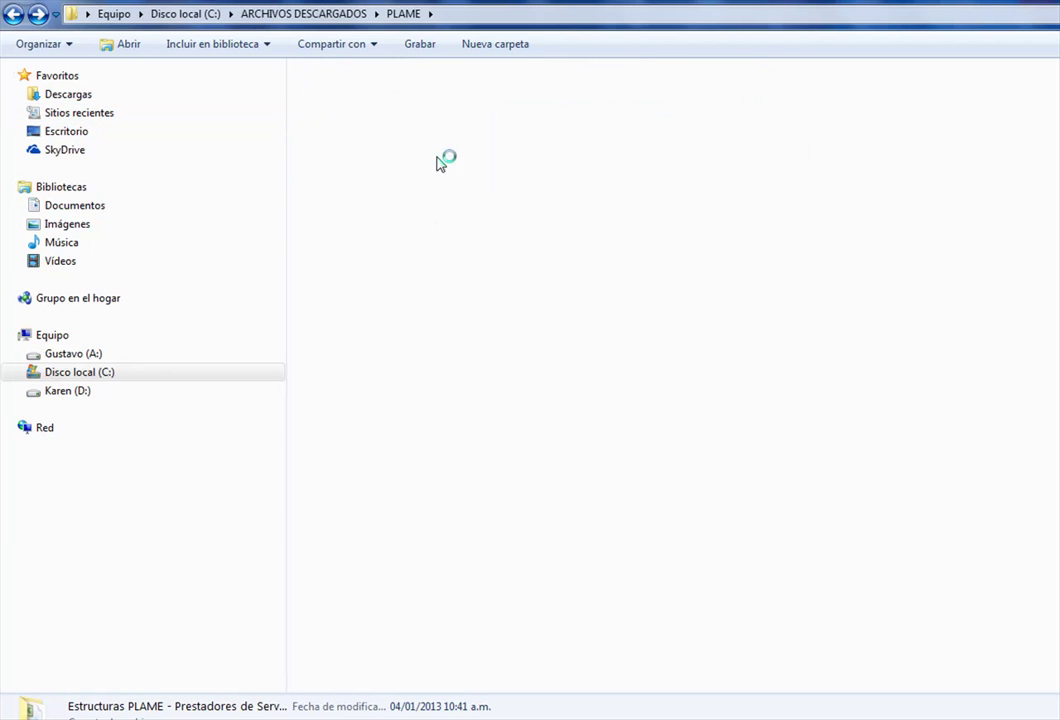
double_click(438, 96)
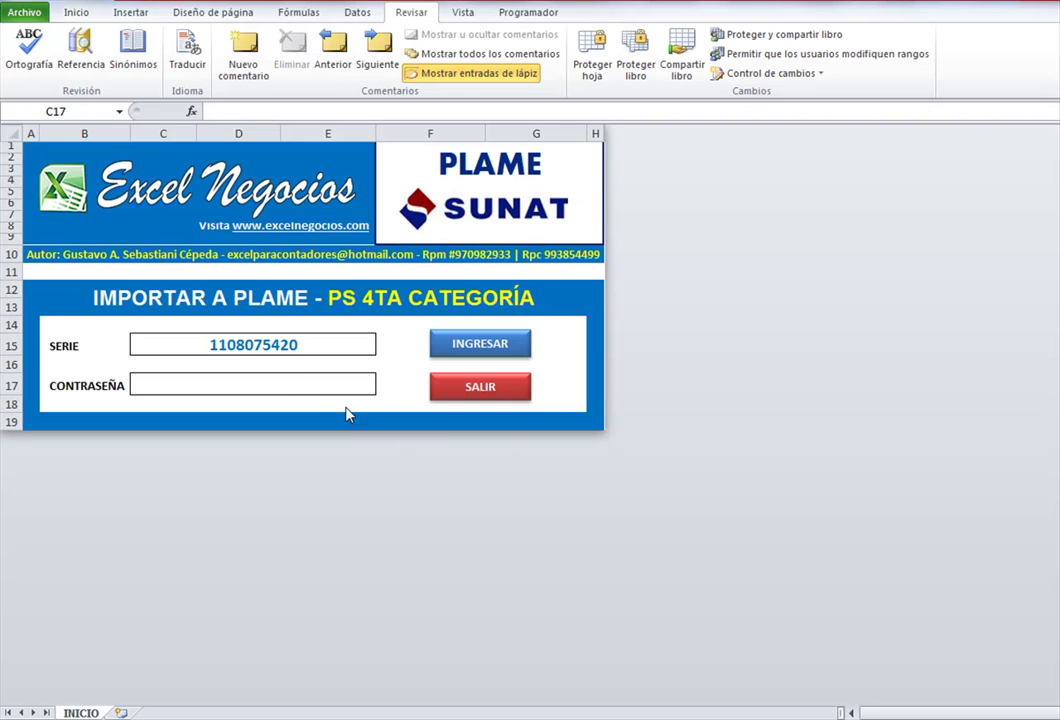
Step: Log into the 4ta categoría template with the password and dismiss the welcome message
left_click(312, 389)
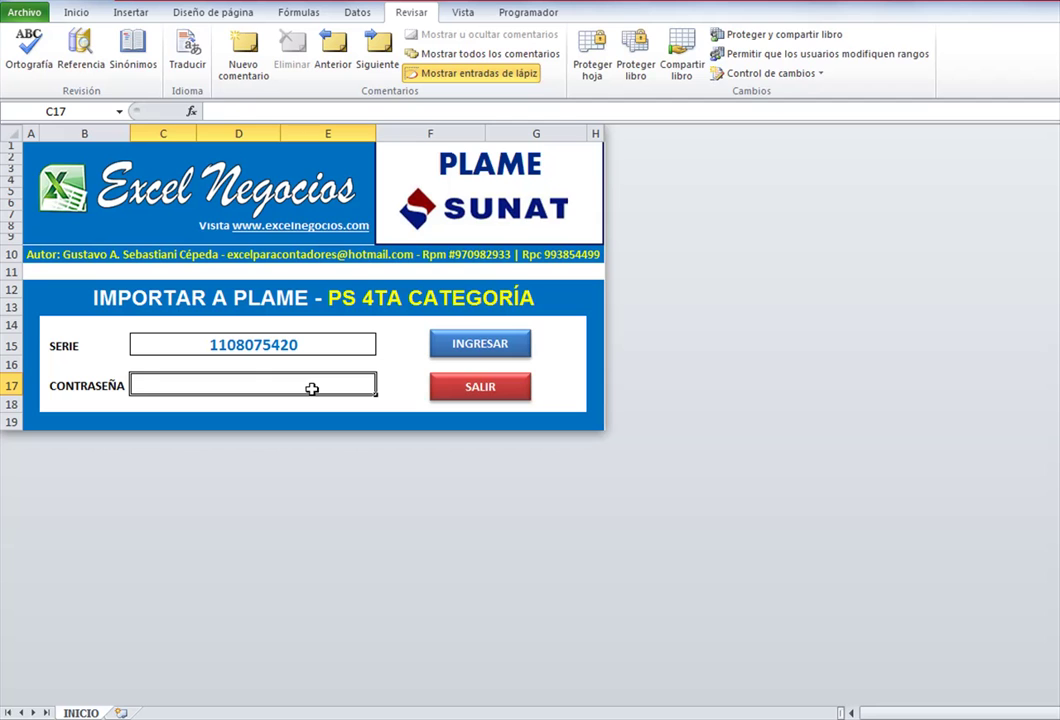
key("Return")
left_click(452, 345)
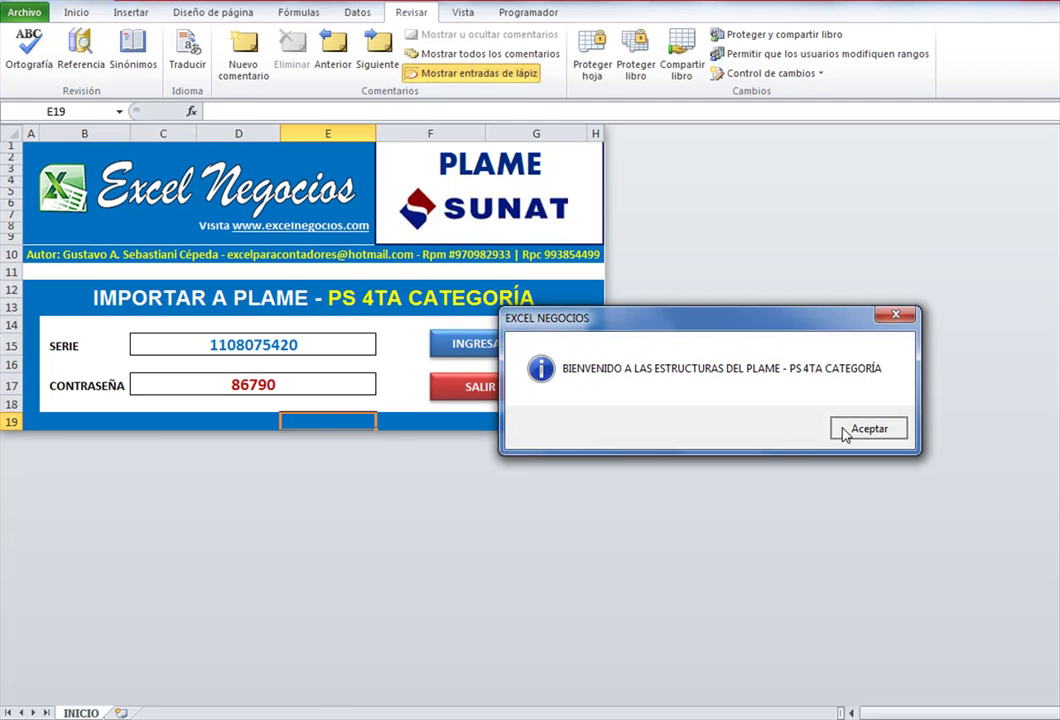
left_click(862, 426)
Step: Highlight the comprobantes table, supplier identity columns, five supplier records and receipt detail columns
left_click(361, 553)
mouse_move(47, 358)
left_mouse_down()
mouse_move(870, 370)
mouse_move(870, 510)
left_mouse_up()
left_click(773, 535)
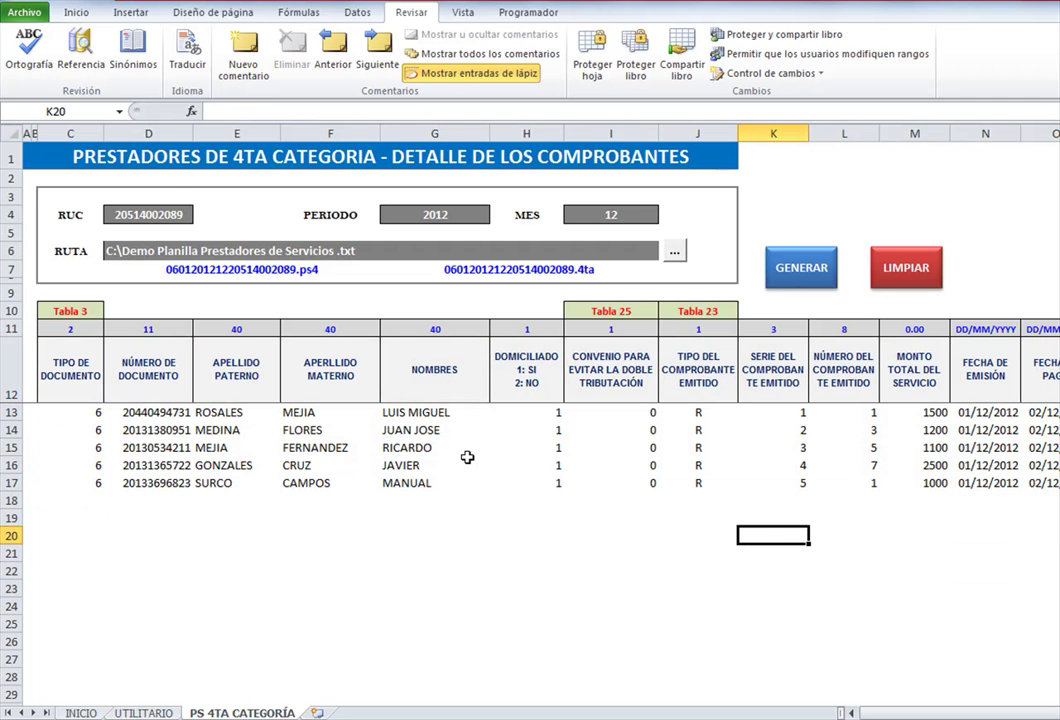
left_click(327, 531)
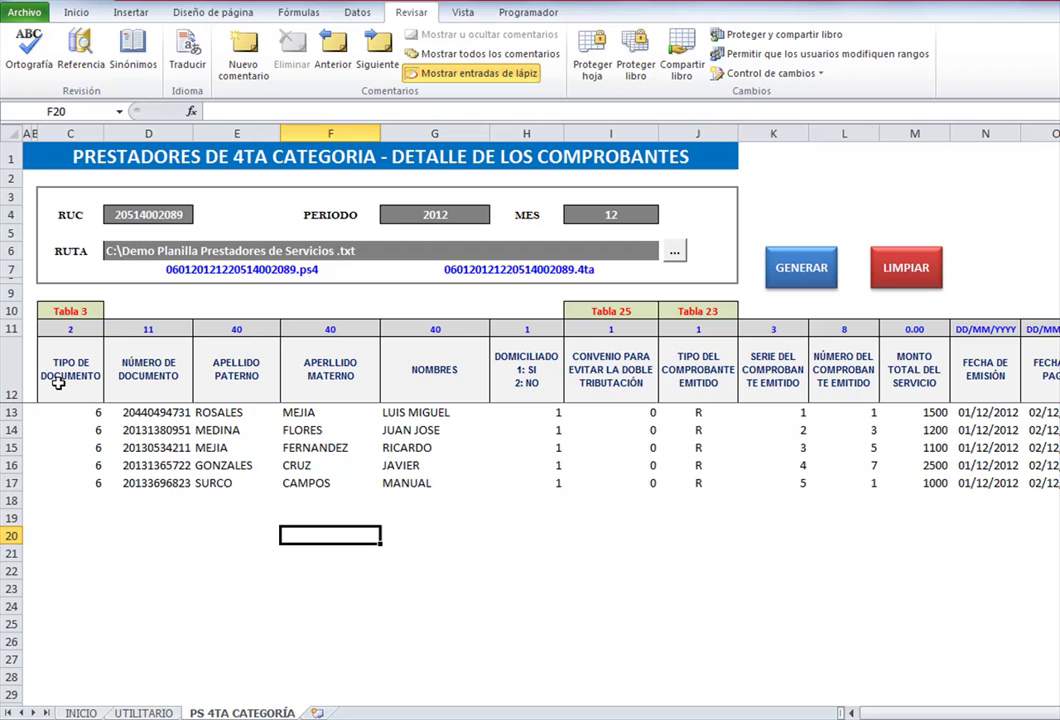
left_click_drag(52, 372, 470, 510)
left_click(434, 535)
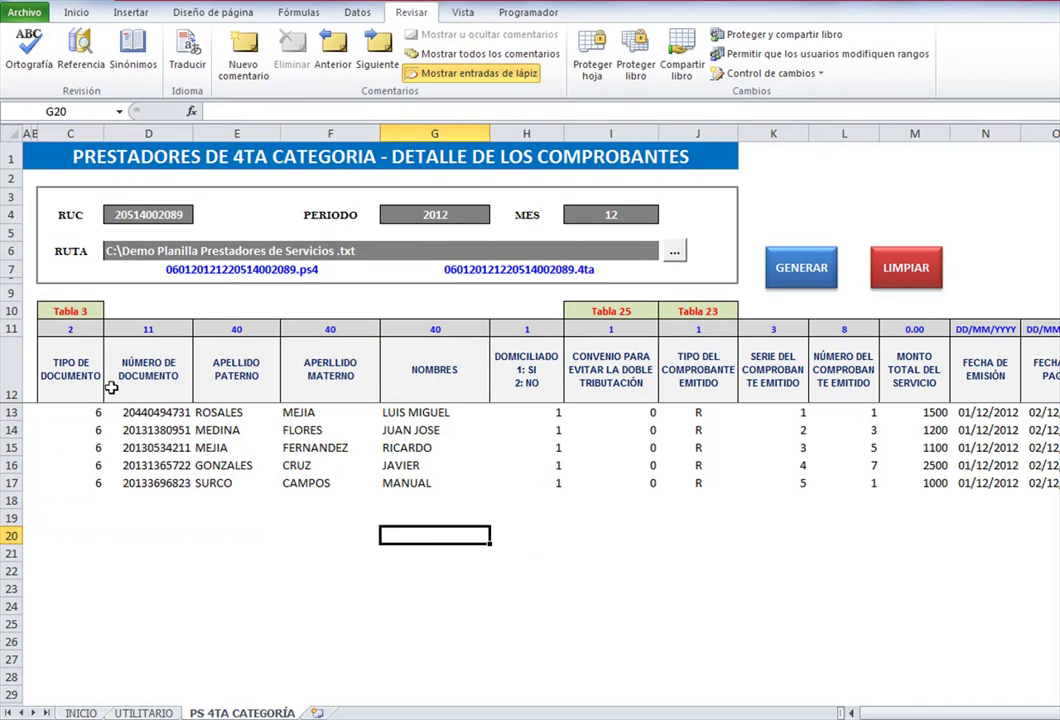
left_click_drag(70, 430, 611, 570)
left_click(440, 447)
left_click_drag(76, 421, 561, 493)
left_click(845, 550)
left_click_drag(1040, 465, 499, 413)
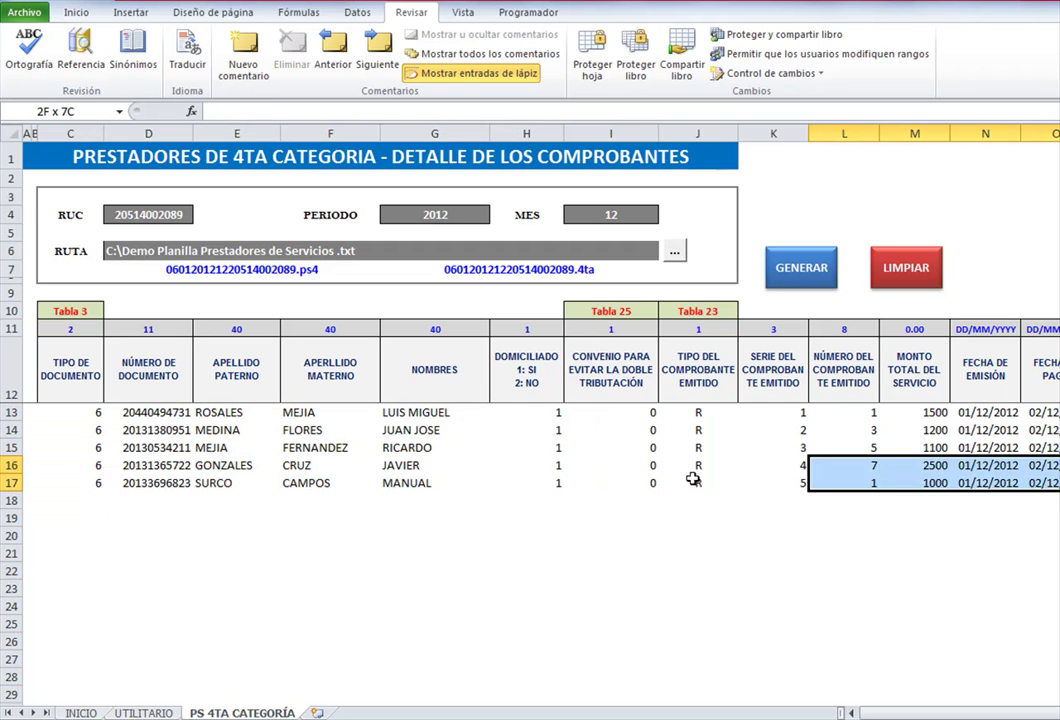
left_click(587, 553)
Step: Check the row 11 field lengths: document type 2, number 11, surname 40, series 3, dates DD/MM/YYYY
mouse_move(70, 329)
left_mouse_down()
mouse_move(1058, 350)
mouse_move(1058, 329)
left_mouse_up()
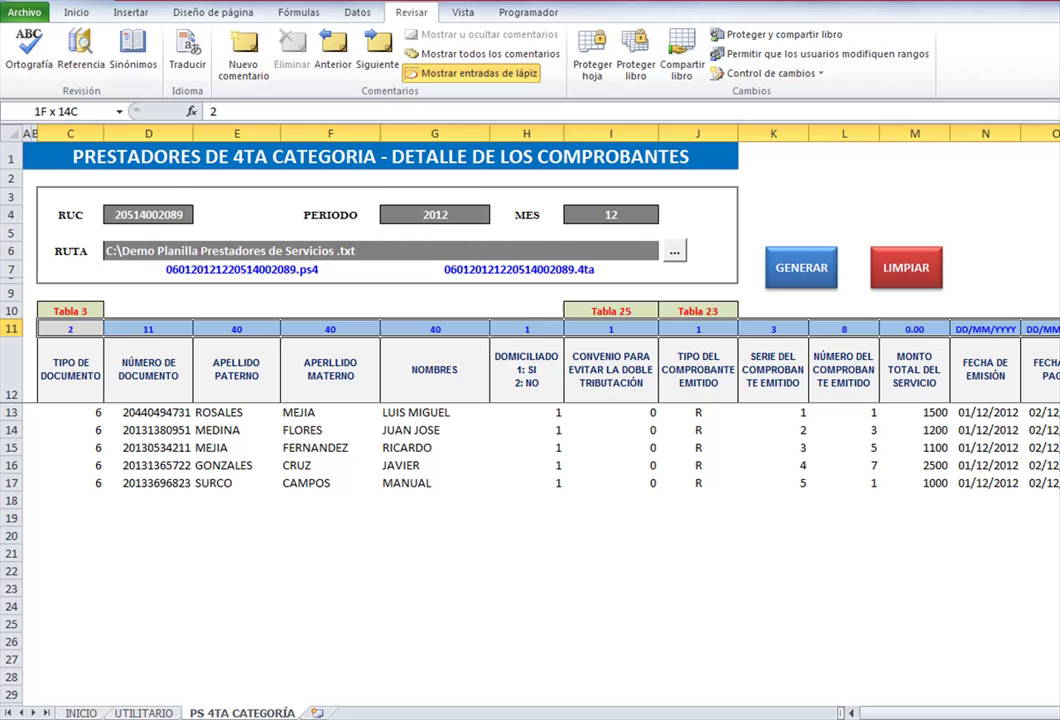
left_click(985, 329)
left_click(773, 329)
left_click(199, 329)
left_click(71, 329)
left_click(111, 331)
left_click(246, 330)
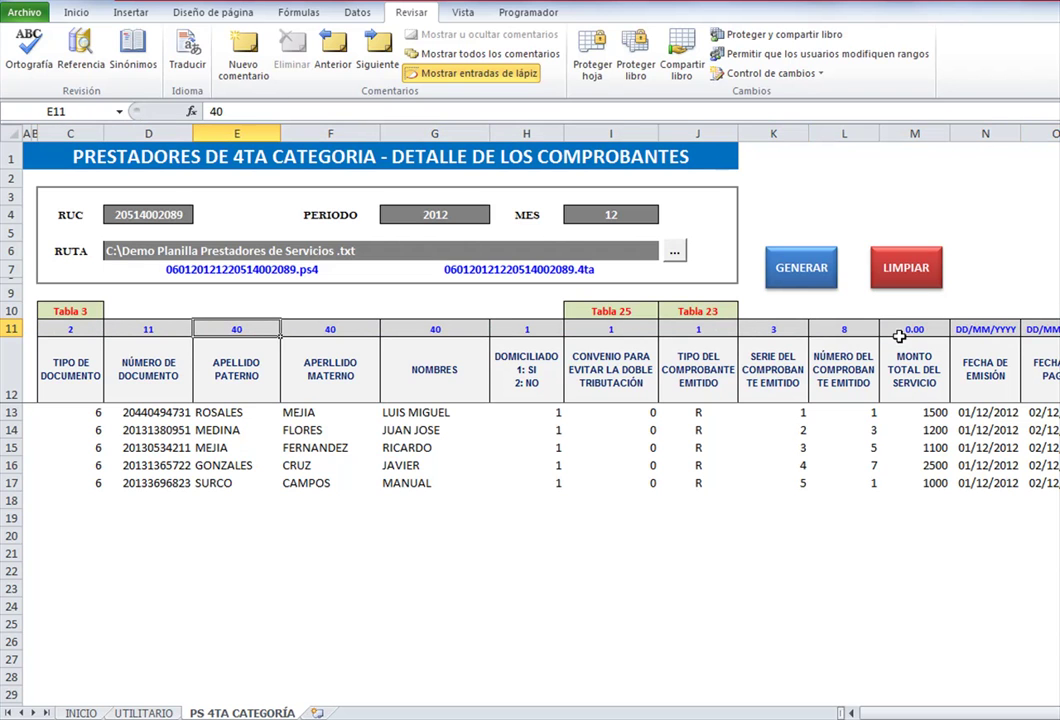
left_click(985, 329)
left_click(1040, 329)
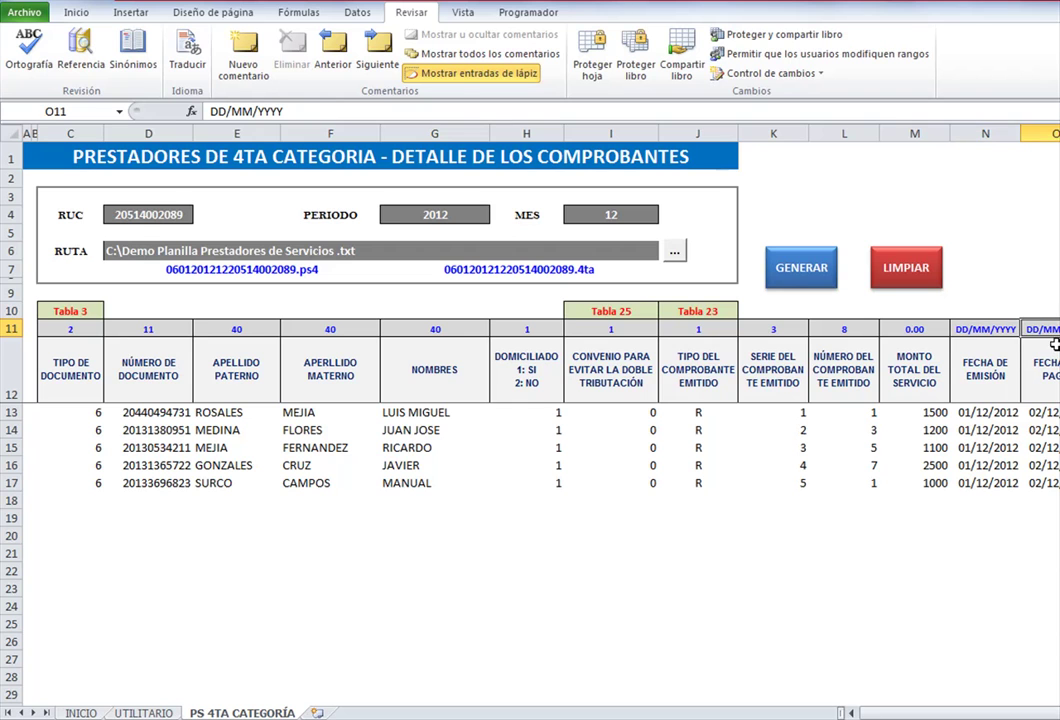
left_click(880, 579)
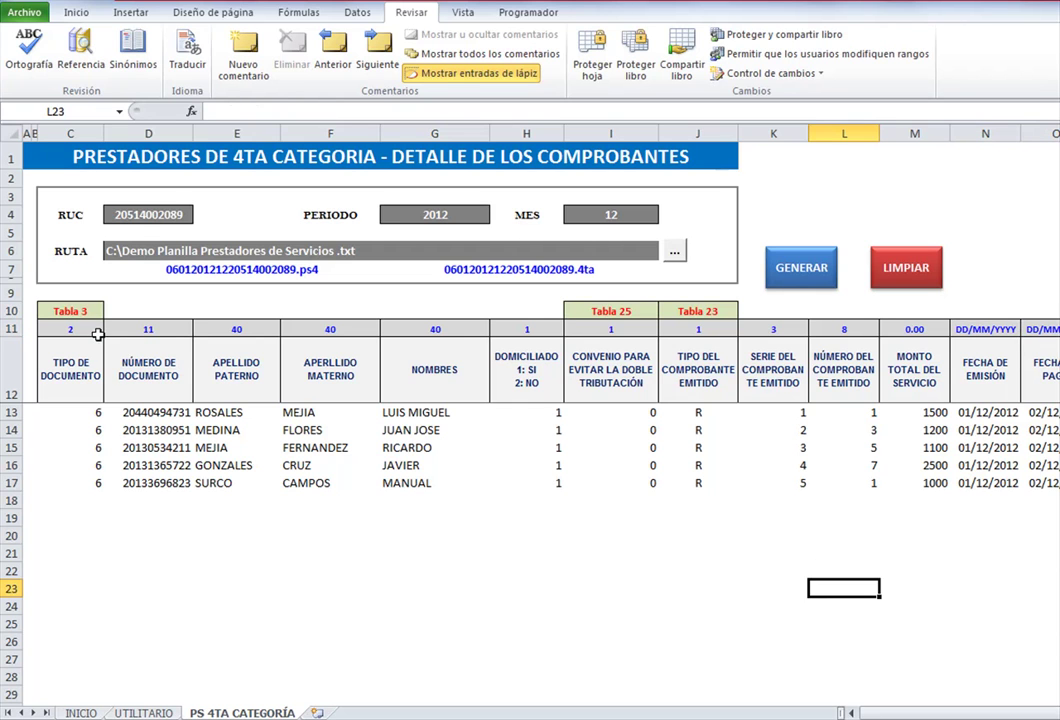
left_click_drag(97, 330, 1055, 330)
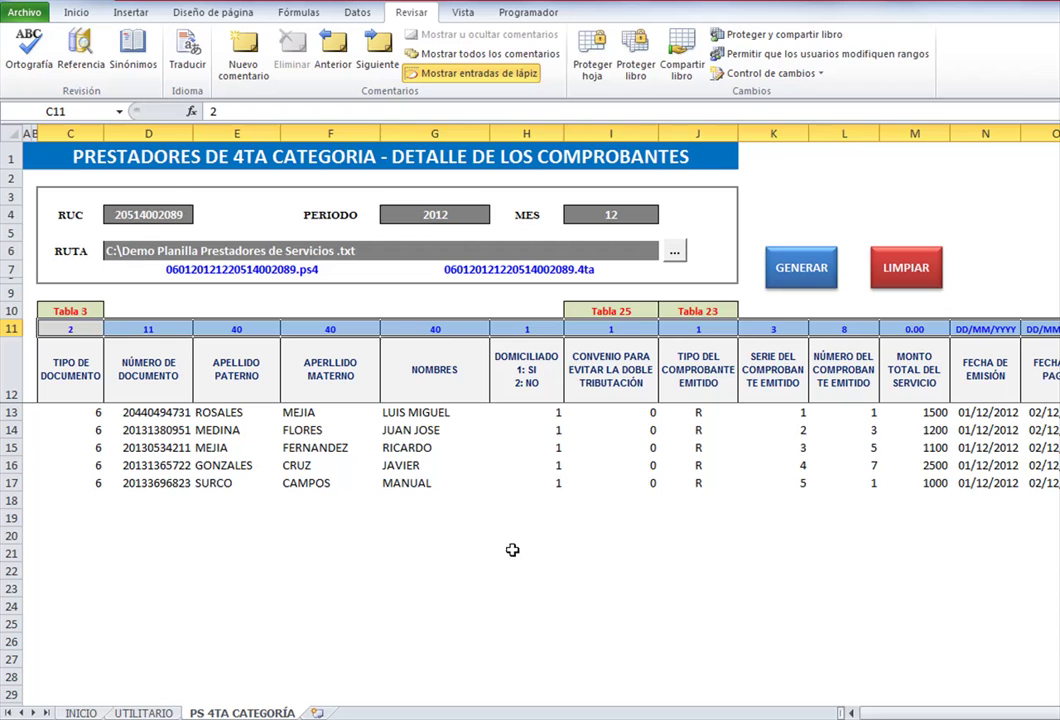
left_click(780, 574)
Step: Inspect the date headers and the Tabla 3, 23 and 25 references, selecting Tabla 23
left_click(1028, 333)
left_click(985, 370)
left_click(611, 588)
left_click(615, 311)
left_click(700, 311)
left_click(70, 311)
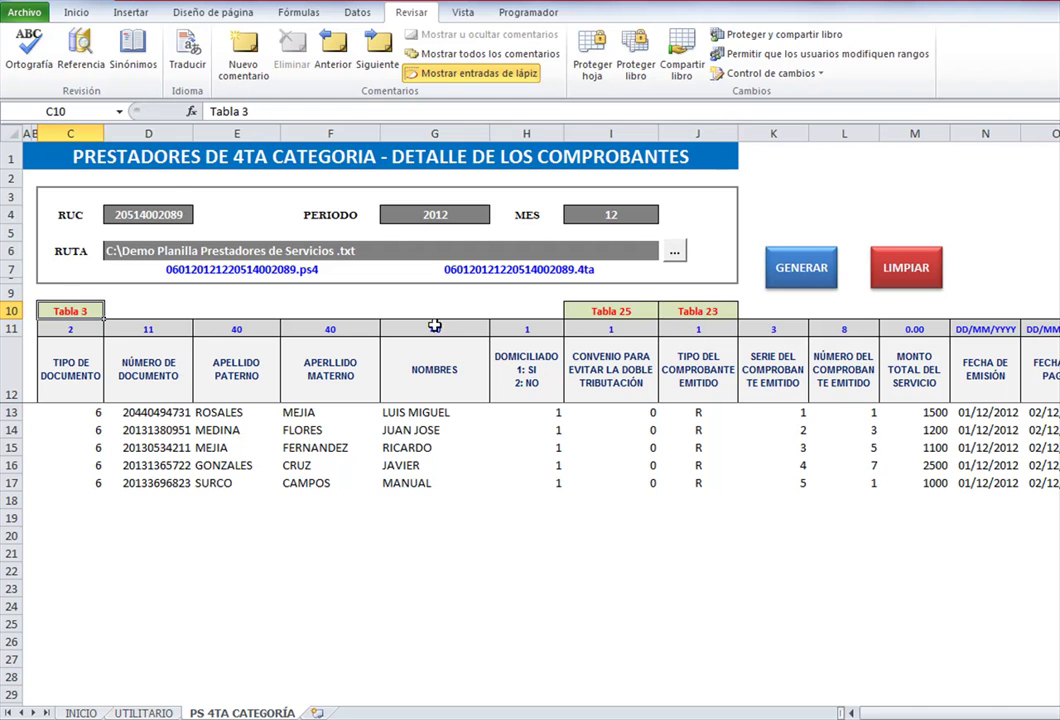
left_click(683, 314)
Step: Pick Recibo por Honorarios code R from the Tabla 23 list and apply it to J18:J27
double_click(684, 314)
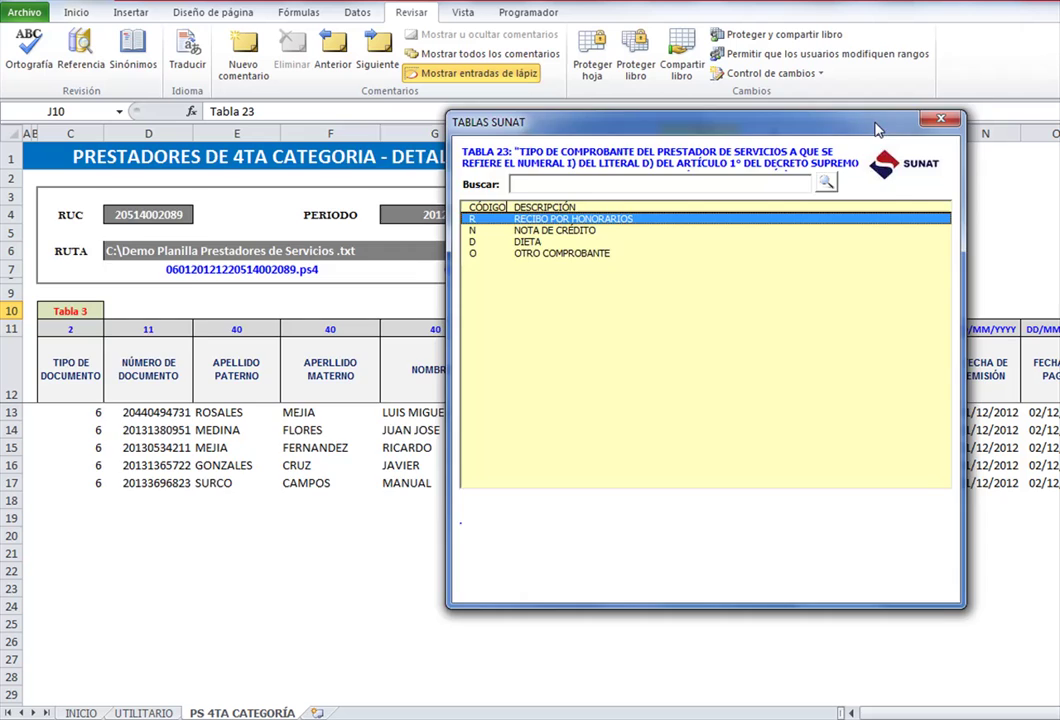
left_click_drag(816, 122, 418, 184)
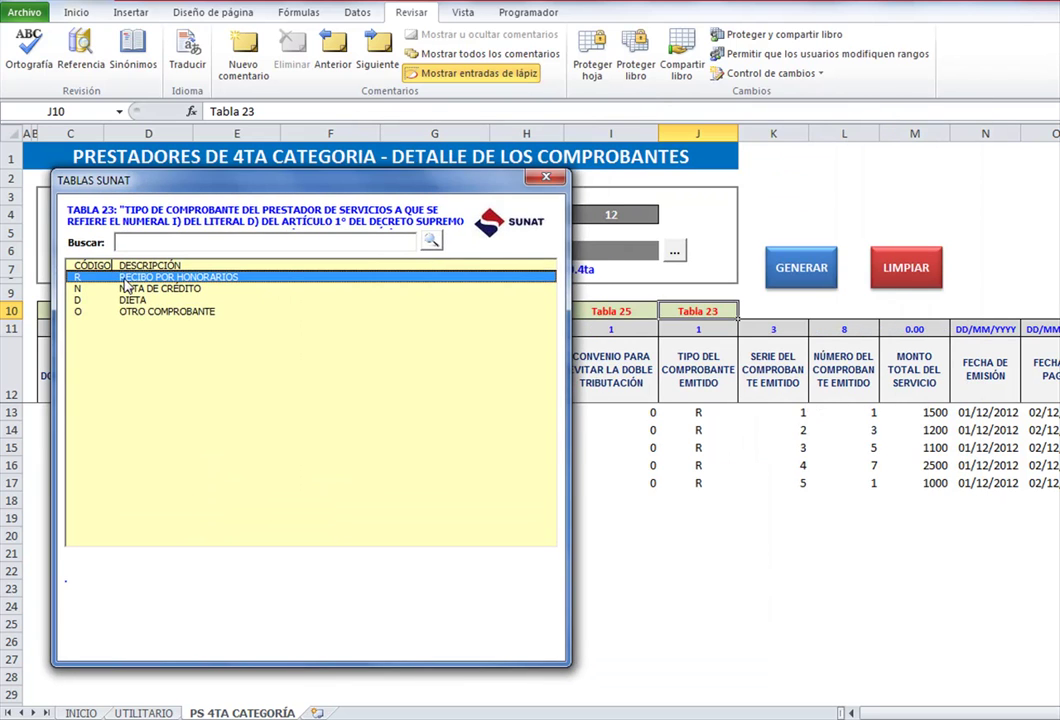
double_click(126, 277)
left_click_drag(689, 484, 685, 659)
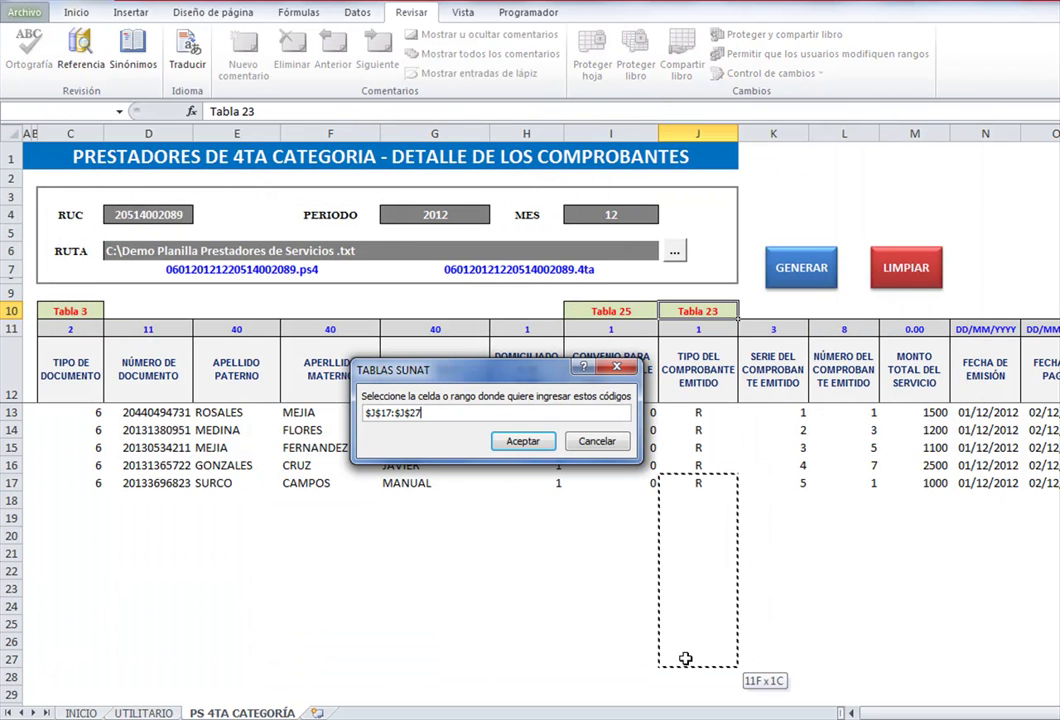
left_click_drag(697, 492, 697, 659)
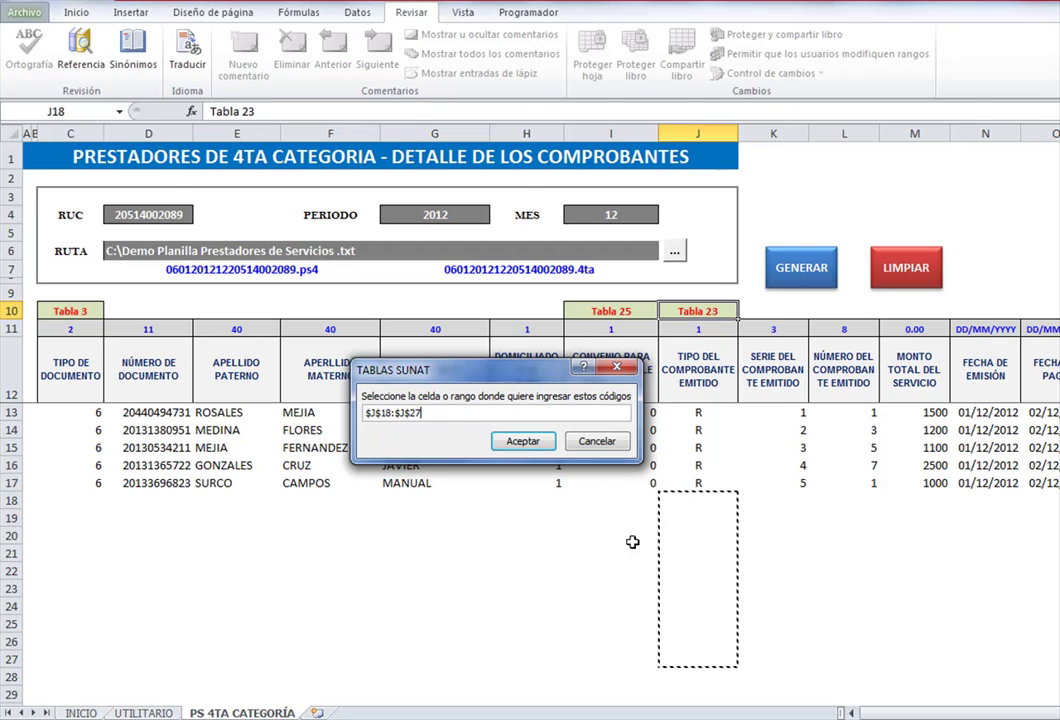
left_click(532, 451)
Step: Close the SUNAT code table and delete the extra R codes in J18:J27
left_click(942, 115)
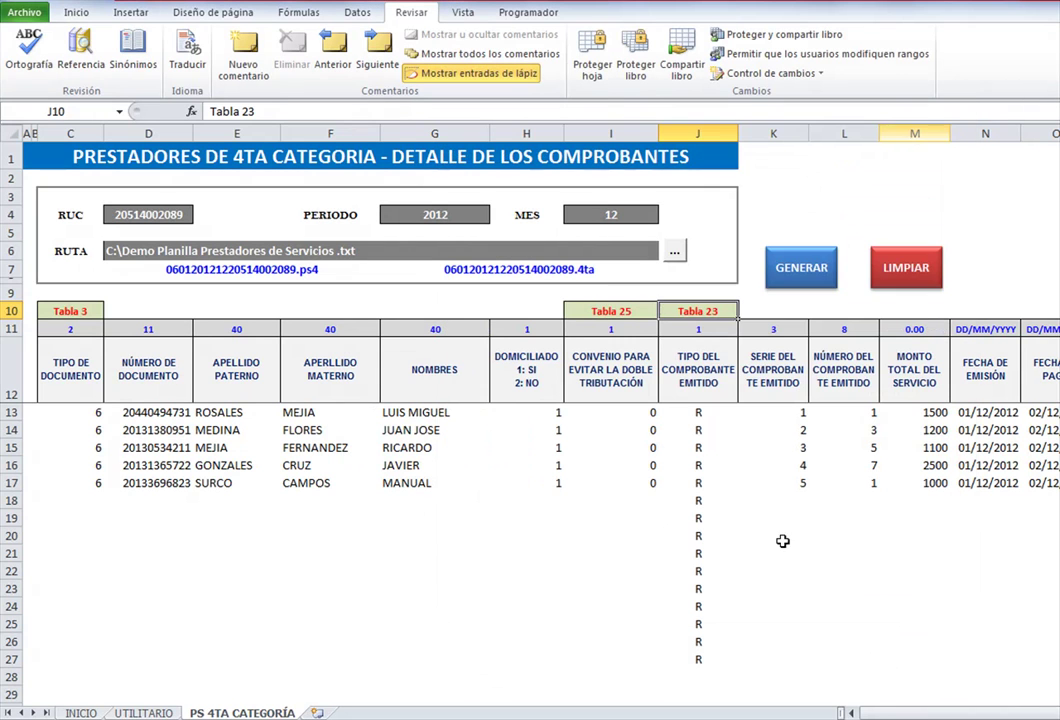
left_click_drag(686, 497, 691, 655)
key("Delete")
left_click(844, 606)
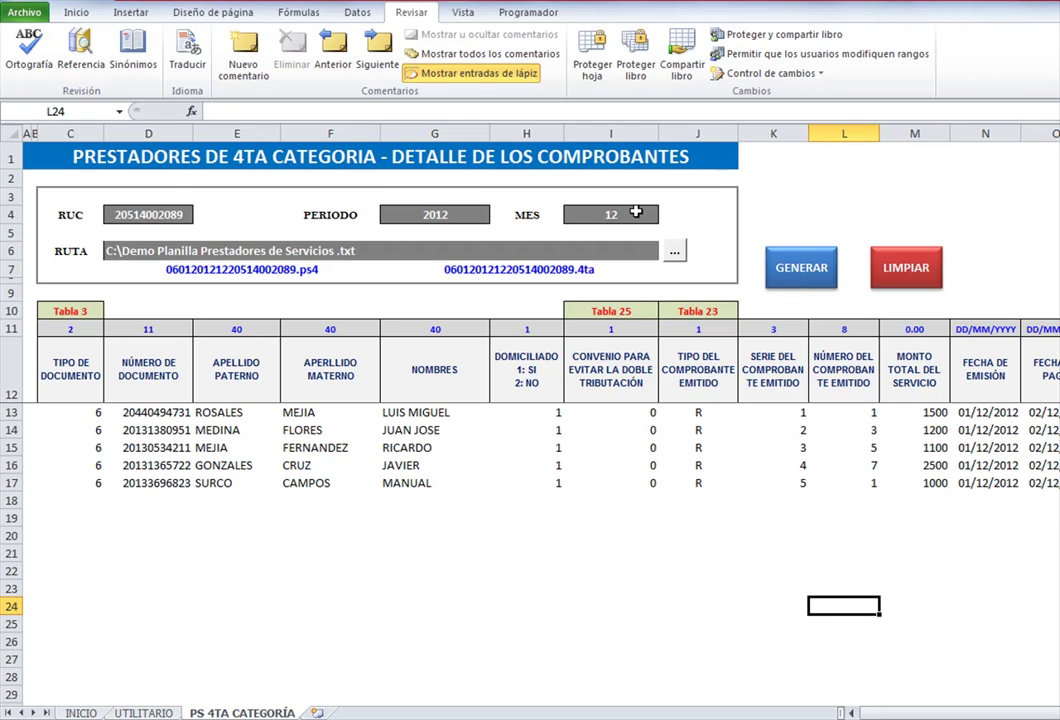
Step: Go to the UTILITARIO sheet and clear the previous split results in columns C–E
left_click_drag(238, 413, 462, 477)
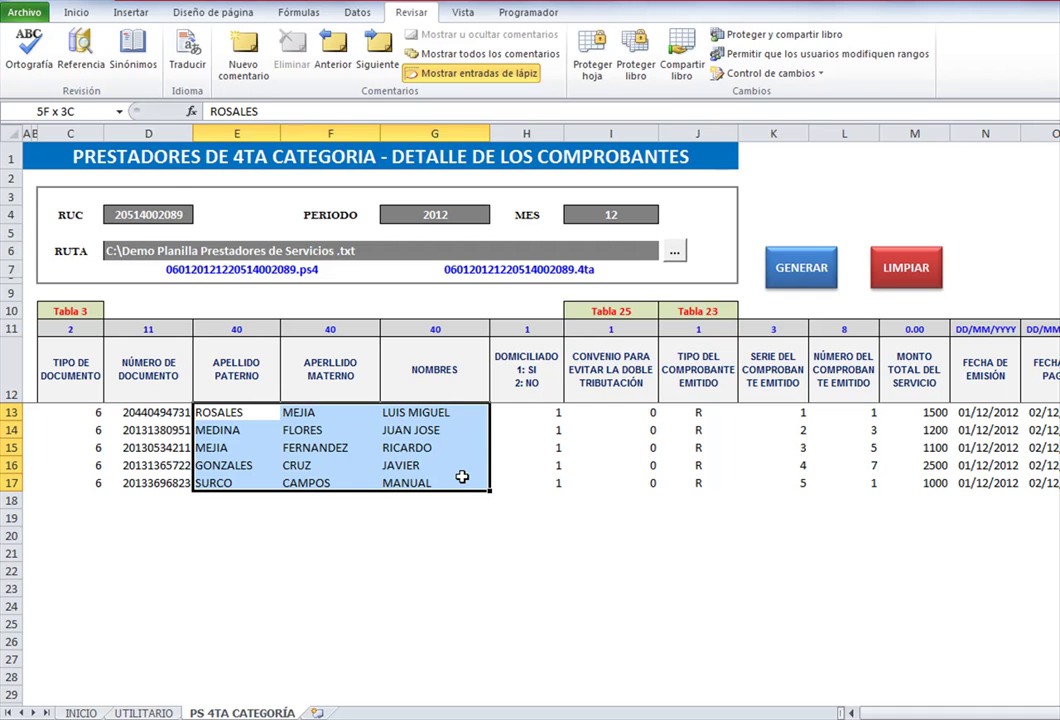
left_click(162, 713)
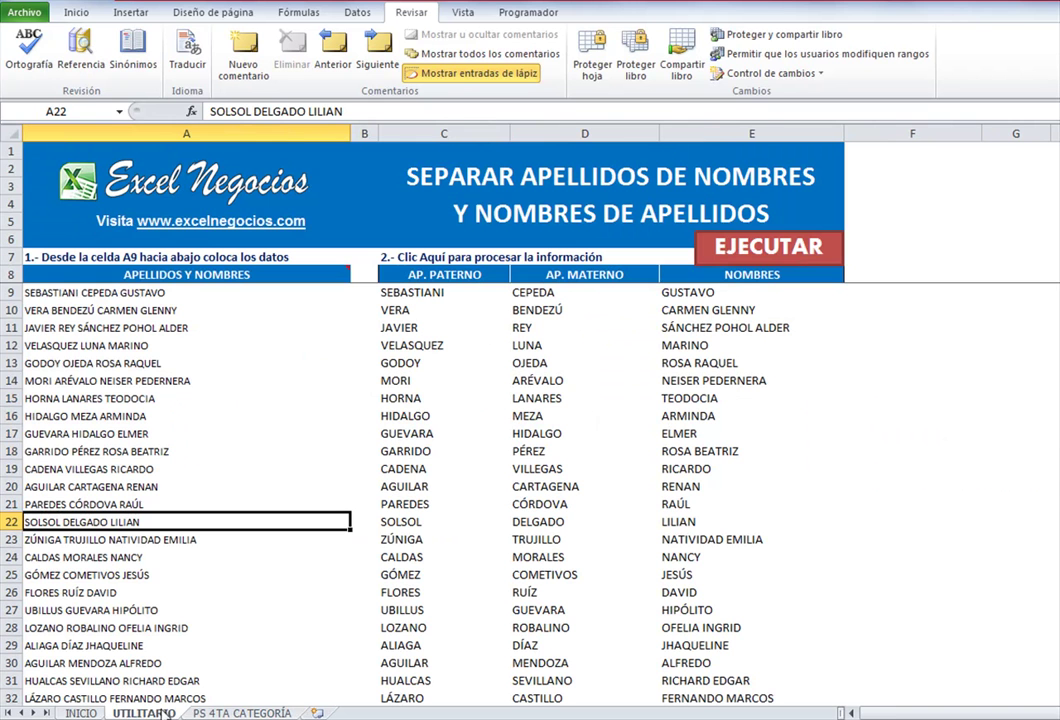
scroll(270, 637, "down", 3)
scroll(375, 484, "up", 3)
left_click_drag(437, 300, 840, 698)
key("Delete")
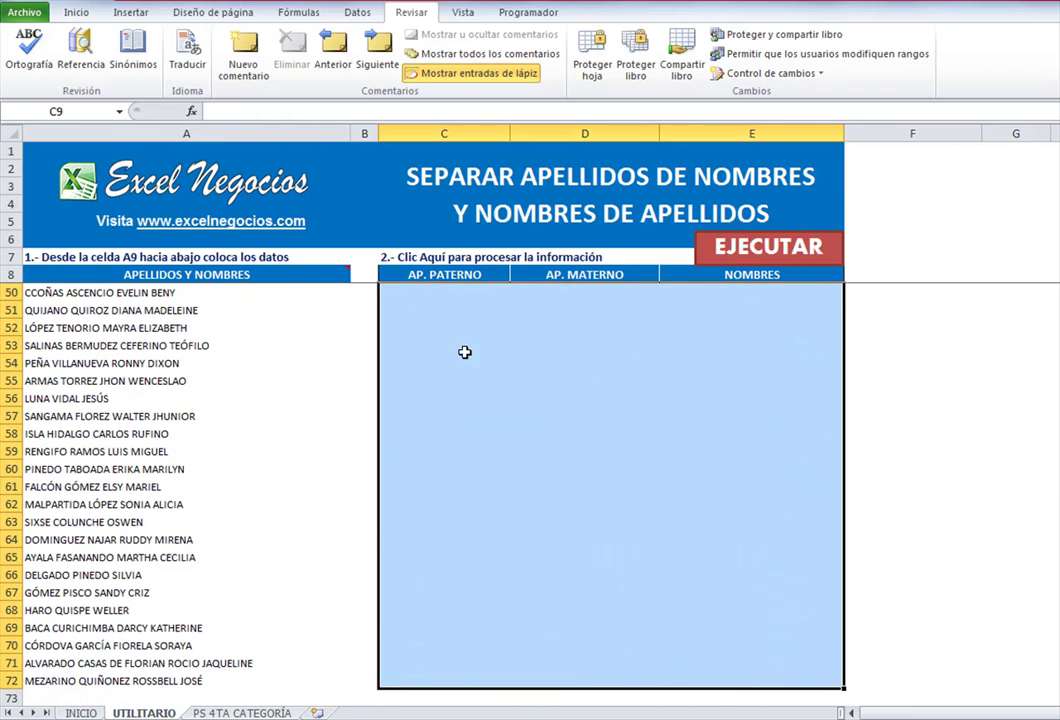
Step: Review the APELLIDOS Y NOMBRES header and the full names in A9 and A12
key("ctrl+Home")
key("Down")
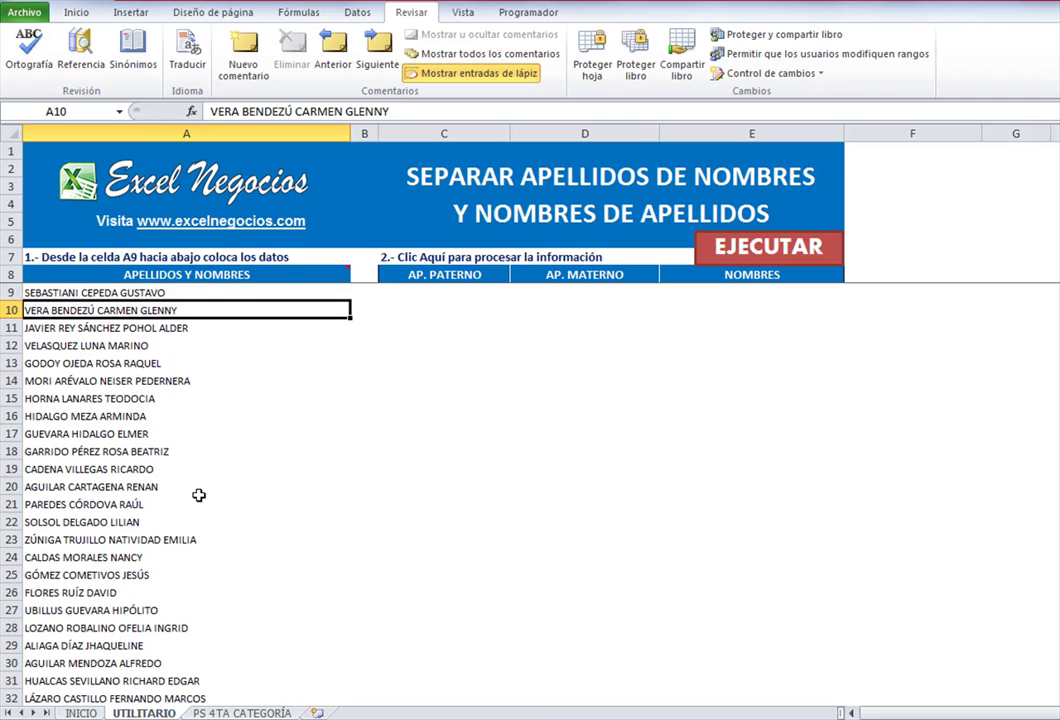
left_click(192, 274)
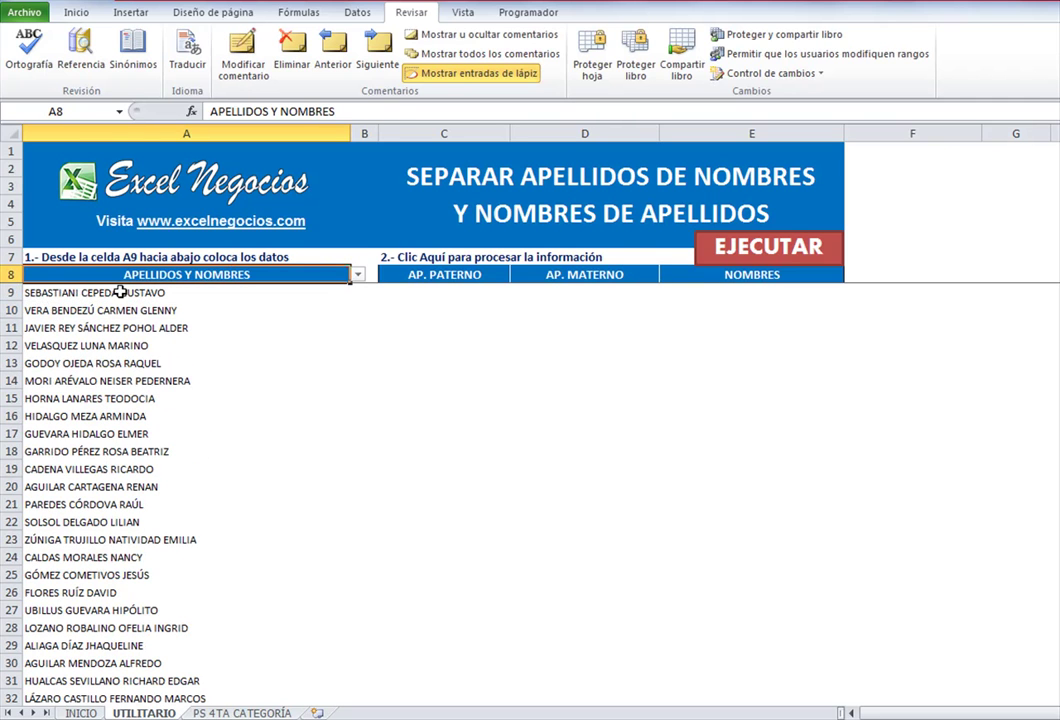
left_click(63, 293)
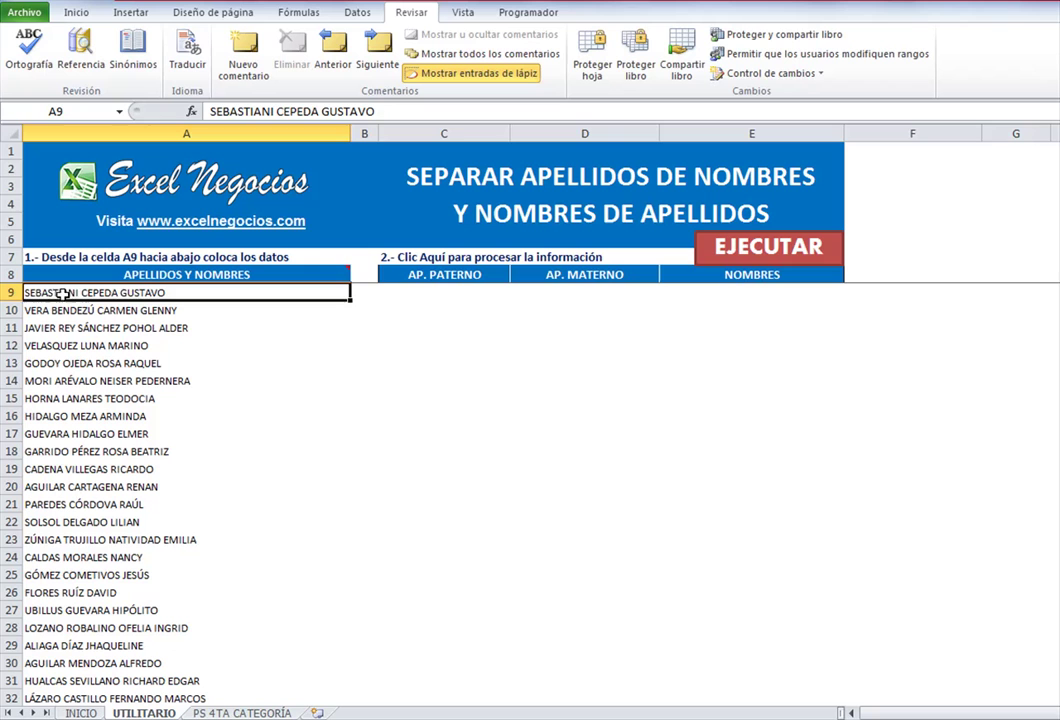
left_click(409, 340)
left_click(82, 345)
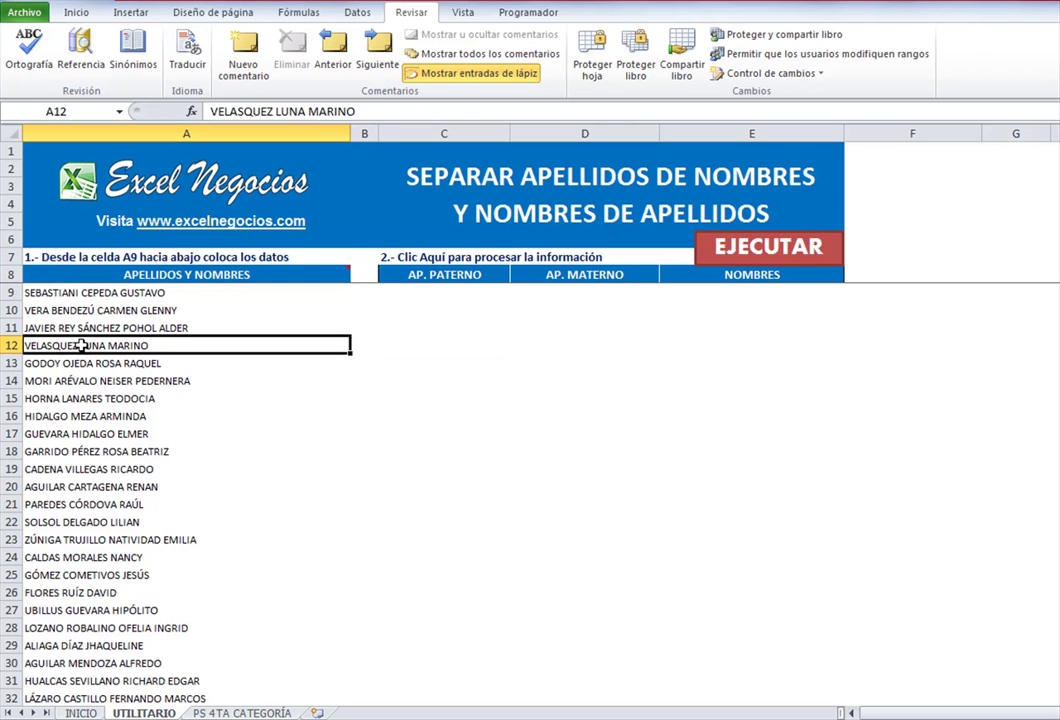
Step: Run EJECUTAR and check the split surnames and first names, selecting A9:E70
left_click(760, 252)
left_click(463, 328)
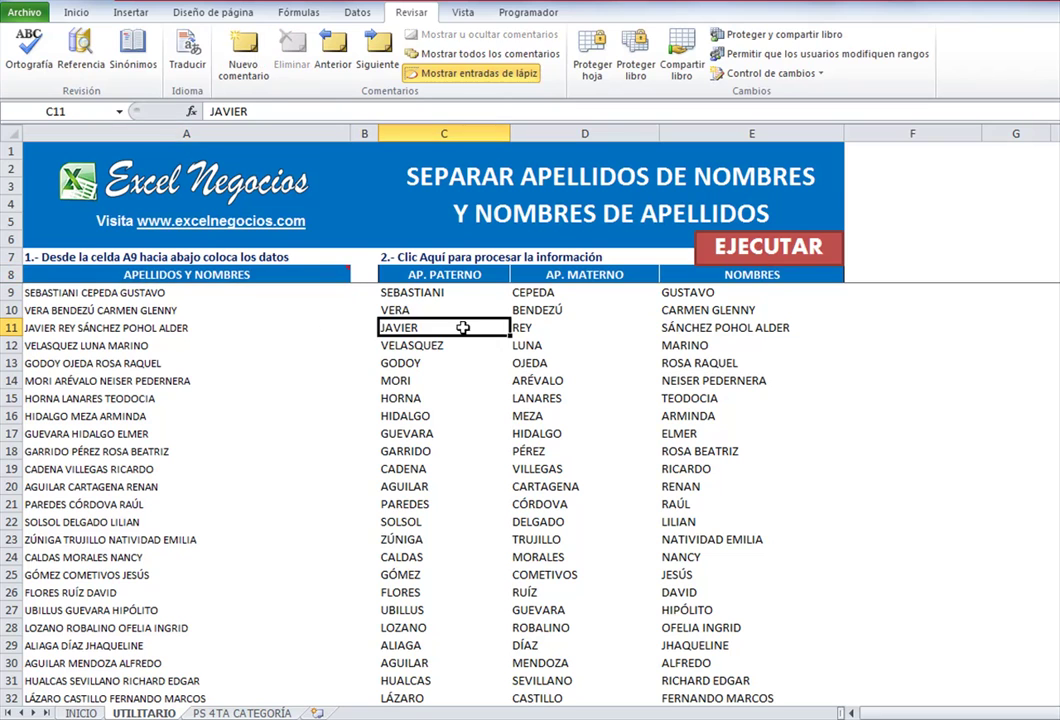
left_click(560, 292)
left_click(680, 292)
mouse_move(67, 293)
left_mouse_down()
mouse_move(840, 688)
mouse_move(843, 700)
left_mouse_up()
Step: Delete the selected names and results, then enter a new lowercase full name, given names first, in A9
key("Delete")
key("ctrl+Home")
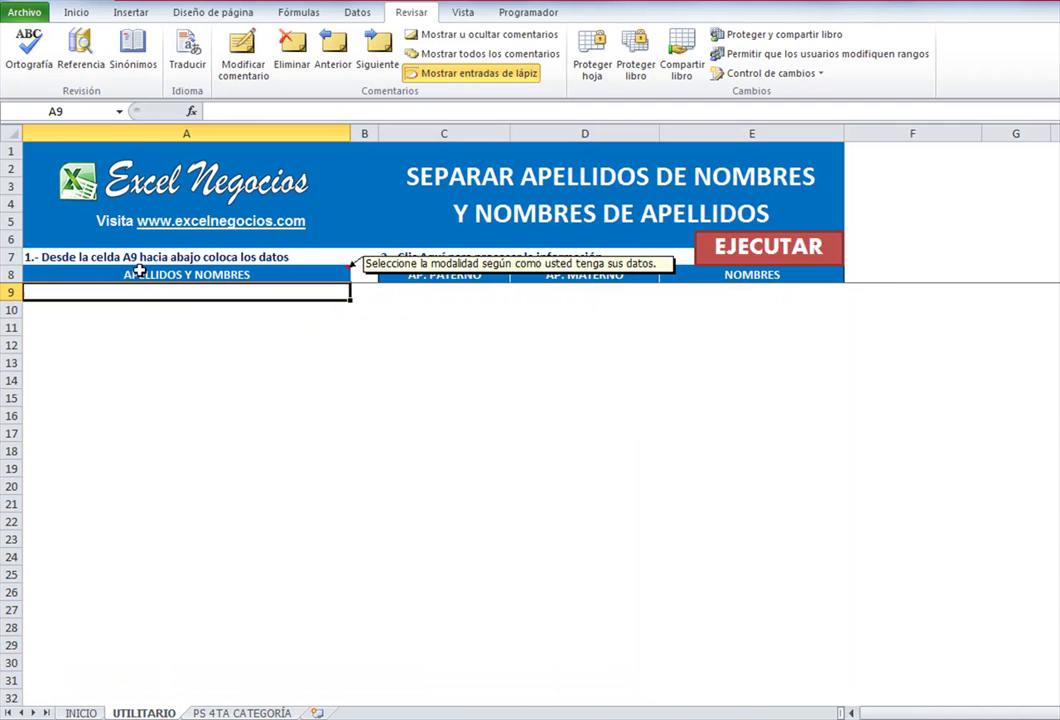
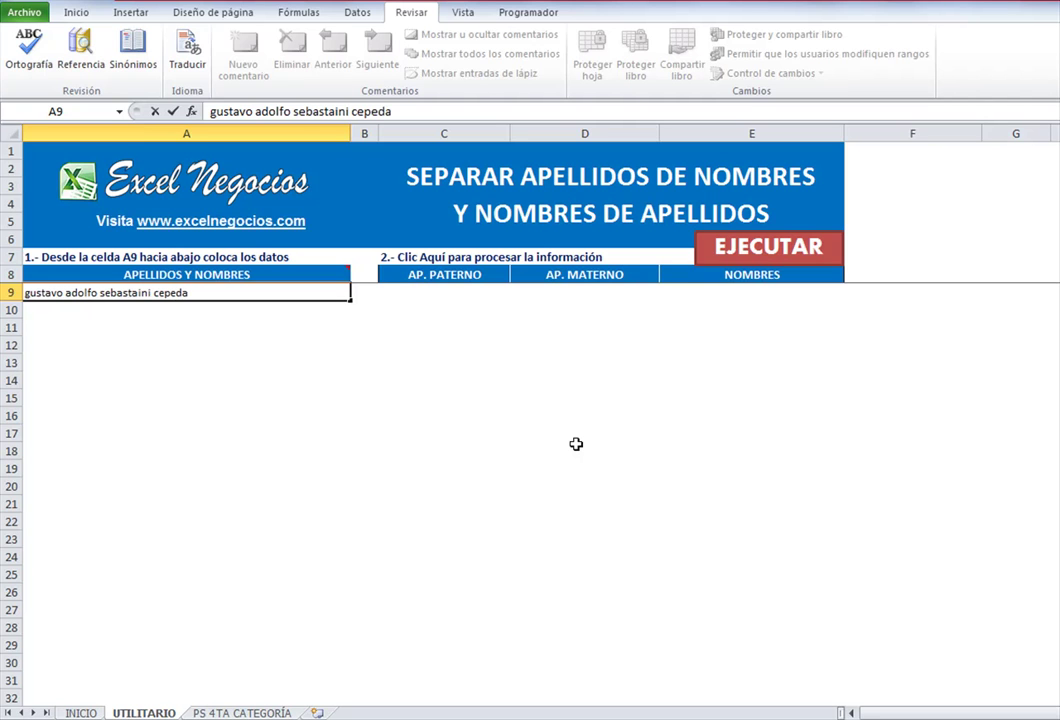
key("Return")
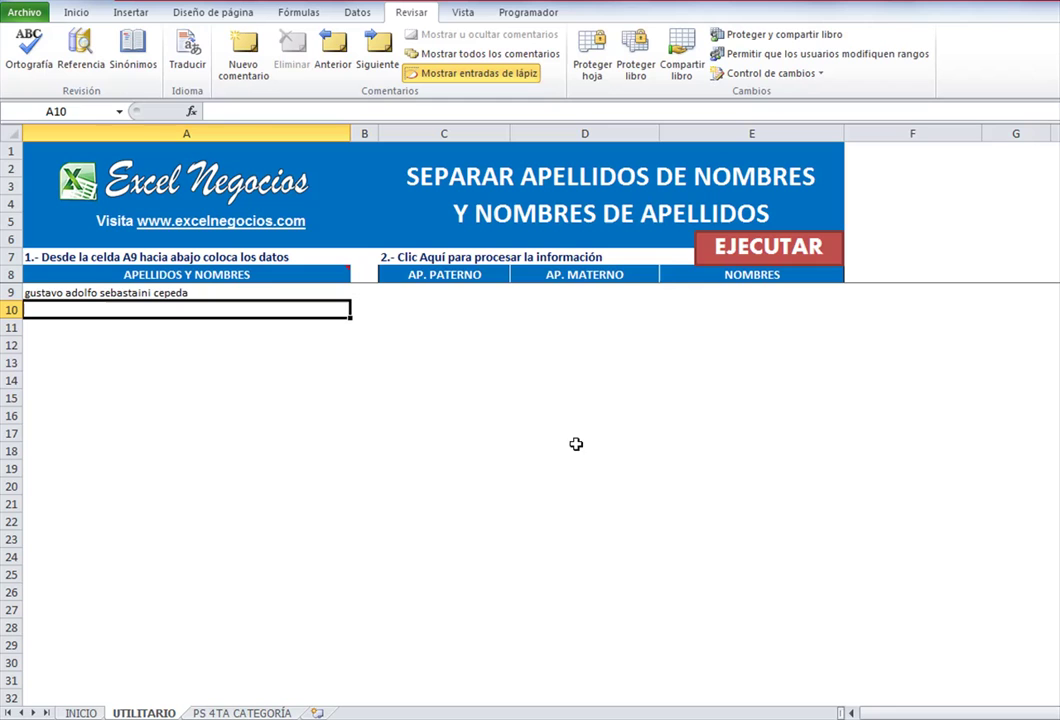
Step: Set A8 to NOMBRES Y APELLIDOS, run EJECUTAR, and check the split in C9:E9
left_click(325, 273)
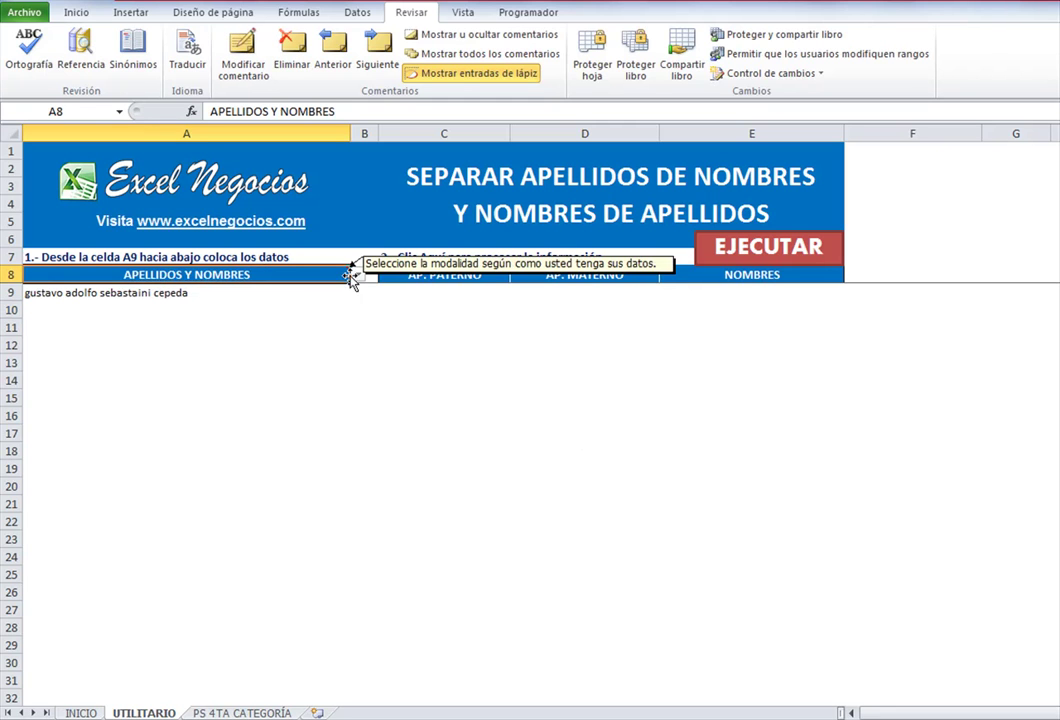
left_click(354, 275)
left_click(324, 300)
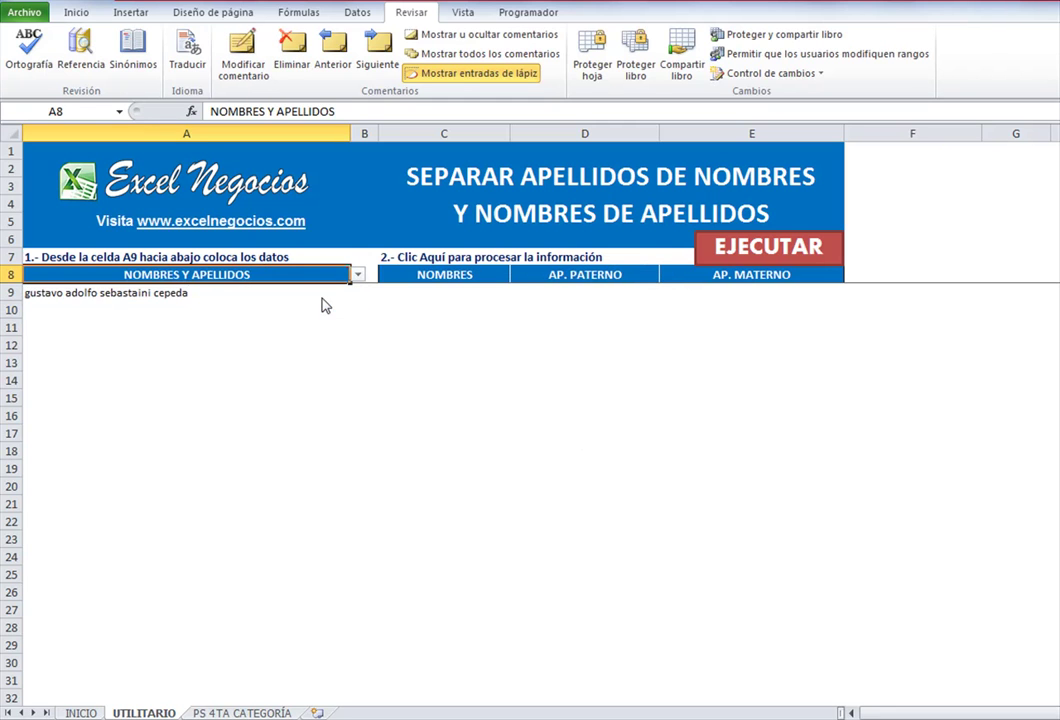
left_click(785, 250)
left_click(483, 360)
left_click(440, 295)
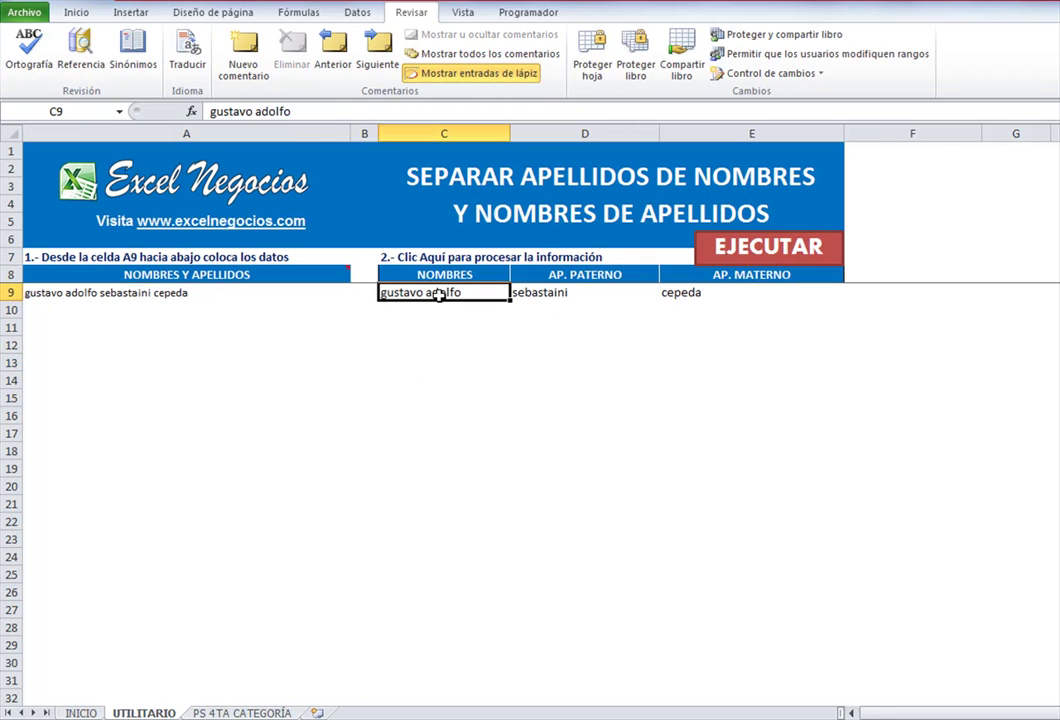
left_click(583, 294)
left_click(716, 290)
left_click_drag(390, 293, 738, 292)
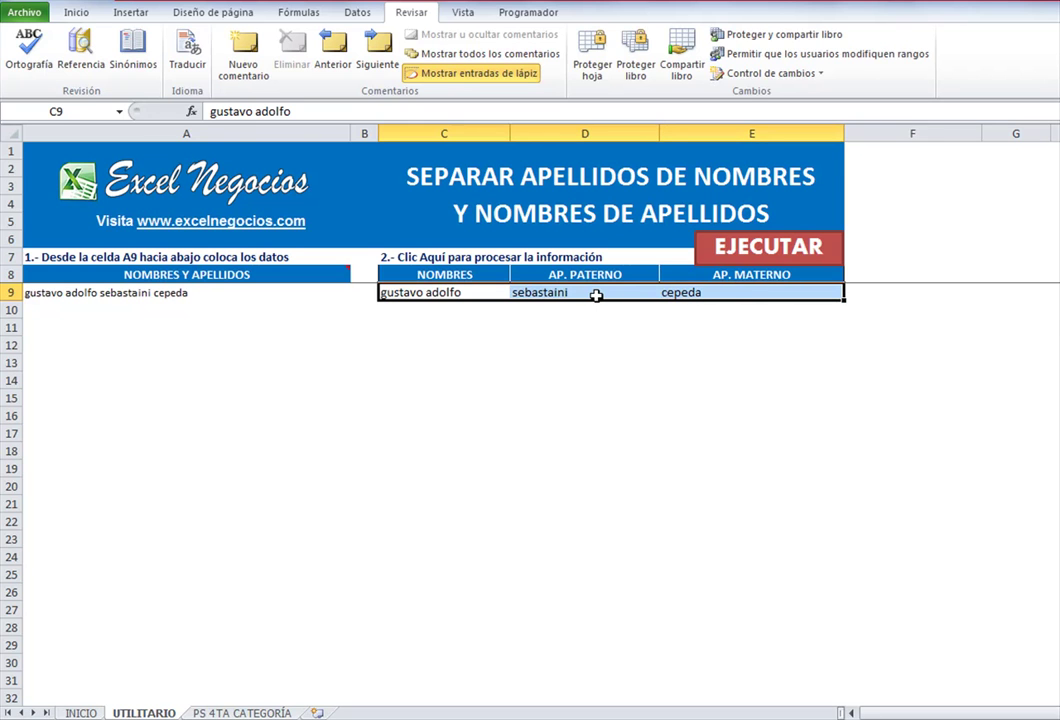
Step: Review E13:G17 on the PS 4TA CATEGORÍA sheet, then close Excel without saving
left_click(245, 713)
left_click_drag(229, 411, 421, 484)
left_click(484, 551)
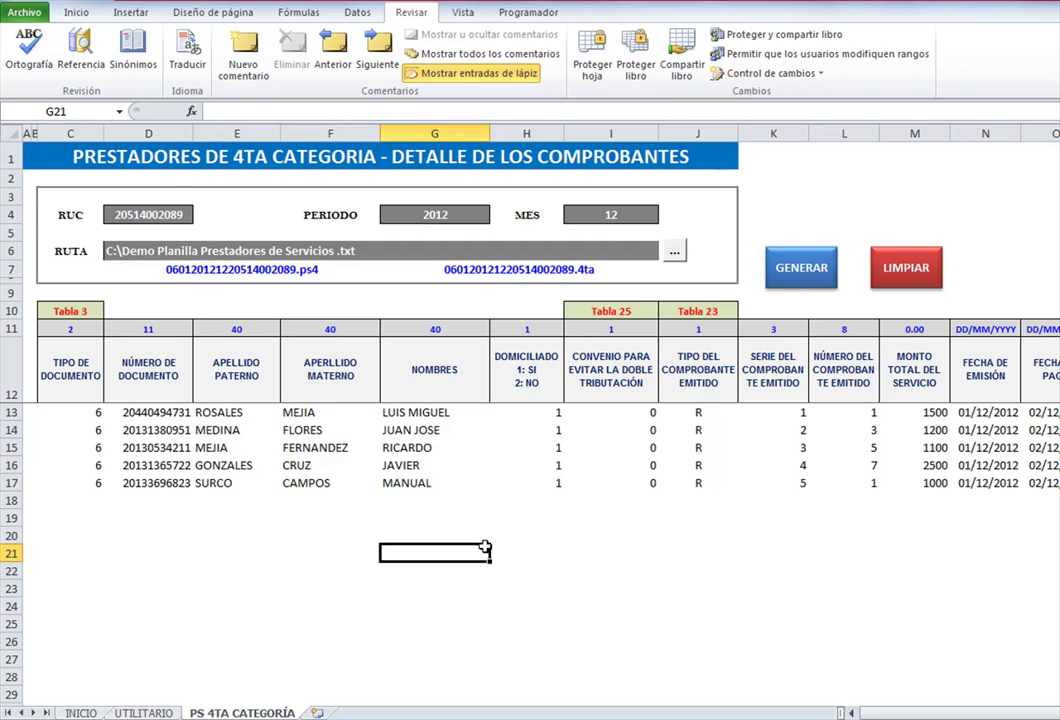
left_click(788, 256)
left_click(705, 390)
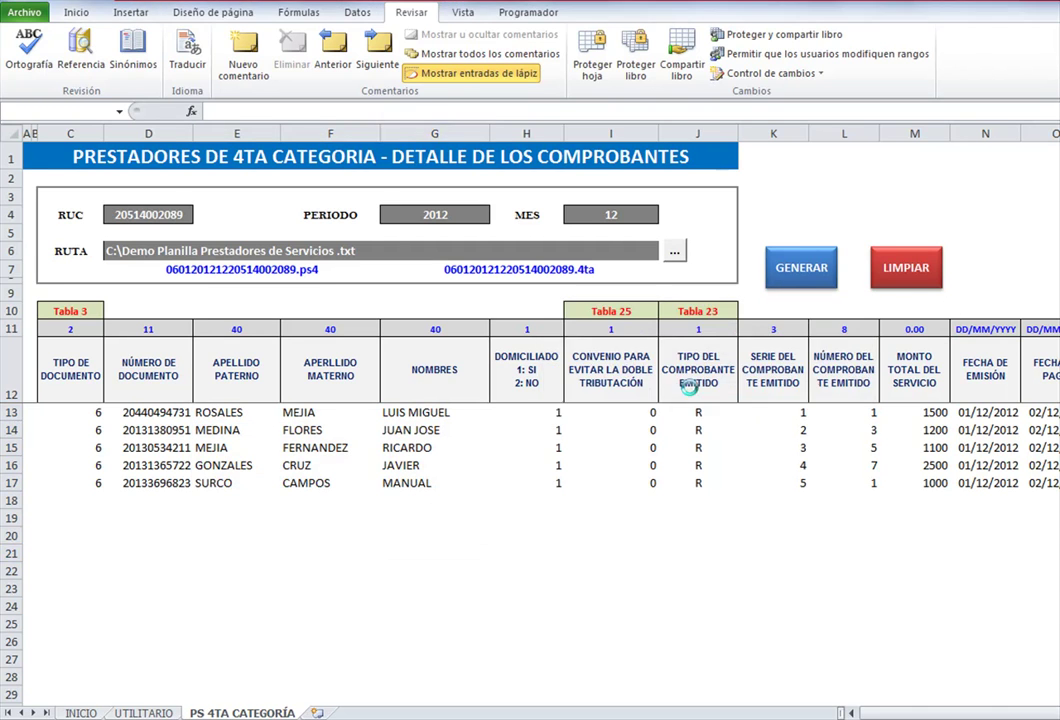
Step: Open 'Estructuras Plame - Trabajadores.xls' from the Trabajadores folder under PLAME
left_click(12, 18)
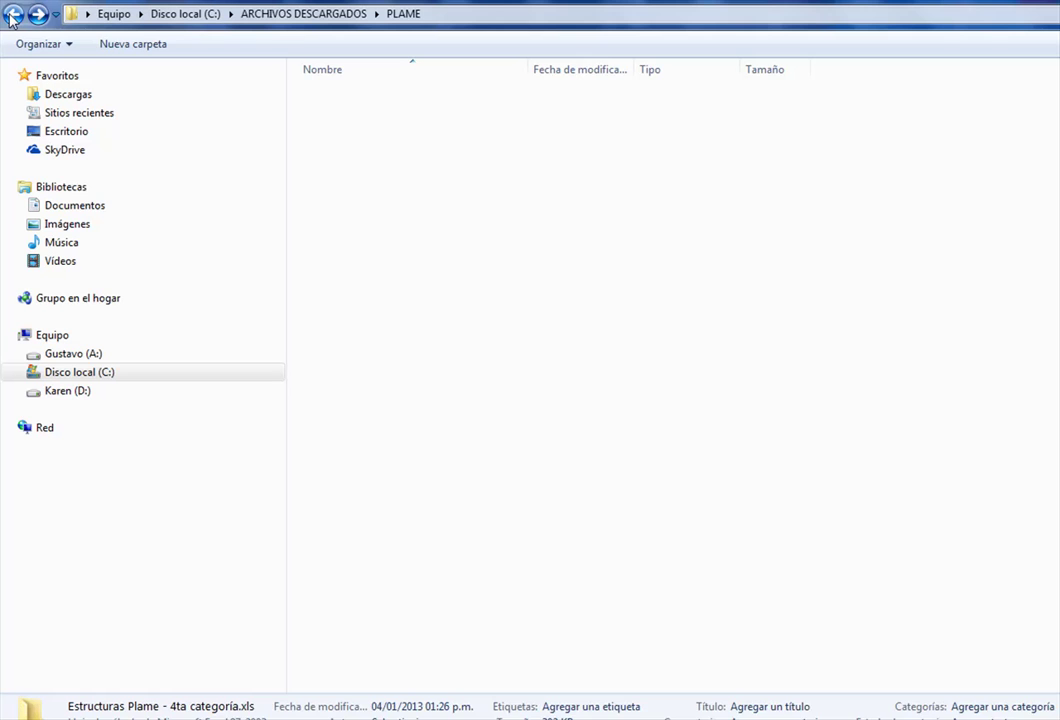
left_click(405, 172)
double_click(405, 172)
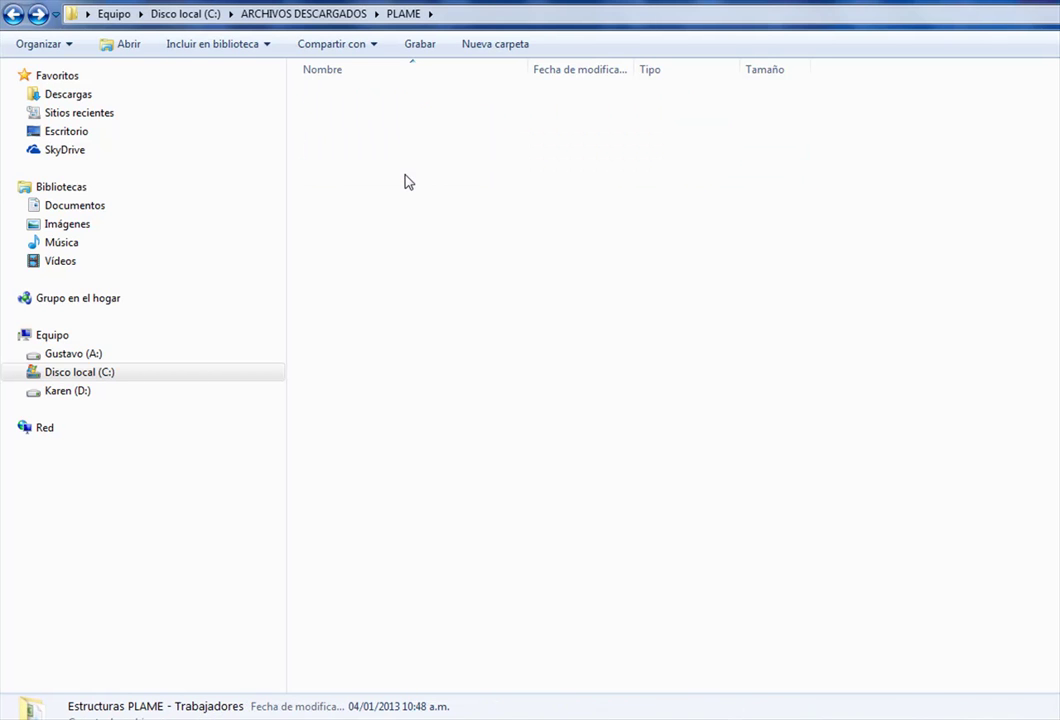
left_click(366, 100)
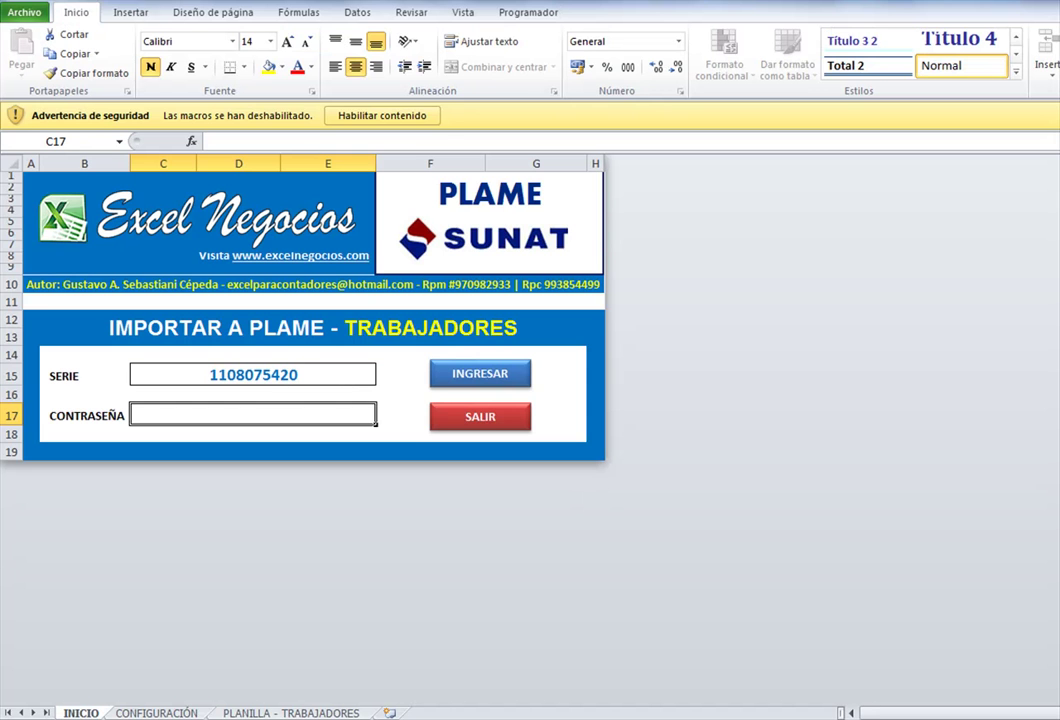
Step: Enter the Trabajadores template password, correcting a mistyped attempt, log in and dismiss the welcome message
left_click(275, 381)
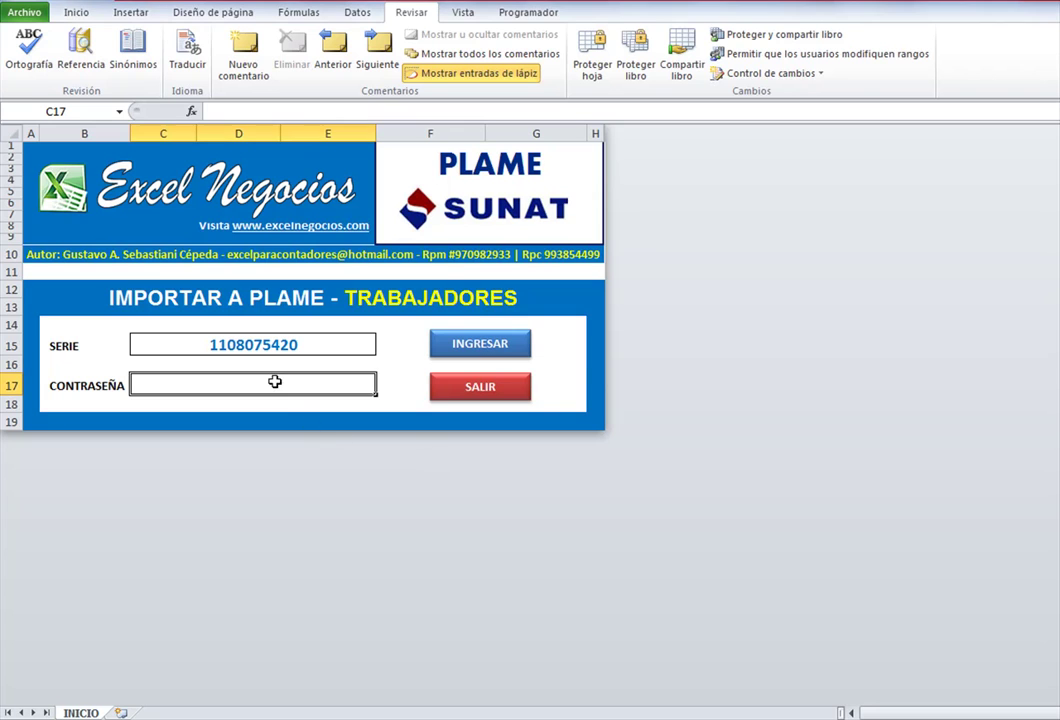
key("Return")
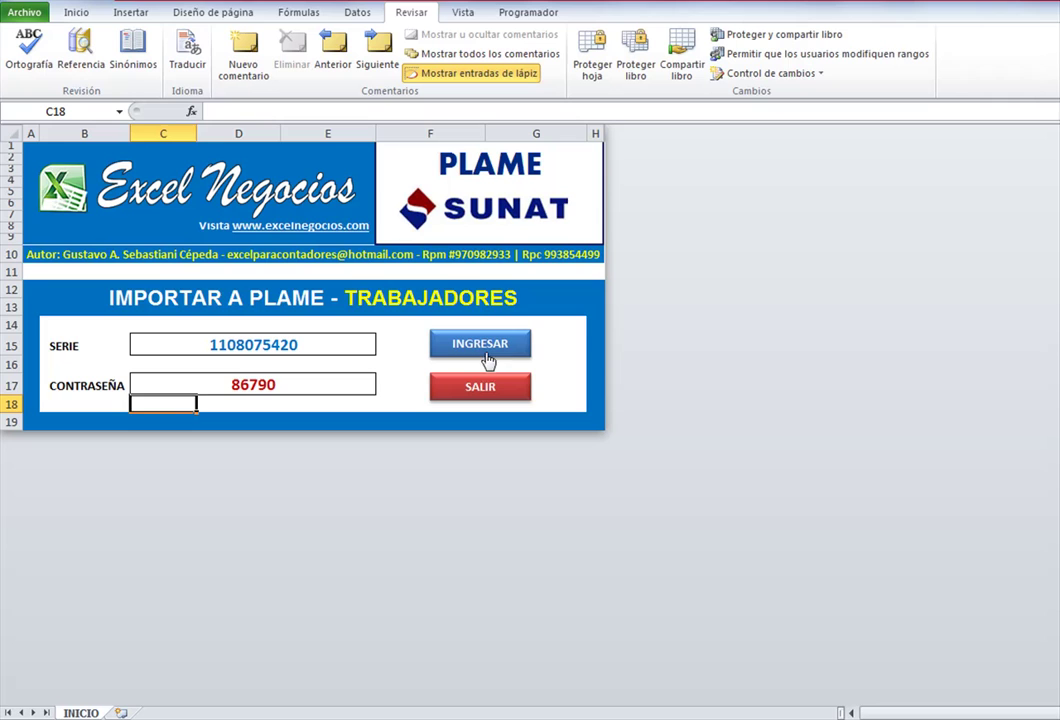
left_click(480, 343)
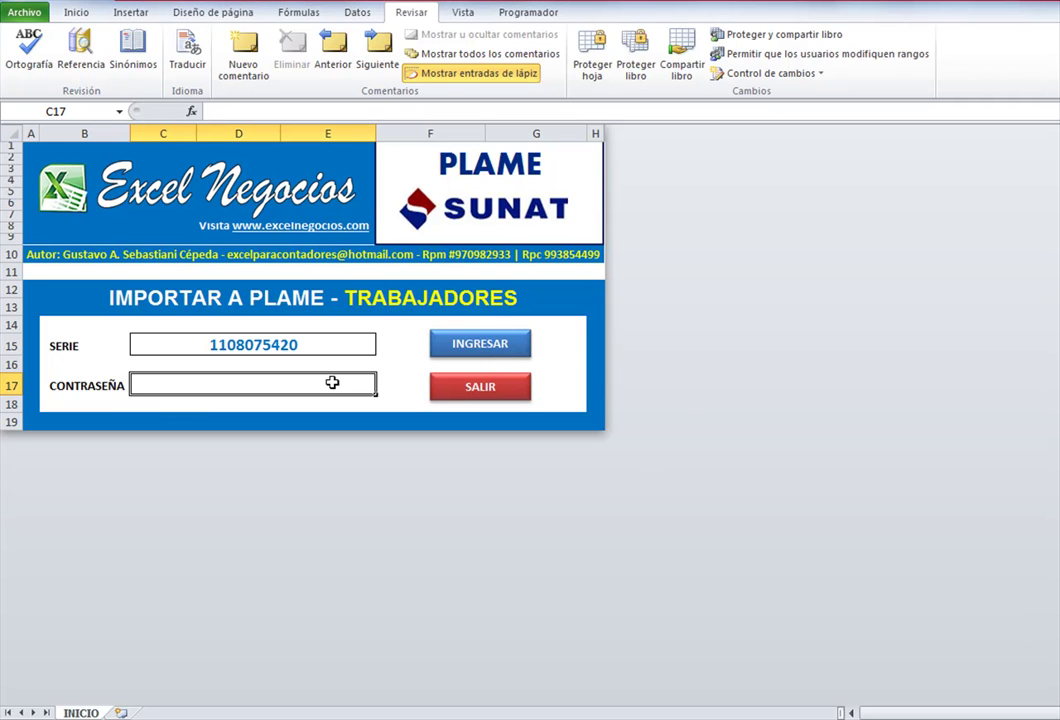
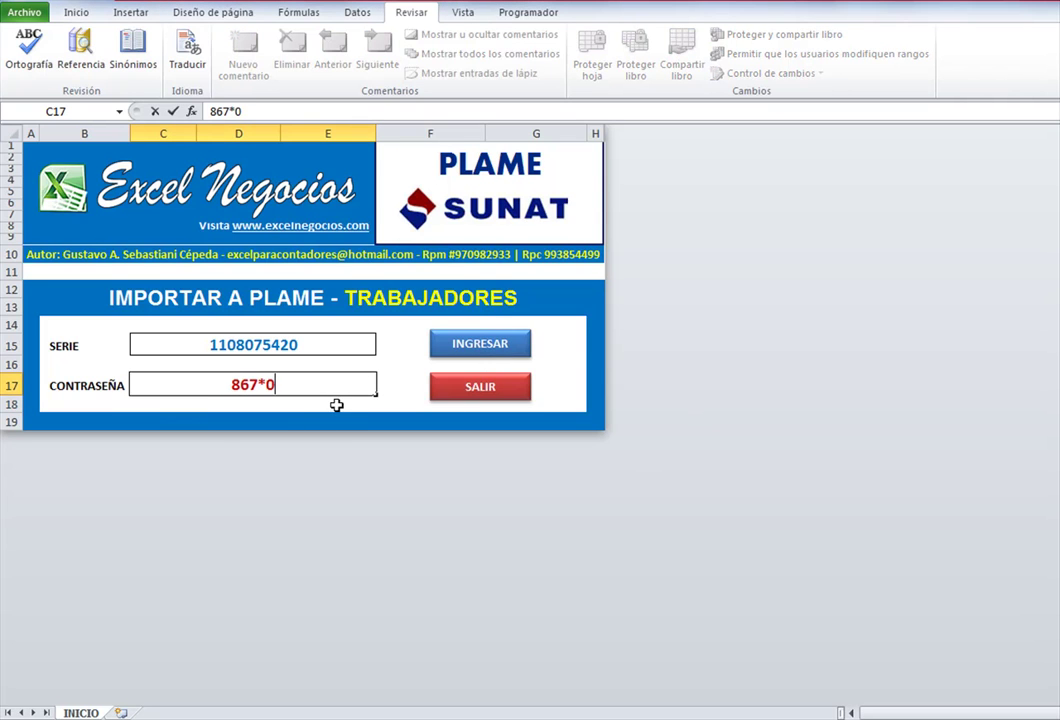
key("Return")
left_click(450, 345)
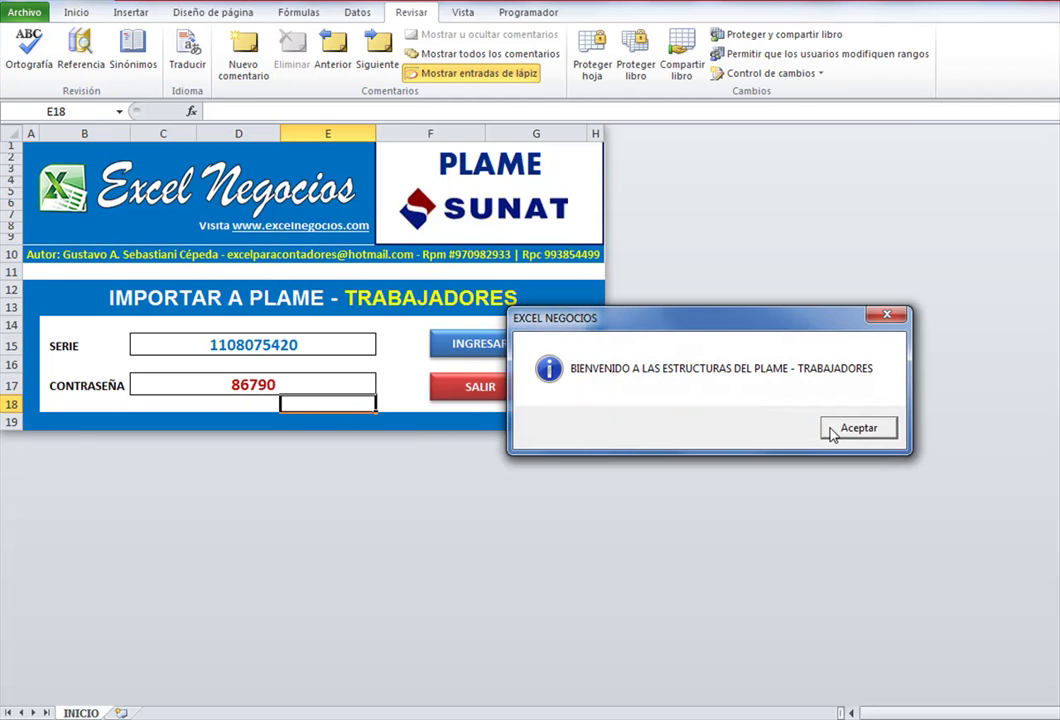
left_click(832, 433)
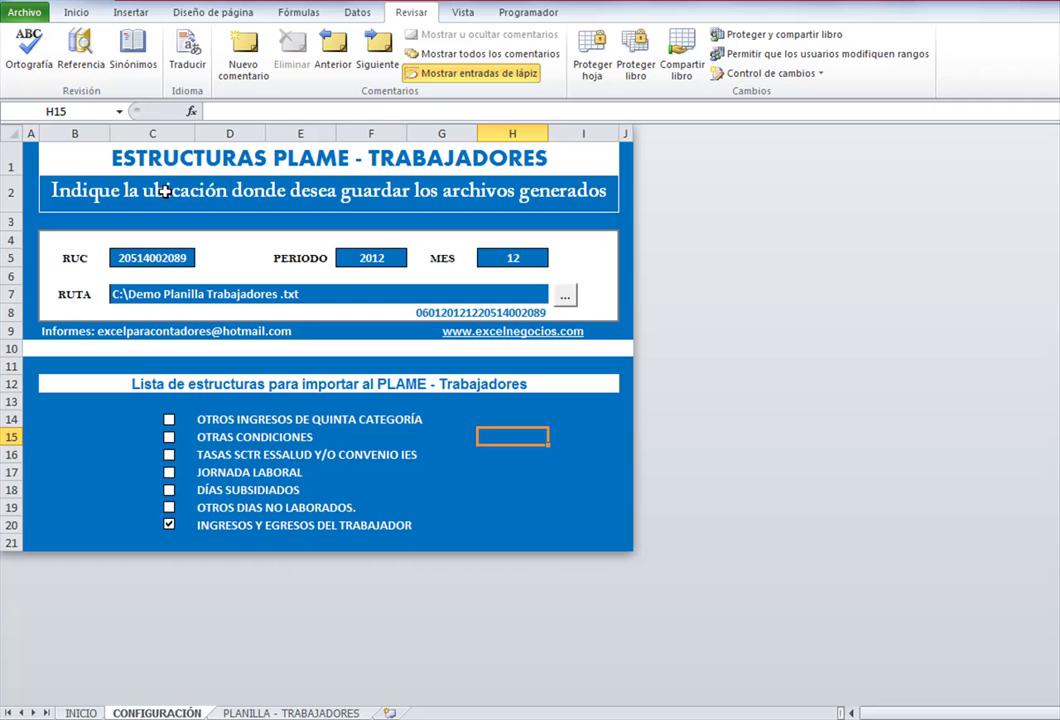
left_click(169, 420)
left_click(169, 437)
left_click(169, 455)
left_click(169, 472)
left_click(169, 490)
left_click(169, 507)
left_click(169, 525)
left_click(296, 713)
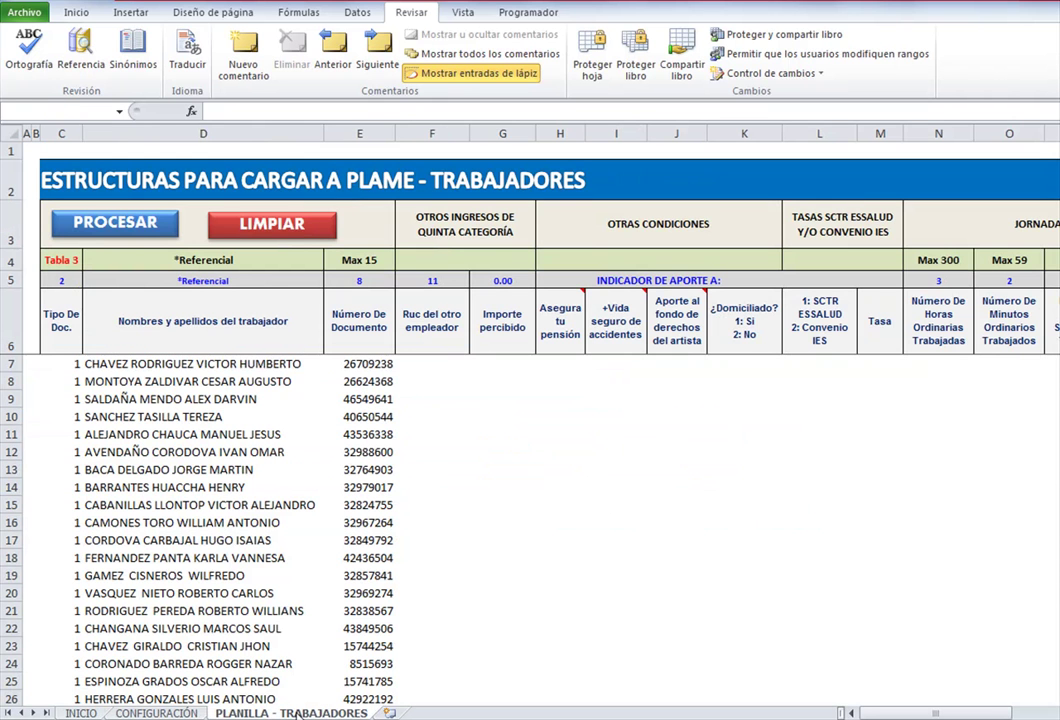
mouse_move(900, 713)
left_mouse_down()
mouse_move(912, 713)
mouse_move(838, 712)
left_mouse_up()
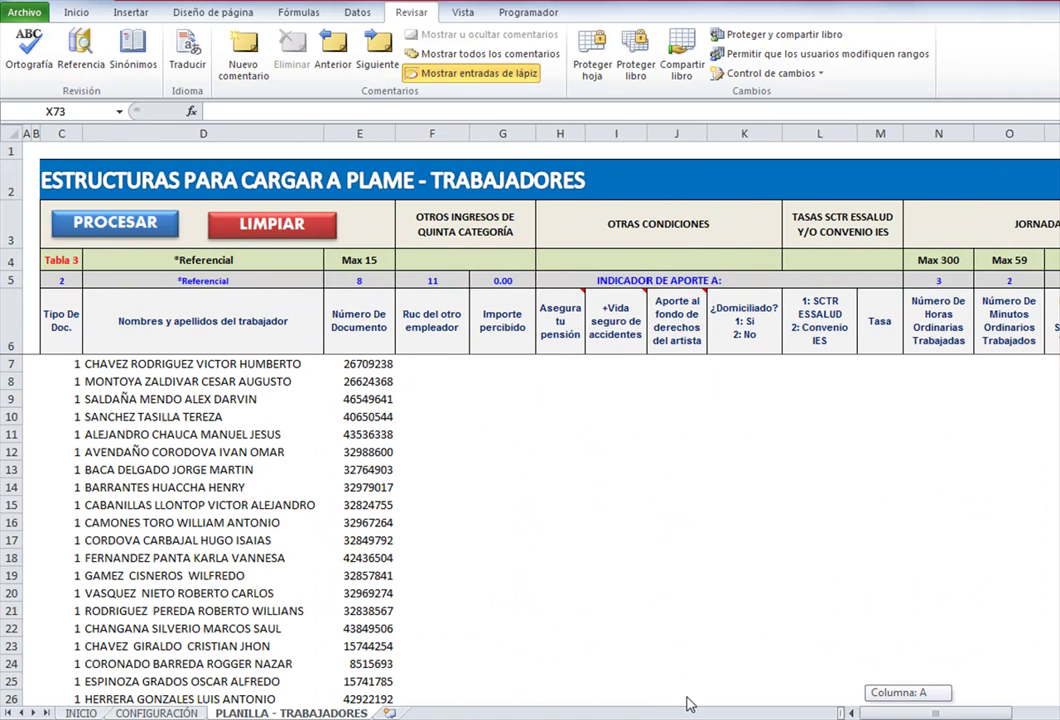
left_click(165, 713)
left_click(169, 419)
left_click(169, 437)
left_click(169, 454)
left_click(169, 472)
left_click(169, 490)
left_click(169, 508)
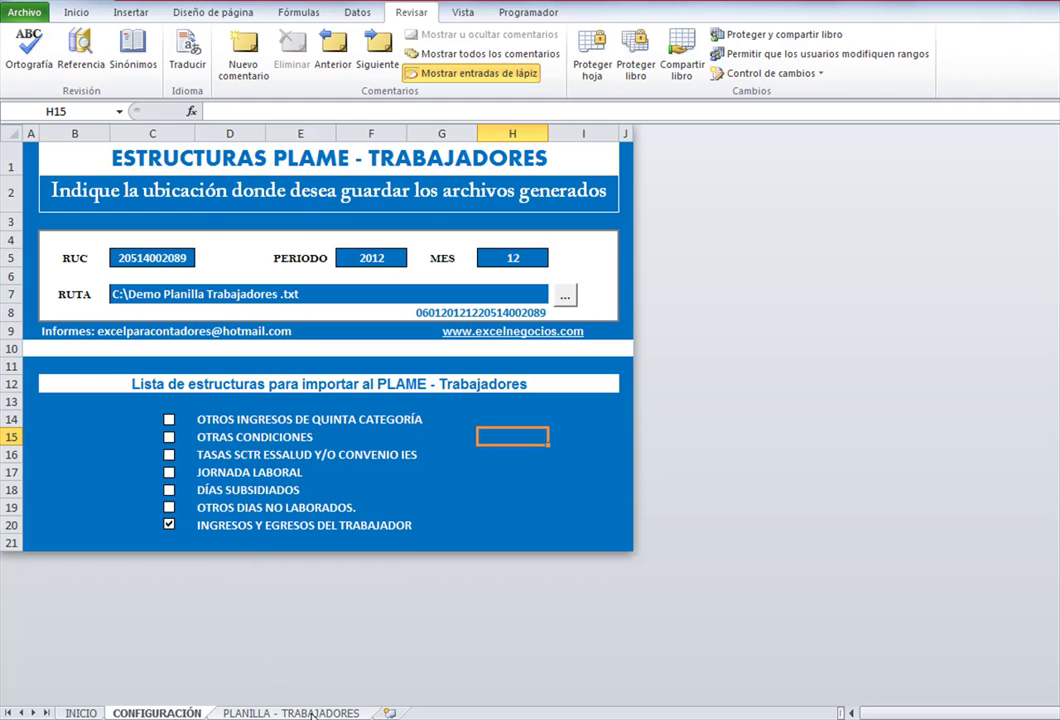
Step: Open the PLANILLA - TRABAJADORES sheet and review the empty gratificaciones column AI
left_click(312, 713)
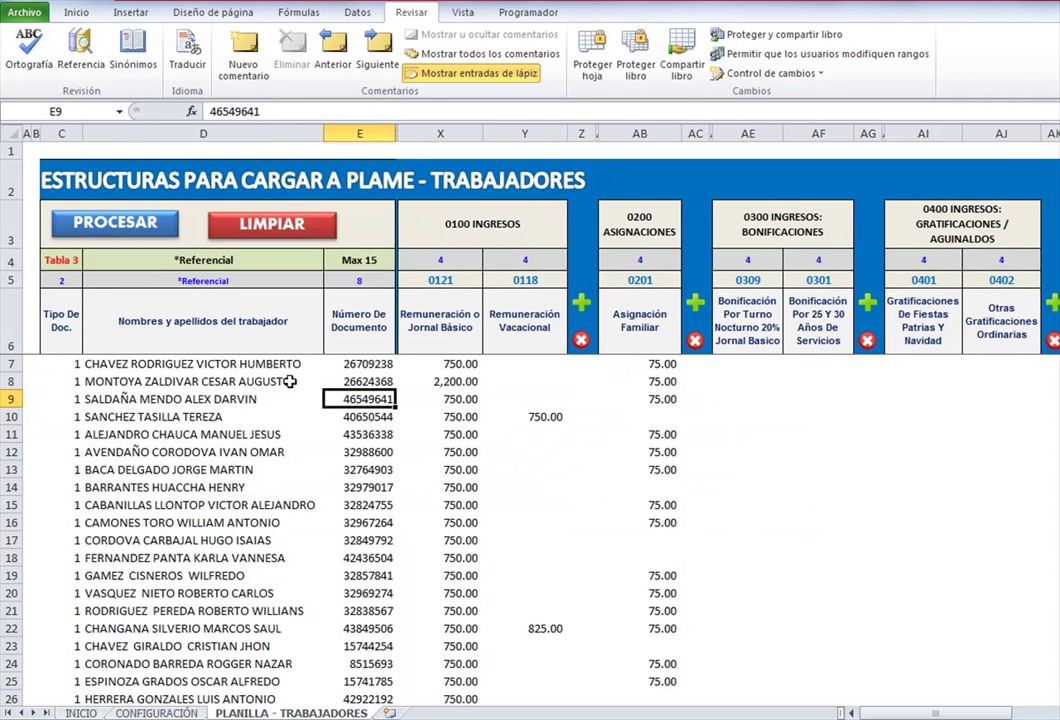
left_click(145, 503)
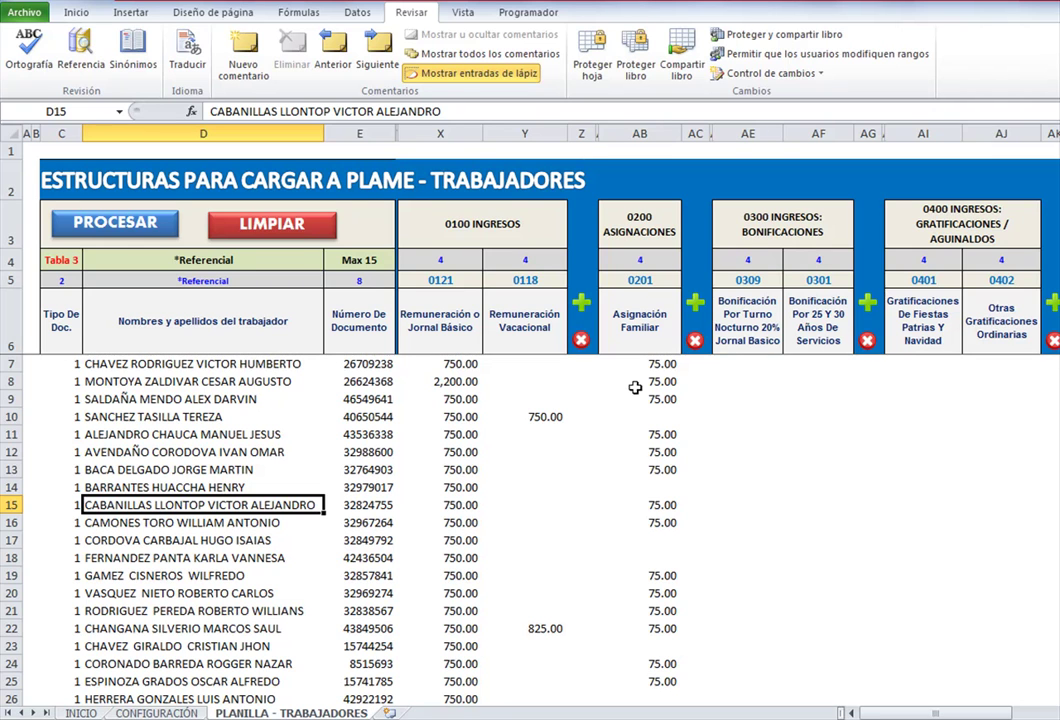
left_click_drag(868, 381, 935, 594)
left_click_drag(923, 381, 918, 593)
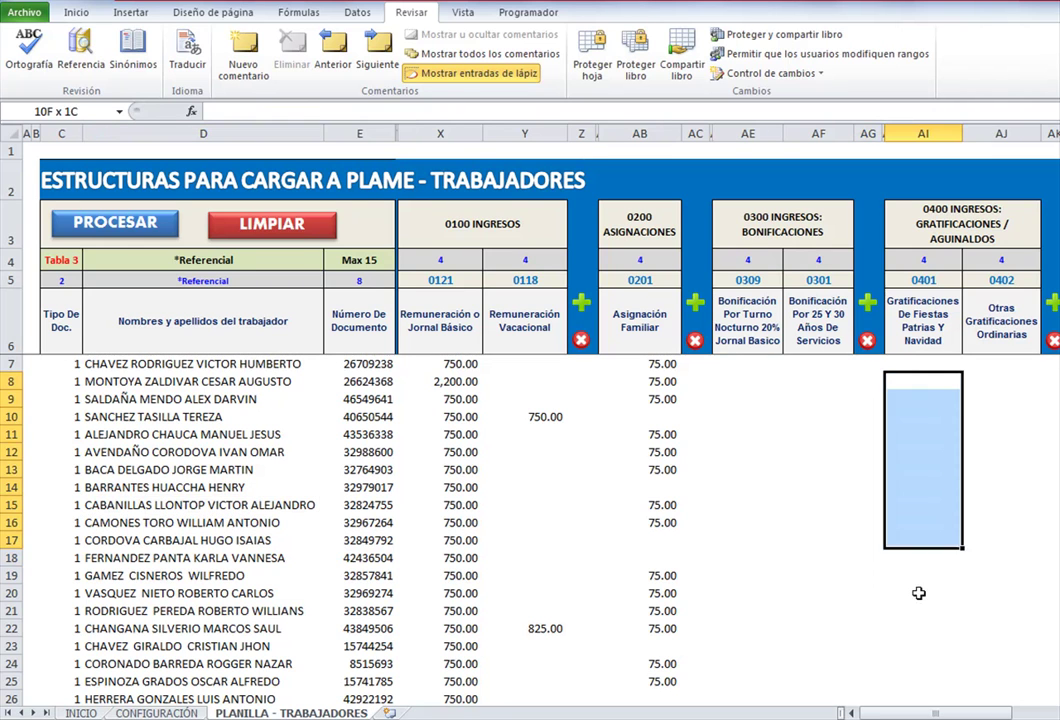
left_click(932, 470)
left_click(914, 420)
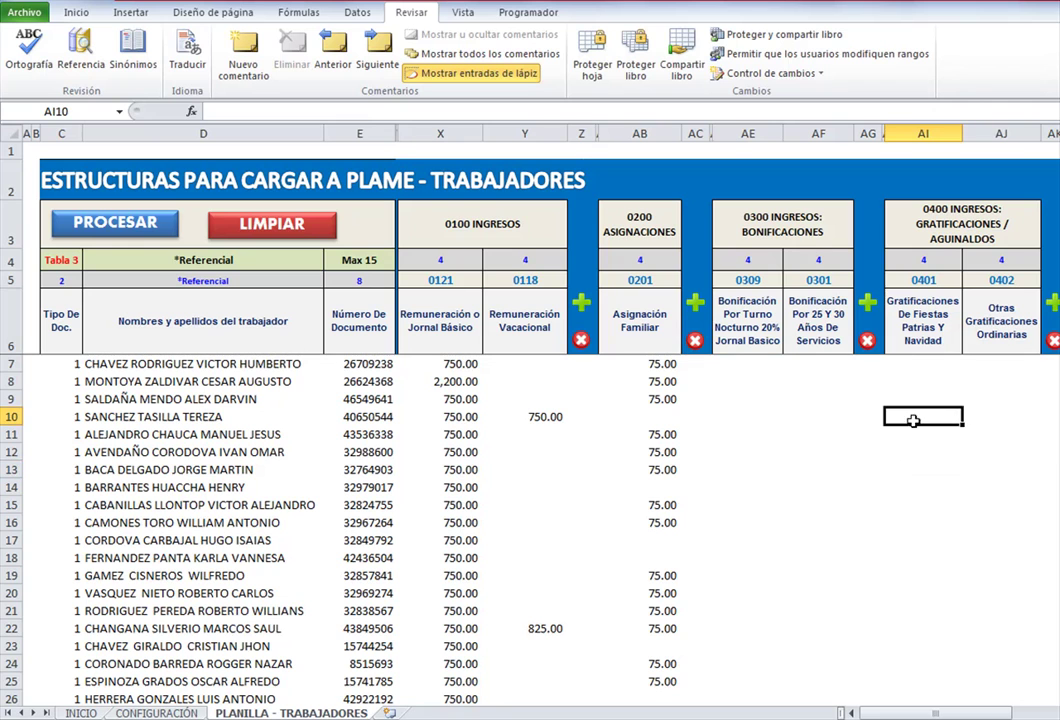
Step: Review the basic pay amounts X7:X23 and vacation pay amounts Y7:Y22
left_click(445, 330)
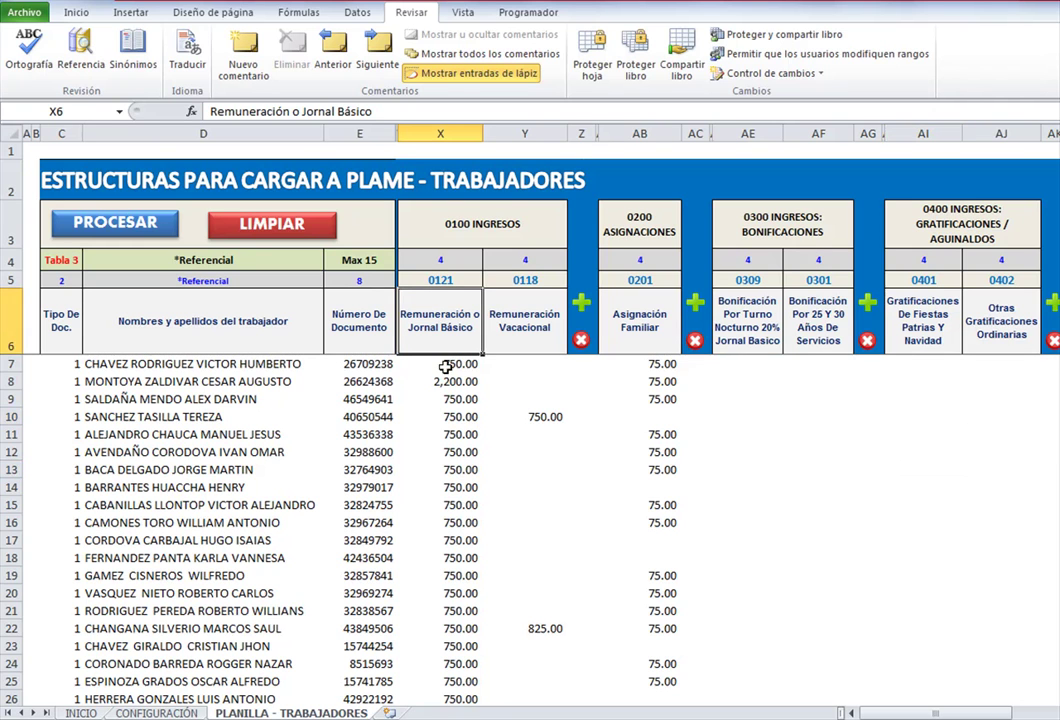
left_click_drag(455, 364, 431, 645)
left_click_drag(525, 364, 522, 628)
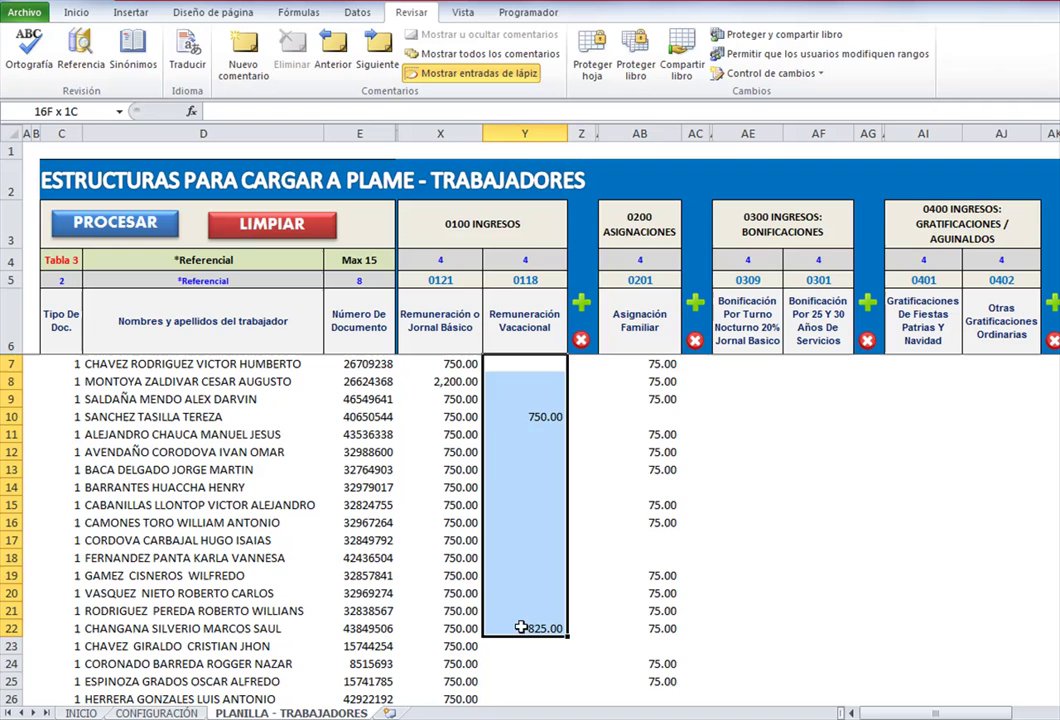
left_click(936, 483)
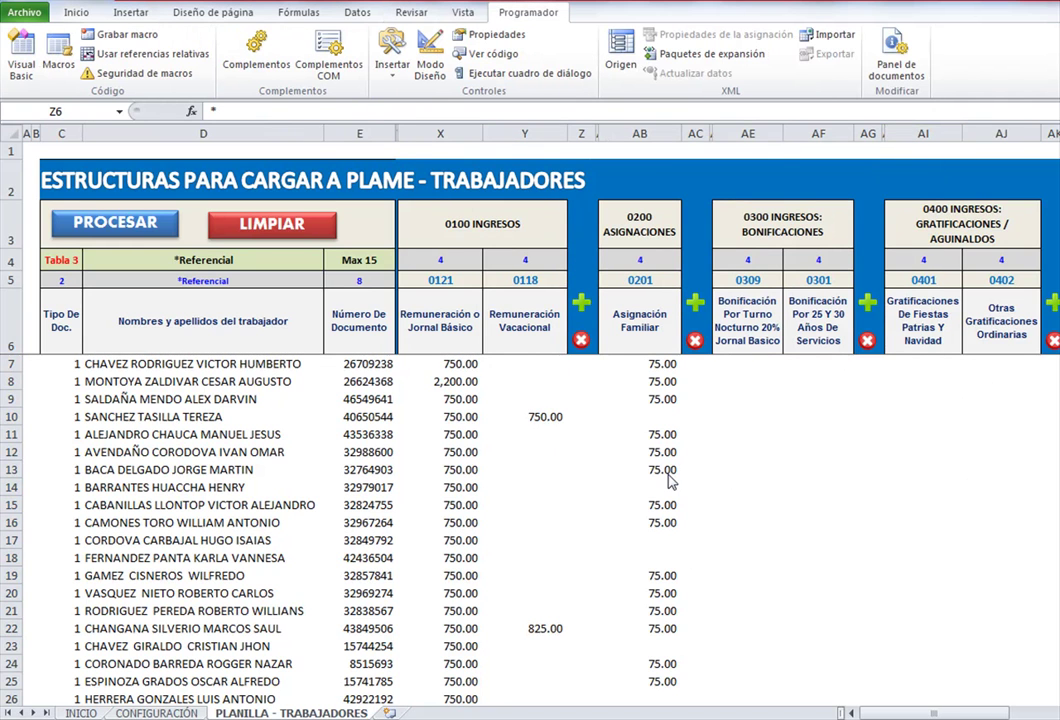
left_click(581, 301)
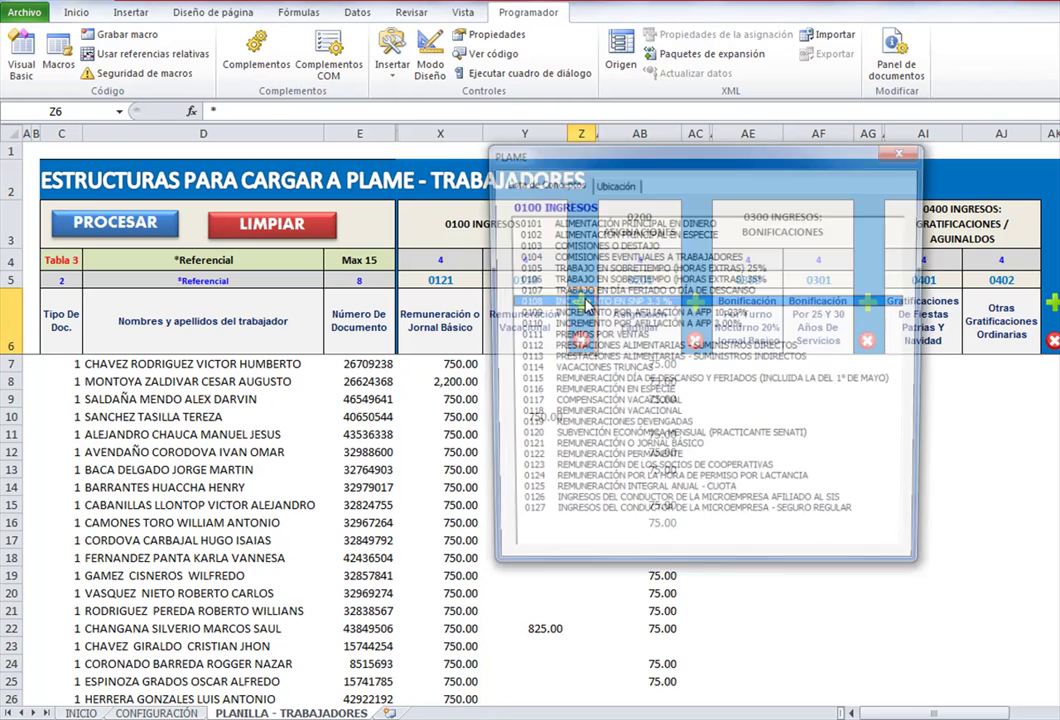
left_click(600, 325)
double_click(590, 337)
left_click(600, 247)
left_click(617, 325)
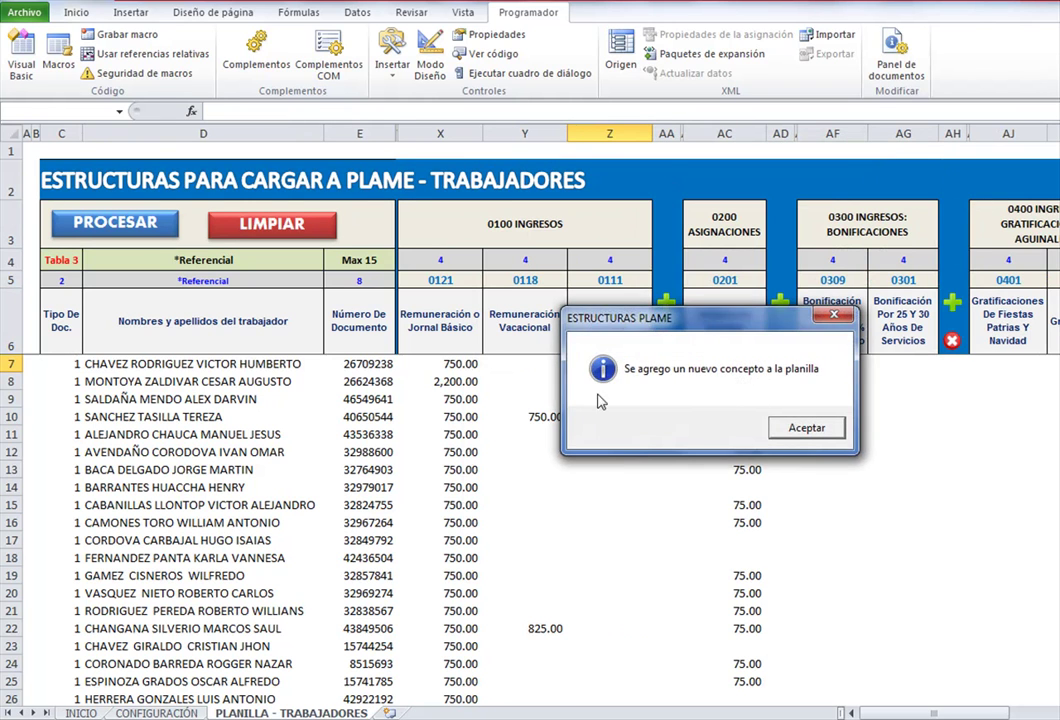
left_click(803, 428)
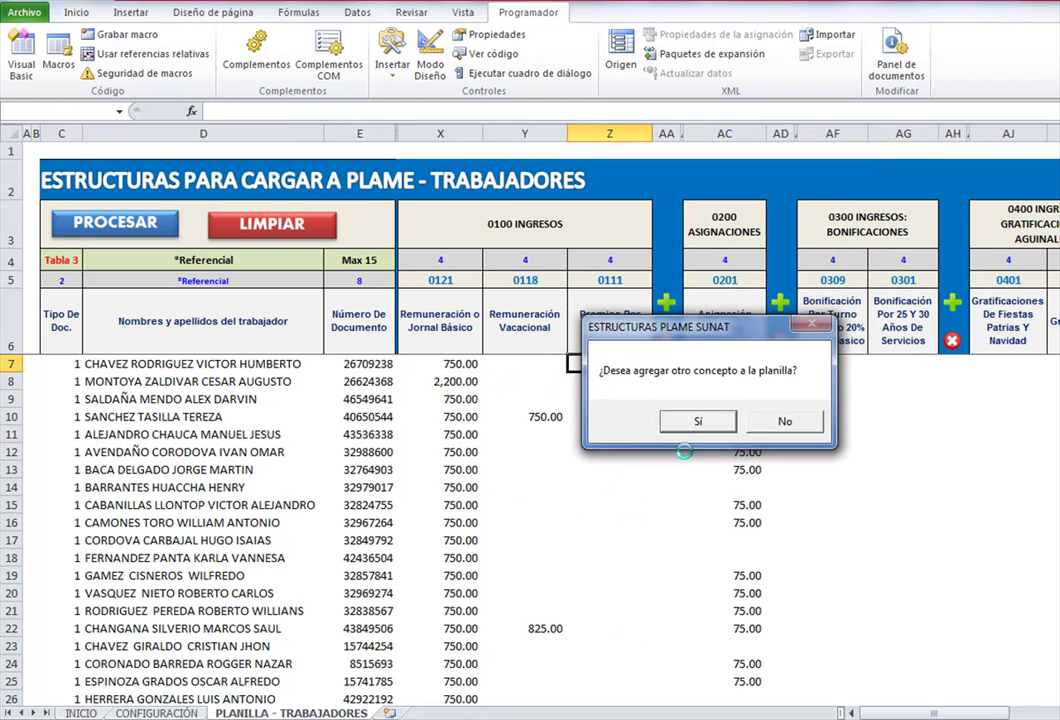
left_click(785, 421)
left_click(610, 331)
left_click(666, 339)
left_click(640, 420)
left_click(550, 469)
mouse_move(918, 713)
left_mouse_down()
mouse_move(1050, 713)
mouse_move(905, 712)
left_mouse_up()
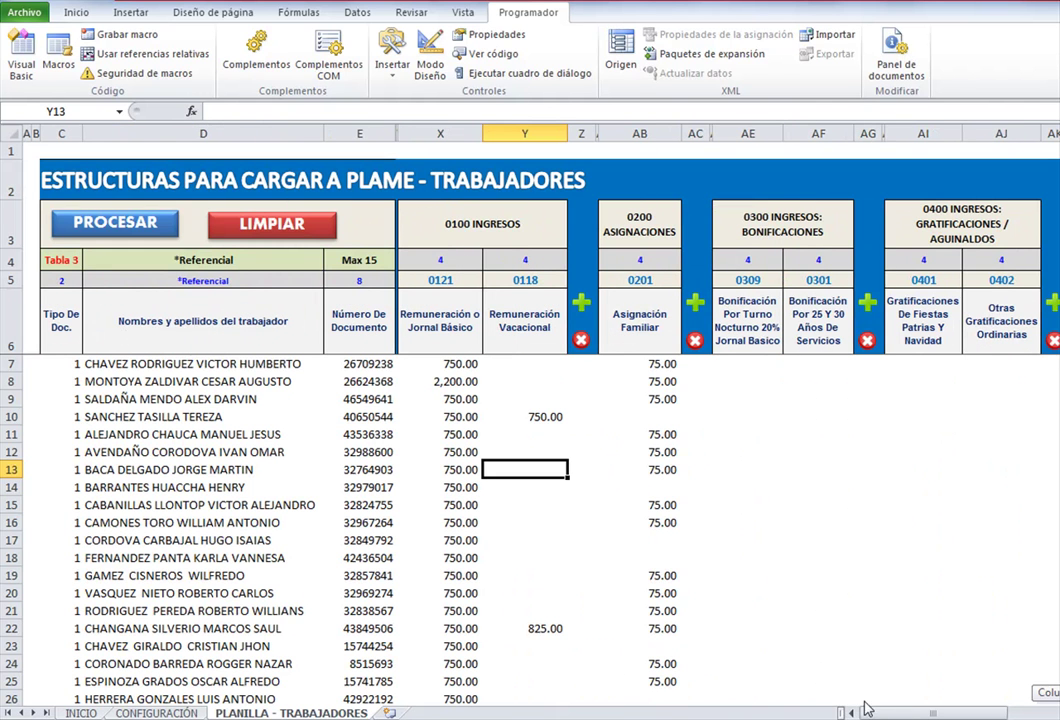
Step: Tick the JORNADA LABORAL structure on the CONFIGURACIÓN sheet
left_click(715, 433)
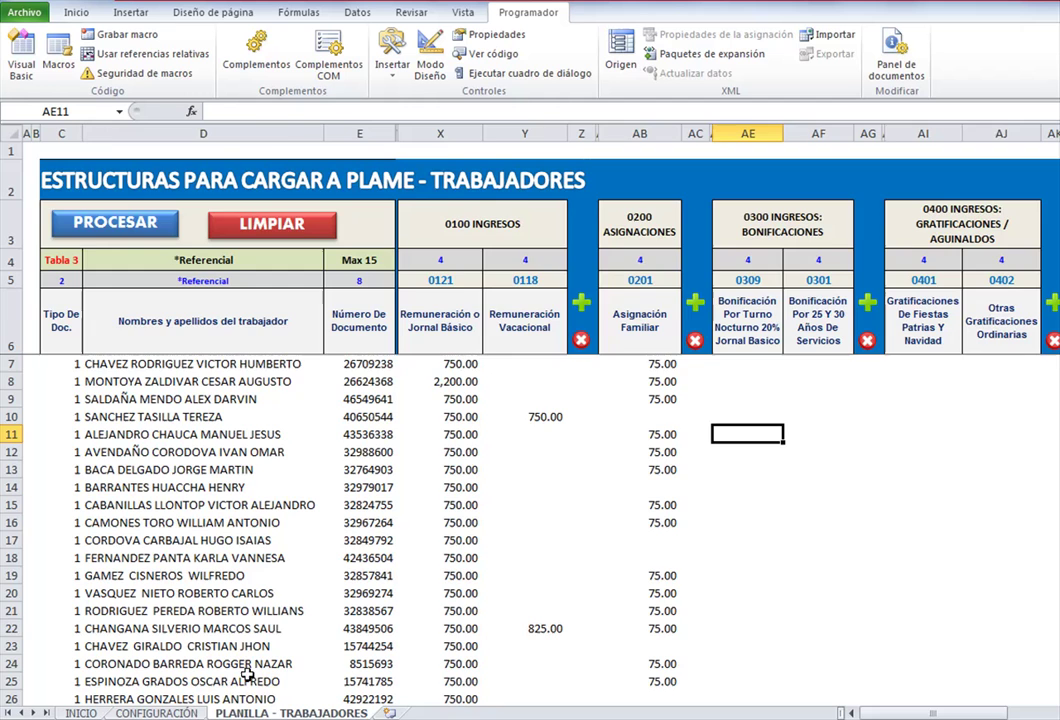
left_click(157, 713)
left_click(169, 472)
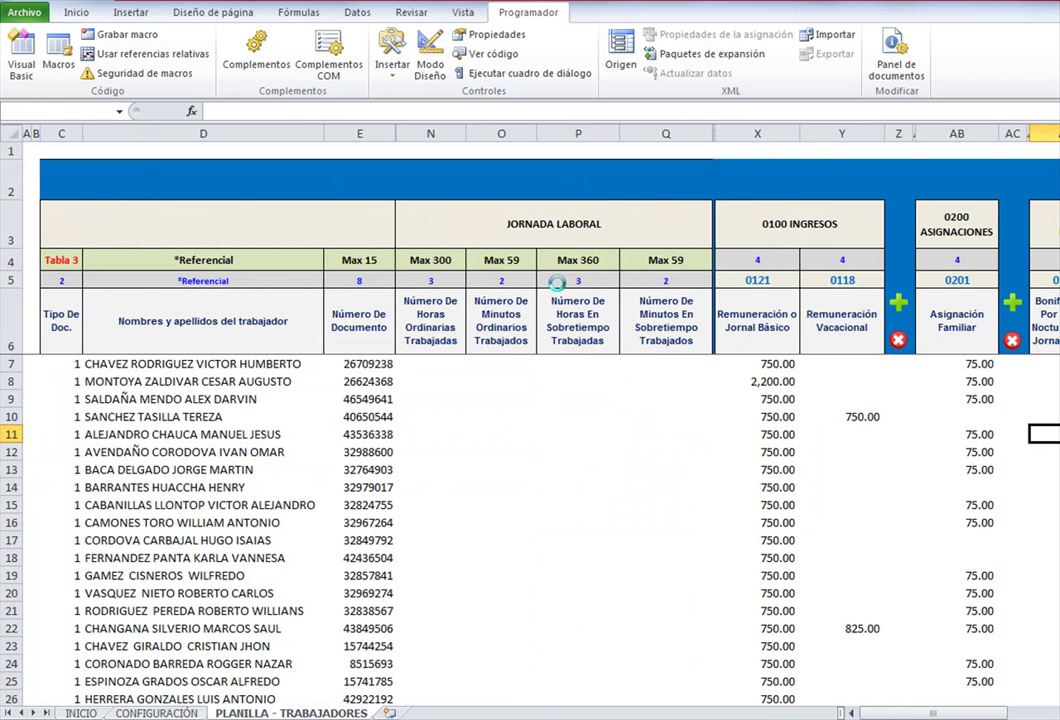
Step: Review the new working-hours and overtime columns on the payroll sheet, then return to CONFIGURACIÓN
mouse_move(430, 320)
left_mouse_down()
mouse_move(603, 463)
mouse_move(592, 426)
left_mouse_up()
left_click(585, 417)
left_click(645, 399)
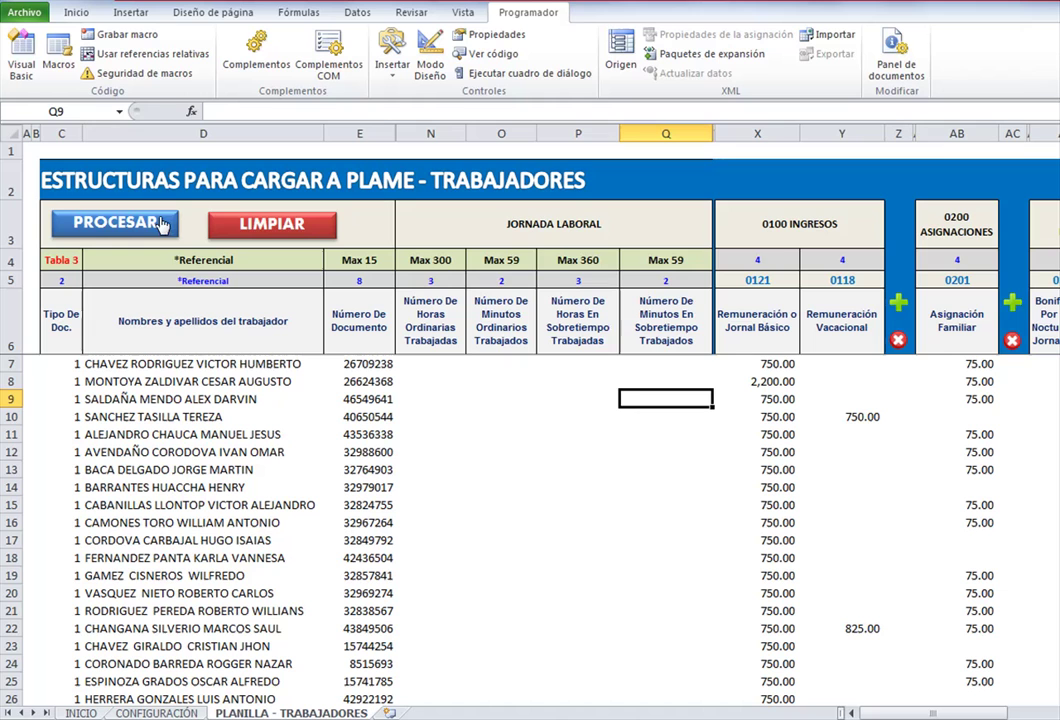
left_click_drag(578, 435, 560, 468)
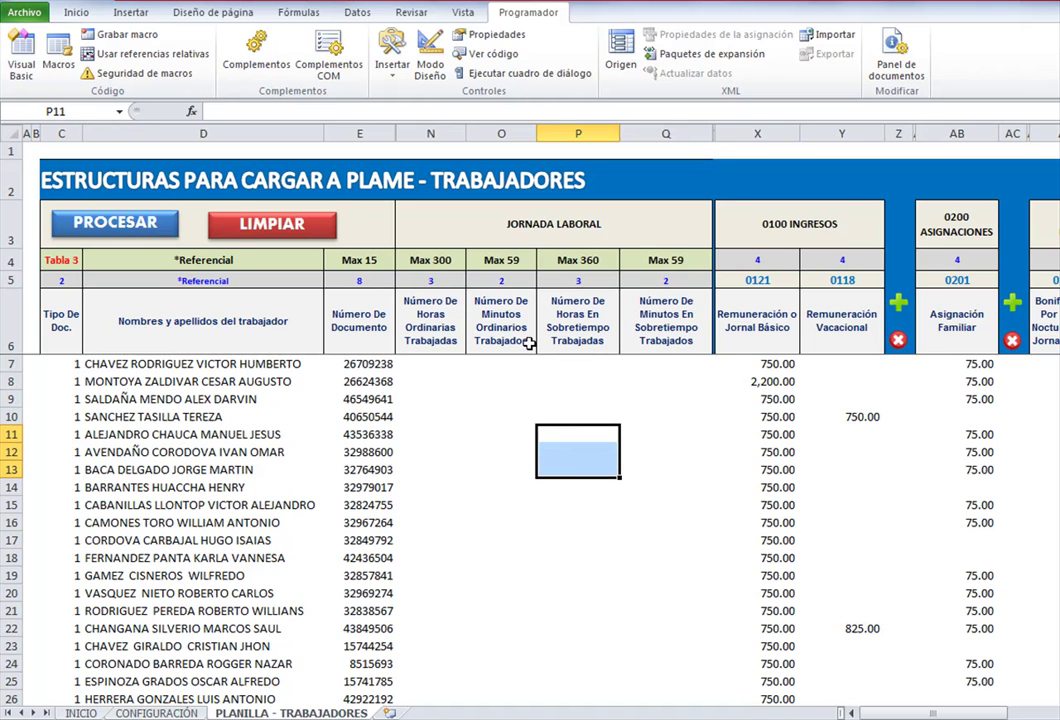
left_click(521, 199)
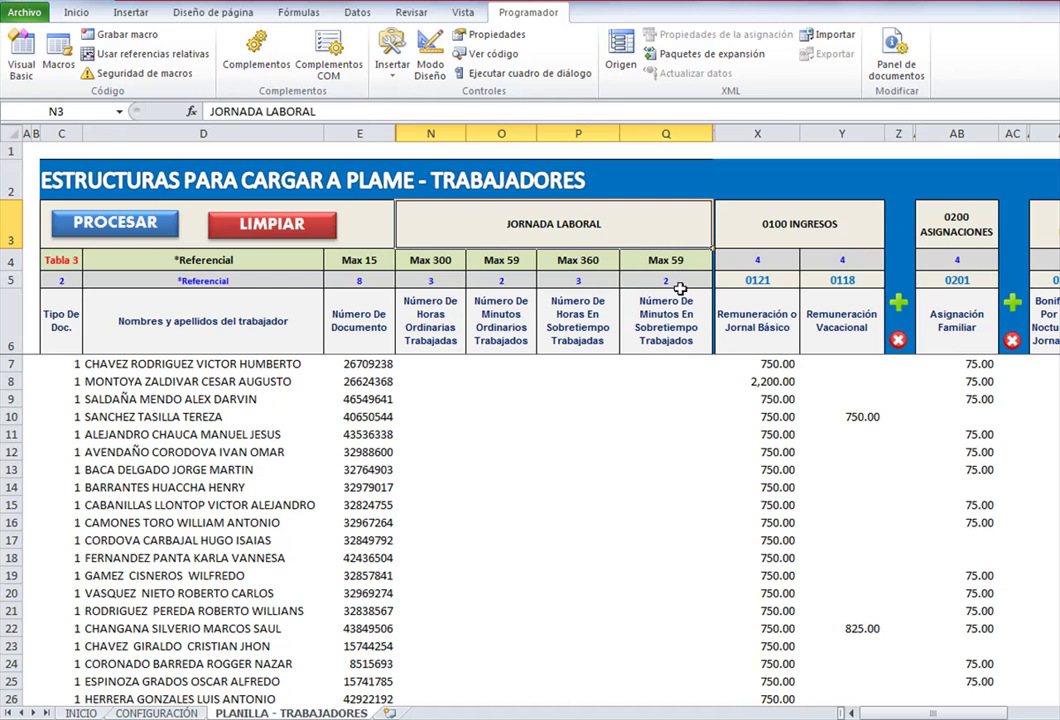
left_click(643, 455)
left_click(632, 234)
left_click(195, 713)
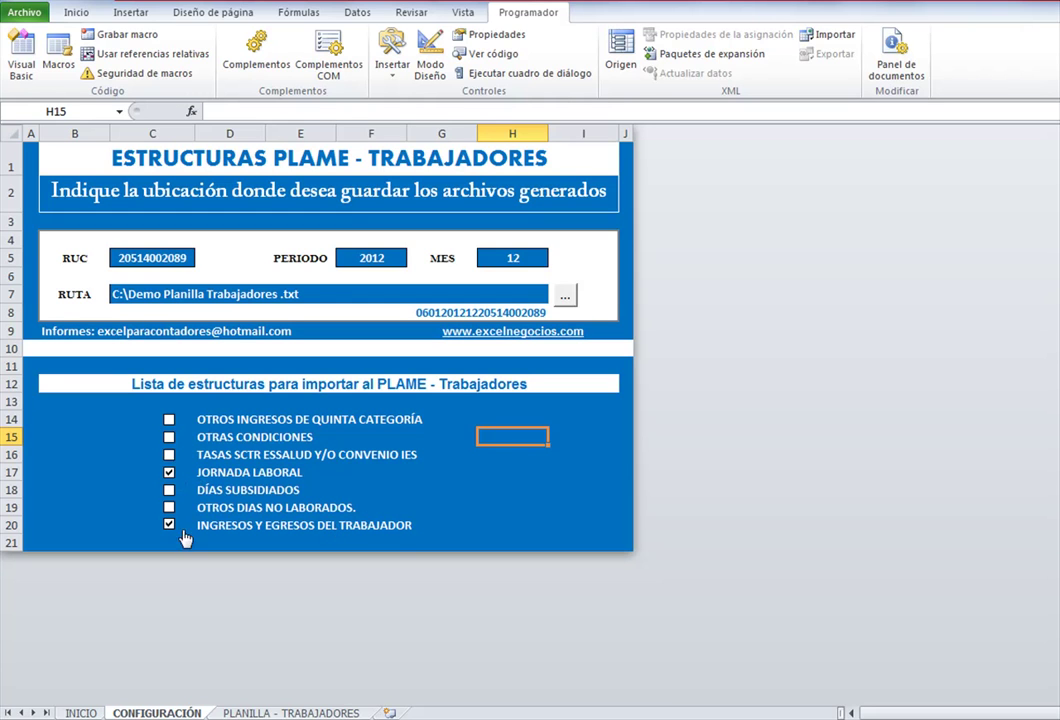
Step: Tick DÍAS SUBSIDIADOS, OTROS DIAS NO LABORADOS, TASAS SCTR, OTRAS CONDICIONES and OTROS INGRESOS DE QUINTA CATEGORÍA
left_click(170, 490)
left_click(170, 507)
left_click(170, 454)
left_click(170, 437)
left_click(170, 419)
Step: Check the added columns on PLANILLA - TRABAJADORES, then come back to CONFIGURACIÓN
key("ctrl+Page_Down")
left_click(745, 417)
left_click_drag(913, 714, 865, 714)
left_click(745, 540)
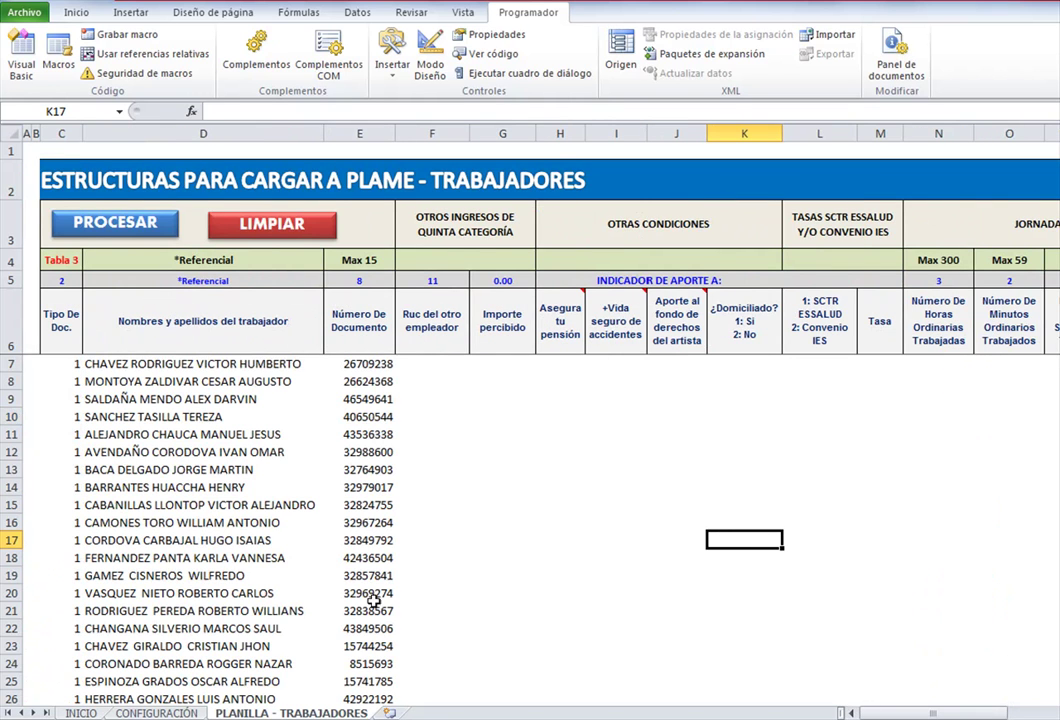
key("ctrl+Page_Up")
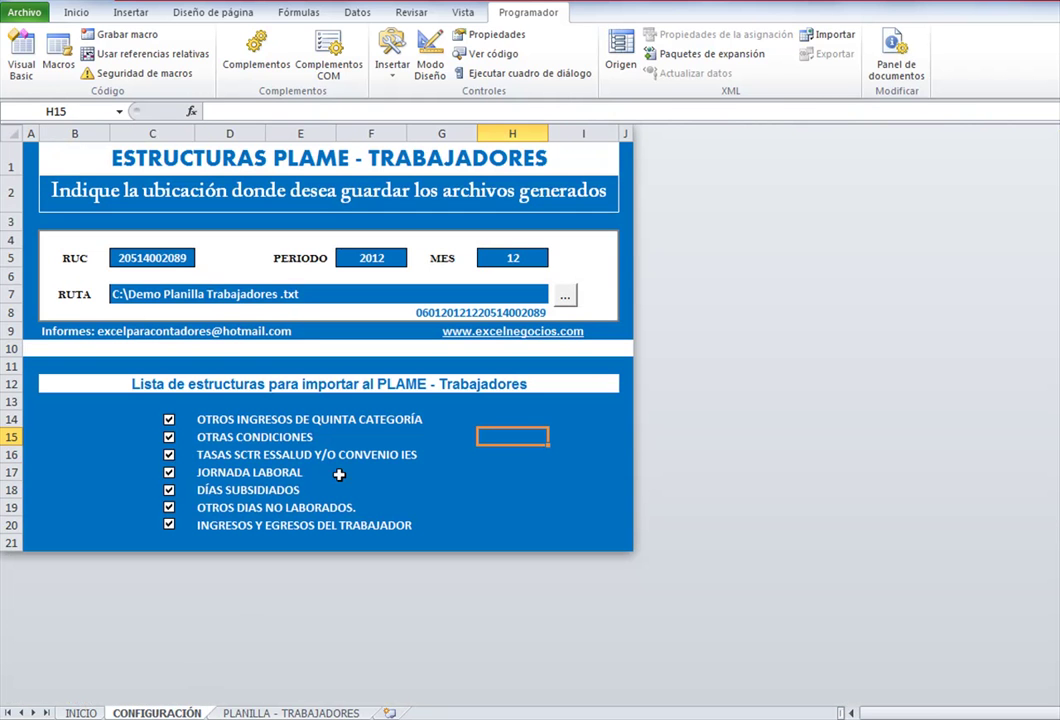